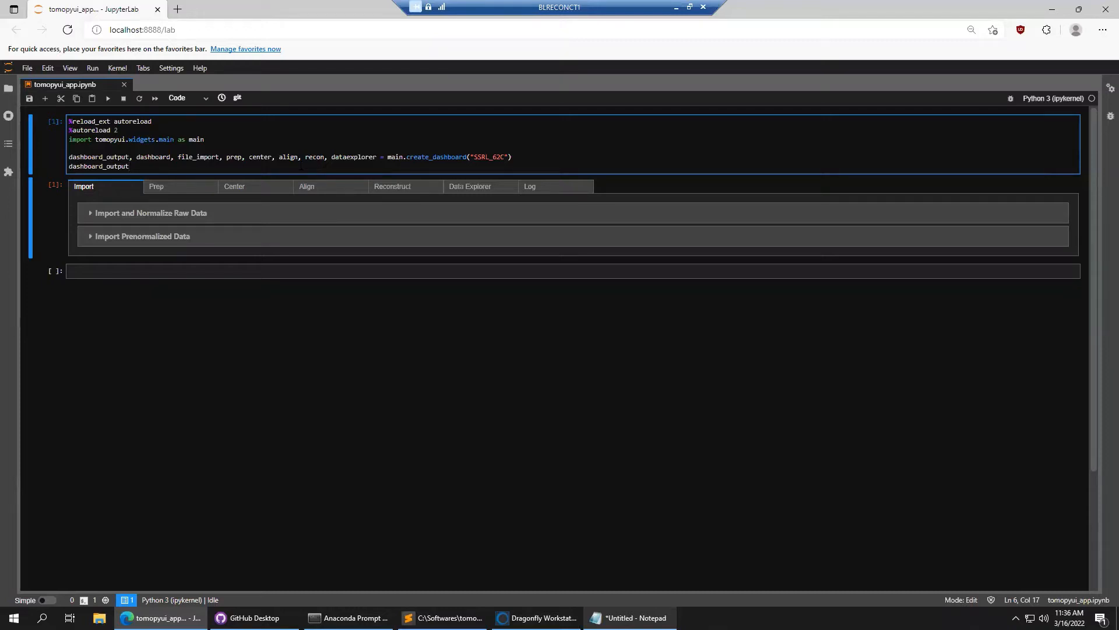
Rerun the first cell of tomopyui_app.ipynb to rebuild the dashboard with Import through Log tabs
click(290, 158)
drag(201, 167, 35, 117)
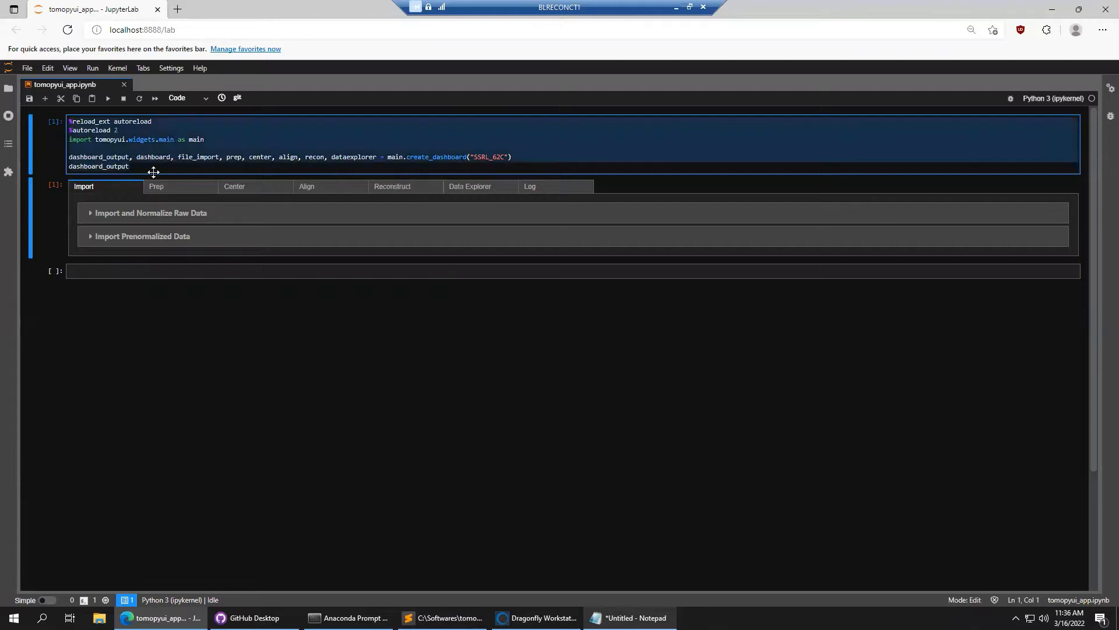
click(190, 166)
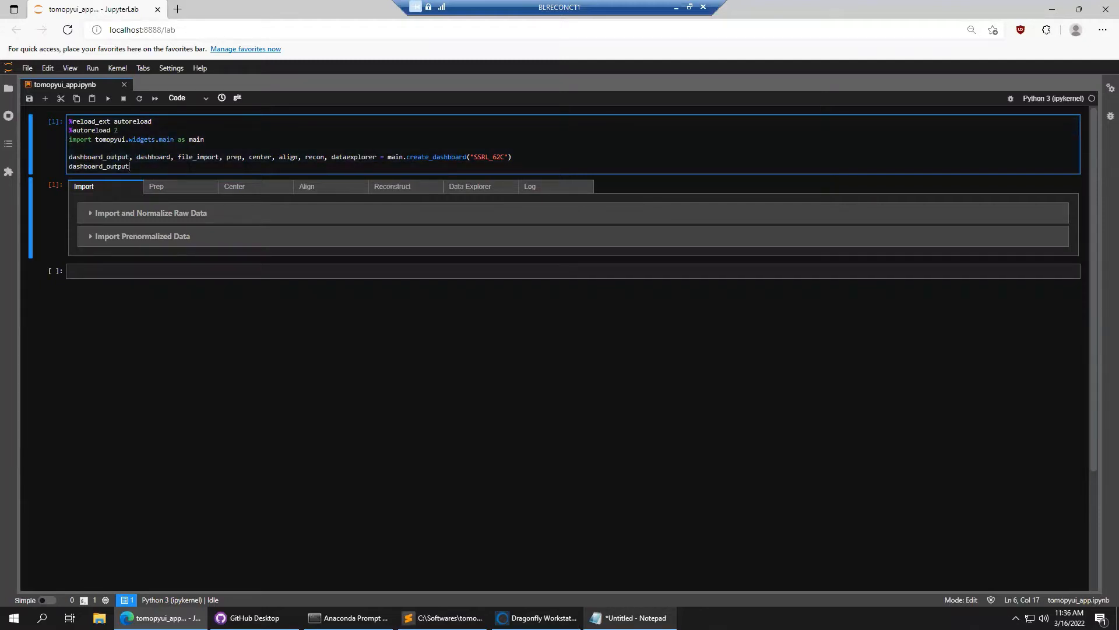
key(shift+Return)
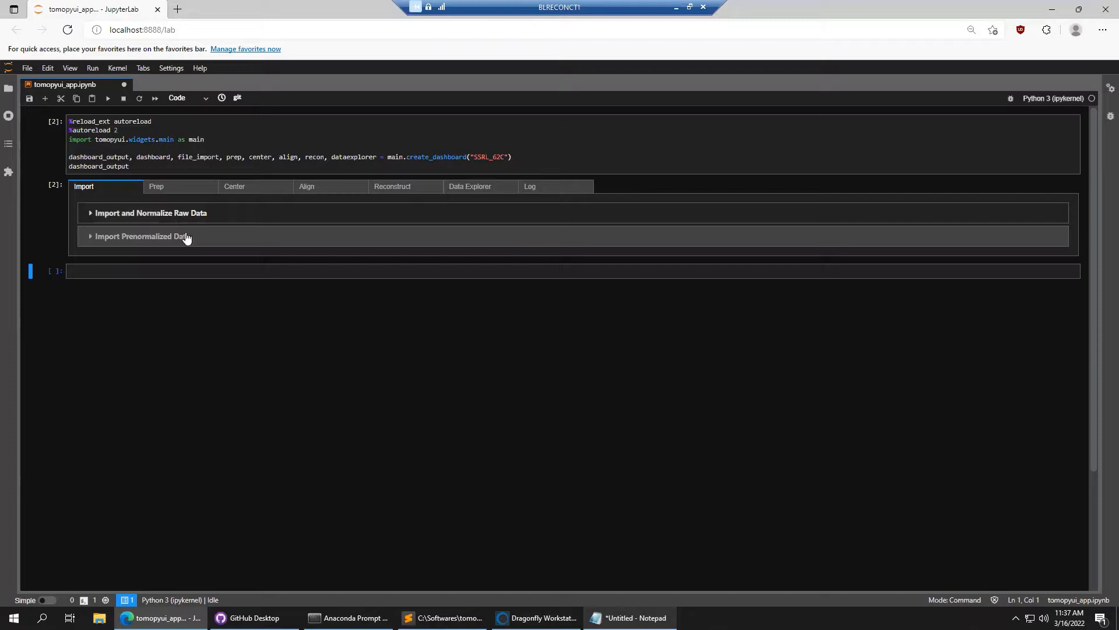
Select the high_e folder path in Notepad and expand the Import and Normalize Raw Data section
click(632, 618)
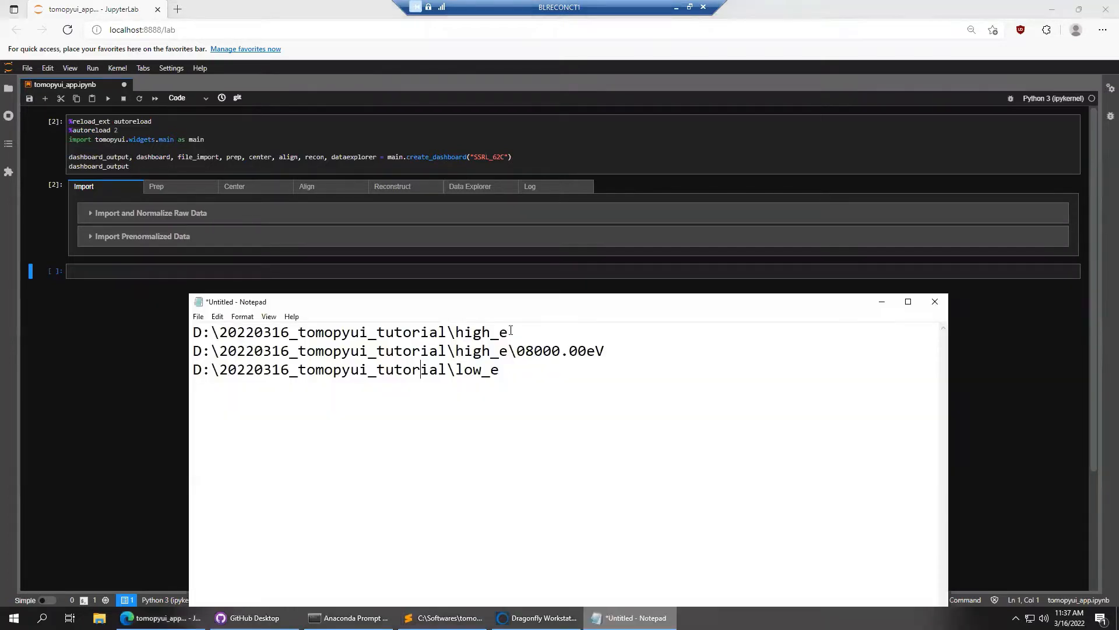
drag(510, 332, 166, 334)
key(ctrl+c)
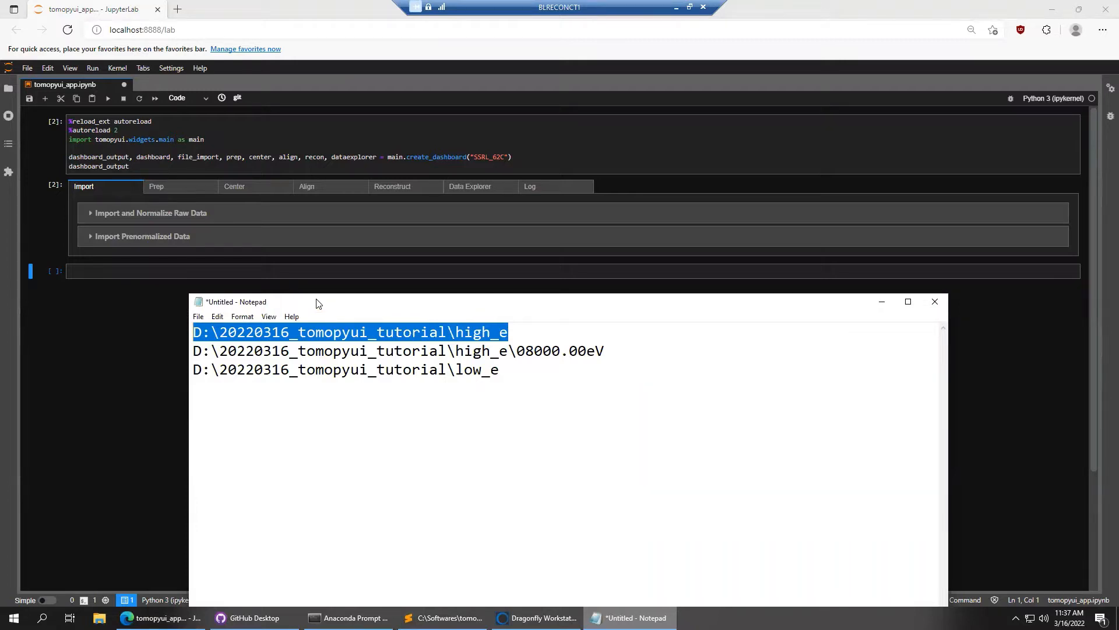
click(173, 219)
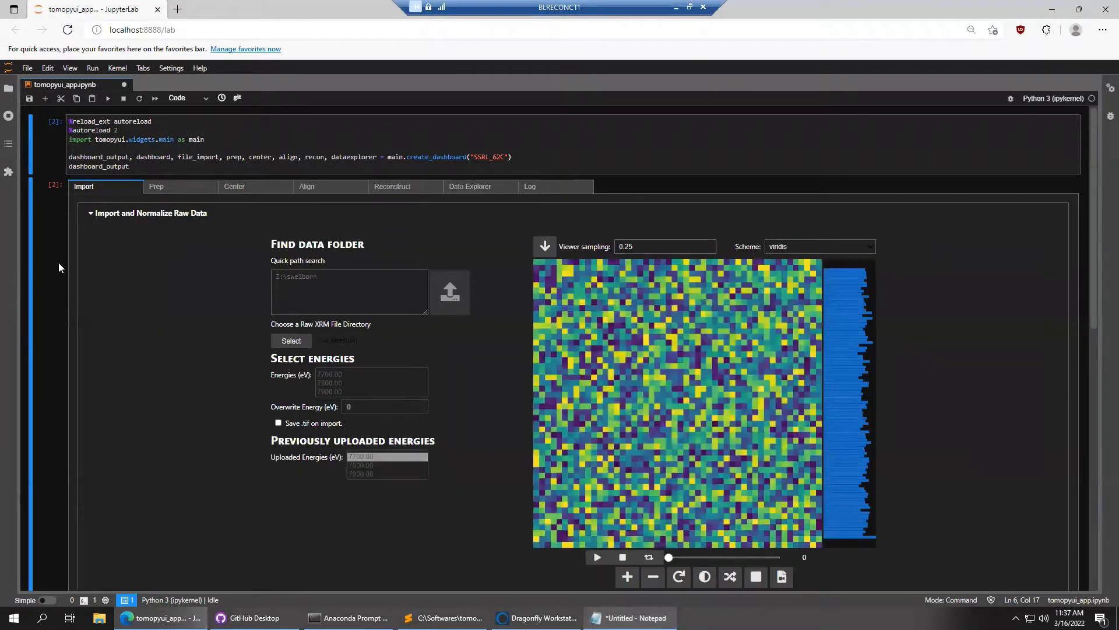
Paste the D:\20220316_tomopyui_tutorial\high_e path into the quick path search and check it
click(335, 289)
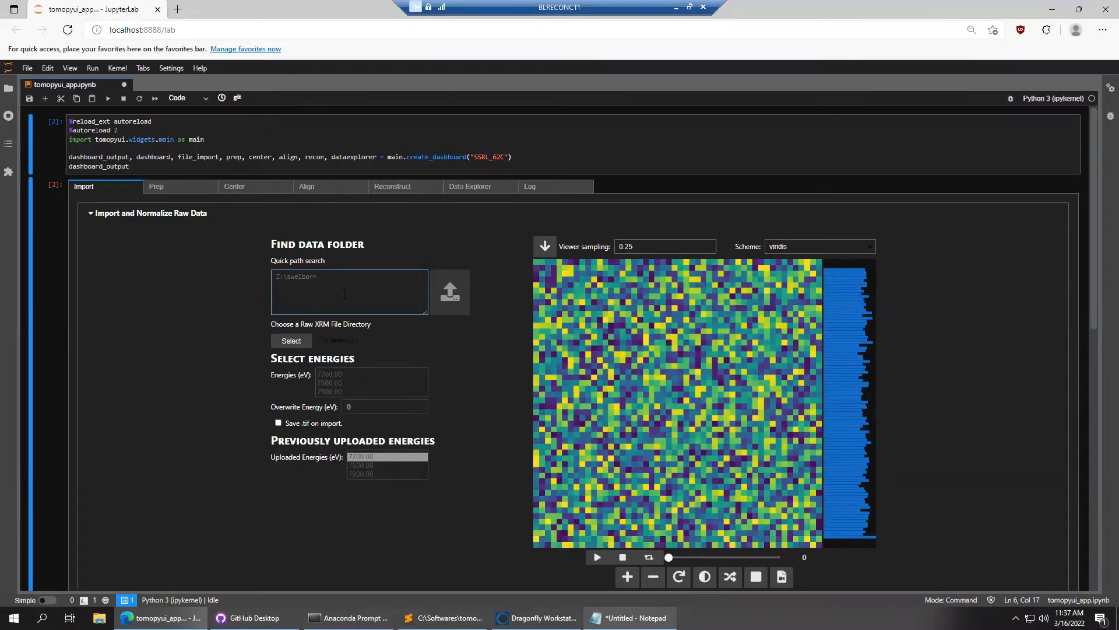
key(ctrl+v)
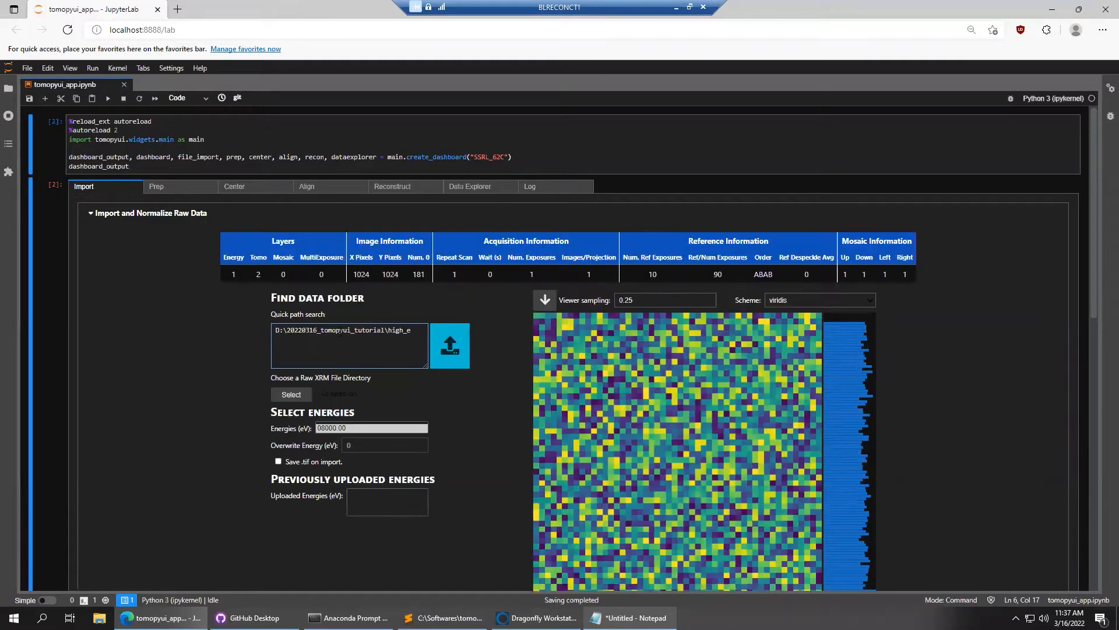
triple_click(340, 331)
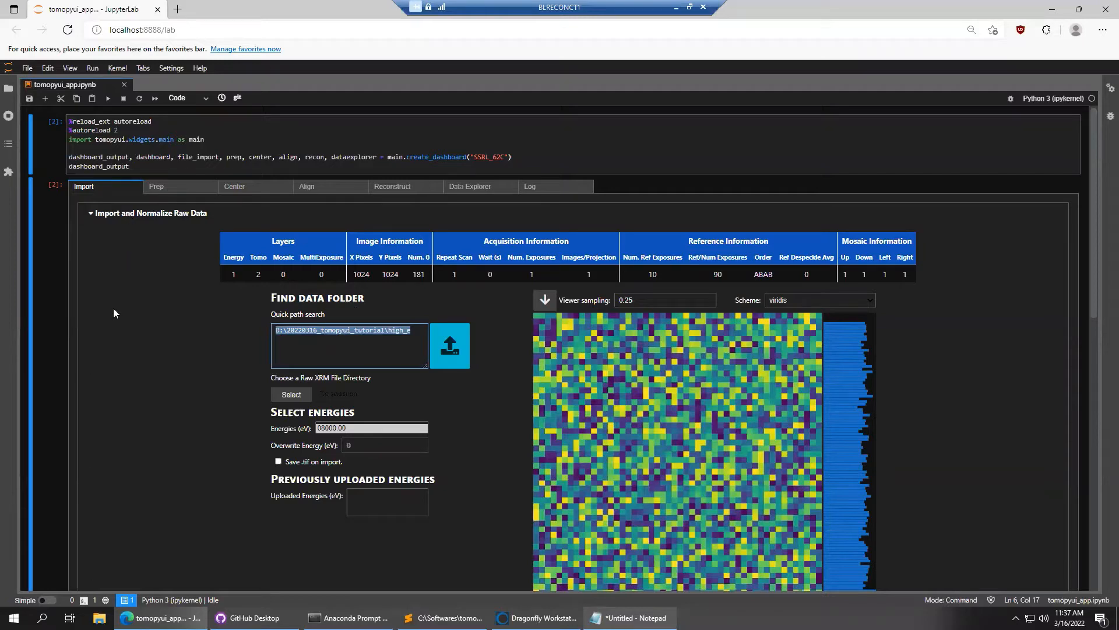
scroll(112, 306, down, 1)
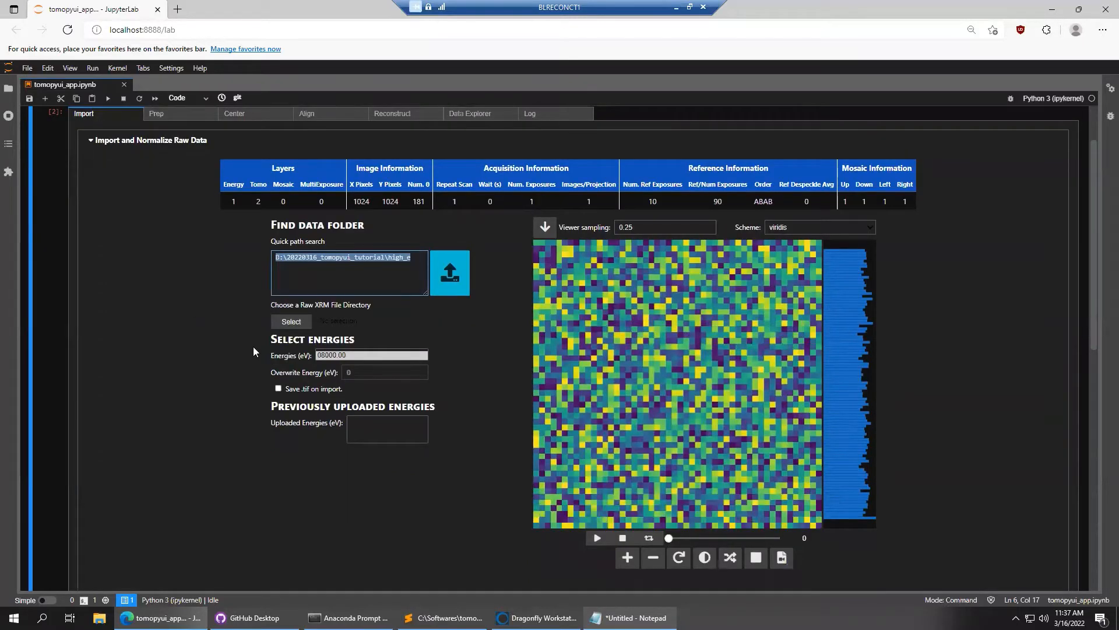
click(332, 257)
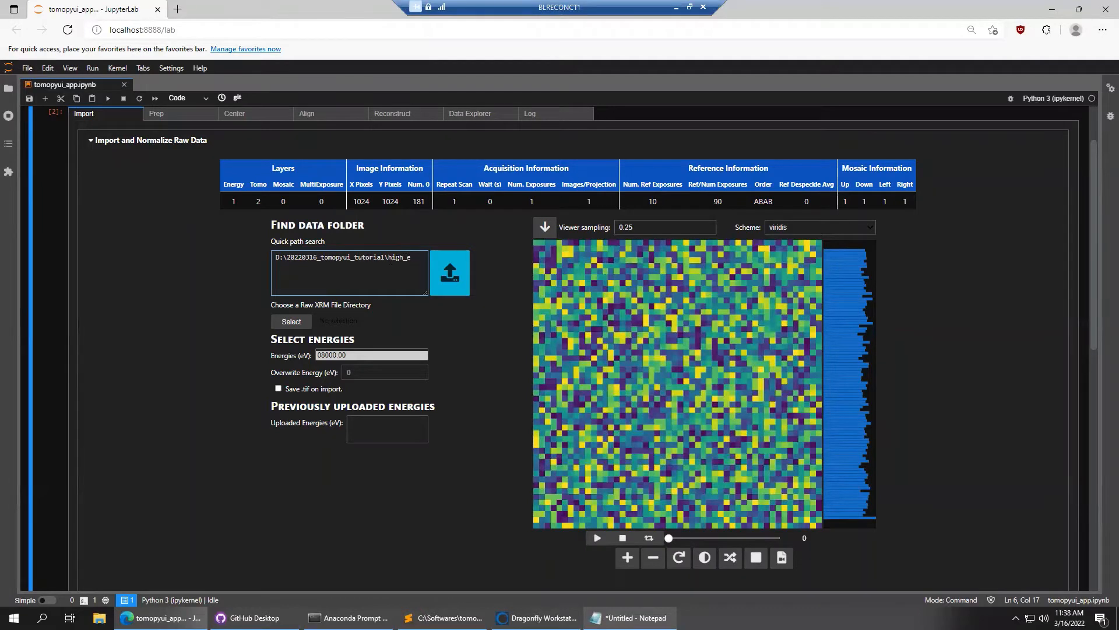
Choose the 08000.00 eV energy and start importing the high_e raw data
double_click(396, 257)
click(390, 258)
click(330, 357)
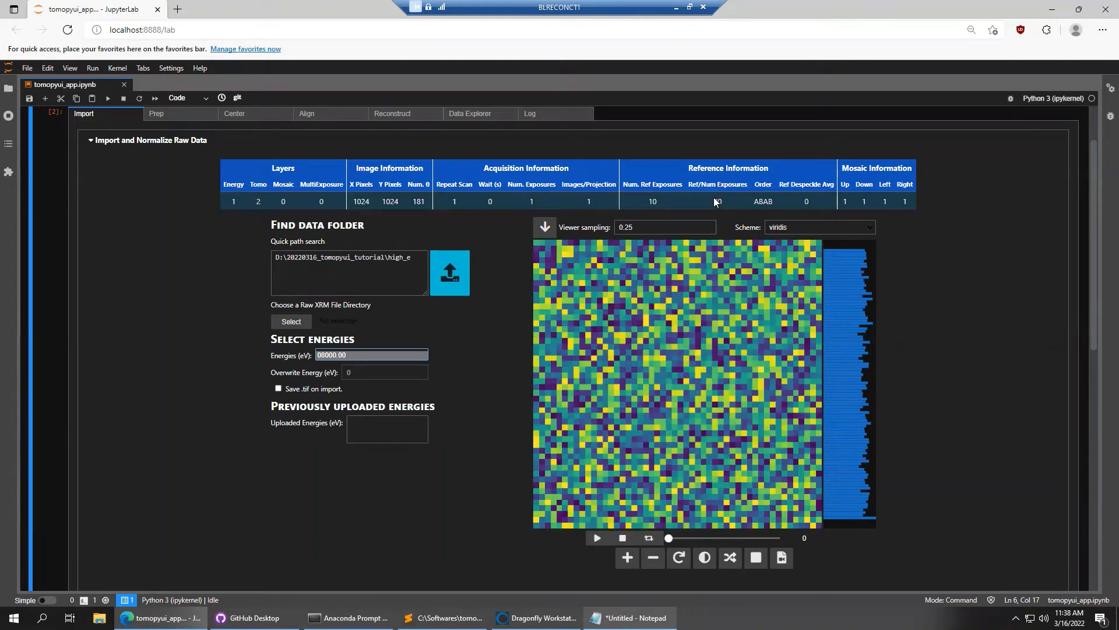
click(448, 279)
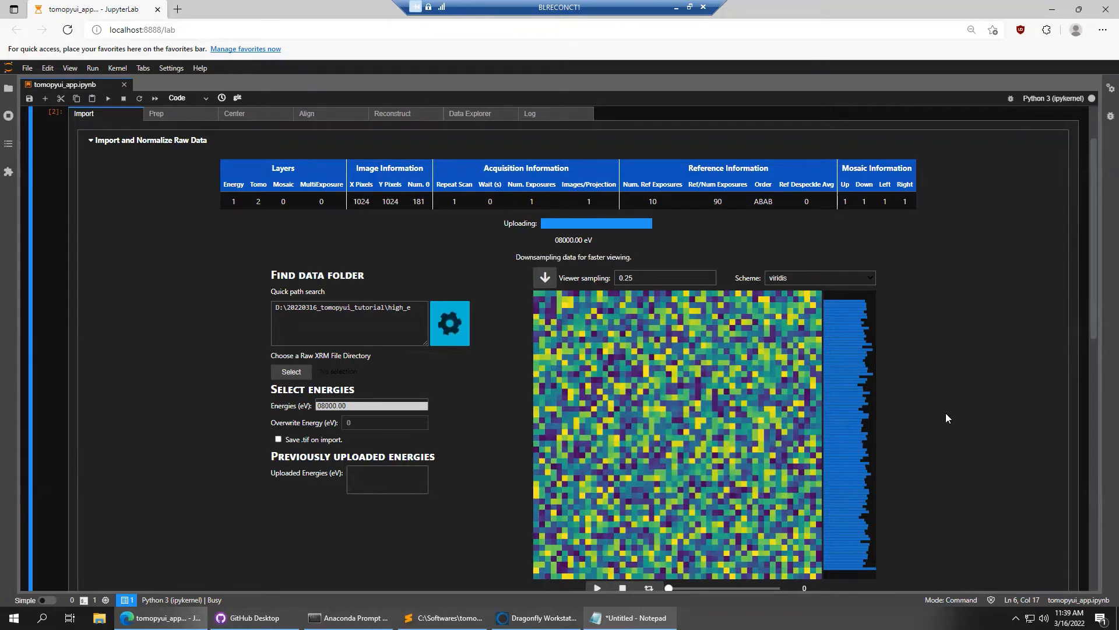
Wait for the high_e import and normalization to finish in 51 s
scroll(969, 412, down, 1)
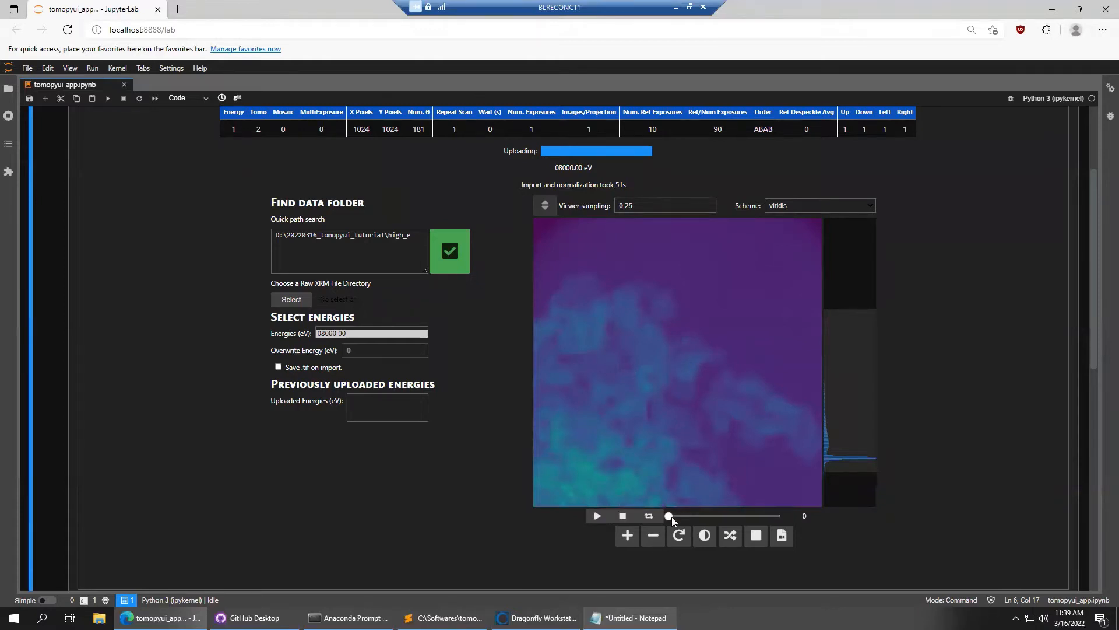
Change the viewer sampling from 0.25 to 1 and reload the projections
drag(672, 517, 702, 524)
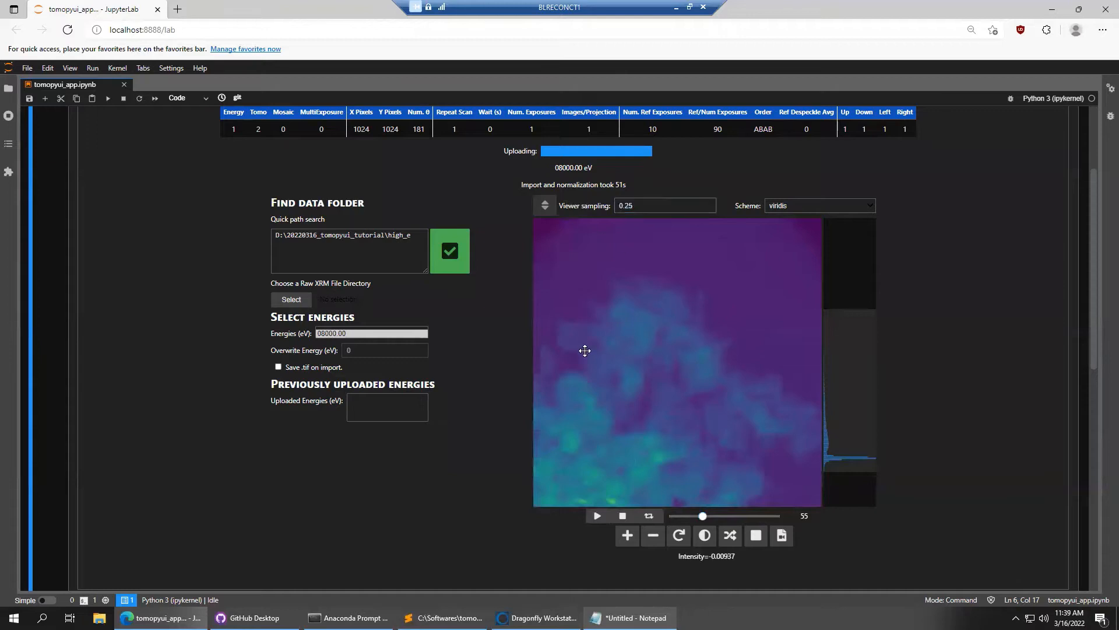
double_click(631, 205)
text(1)
click(545, 208)
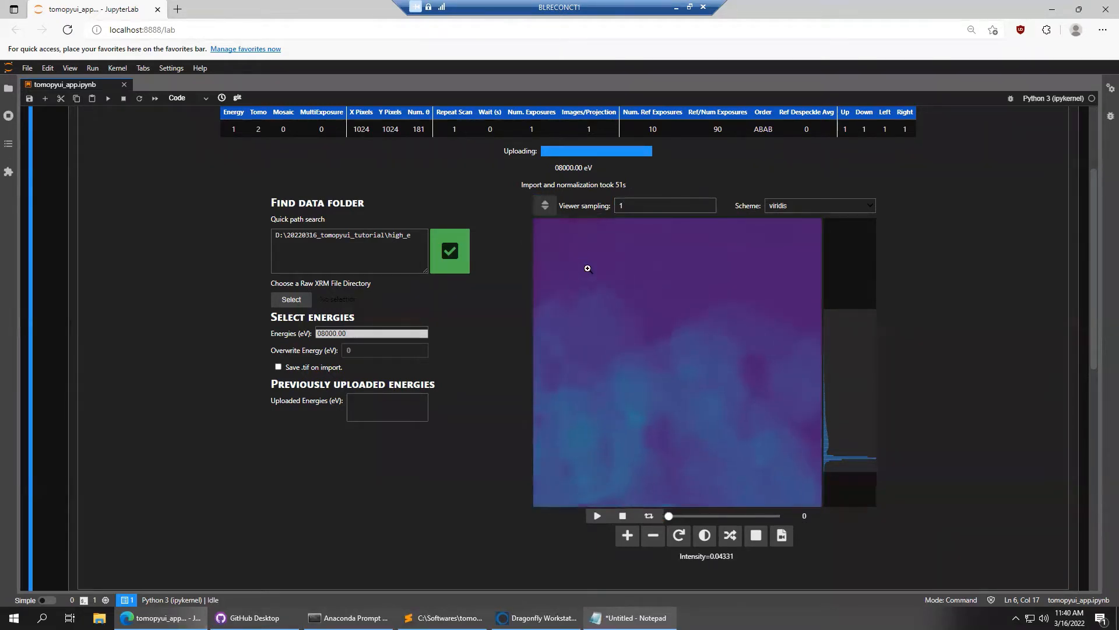
Zoom into the projection image and inspect several angles, ending at projection 55
drag(588, 268, 621, 304)
scroll(687, 295, up, 3)
scroll(654, 371, down, 4)
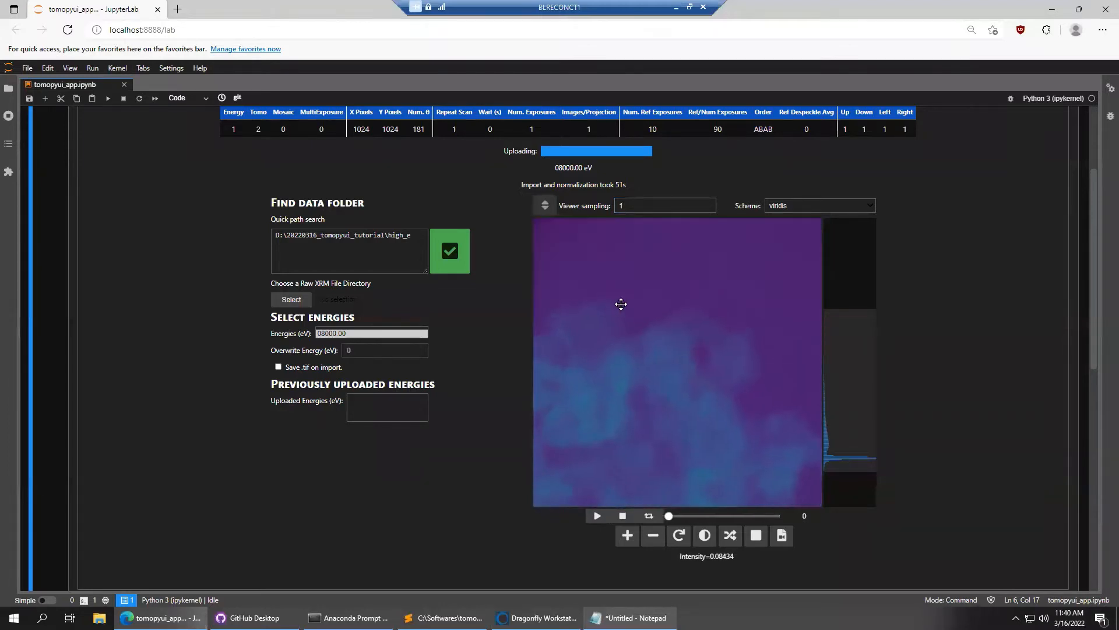
drag(668, 515, 703, 512)
drag(638, 332, 650, 361)
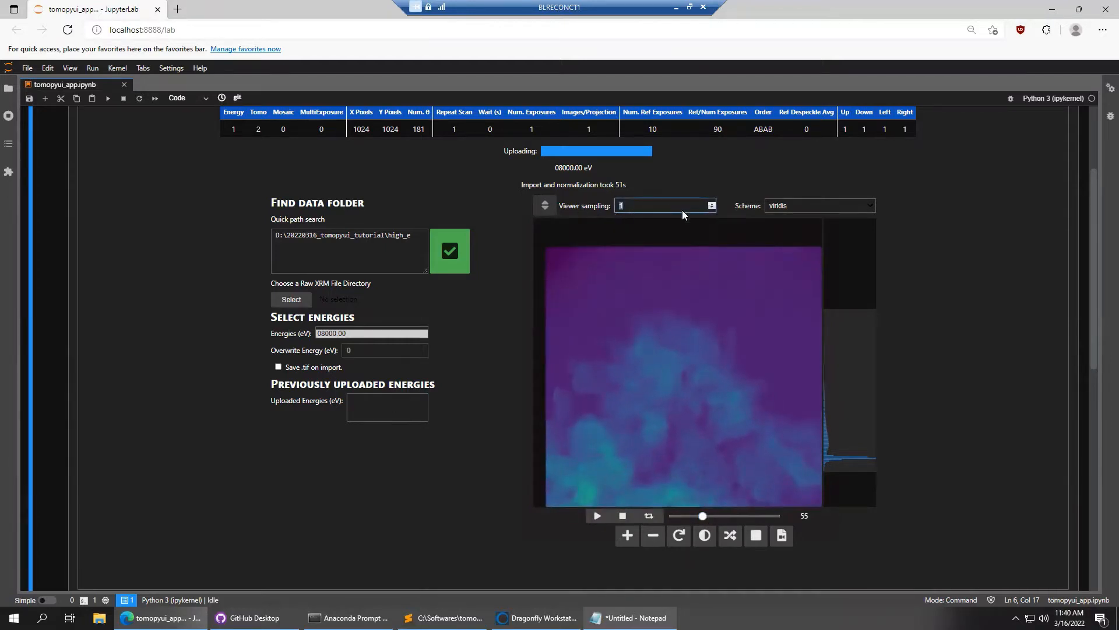
click(646, 207)
click(721, 290)
In the Prep tab, use the raw/normalized high_e data from the Import tab
scroll(957, 262, up, 3)
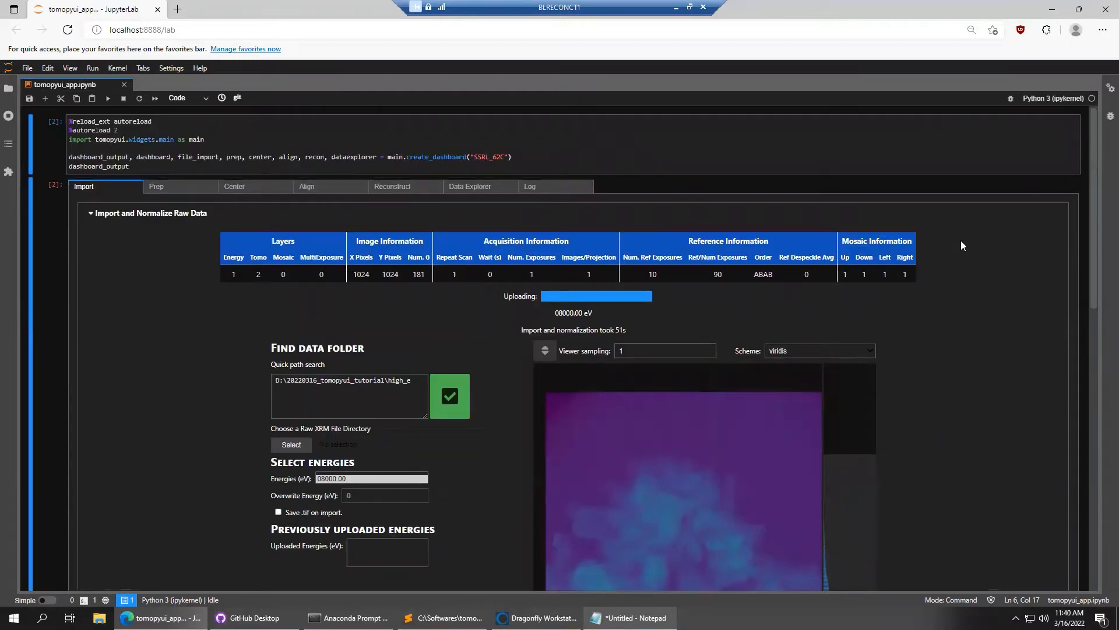
click(180, 186)
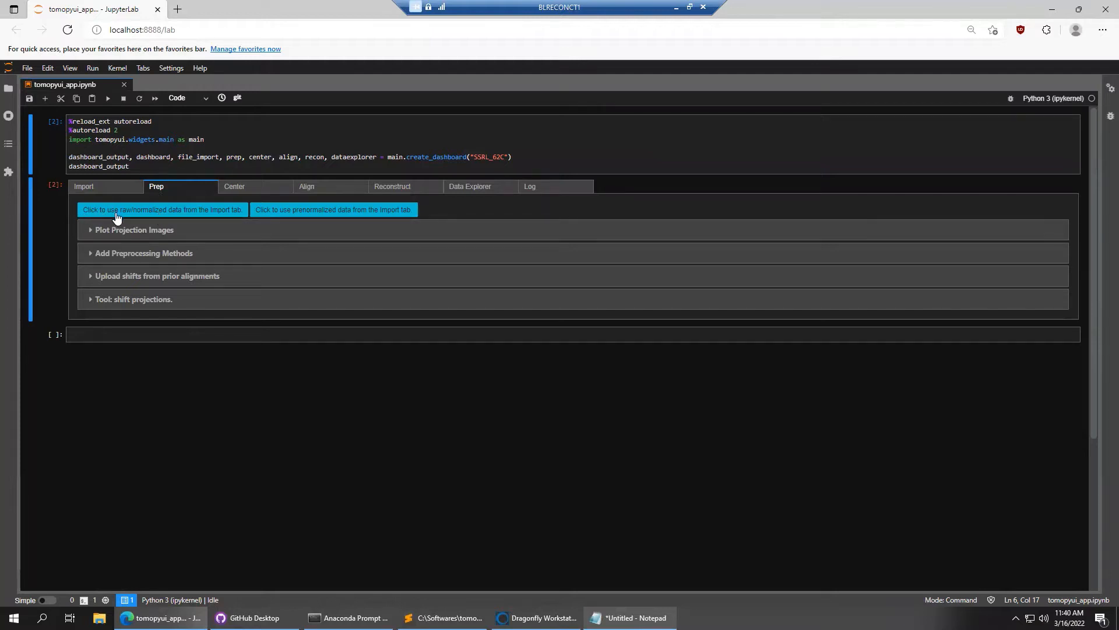
click(191, 215)
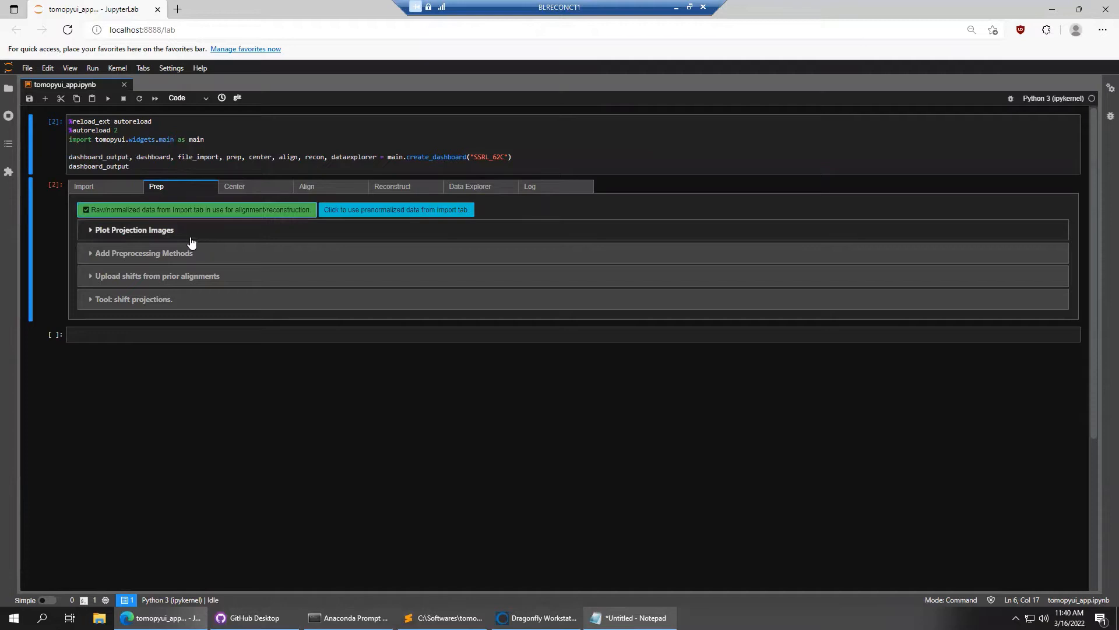
Expand Plot Projection Images and inspect the imported projections around frame 25
click(145, 233)
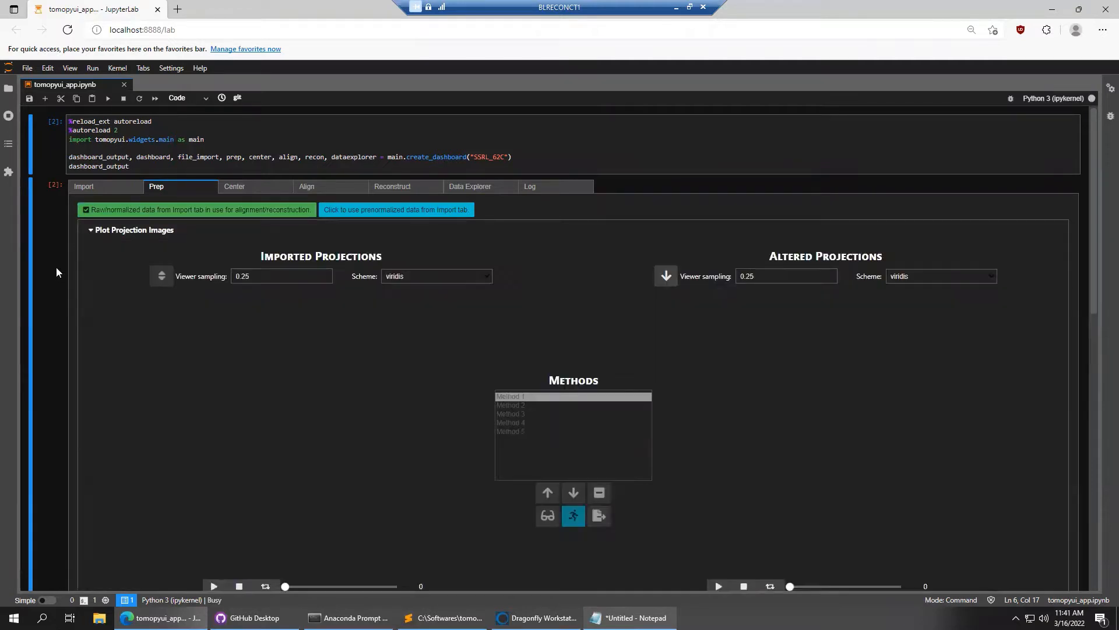
scroll(63, 253, down, 1)
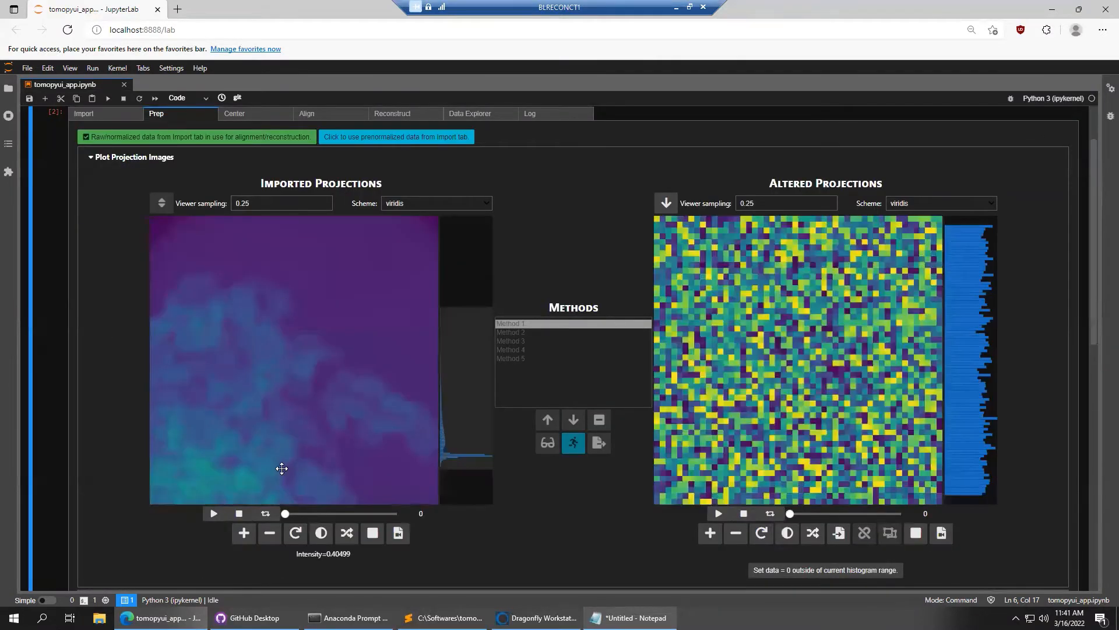
mouse_move(286, 513)
mouse_down()
mouse_move(381, 517)
mouse_move(300, 513)
mouse_up()
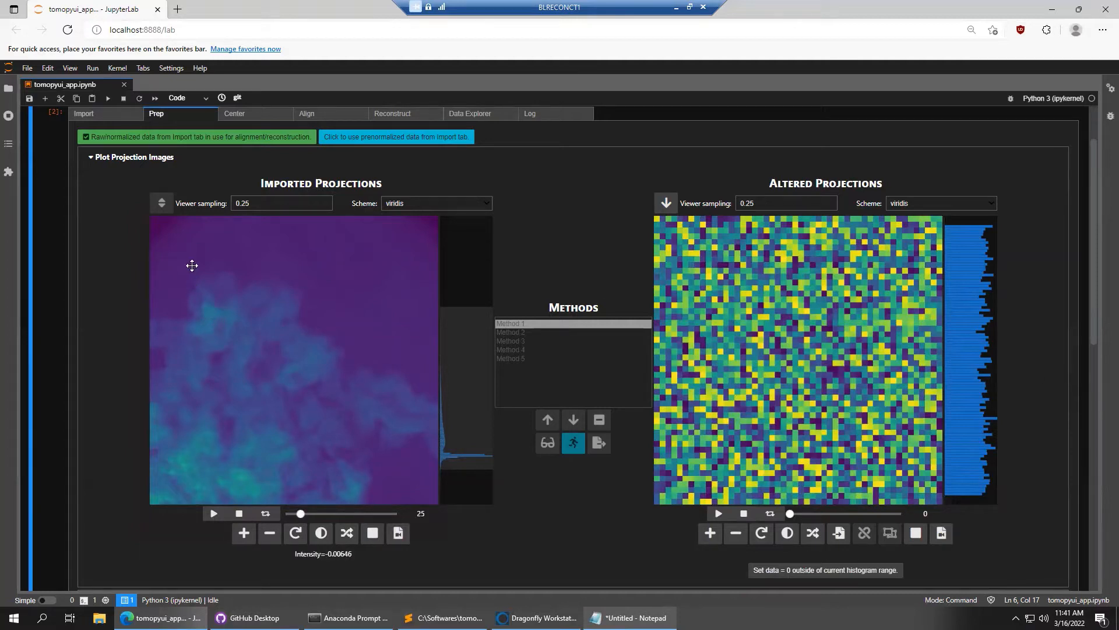
drag(191, 265, 249, 313)
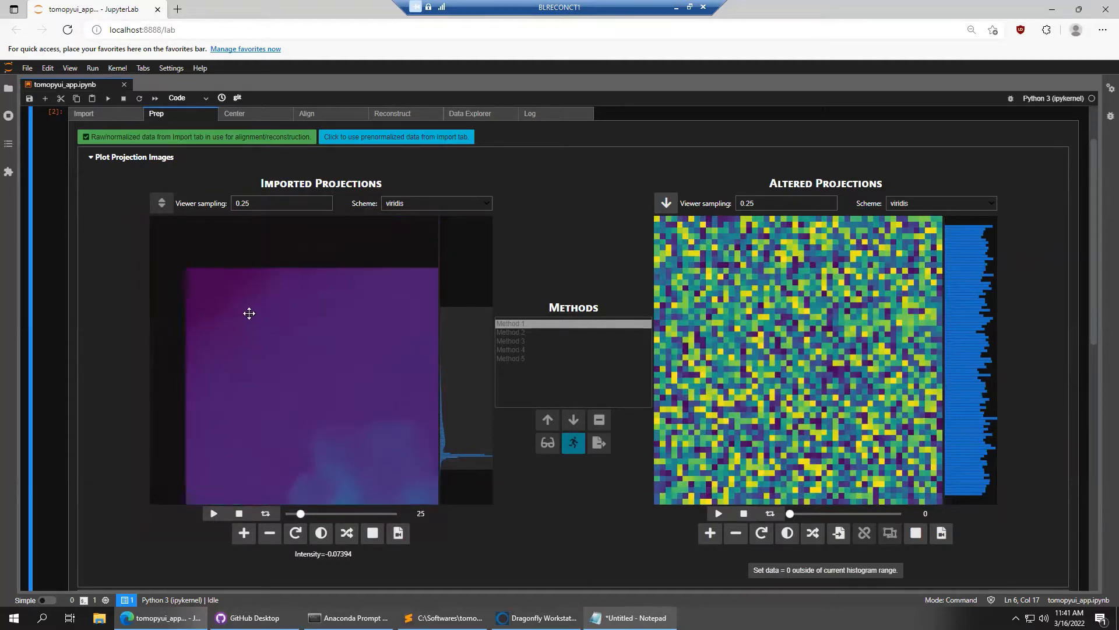
scroll(249, 313, up, 3)
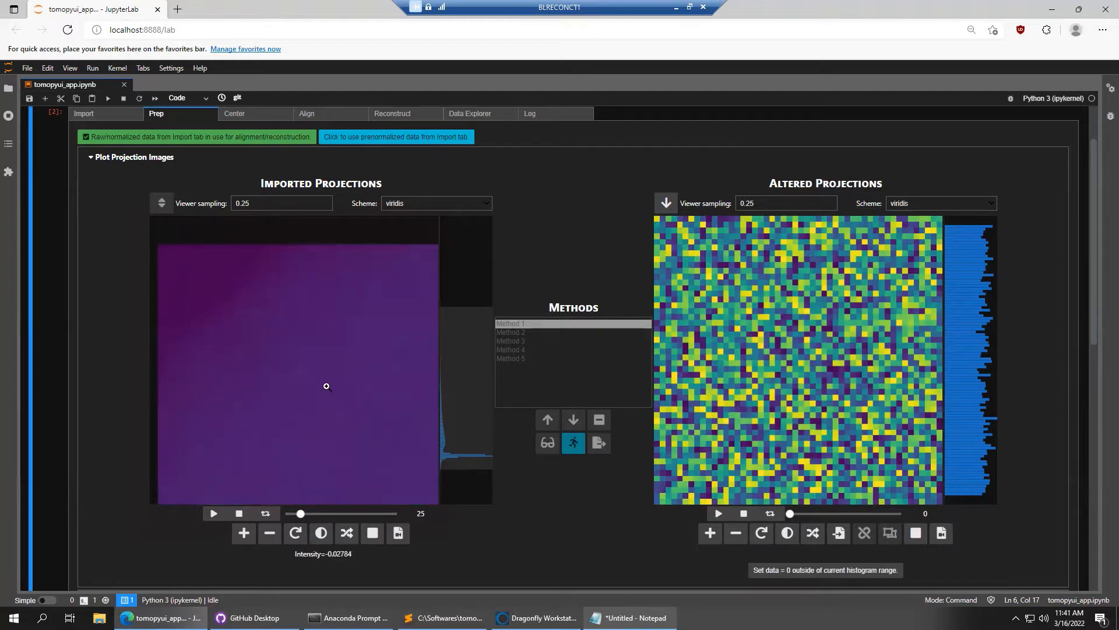
drag(327, 386, 285, 344)
scroll(347, 385, down, 8)
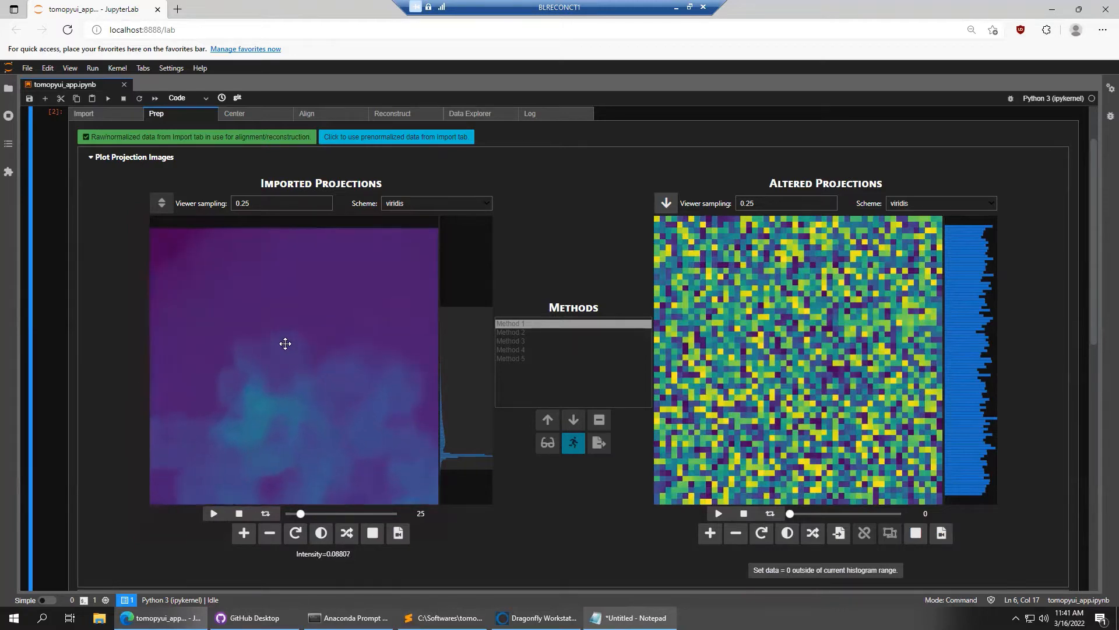
scroll(285, 344, down, 2)
drag(356, 422, 333, 382)
scroll(249, 378, down, 2)
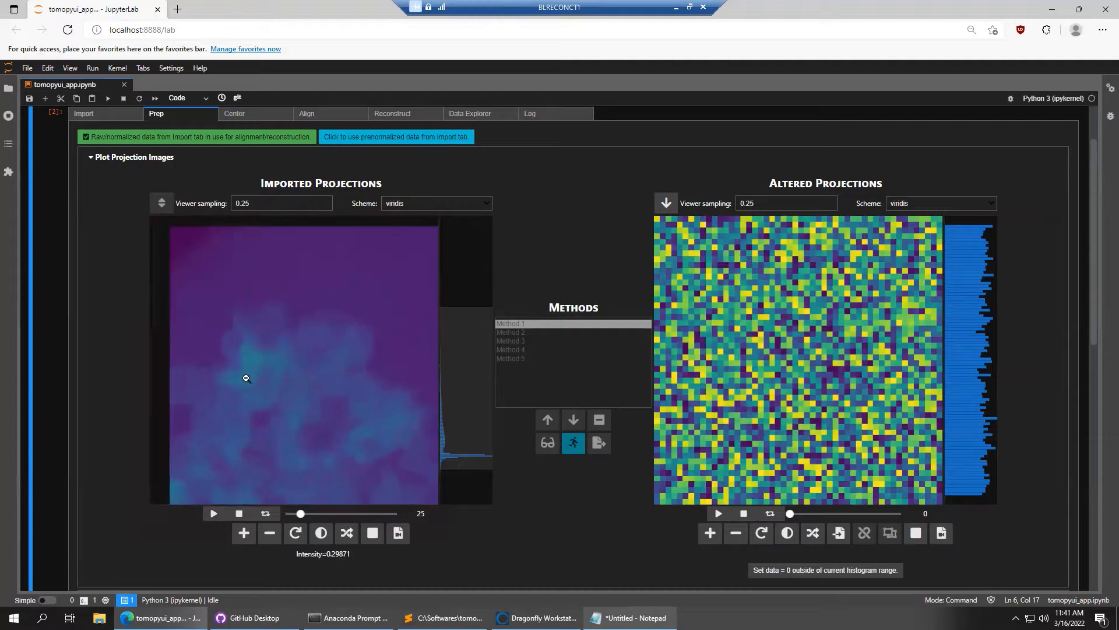
scroll(106, 358, down, 5)
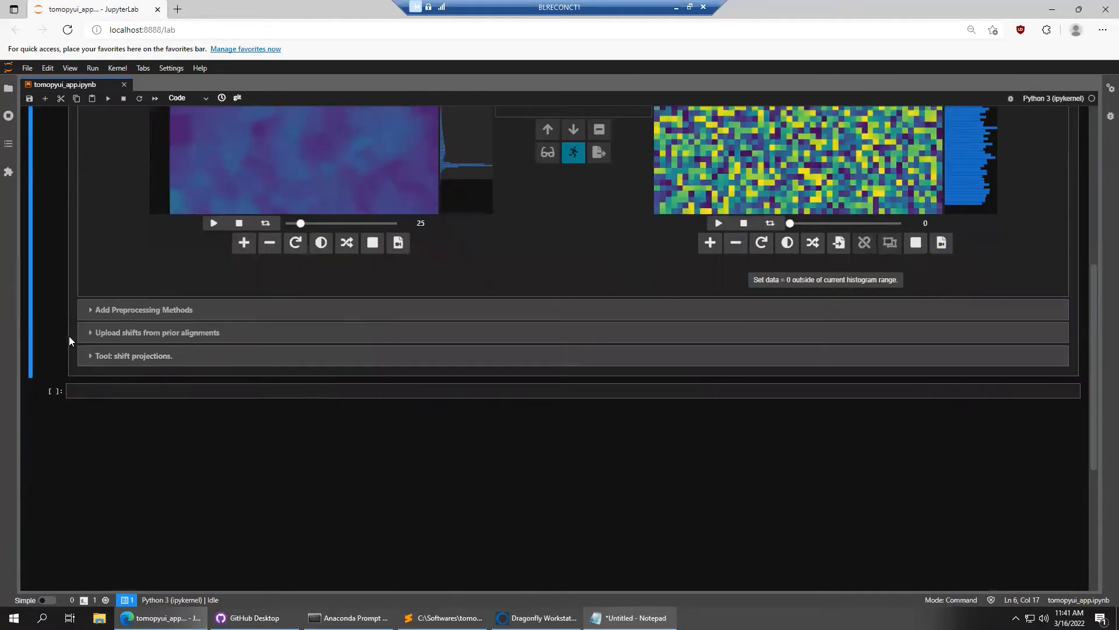
scroll(69, 336, up, 1)
Expand Add Preprocessing Methods, then return to the projection viewers
click(127, 384)
scroll(68, 336, up, 1)
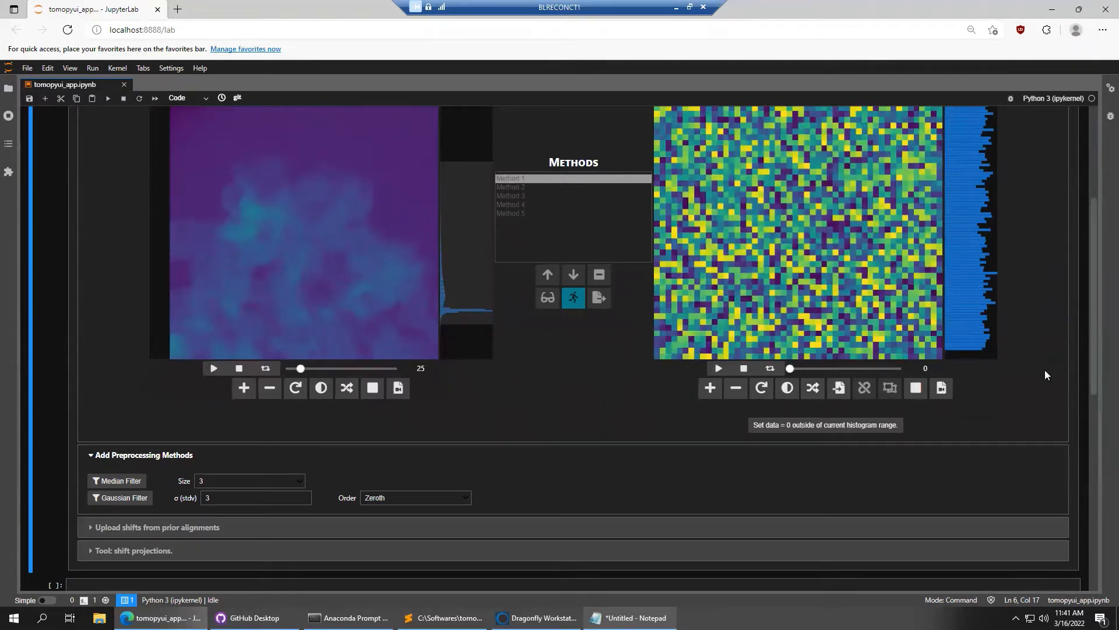
scroll(1045, 370, up, 3)
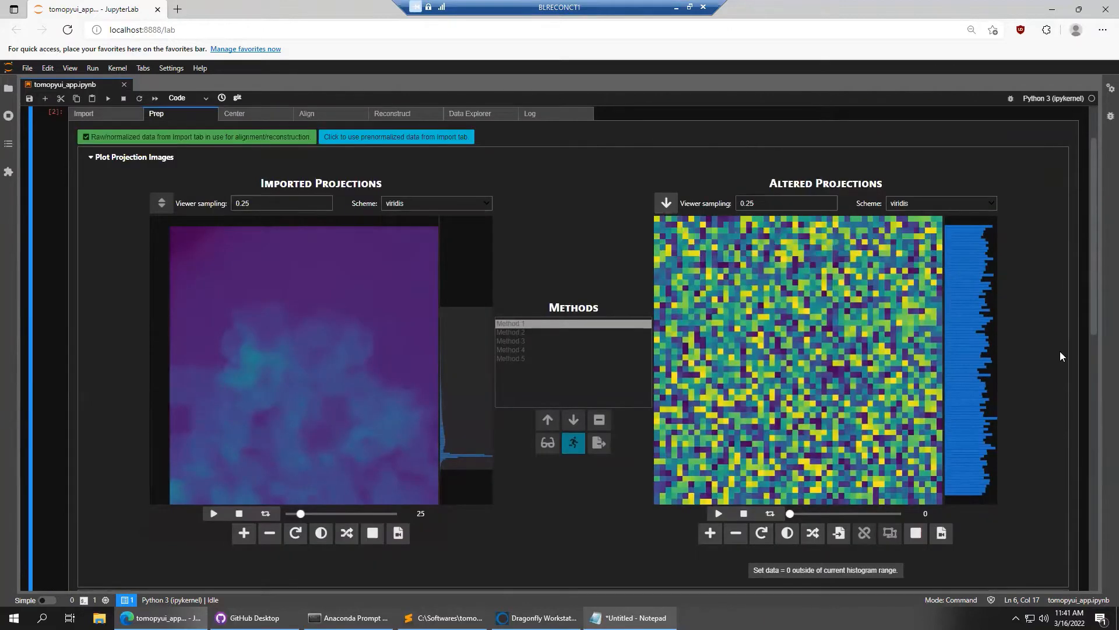
Copy the imported projections into the Altered Projections viewer
click(841, 540)
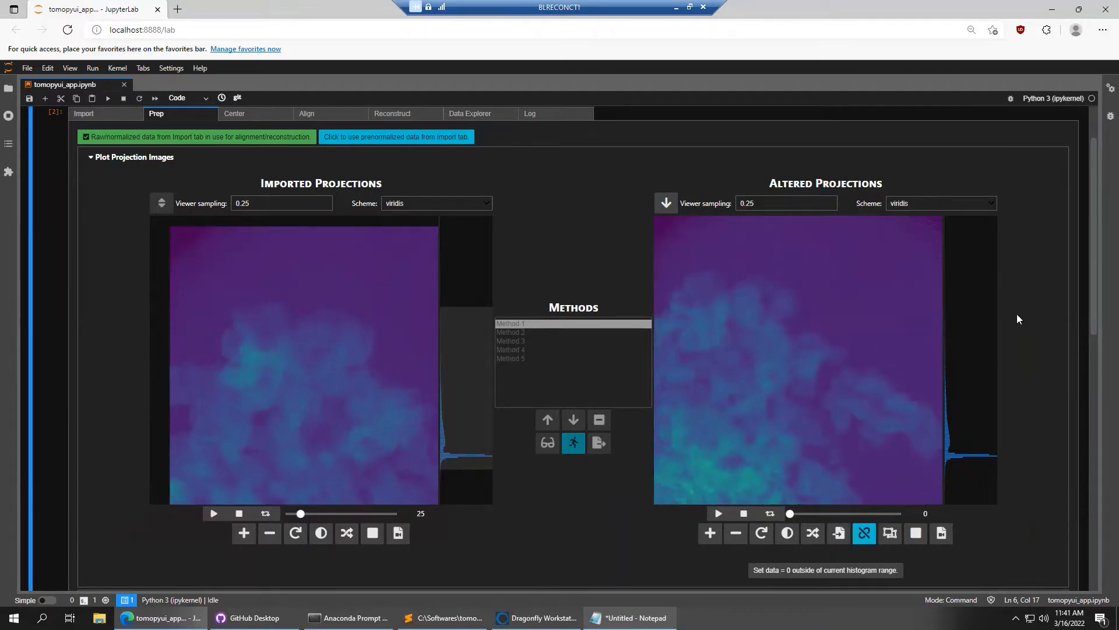
scroll(1019, 320, down, 1)
scroll(1019, 321, up, 1)
scroll(1055, 411, down, 3)
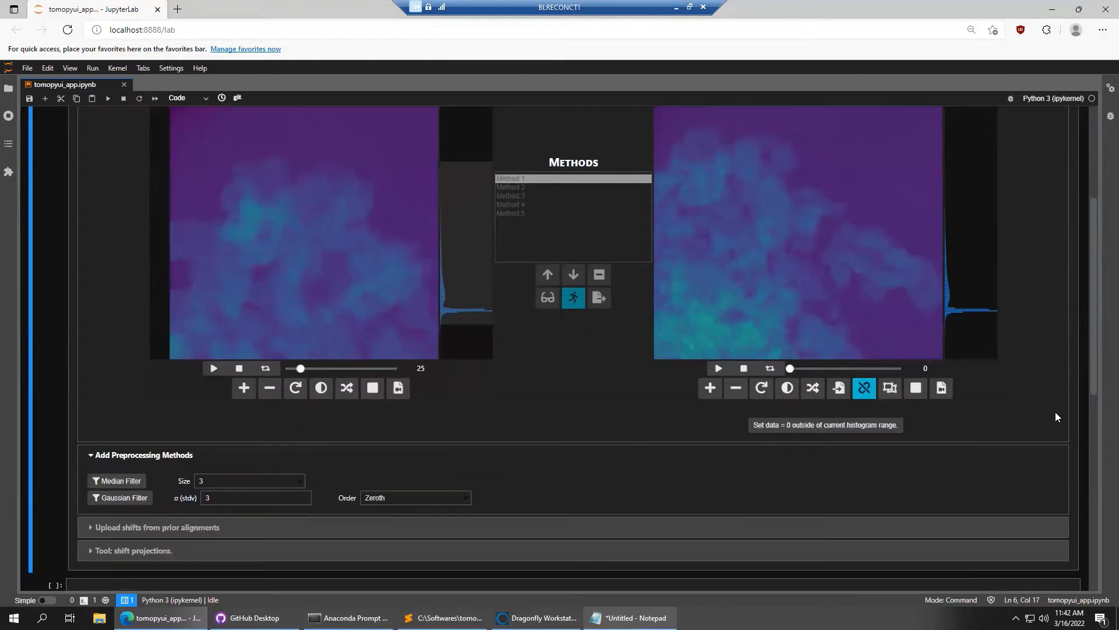
click(296, 481)
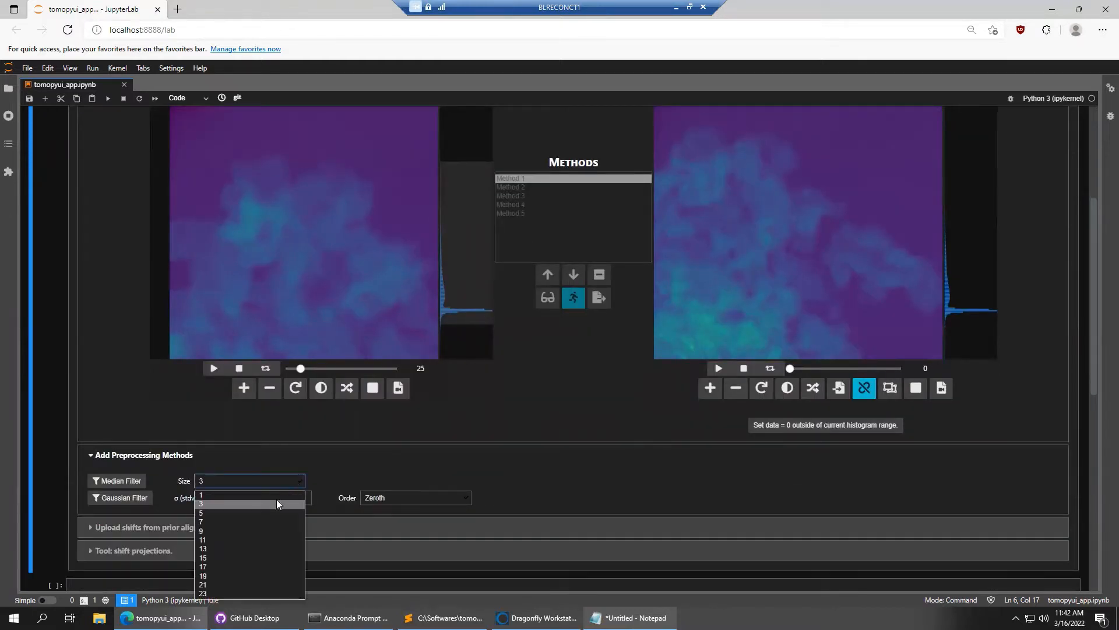
Set the Median Filter size to 11 and add it to the Methods list
click(220, 541)
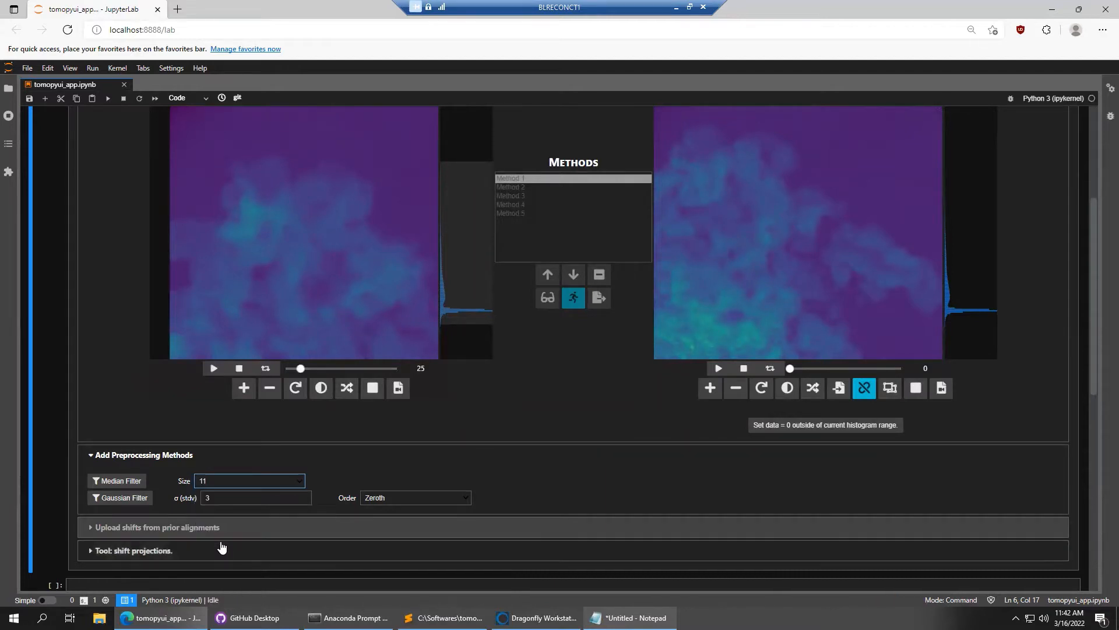
scroll(87, 333, up, 3)
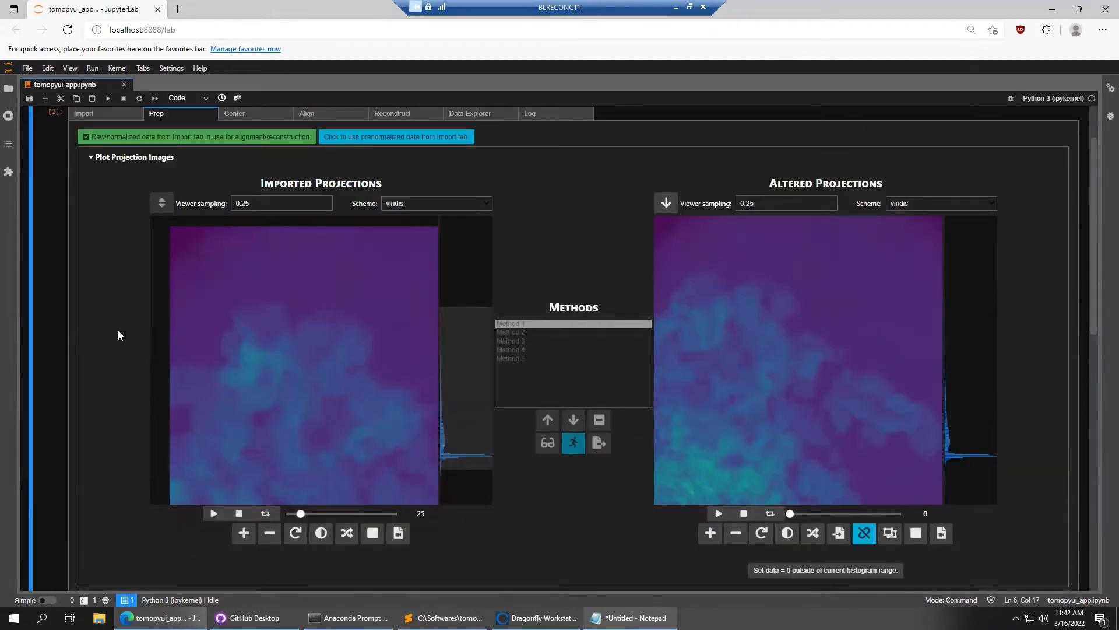
scroll(118, 335, down, 2)
click(119, 553)
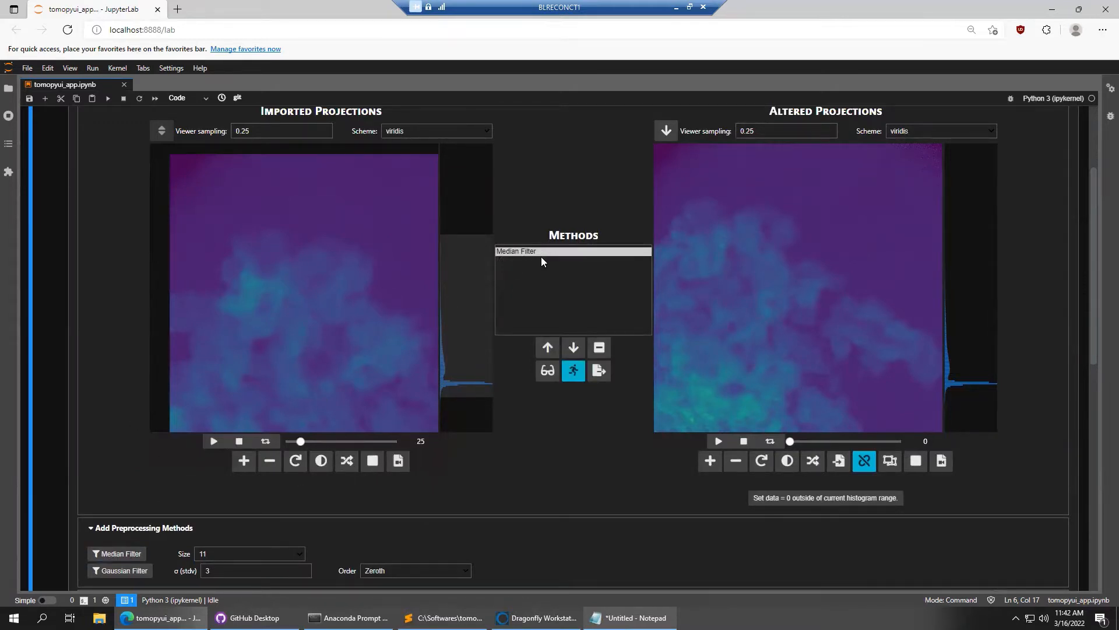
Preview the size-11 Median Filter on the current projection with Altered Projections viewer sampling set to 1
click(548, 376)
drag(793, 235, 823, 290)
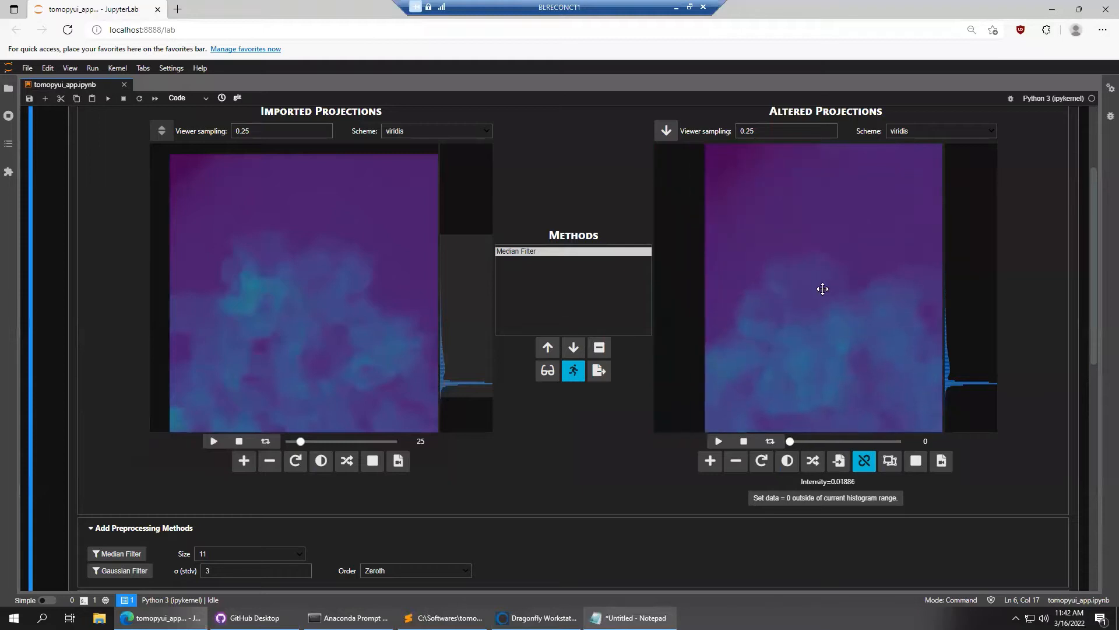
mouse_move(814, 232)
mouse_down()
mouse_move(780, 238)
mouse_move(802, 240)
mouse_up()
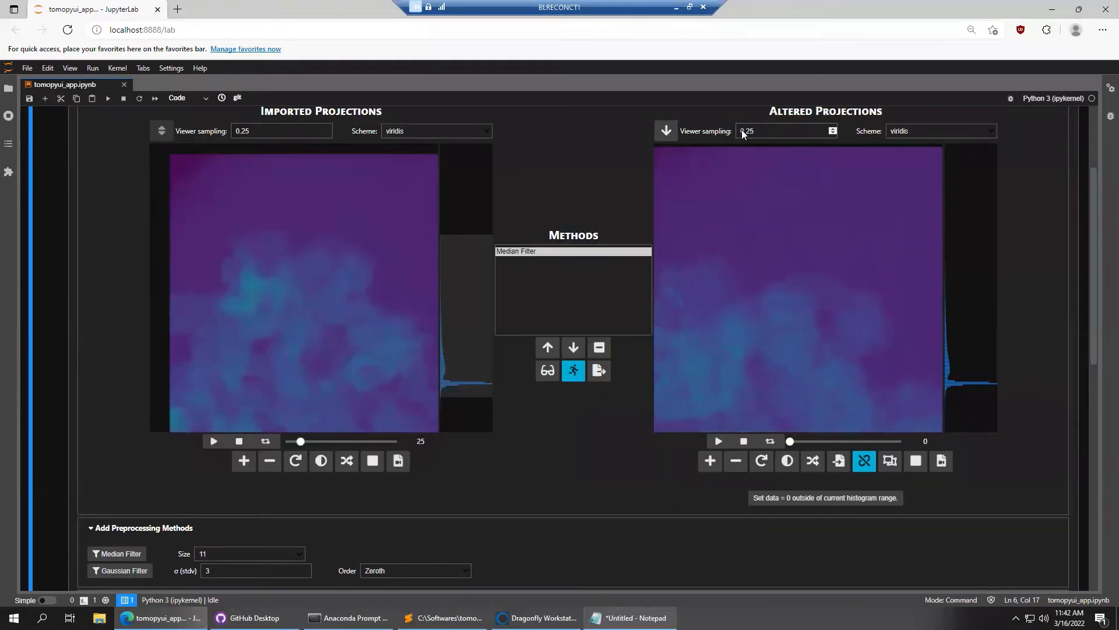
click(762, 131)
text(1)
click(621, 139)
click(553, 378)
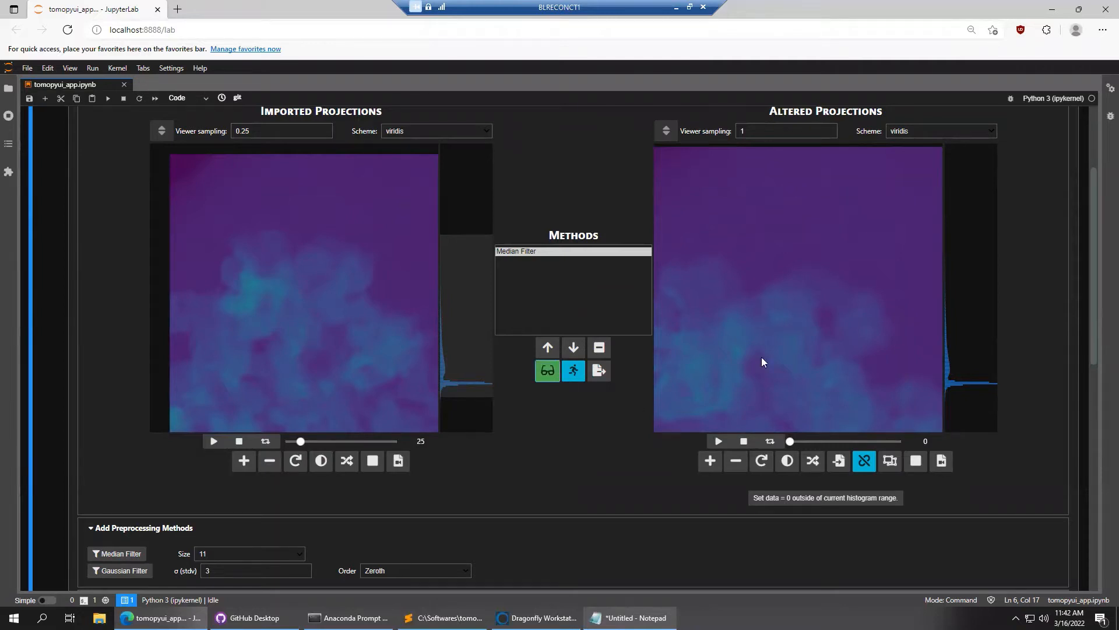
drag(764, 221, 747, 187)
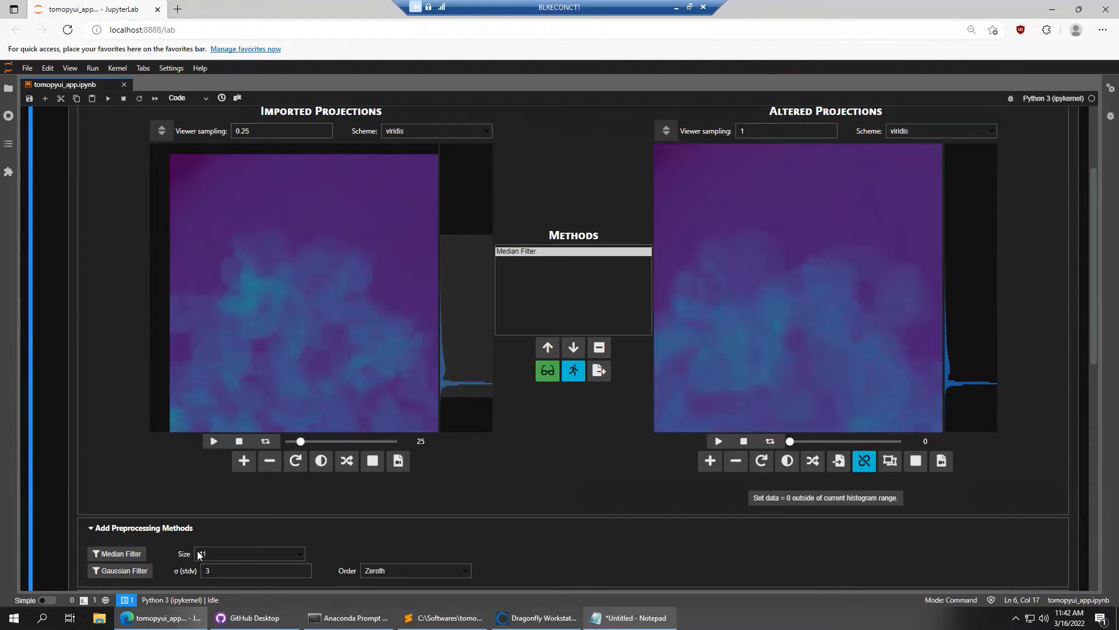
Run the size-11 Median Filter over the full stack and compare filtered against imported projections
click(576, 376)
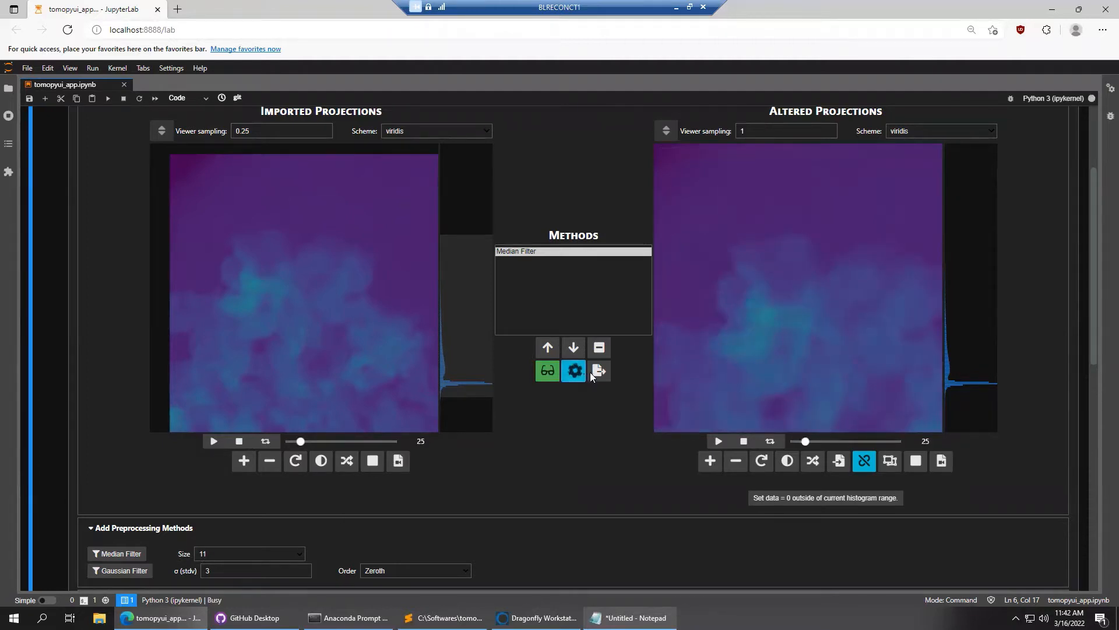
scroll(749, 280, up, 4)
drag(802, 257, 781, 223)
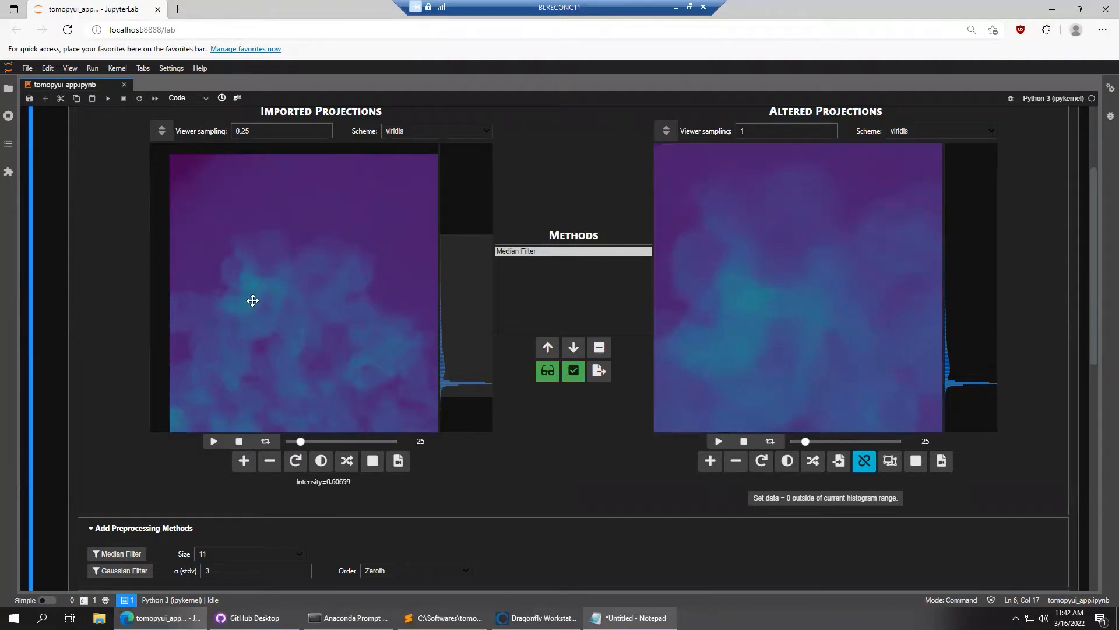
scroll(253, 288, up, 3)
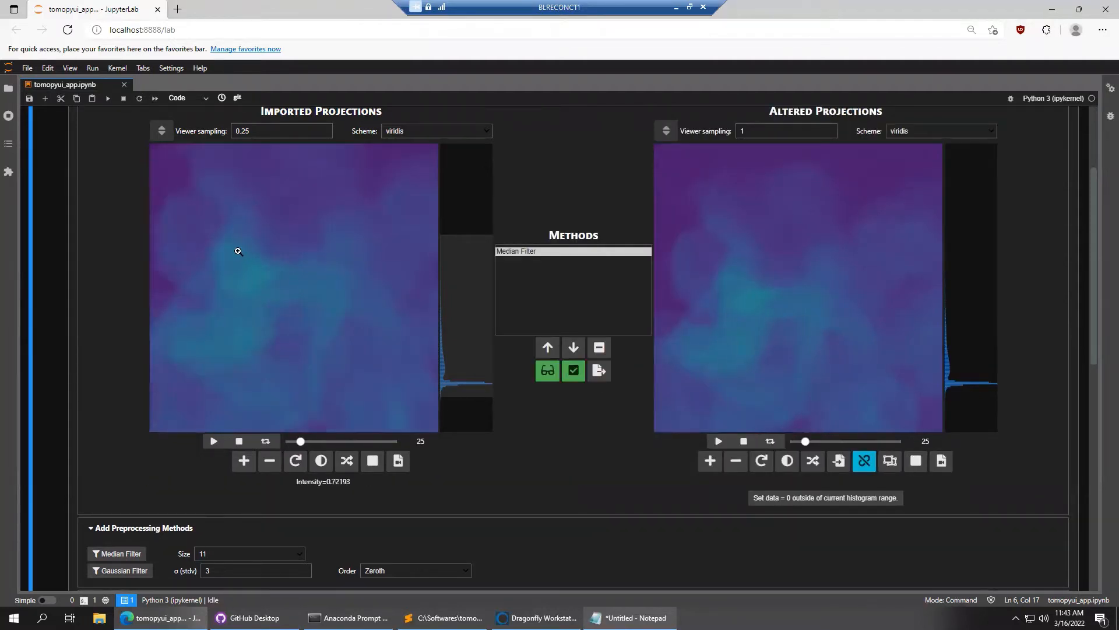
drag(236, 250, 287, 283)
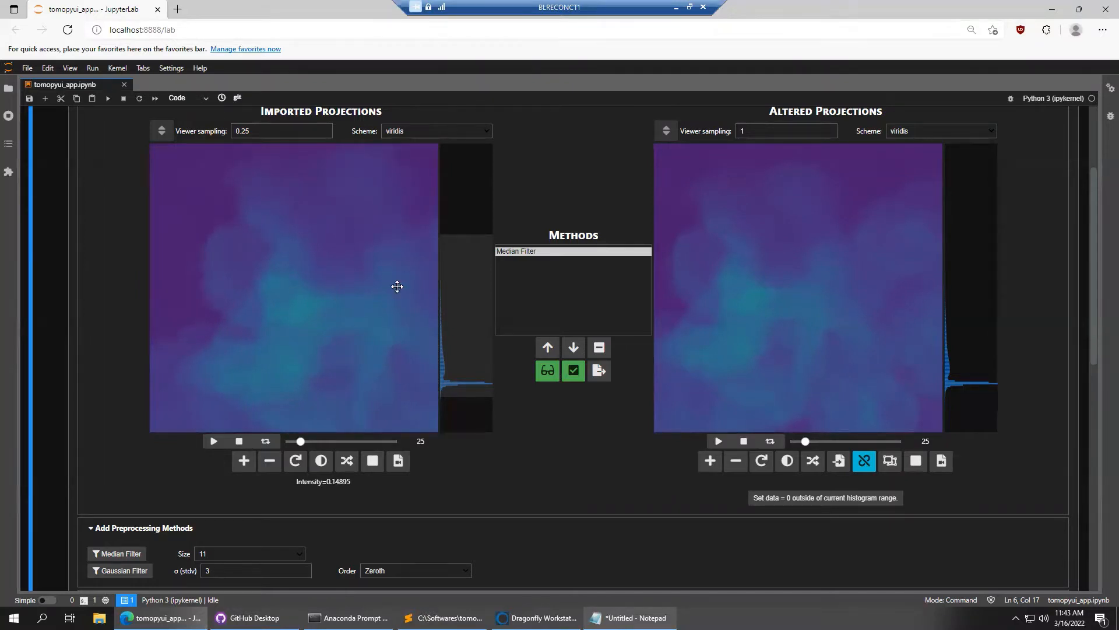
scroll(323, 262, down, 2)
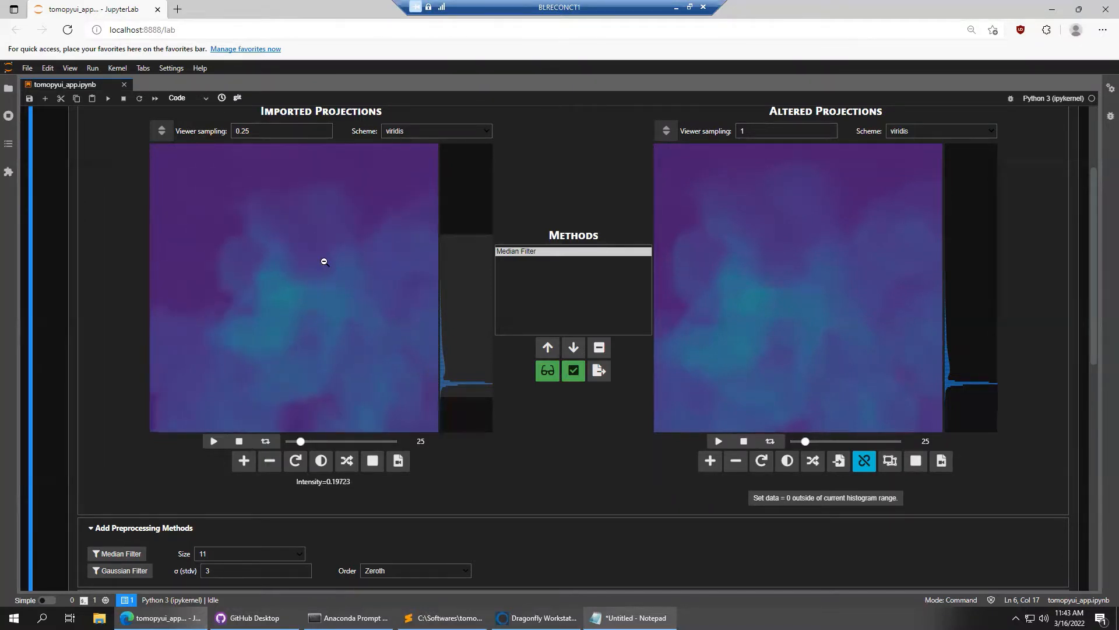
drag(392, 268, 327, 245)
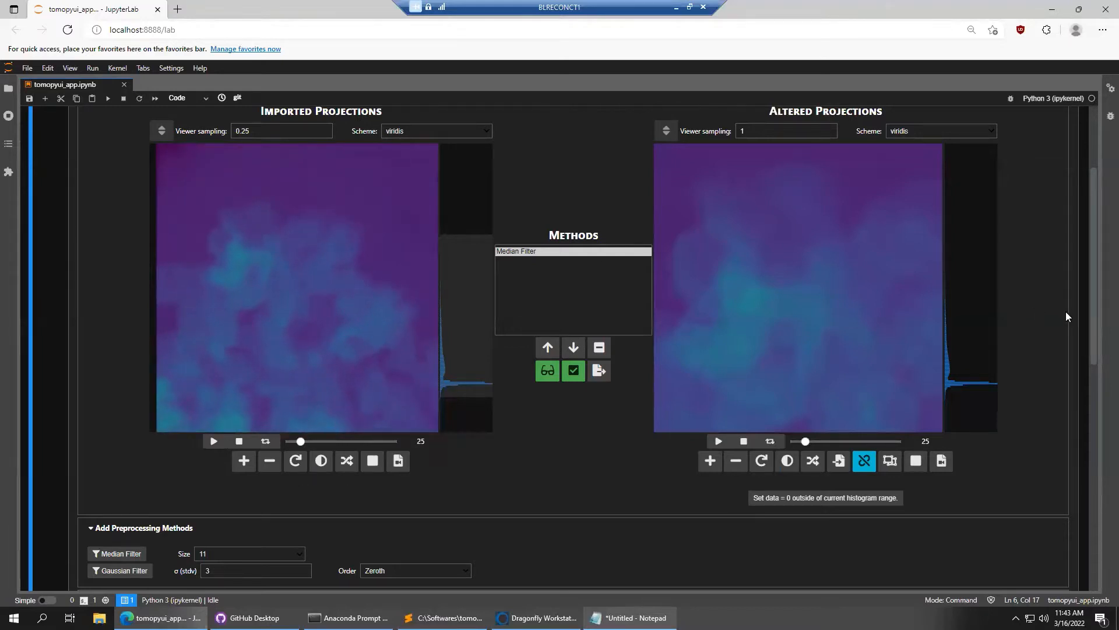
Turn on saving of processed data, turn off preview, and add Gaussian Filter entries
click(601, 374)
click(550, 376)
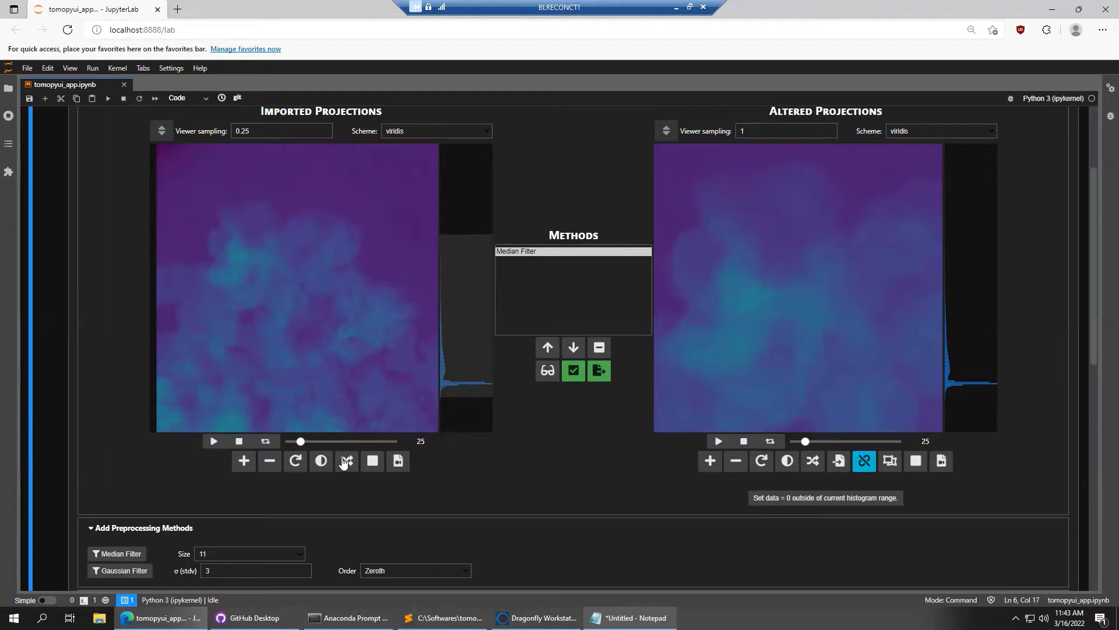
double_click(117, 573)
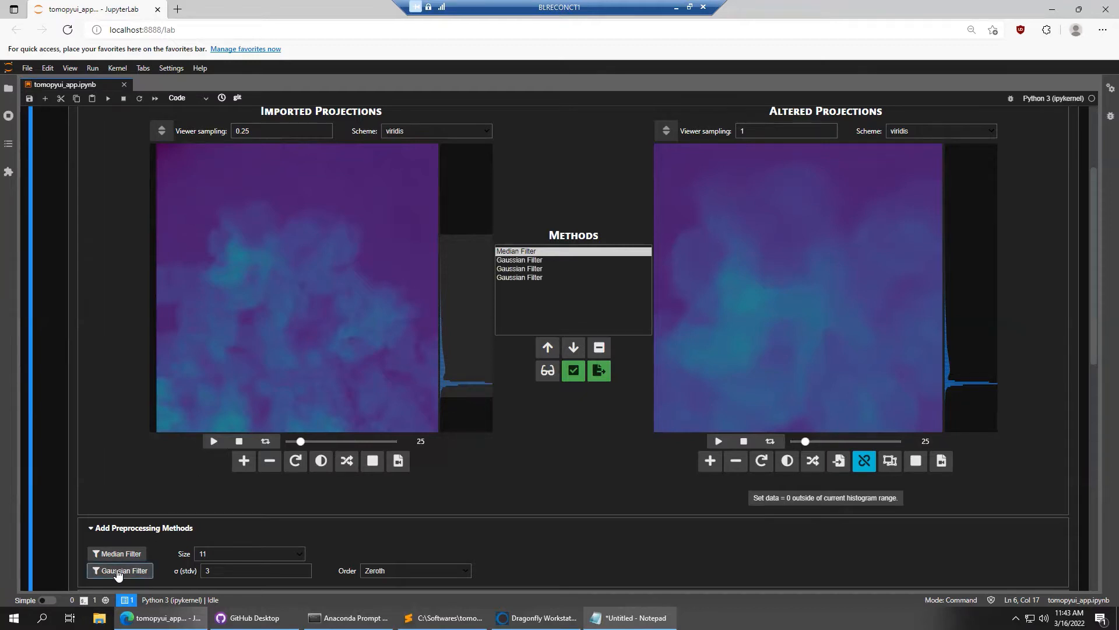
Remove the four Gaussian Filter entries so only the Median Filter remains
click(533, 286)
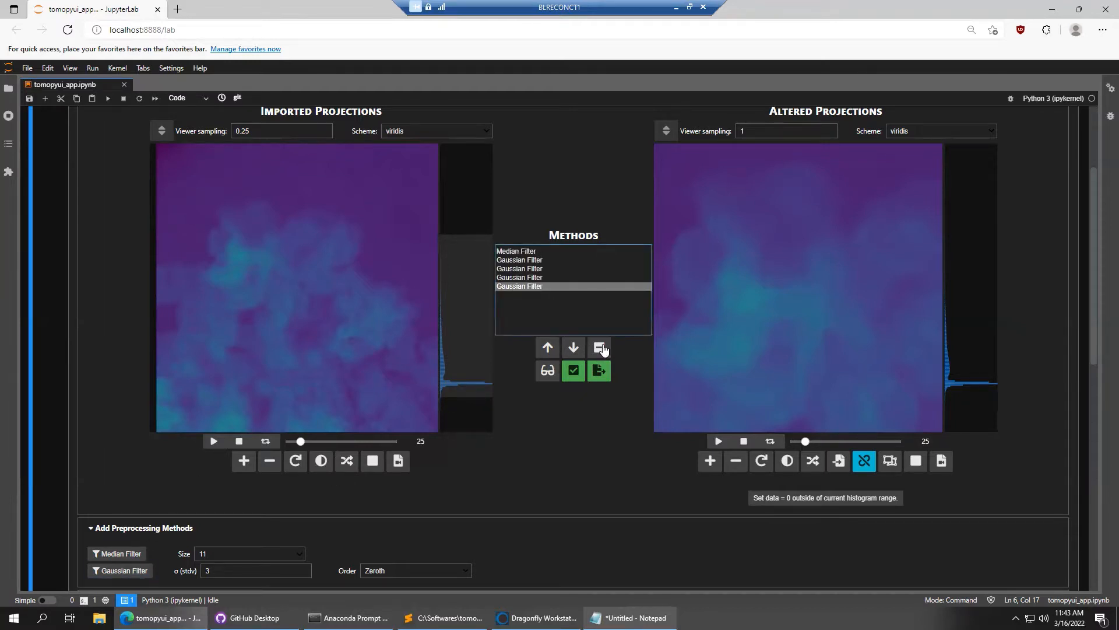
click(599, 348)
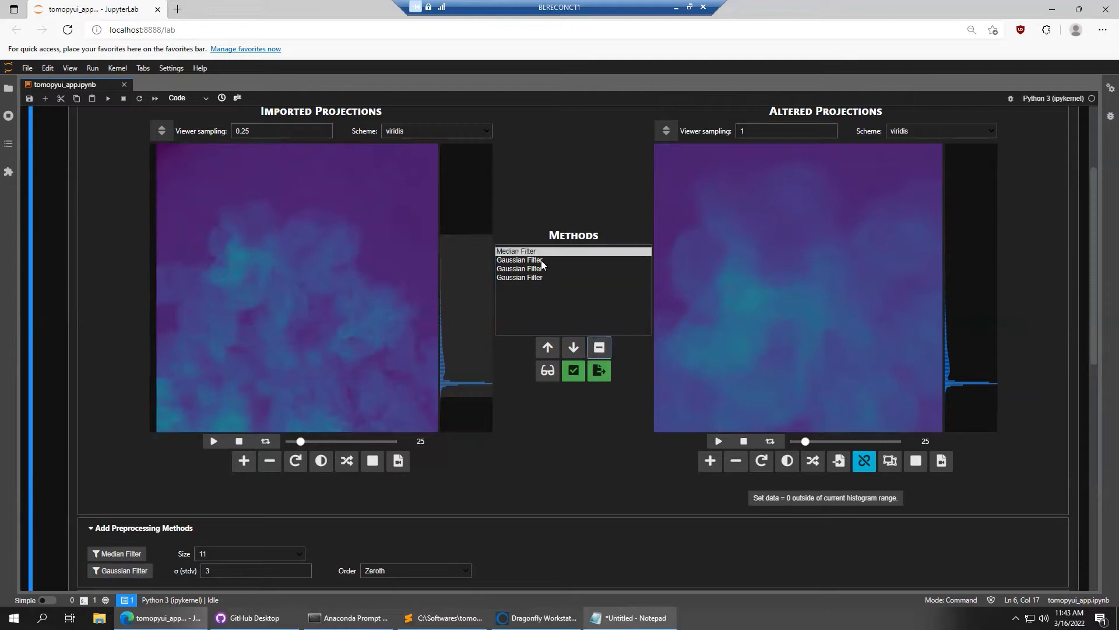
click(541, 260)
click(599, 347)
click(533, 260)
click(600, 347)
click(542, 260)
click(599, 347)
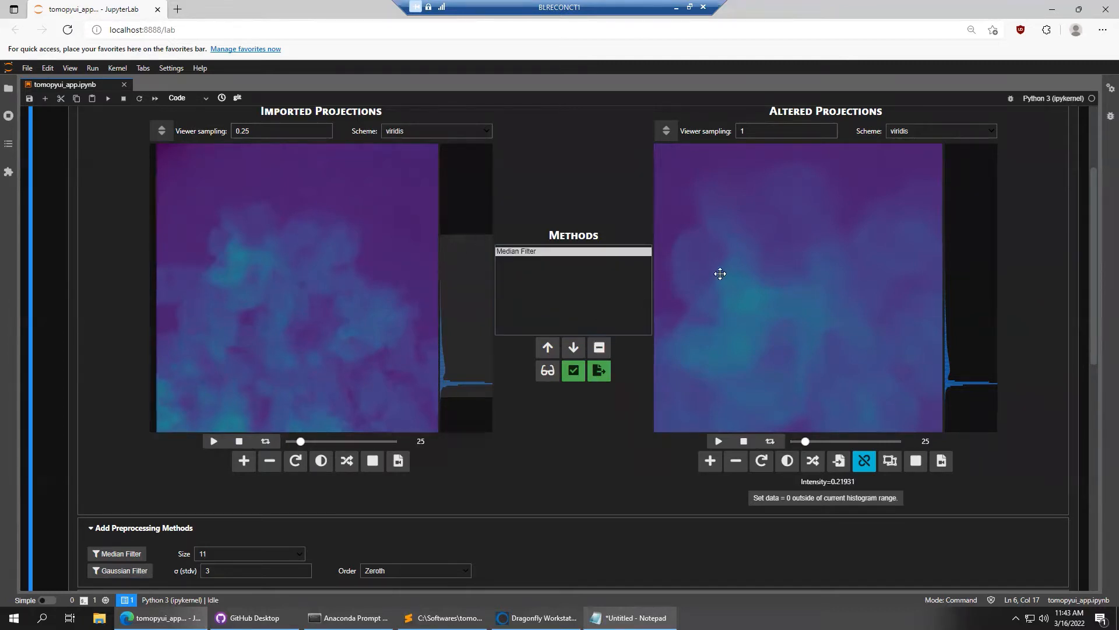
Run the Median Filter, save the processed stack, and browse the filtered projections
click(573, 372)
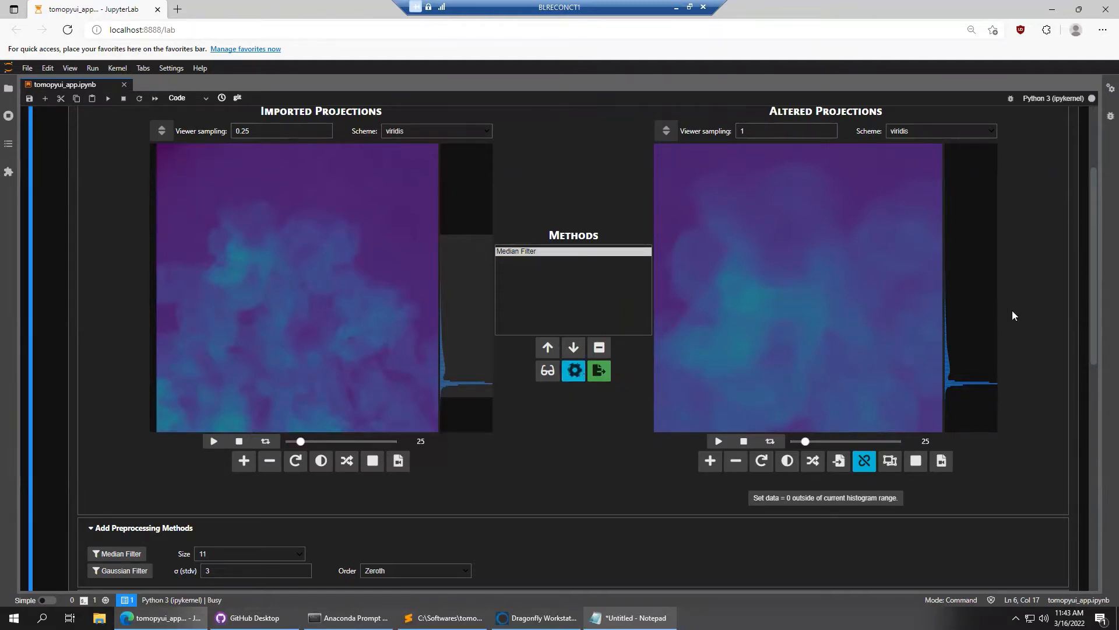
scroll(769, 335, down, 4)
drag(826, 341, 762, 332)
scroll(824, 330, down, 4)
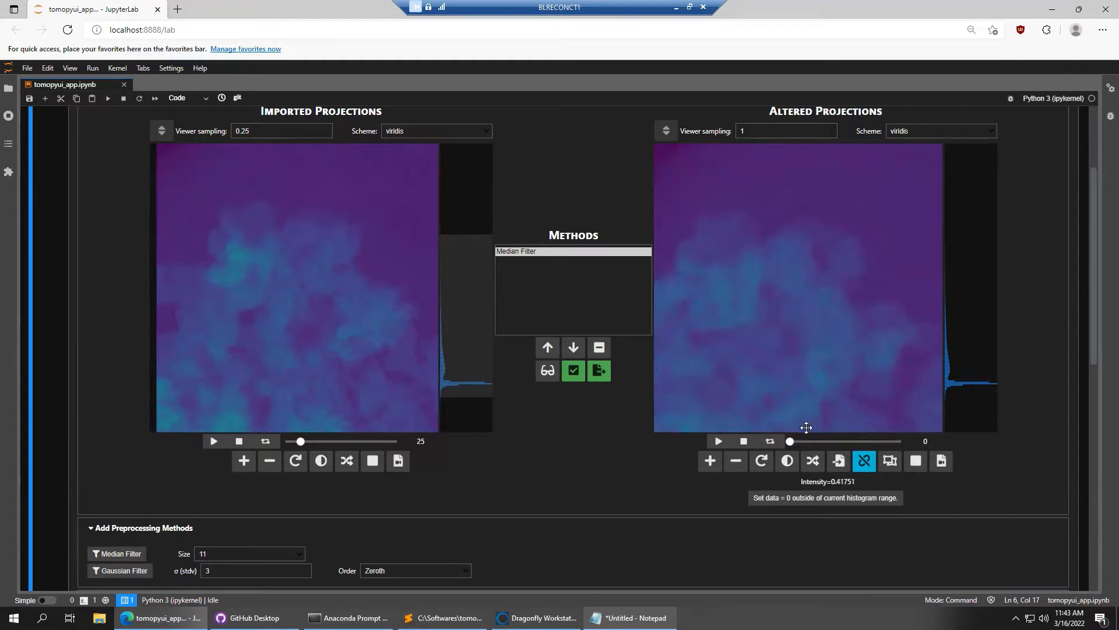
mouse_move(804, 439)
mouse_down()
mouse_move(882, 442)
mouse_move(808, 440)
mouse_up()
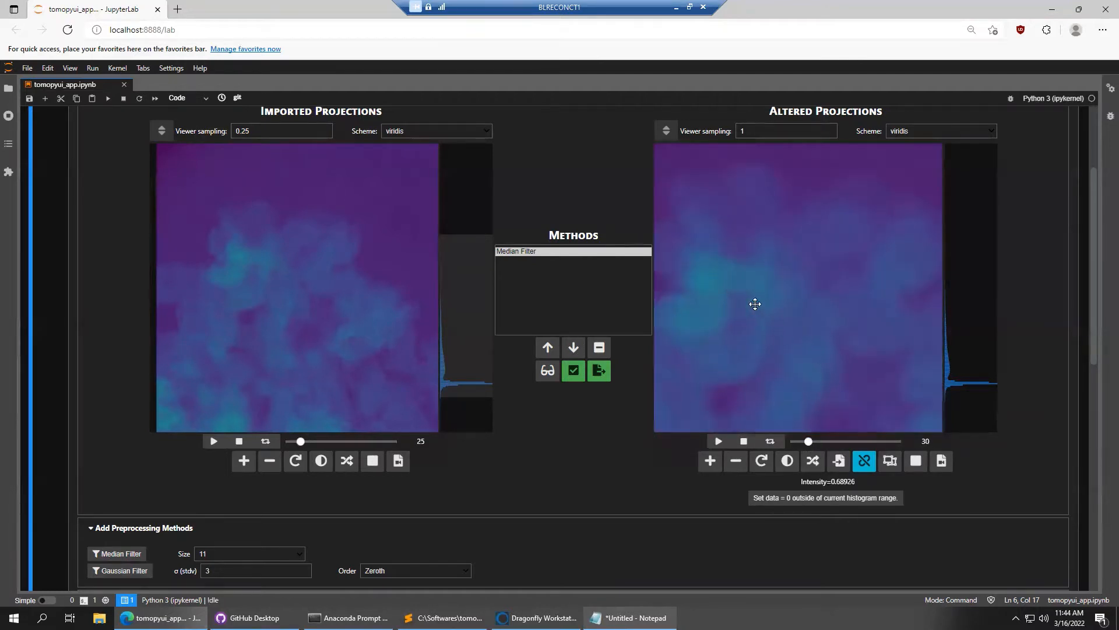
scroll(752, 300, up, 3)
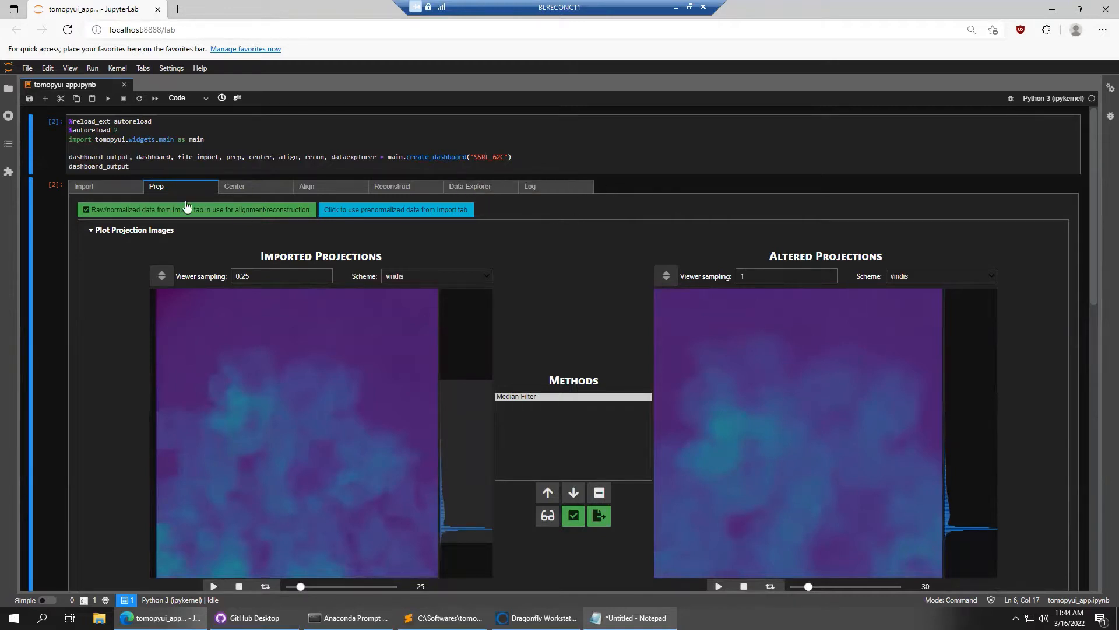
Copy the high_e 08000.00eV folder path from Notepad into the Import tab's Quick path search
click(119, 187)
scroll(92, 313, down, 6)
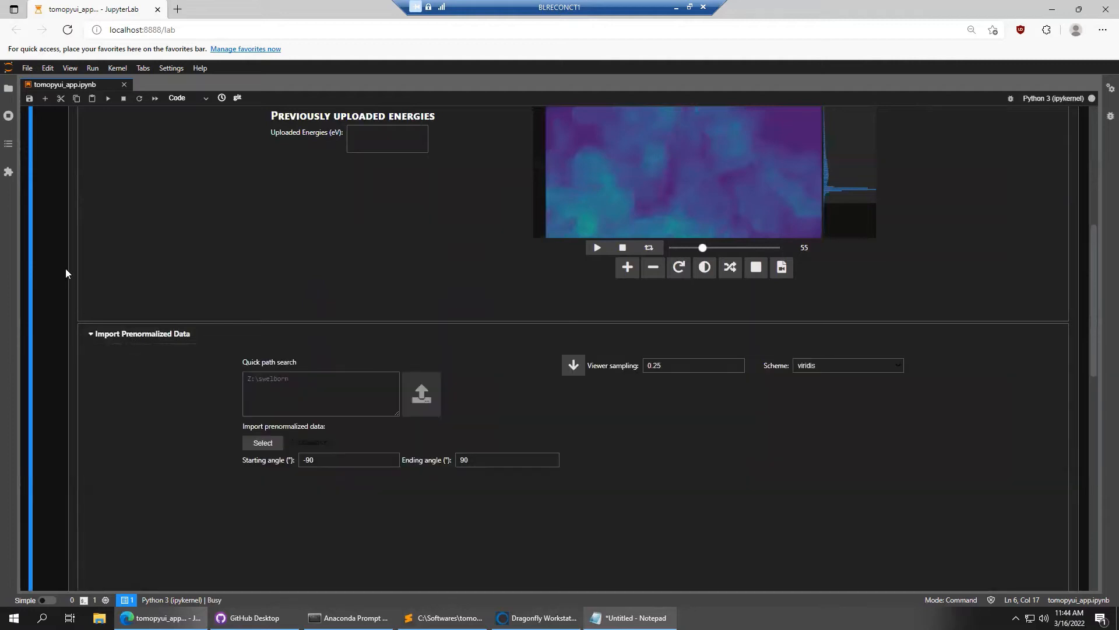
scroll(65, 272, down, 3)
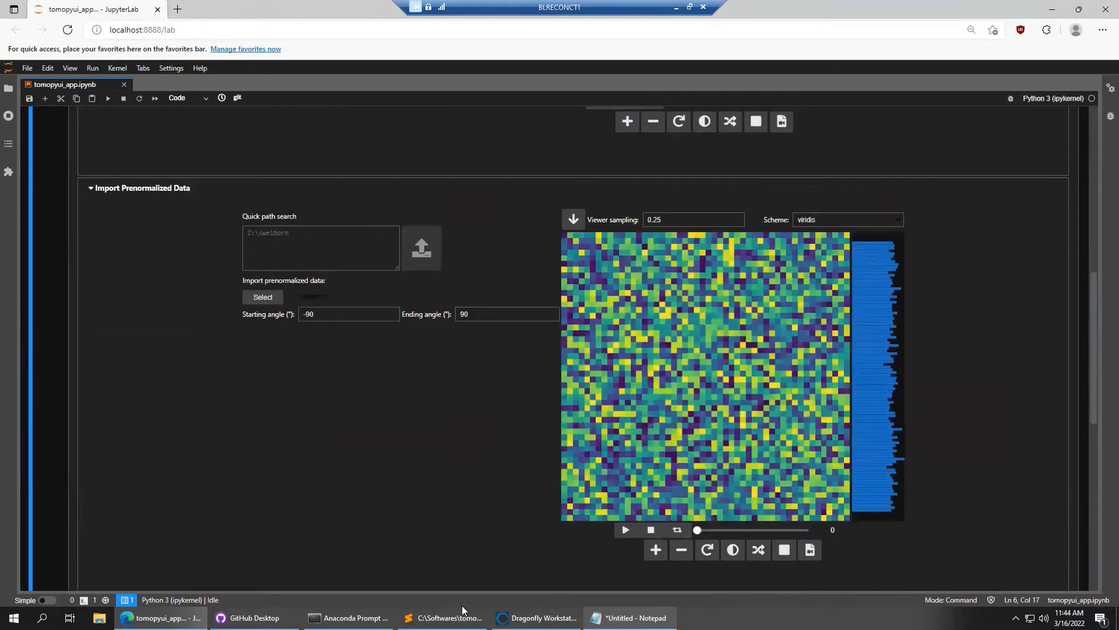
click(630, 618)
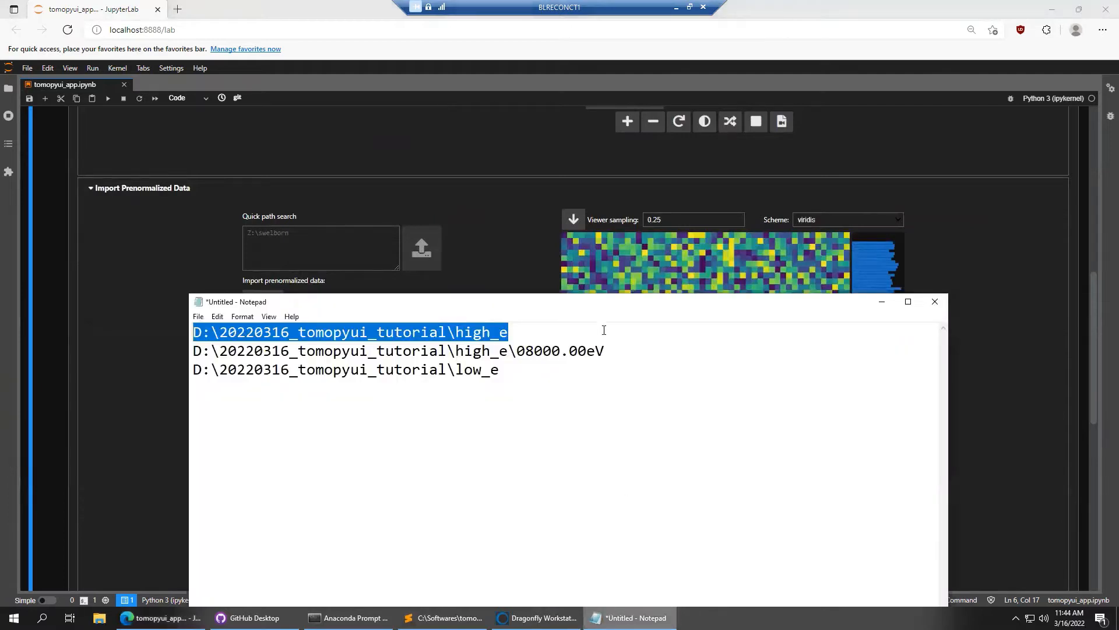
click(616, 352)
drag(615, 353, 159, 352)
key(ctrl+c)
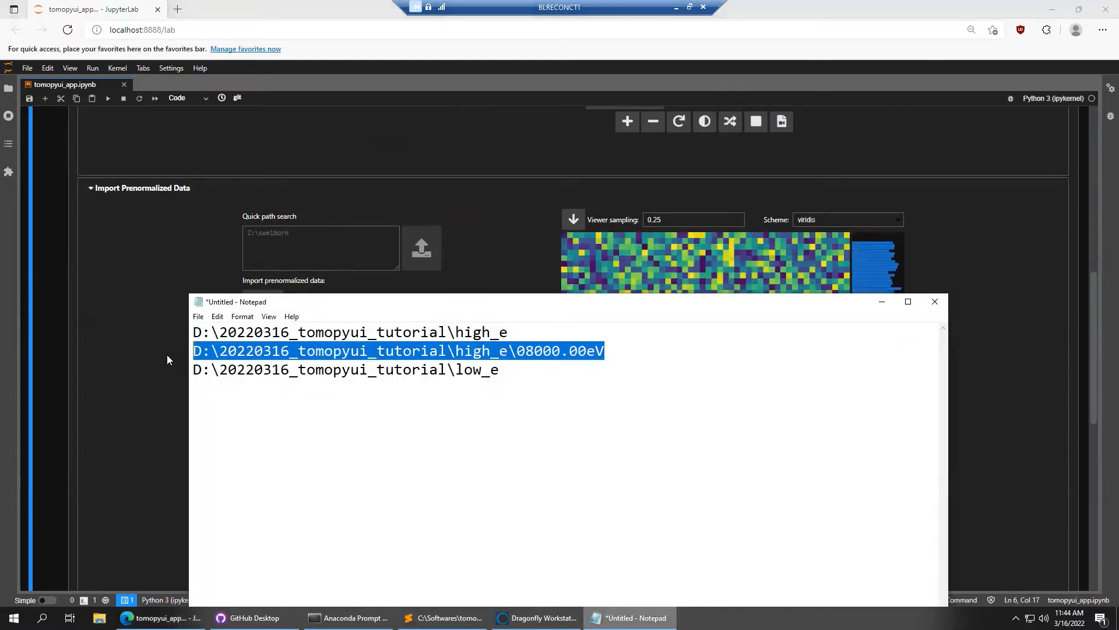
click(311, 245)
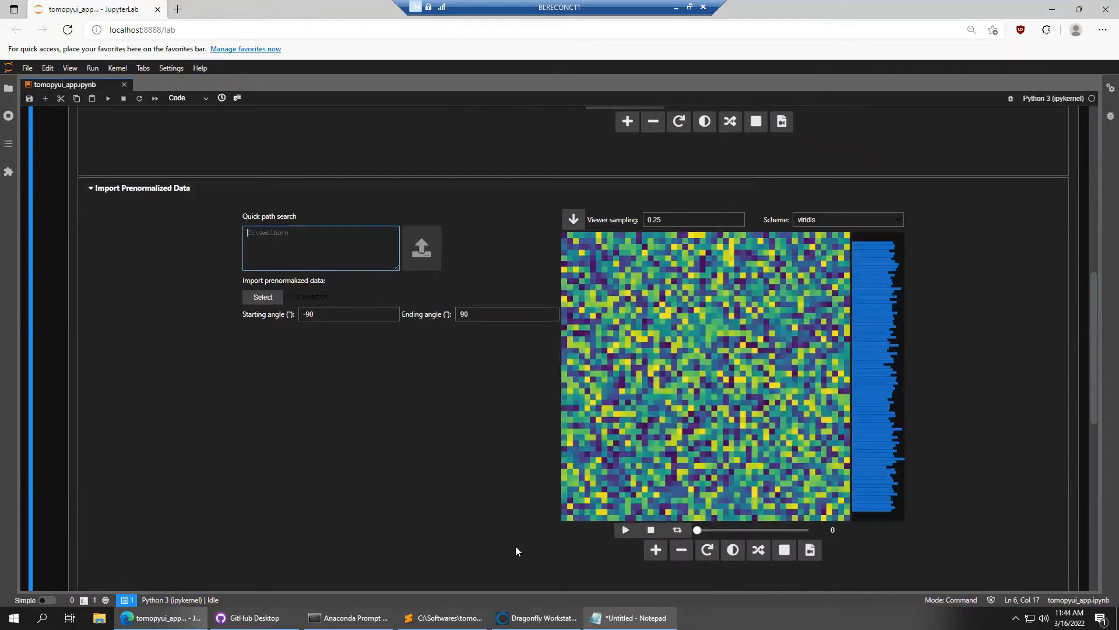
key(ctrl+v)
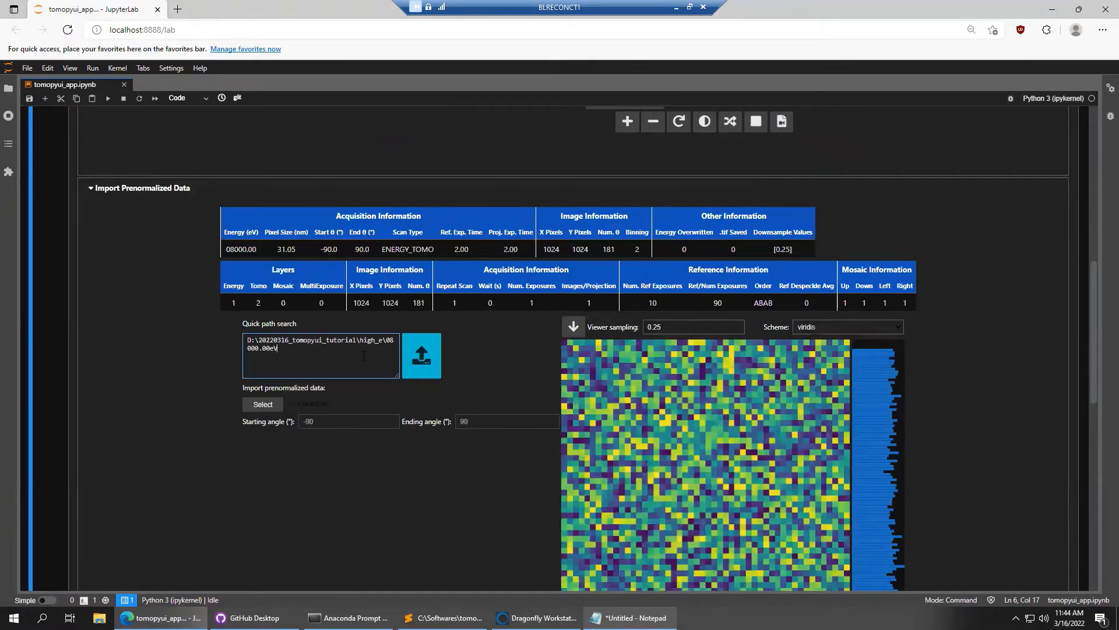
Review the saved high_e path lines in Notepad, then move the notes window aside and minimize it
click(632, 617)
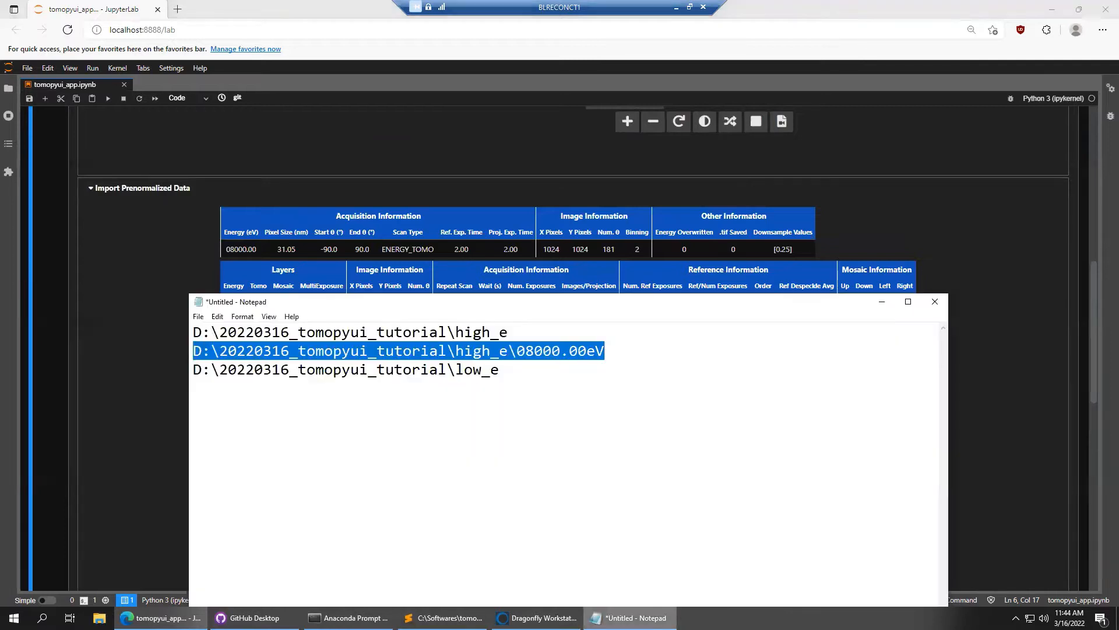
click(517, 351)
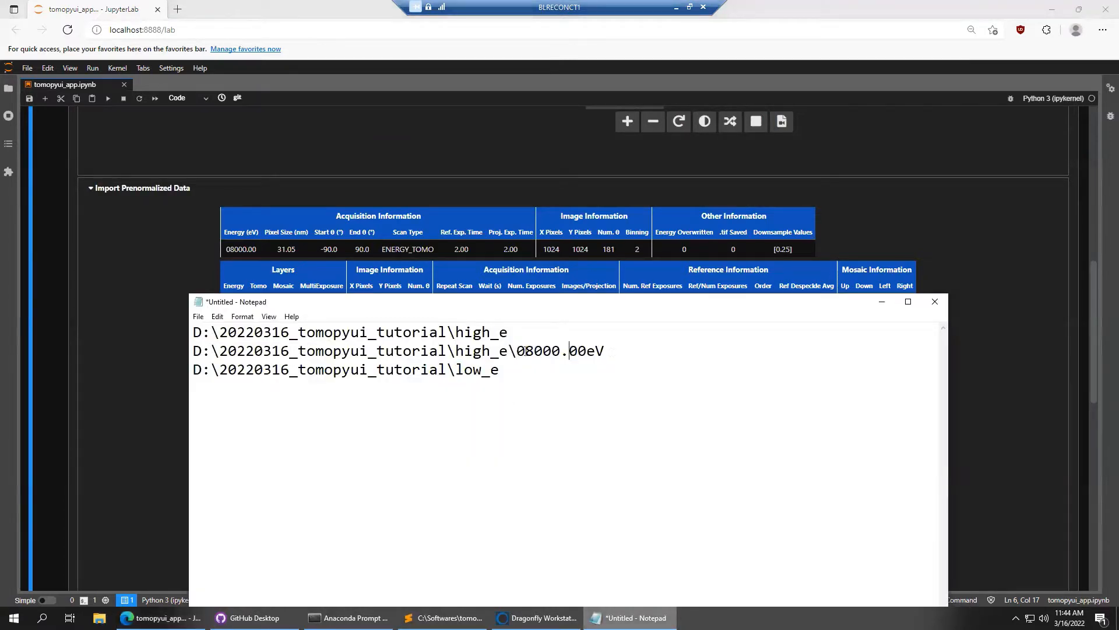
drag(518, 350, 618, 351)
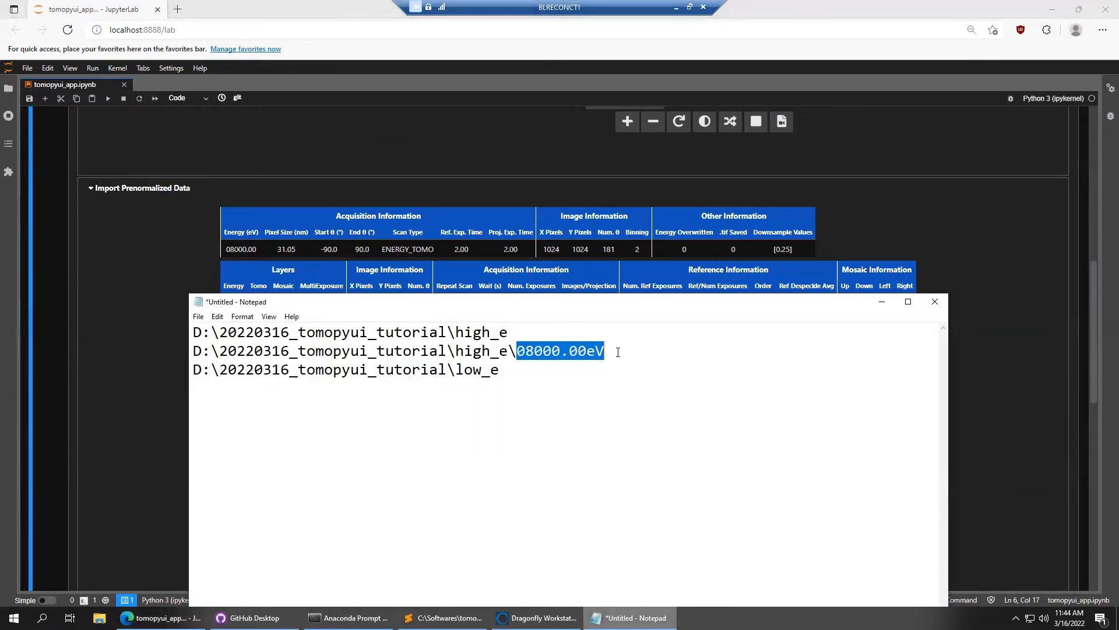
click(581, 351)
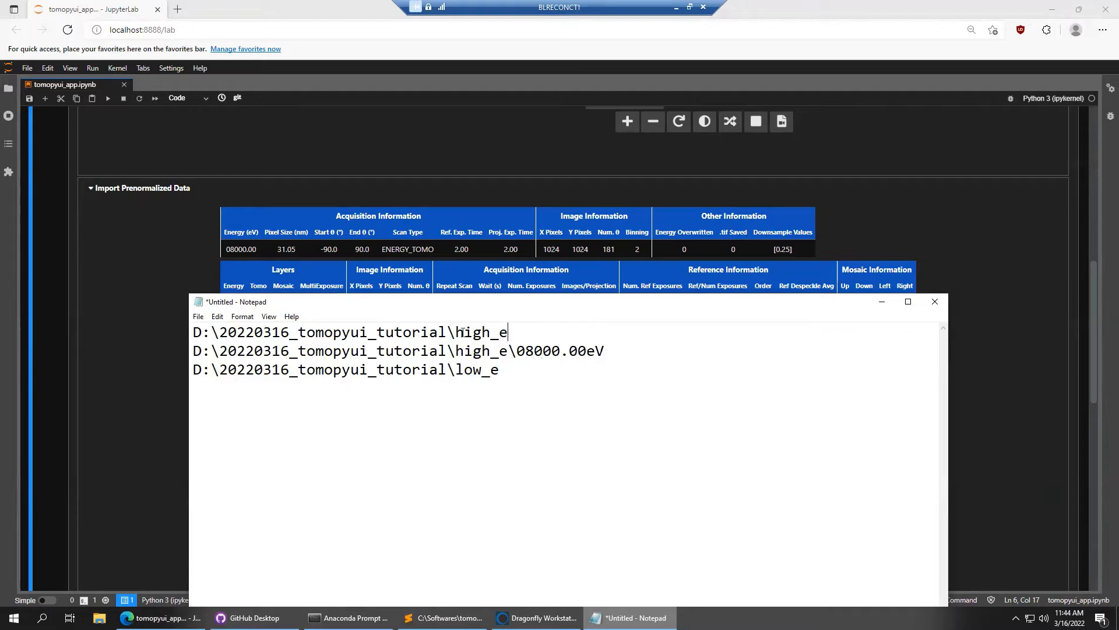
drag(461, 332, 172, 315)
drag(635, 350, 177, 359)
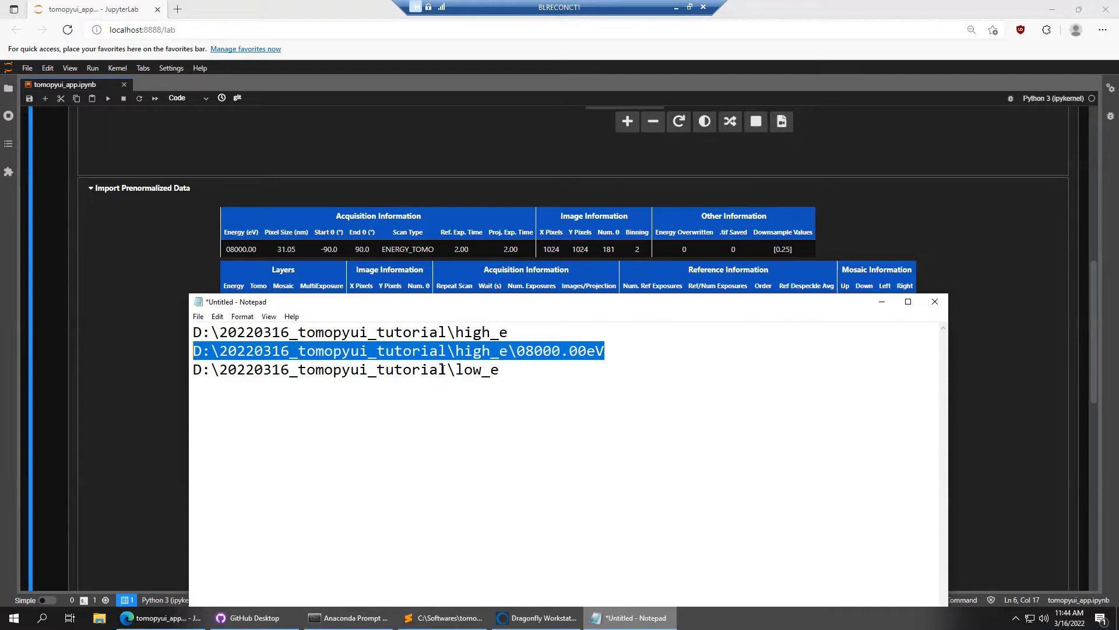
click(581, 363)
click(611, 351)
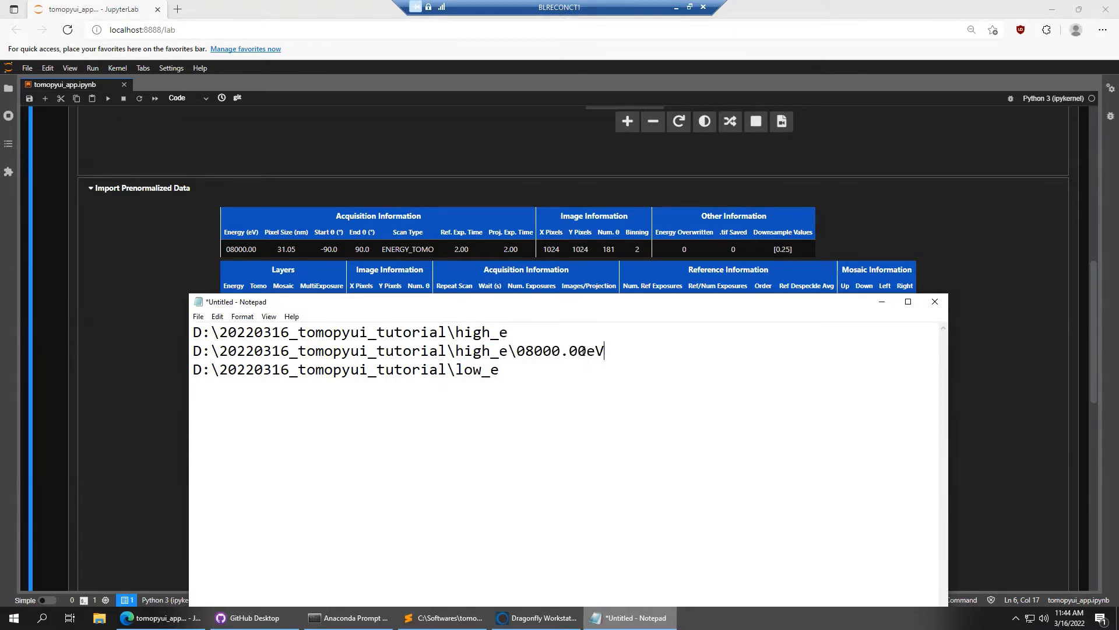
drag(565, 303, 462, 292)
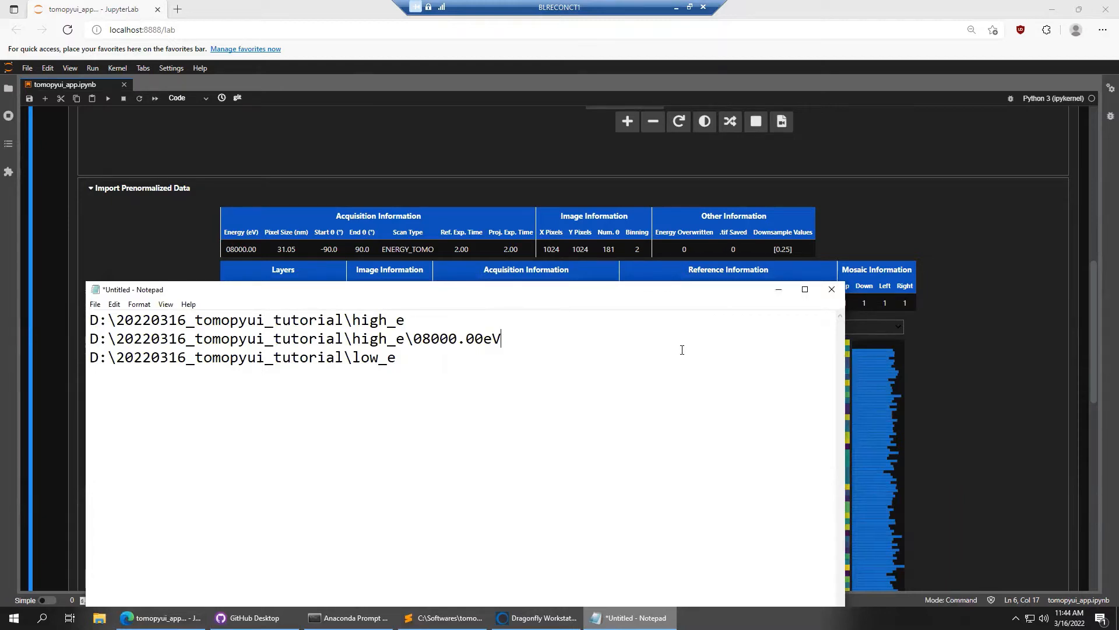
click(778, 289)
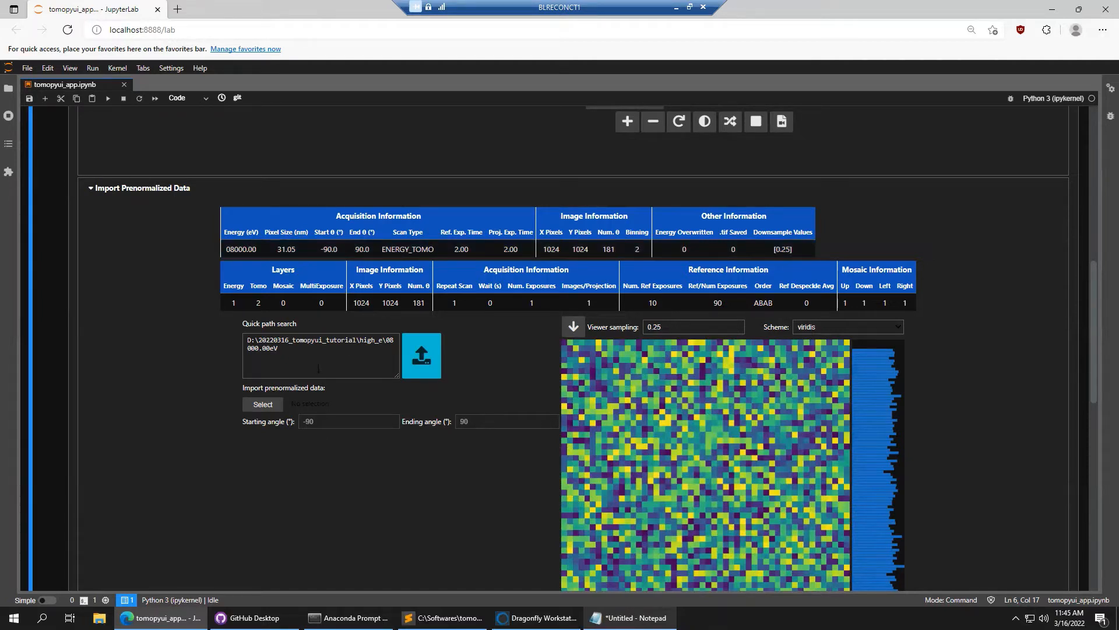
Select normalized_projections.npy from the 08000.00eV prep folder as the prenormalized file
click(272, 412)
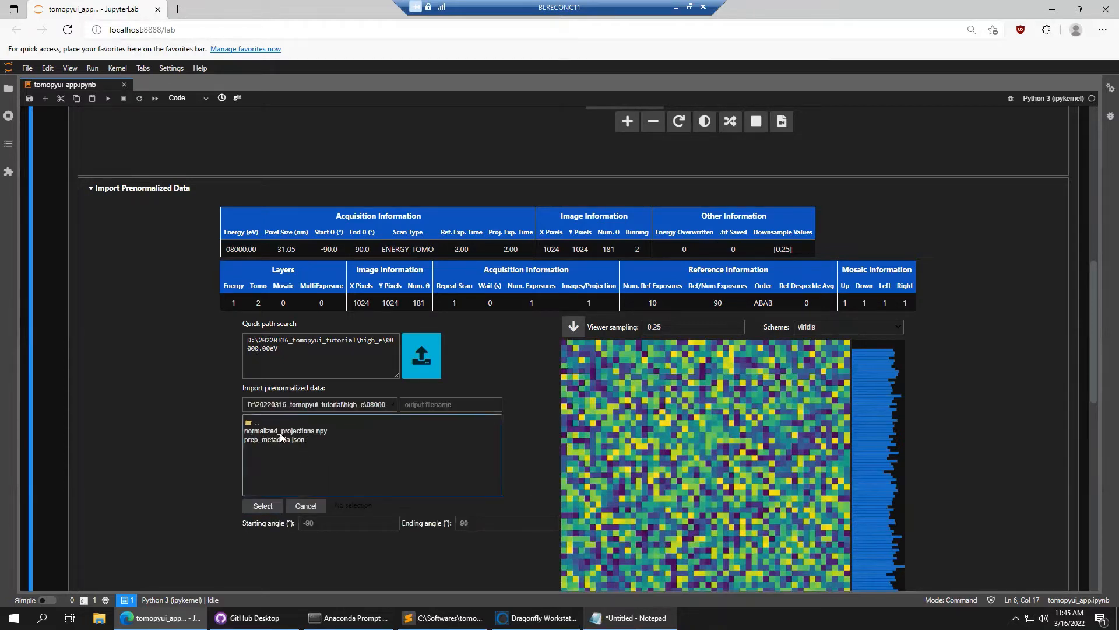
click(280, 432)
click(264, 506)
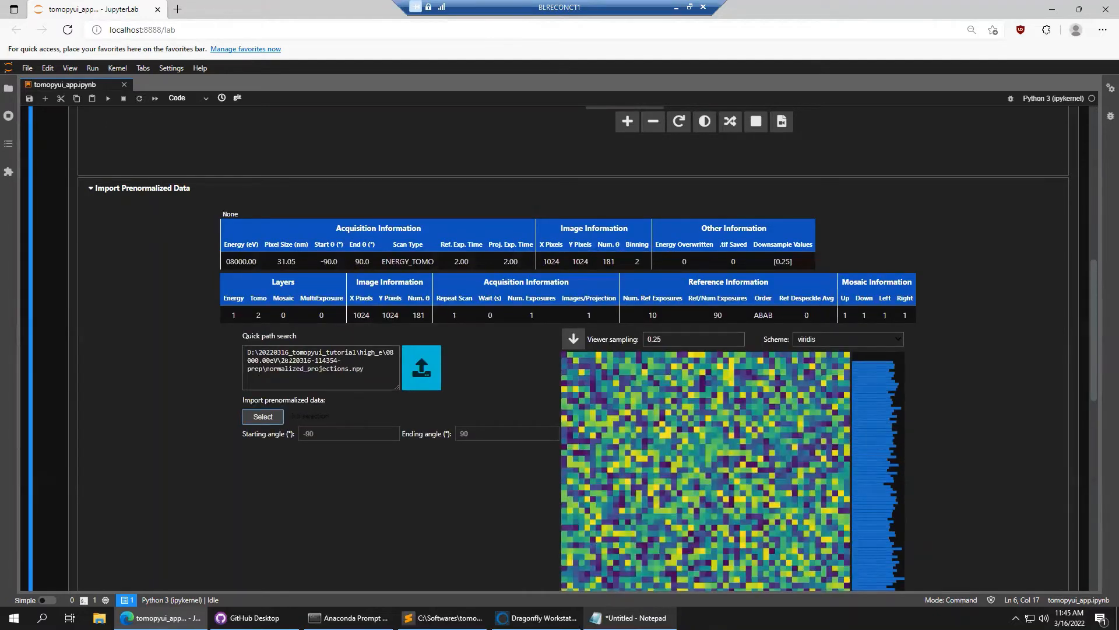
drag(281, 360, 346, 361)
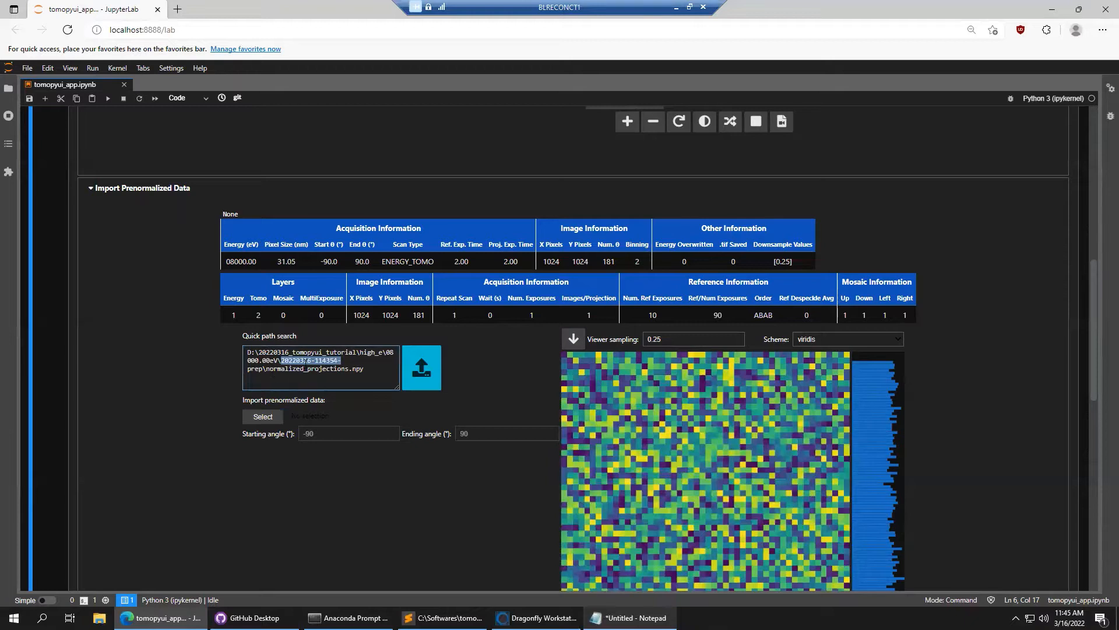
click(303, 360)
drag(281, 361, 347, 362)
click(286, 369)
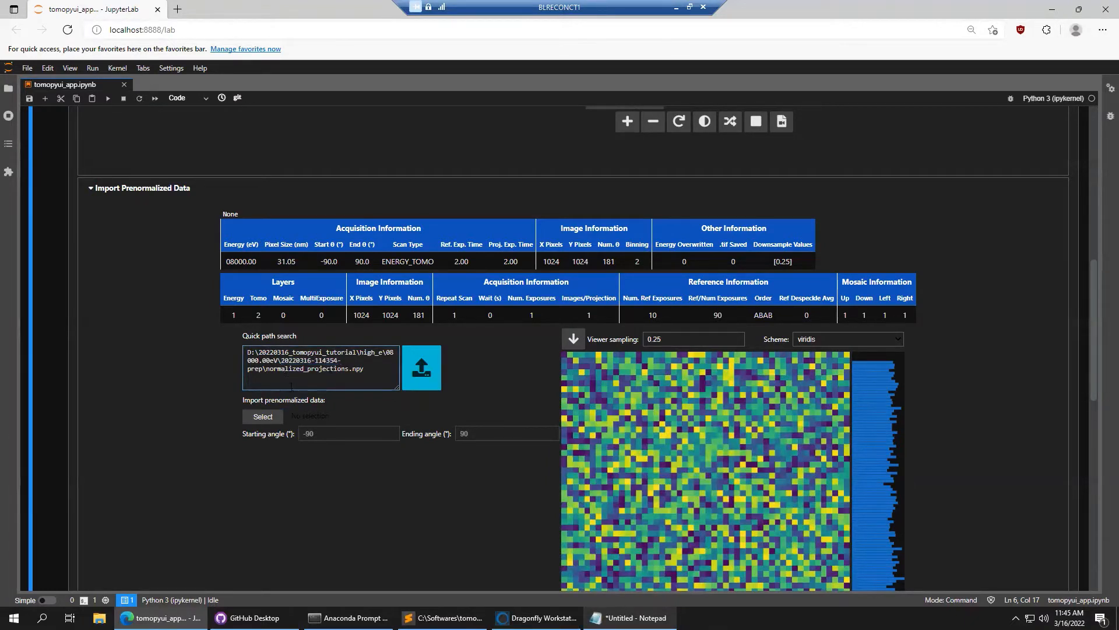
Import the normalized projections and wait until they appear in the viewer
click(421, 378)
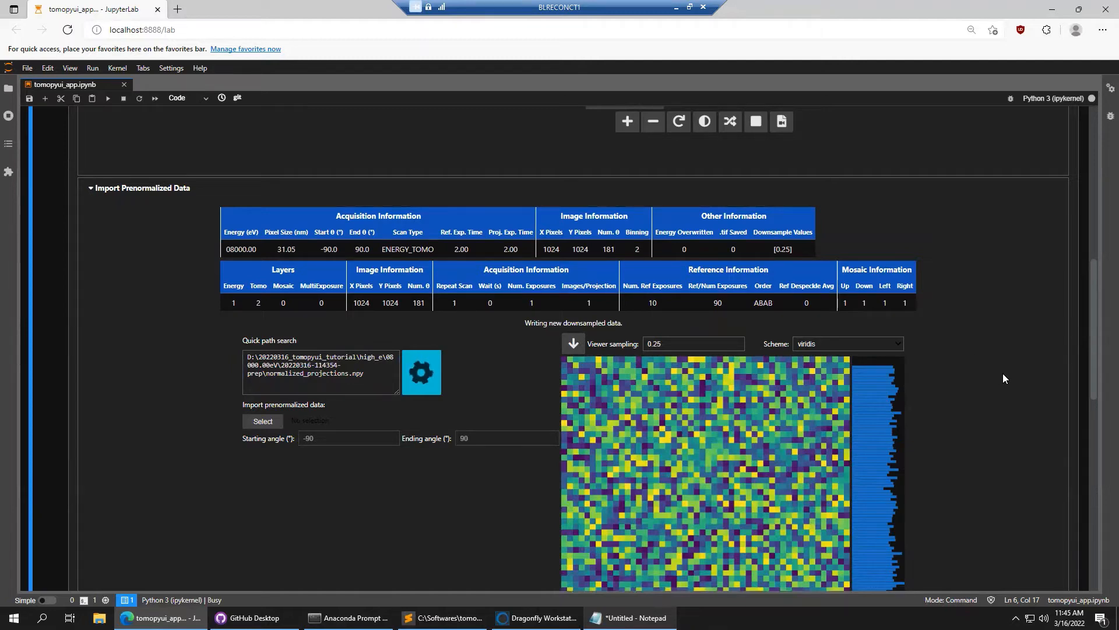
scroll(1002, 373, down, 1)
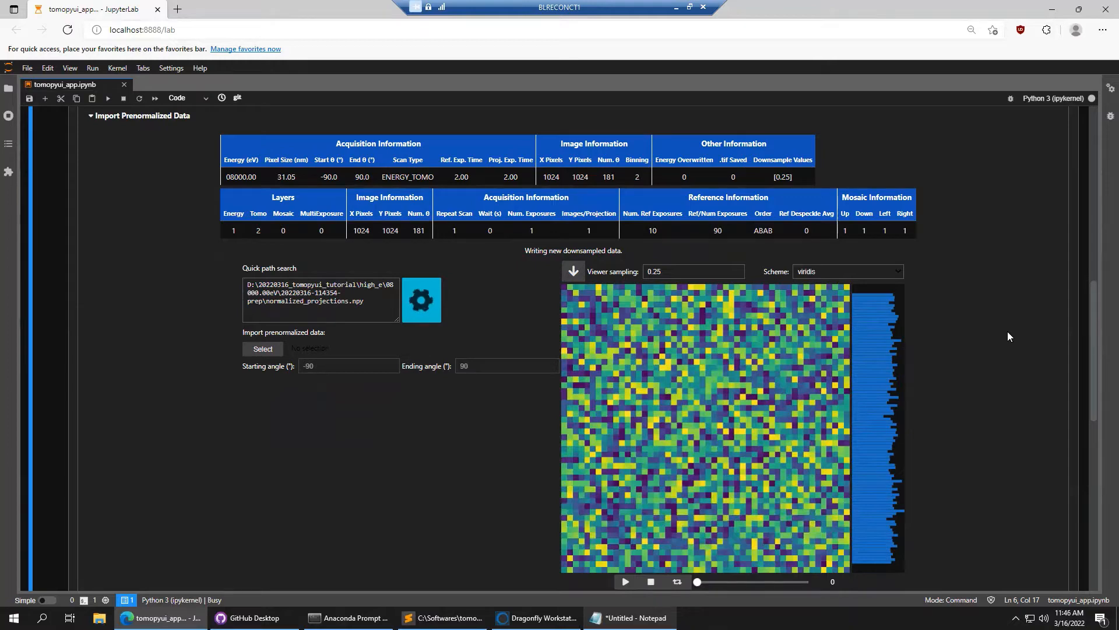
scroll(1008, 332, down, 1)
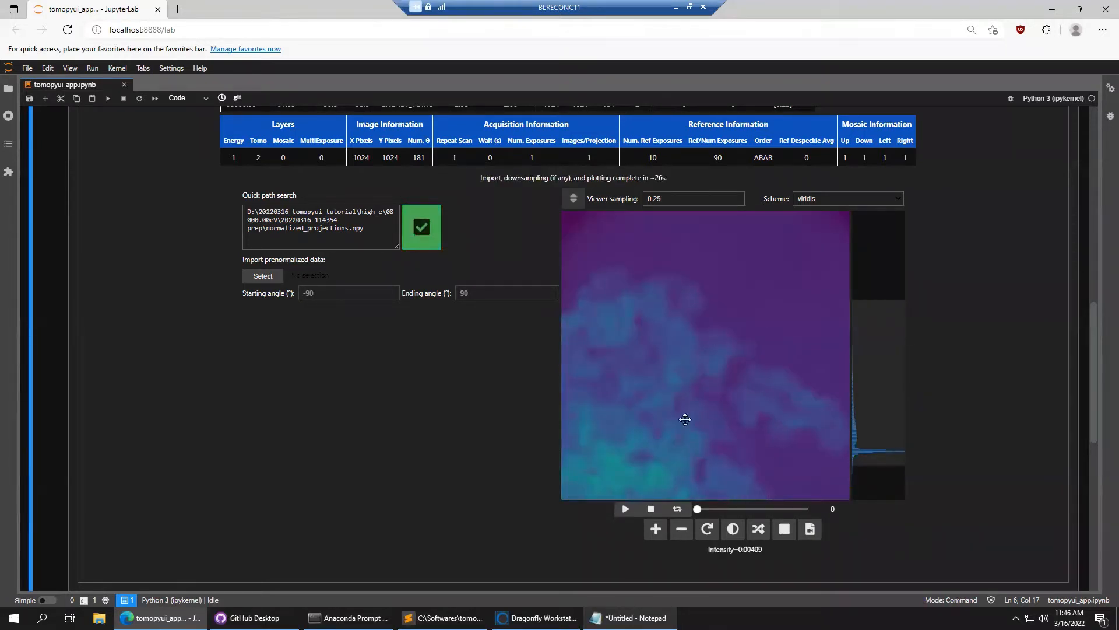
scroll(998, 340, up, 5)
scroll(999, 335, up, 6)
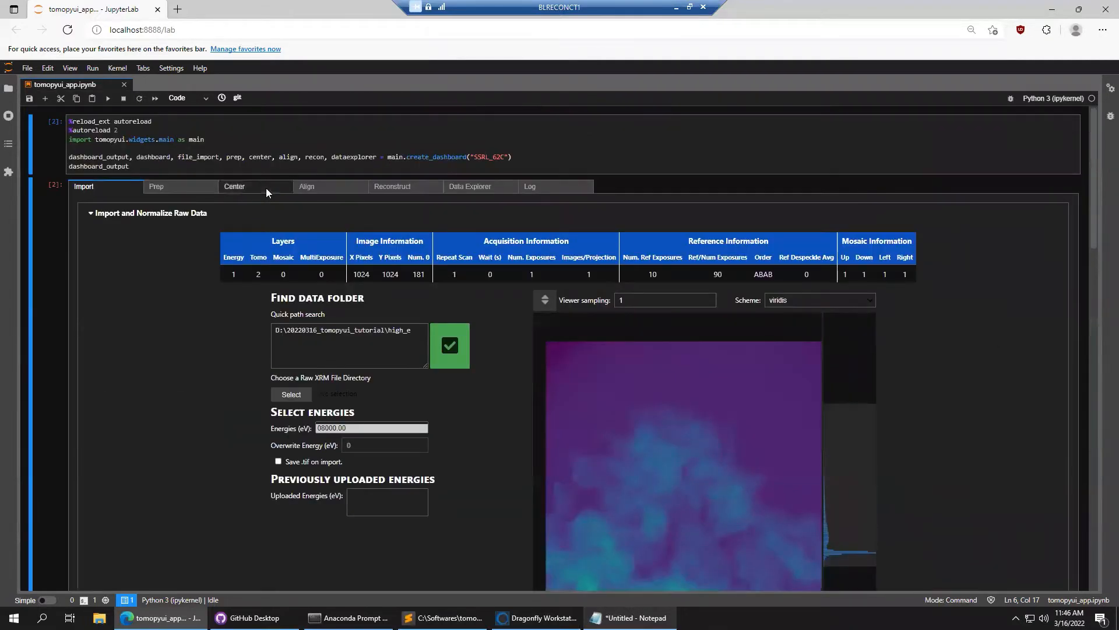
click(266, 187)
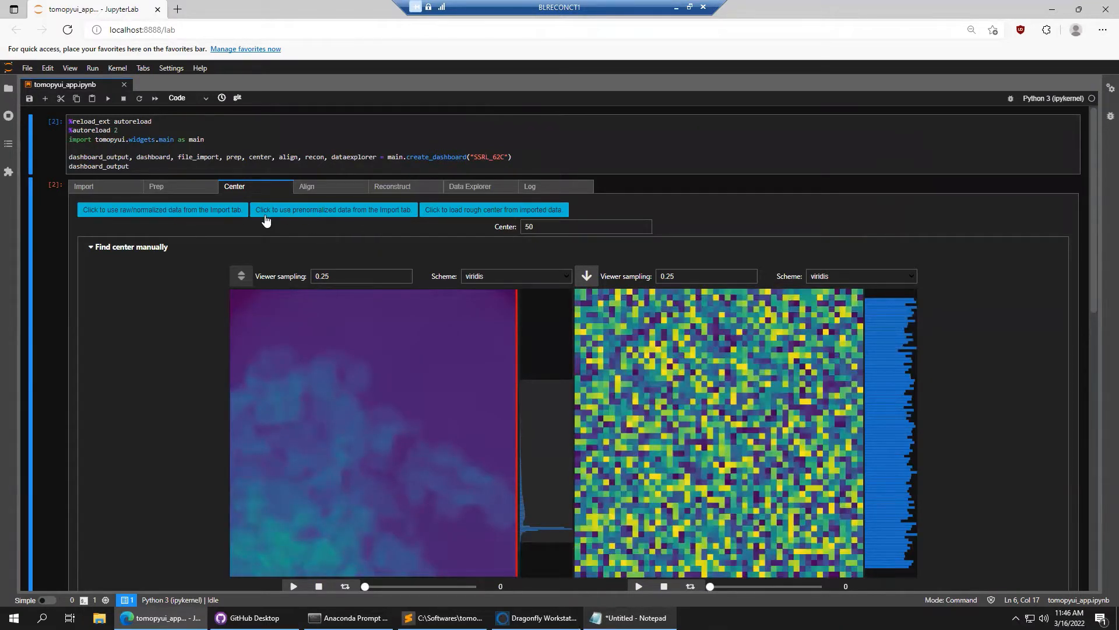
click(313, 216)
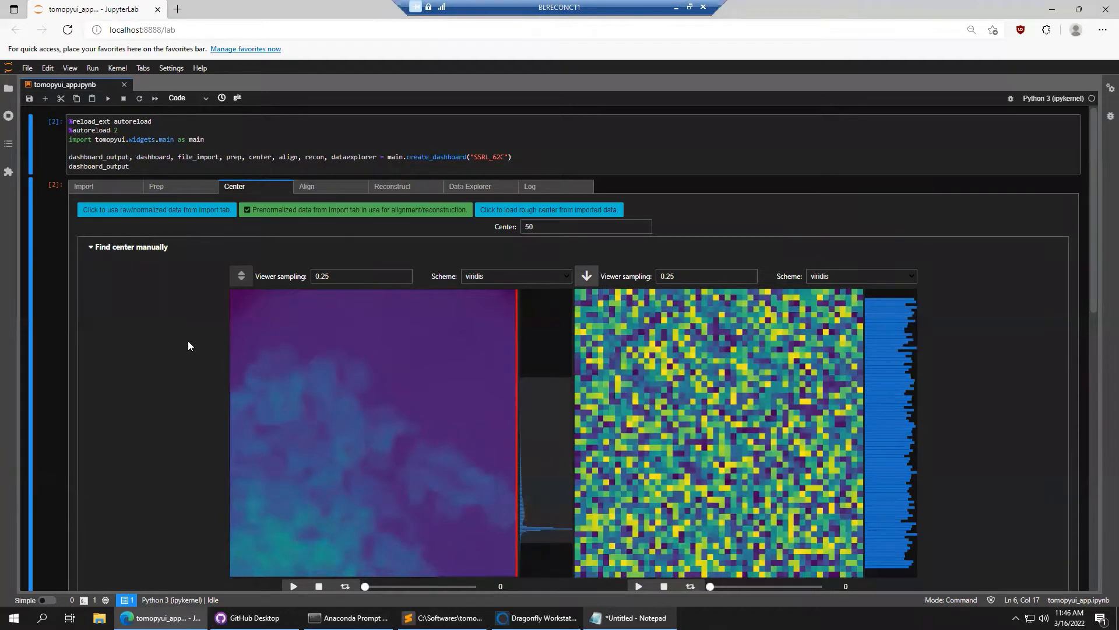
click(591, 213)
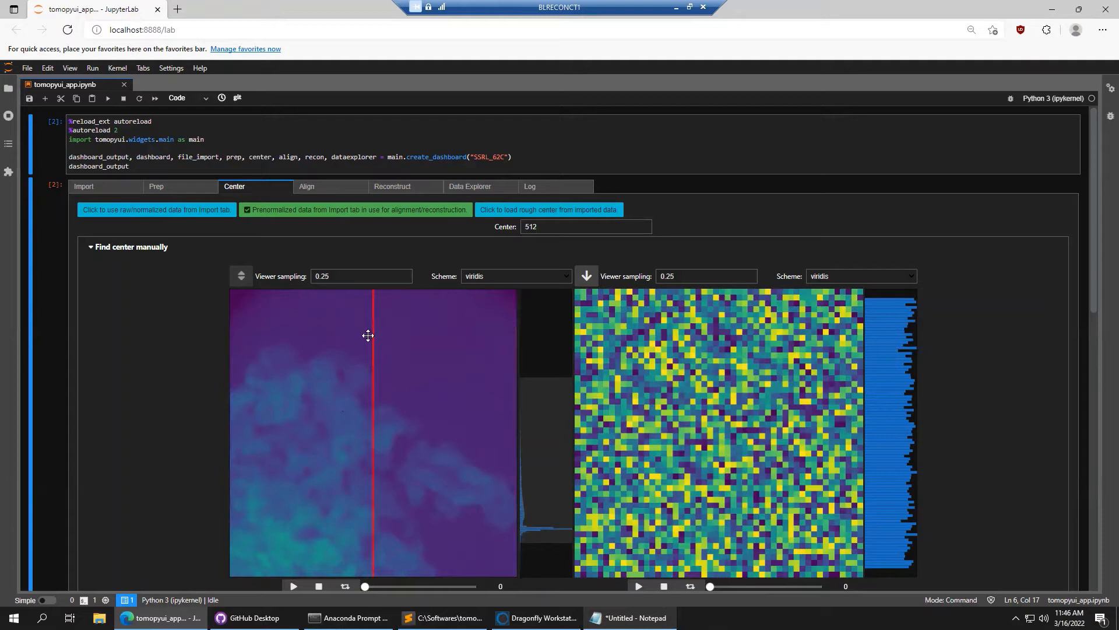
double_click(532, 227)
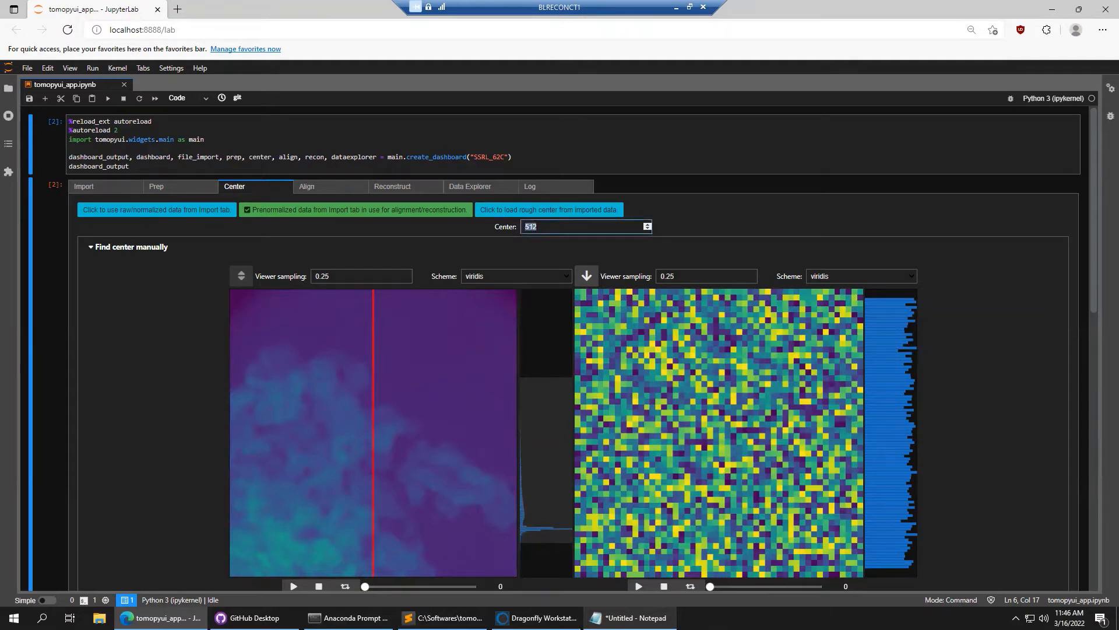
double_click(540, 228)
click(1046, 278)
scroll(1099, 245, down, 3)
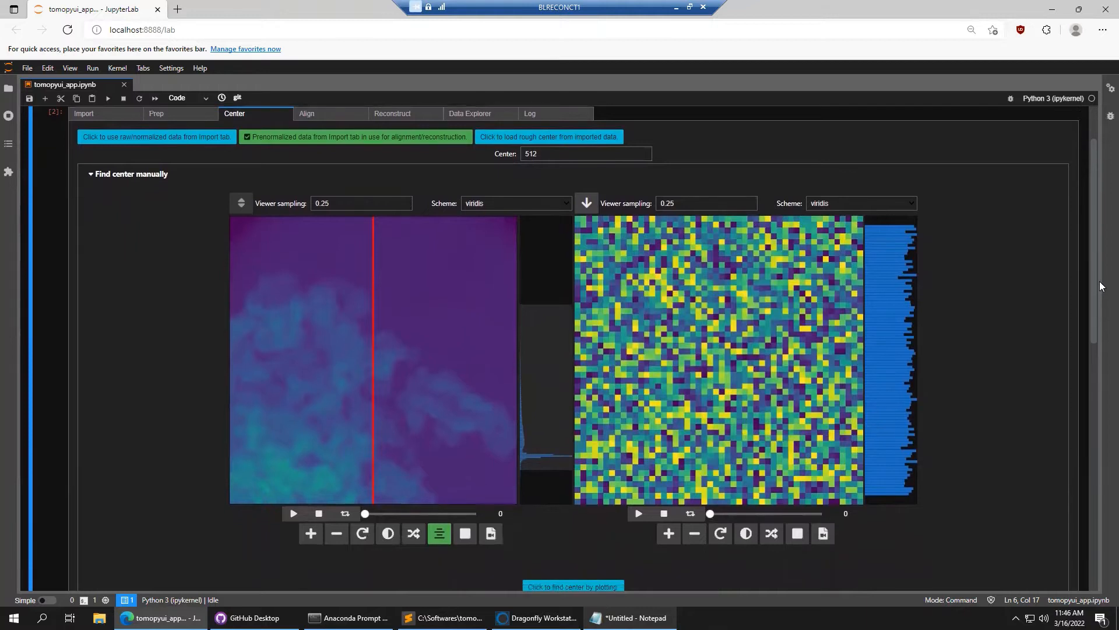
scroll(1099, 305, down, 1)
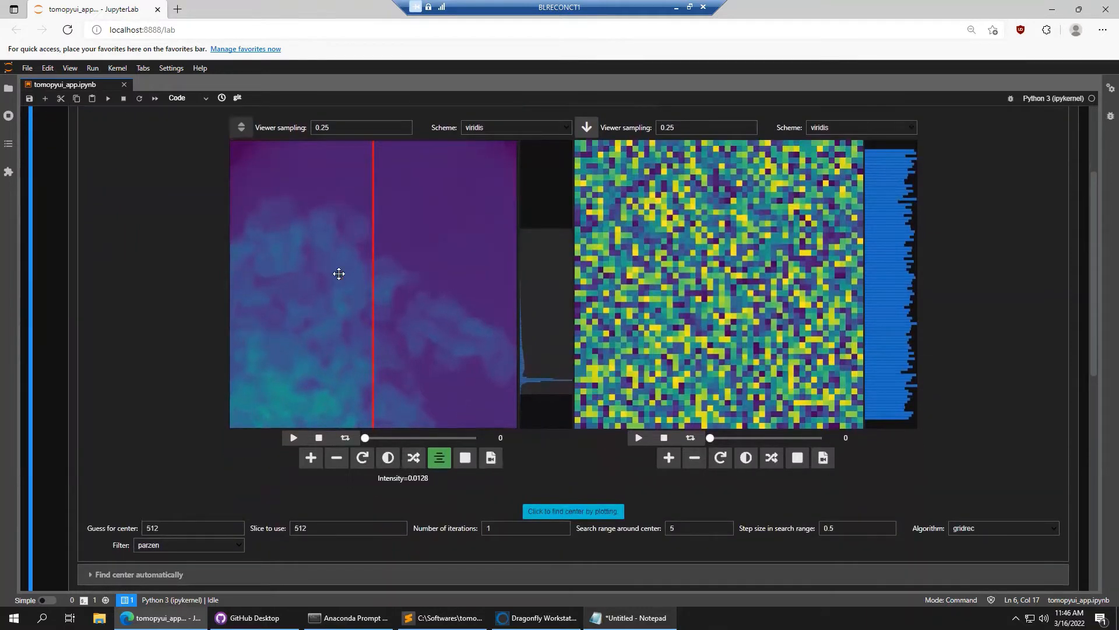
drag(365, 438, 333, 439)
click(171, 529)
Check the slice and iteration fields, keeping the reconstruction algorithm on gridrec
click(333, 531)
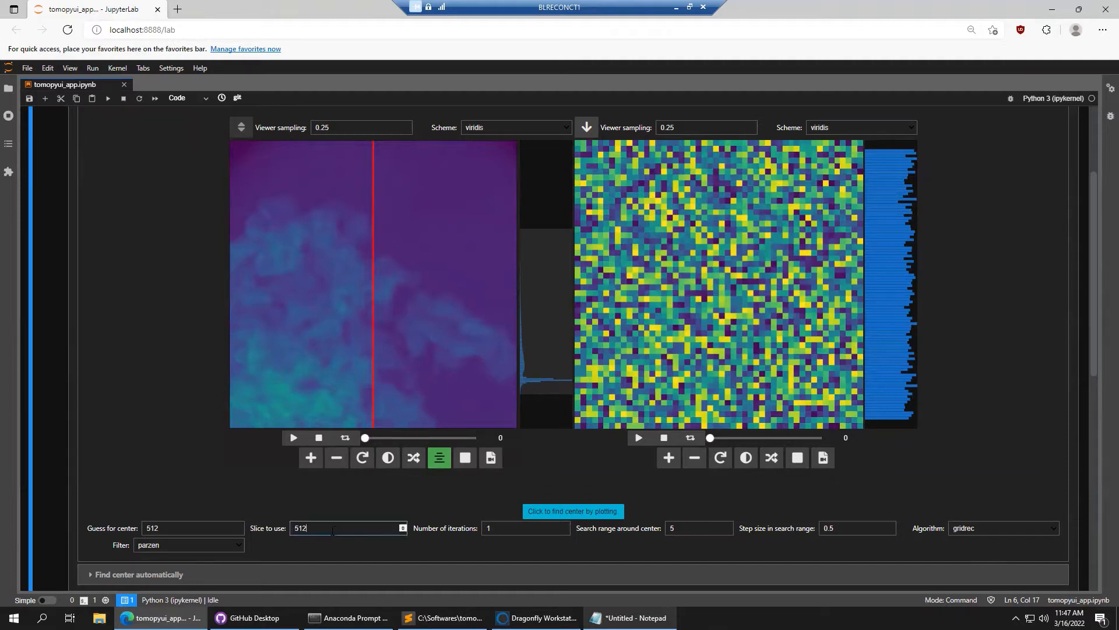
drag(510, 525, 479, 528)
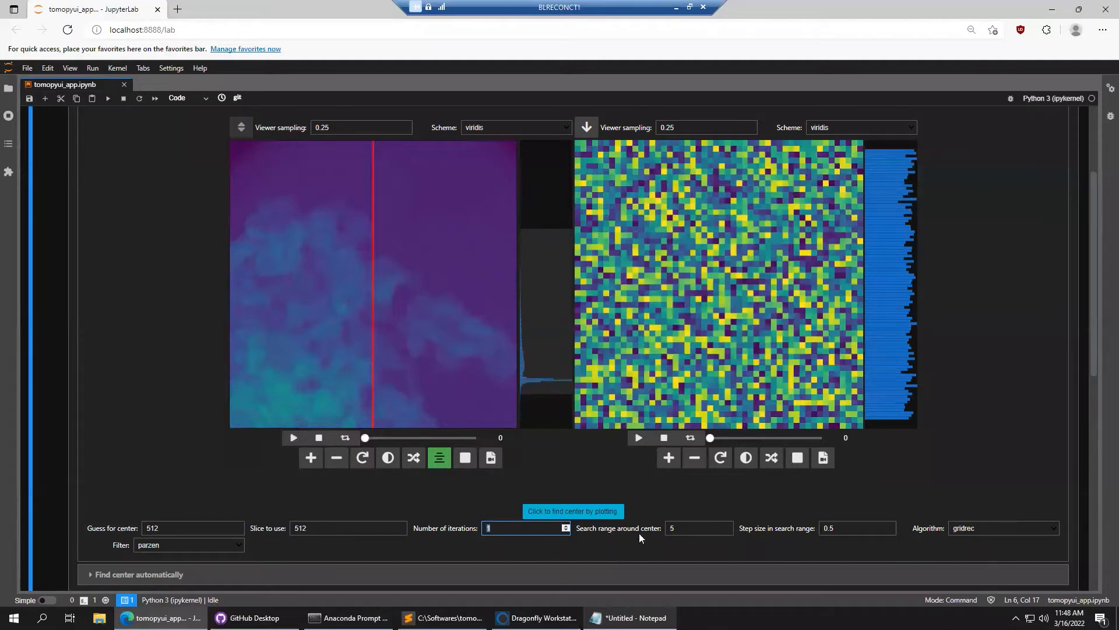
click(1011, 529)
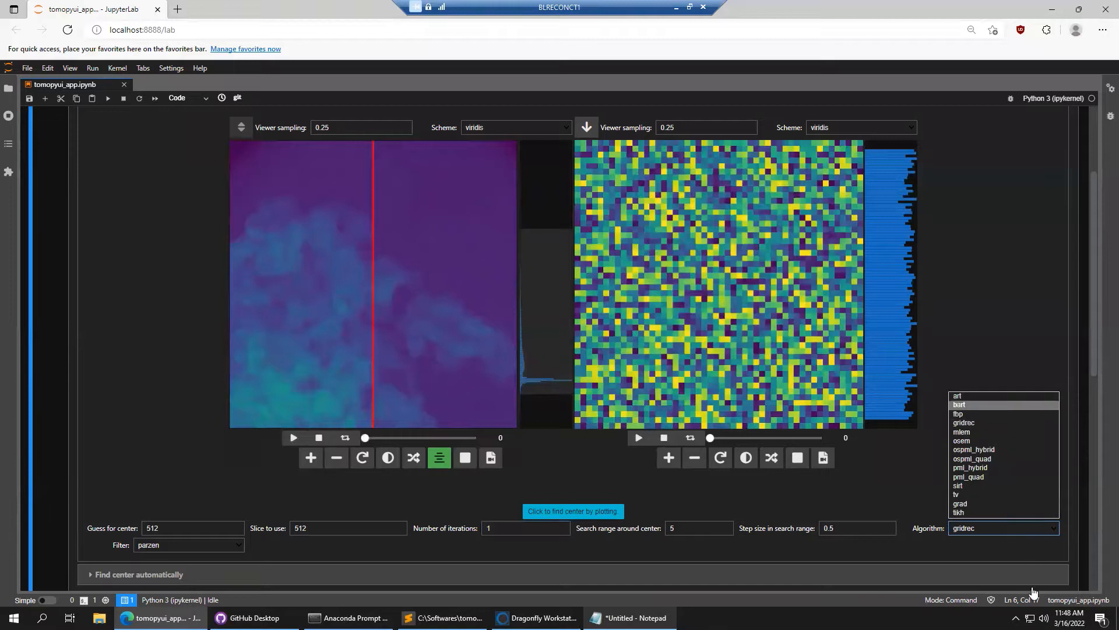
click(1041, 532)
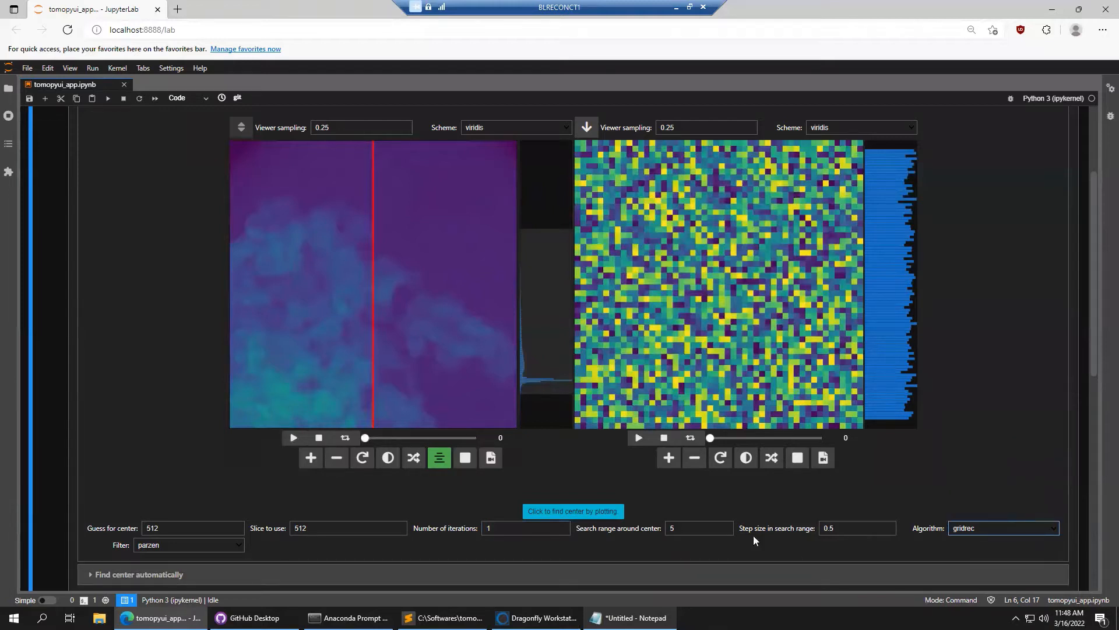
Set the search range around center to 200 and the step size to 20
double_click(681, 528)
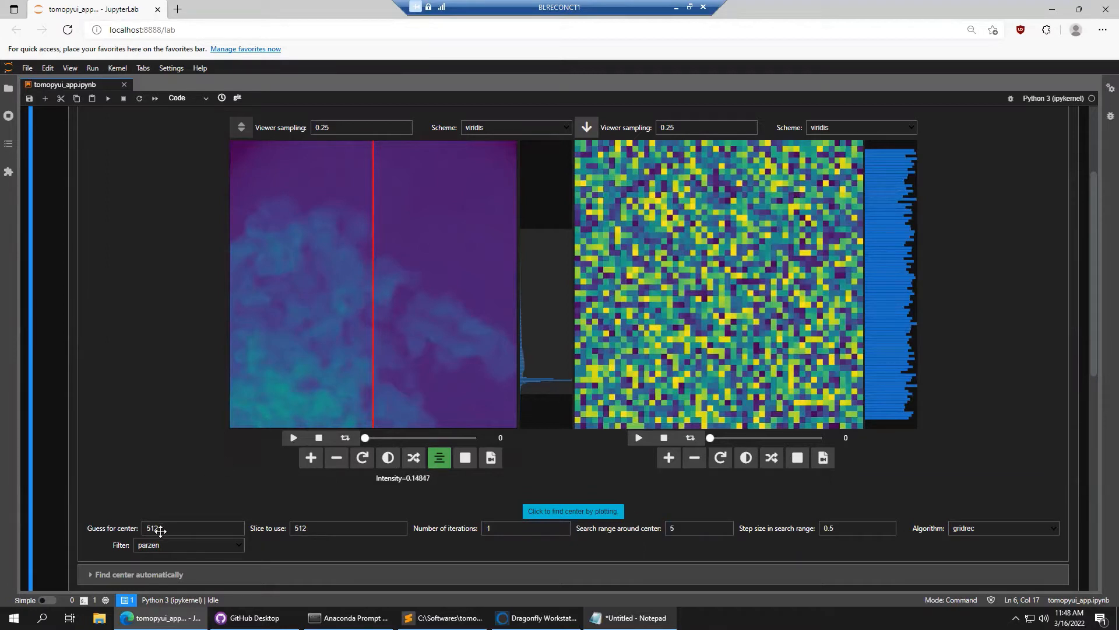
click(684, 528)
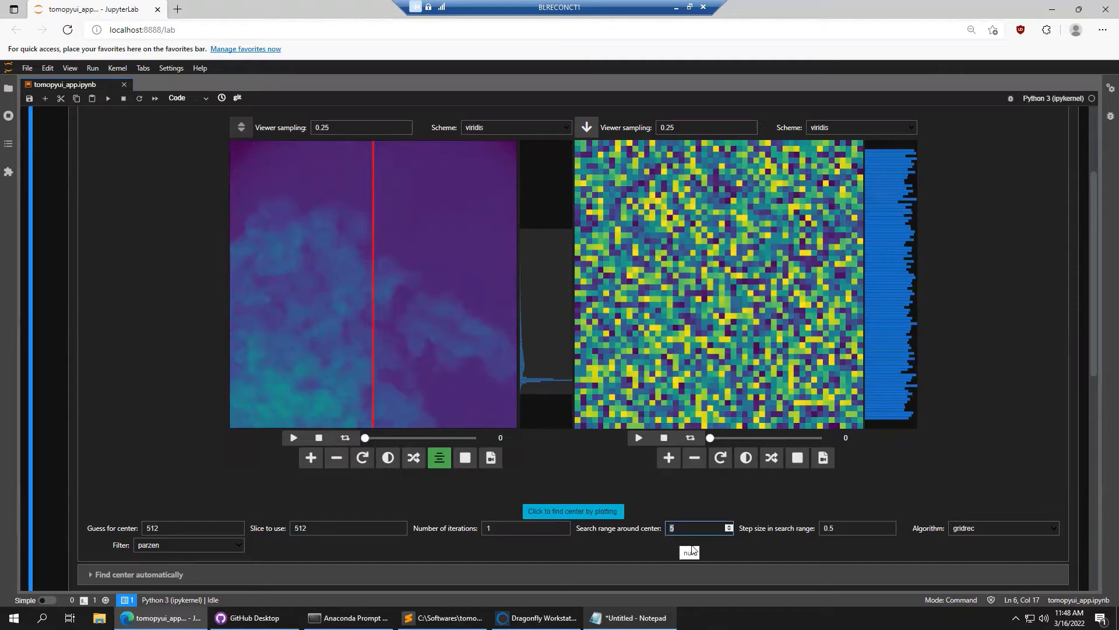
text(00)
click(303, 327)
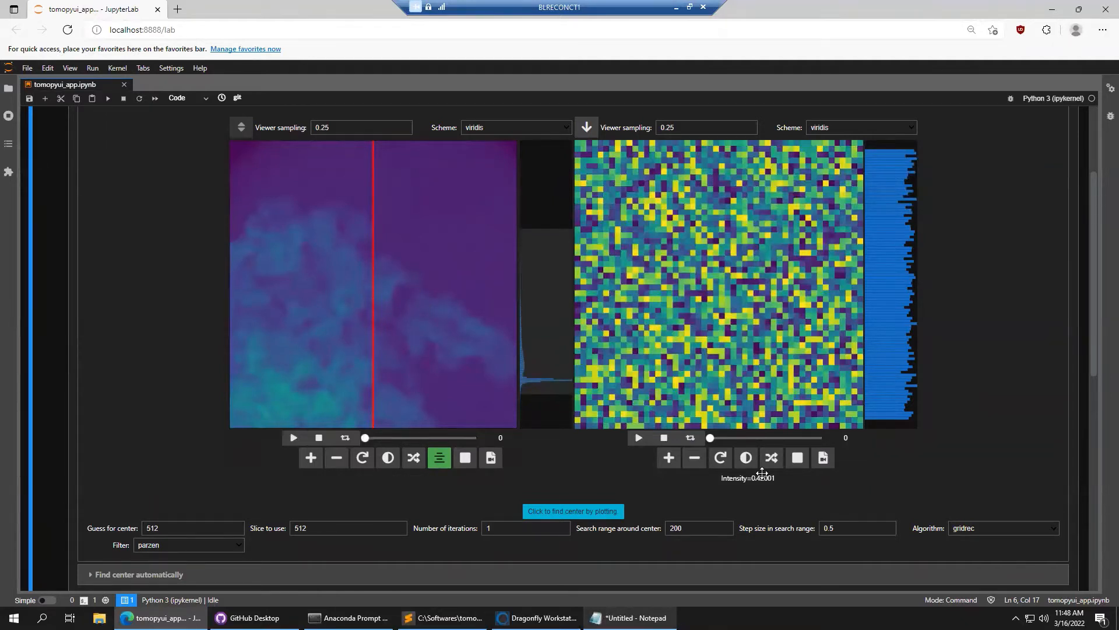
click(850, 531)
double_click(836, 535)
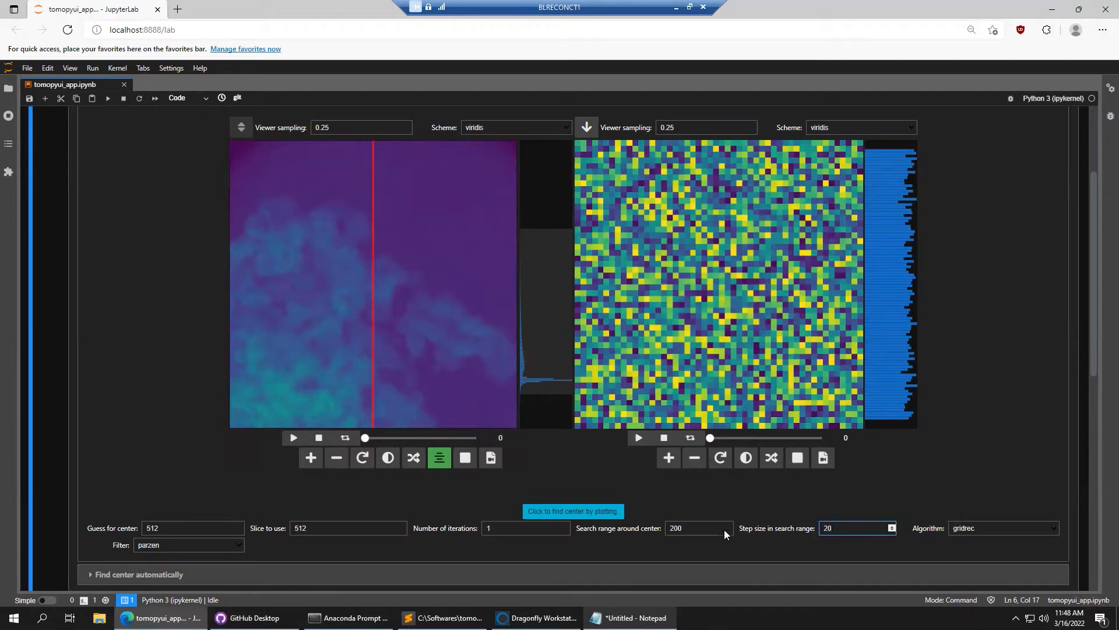
drag(717, 528, 615, 529)
Reconstruct test slices across the search range and choose 532 as the center guess
click(360, 374)
click(605, 517)
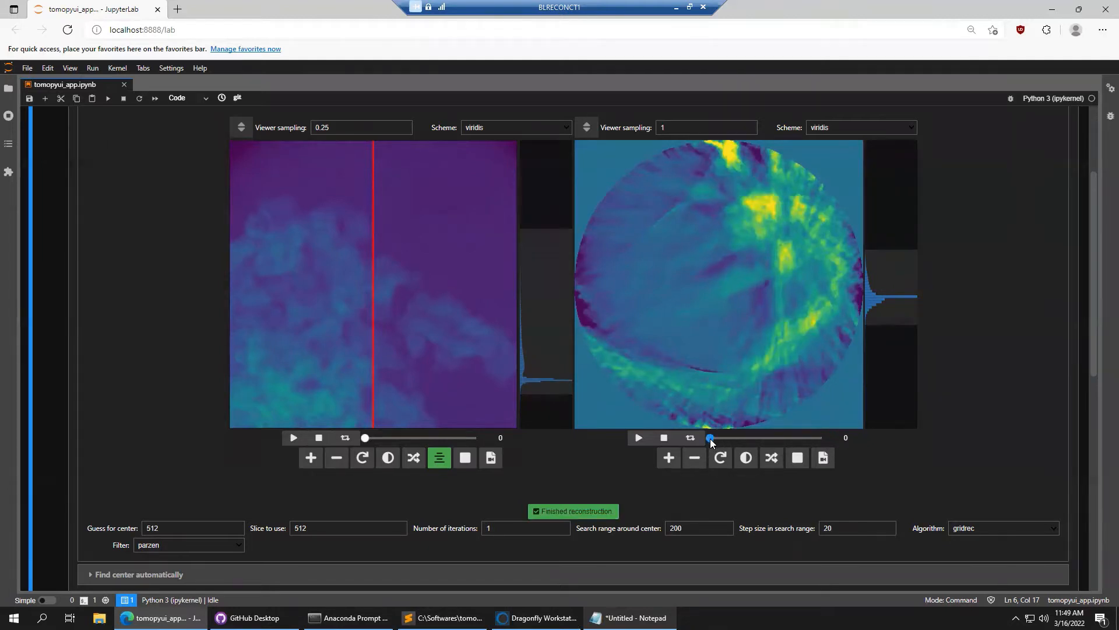
drag(711, 439, 753, 442)
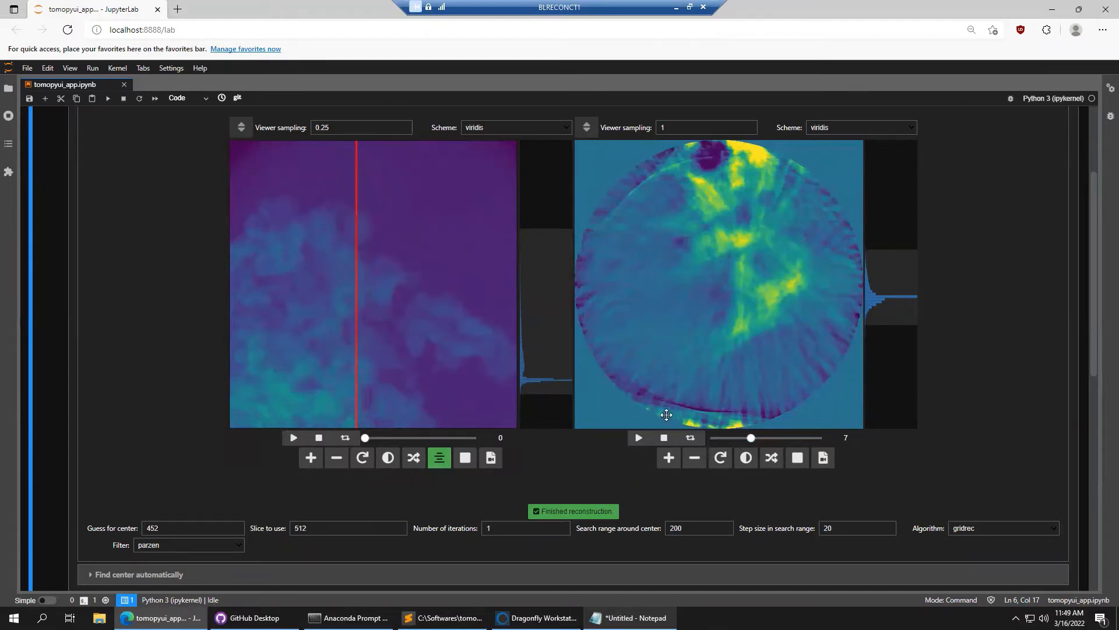
drag(753, 440, 727, 443)
drag(709, 439, 775, 442)
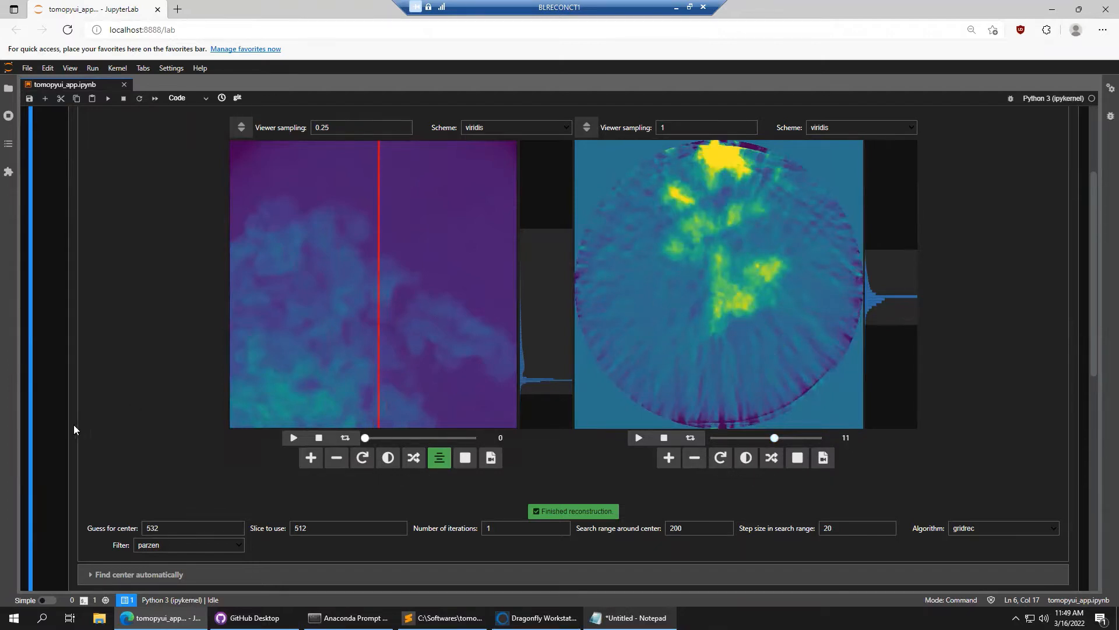
scroll(103, 417, down, 1)
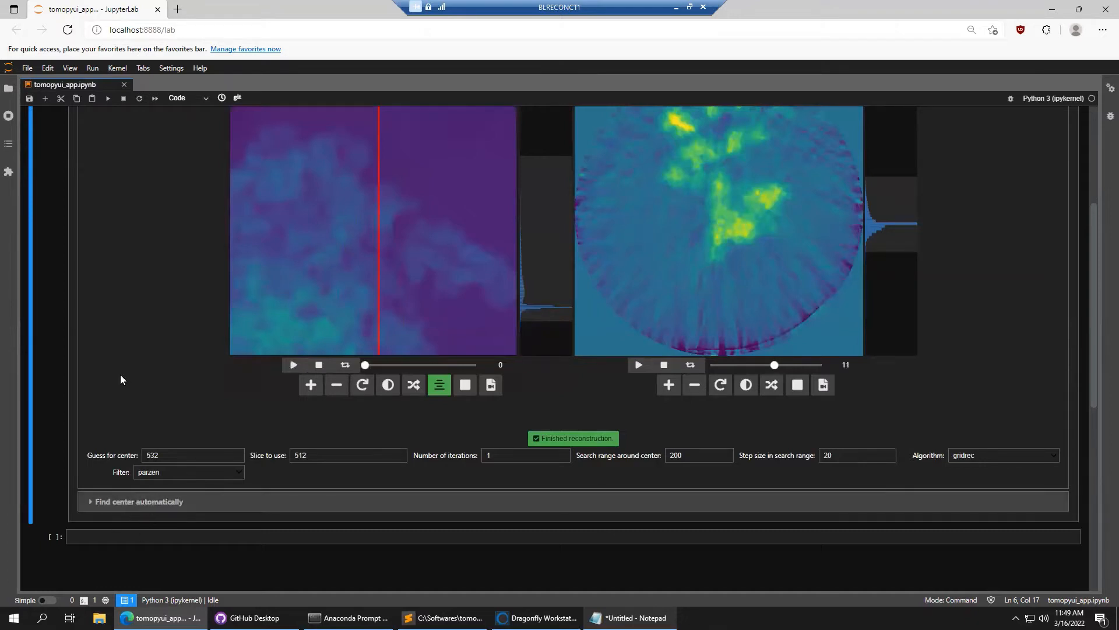
scroll(121, 379, up, 1)
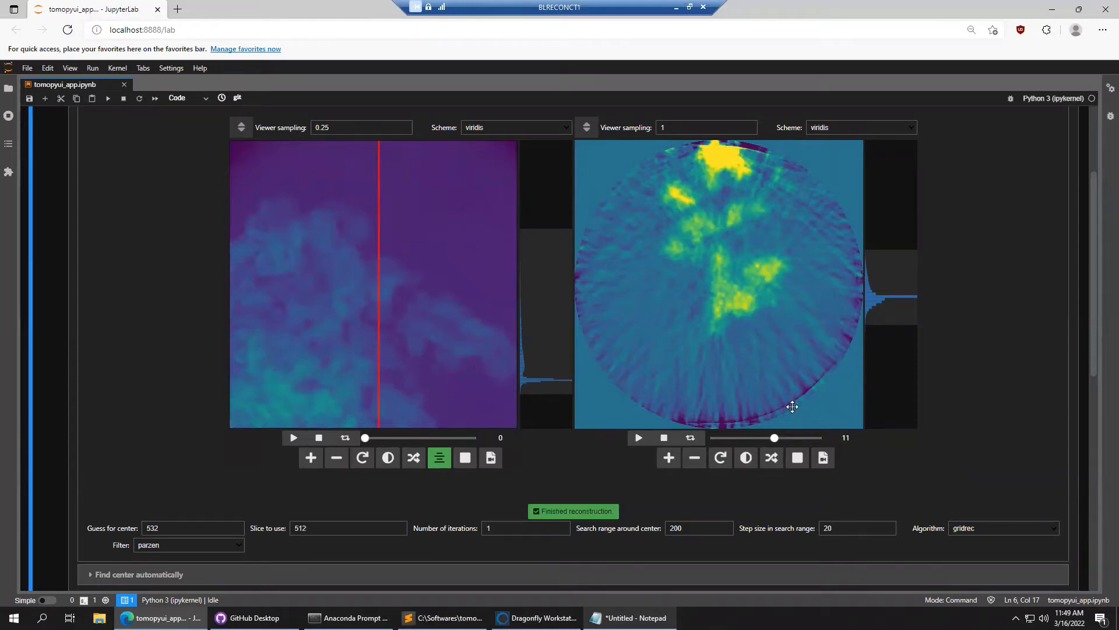
Change the search range around center to 50 and the step size to 1
double_click(675, 527)
click(778, 367)
double_click(696, 526)
text(50)
click(840, 528)
double_click(833, 528)
key(BackSpace)
Rerun the center search and pick 521 as the center guess
click(587, 518)
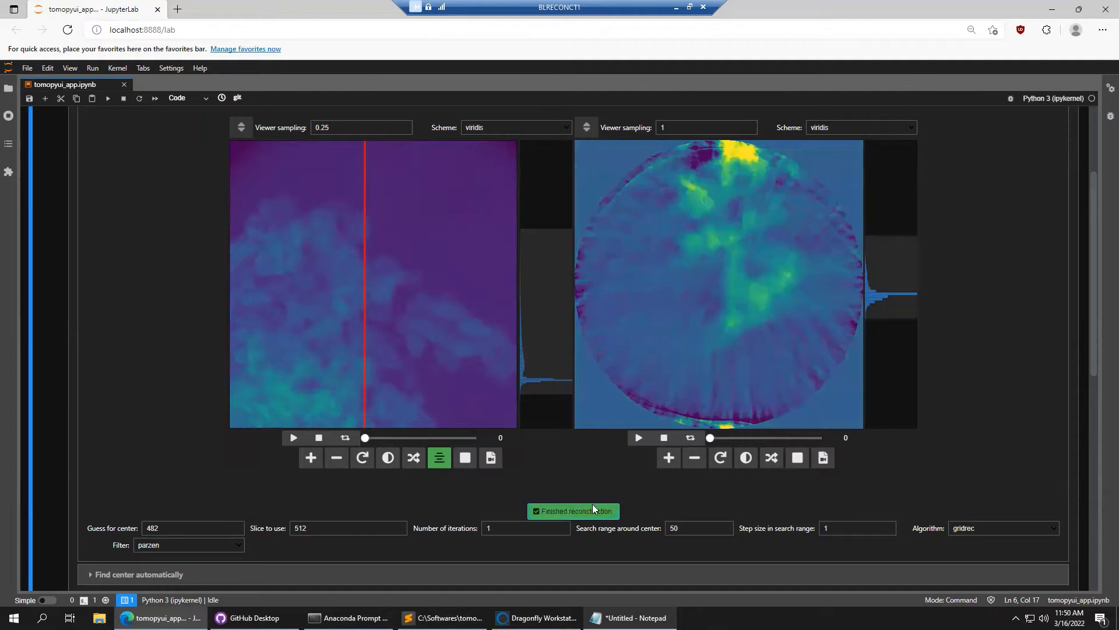
drag(711, 438, 755, 437)
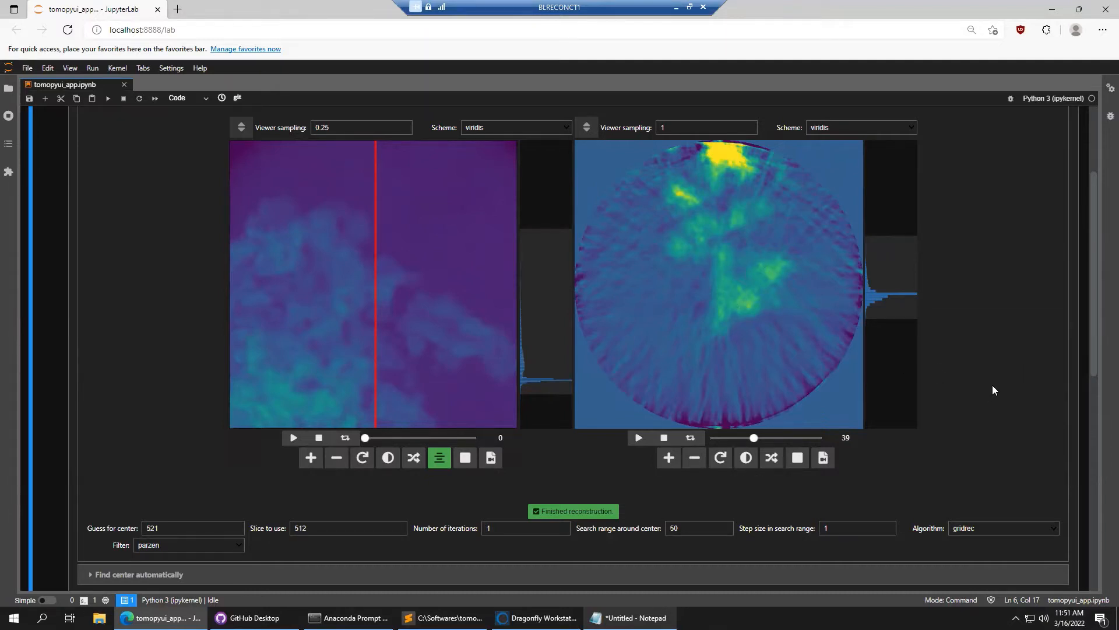
scroll(994, 390, up, 3)
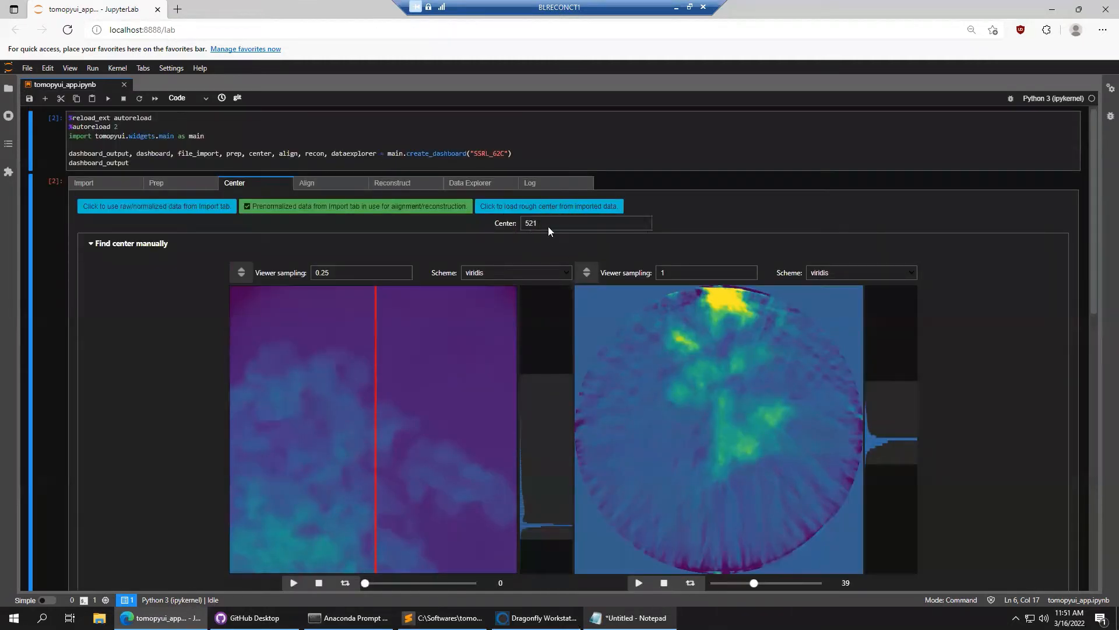
Switch to the Align tab, lock in the data, and bring the imported and altered projection viewers into view
click(338, 184)
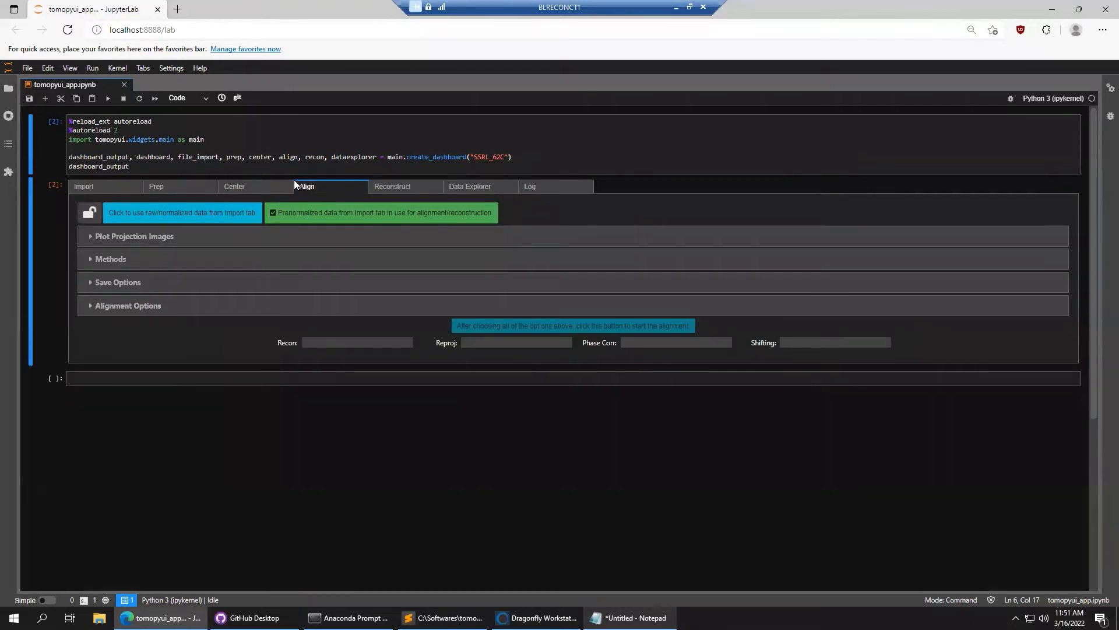
click(91, 215)
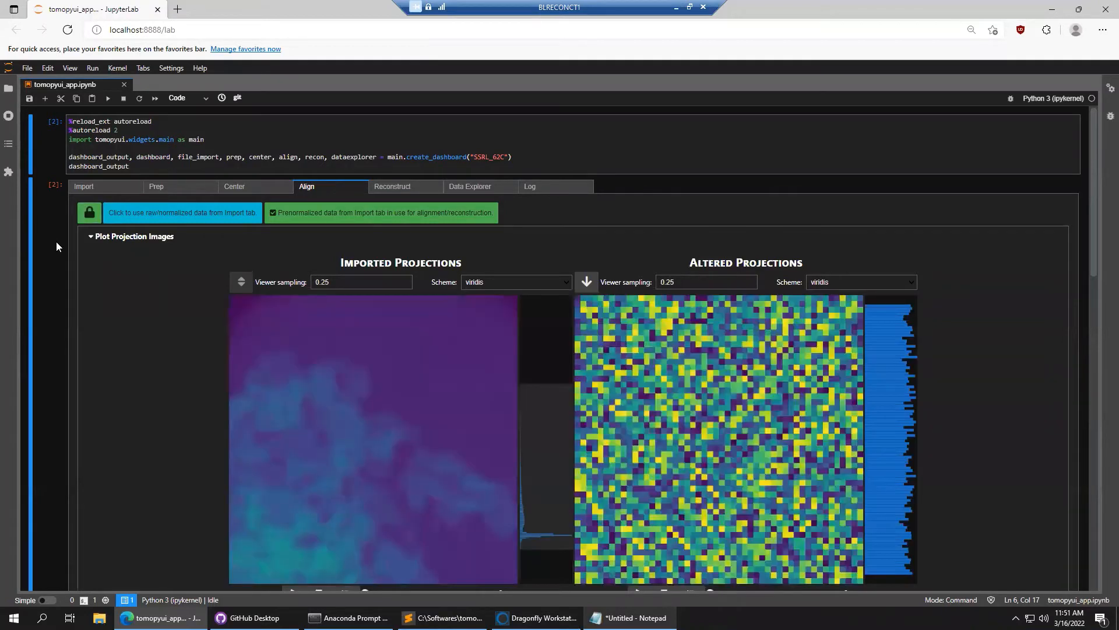
scroll(56, 245, down, 5)
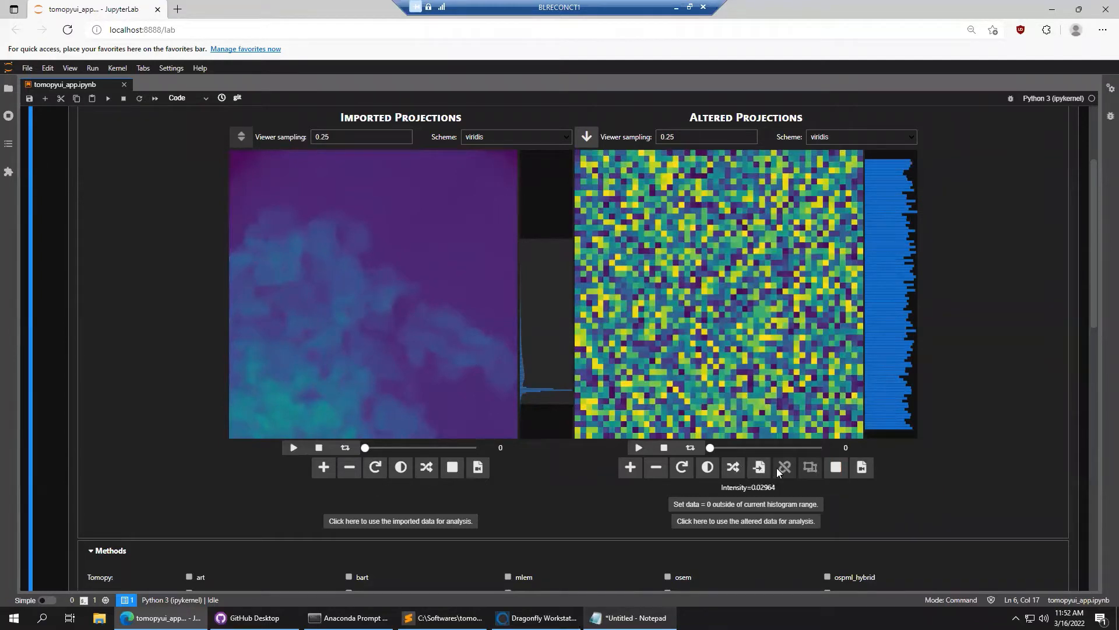
Copy the imported projections into the altered viewer and enable rectangle region selection on the imported projections
click(760, 468)
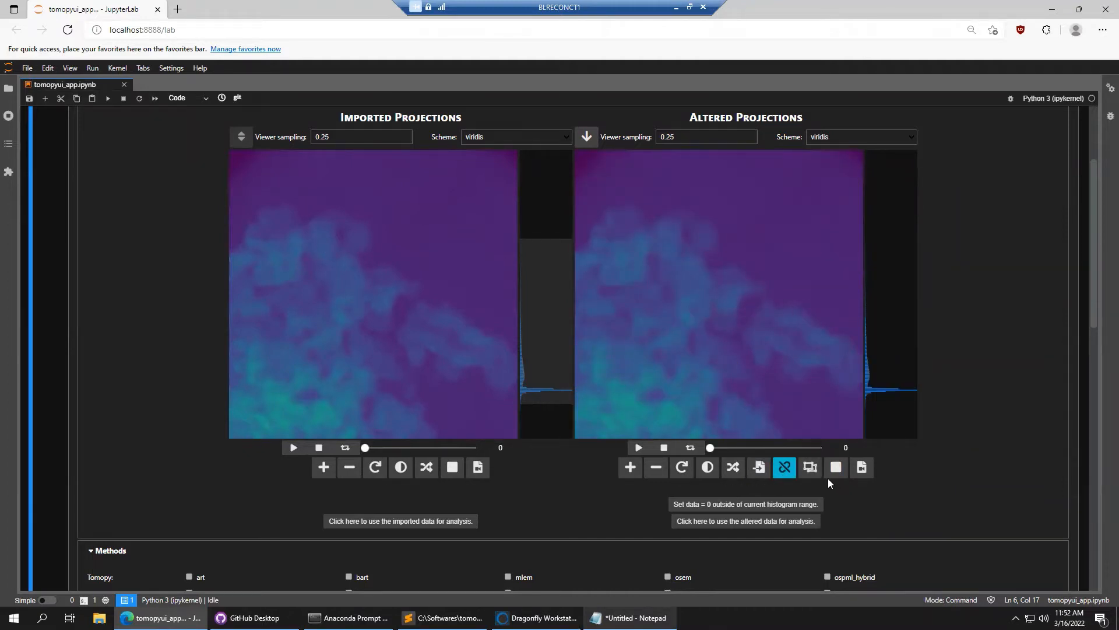
click(453, 467)
drag(370, 449, 443, 449)
drag(471, 447, 350, 440)
Draw the red crop box on the imported projections spanning X 0–1023 and Y 142–499
mouse_move(364, 447)
mouse_down()
mouse_move(484, 452)
mouse_move(354, 446)
mouse_up()
mouse_move(229, 188)
mouse_down()
mouse_move(425, 277)
mouse_move(525, 292)
mouse_move(464, 276)
mouse_up()
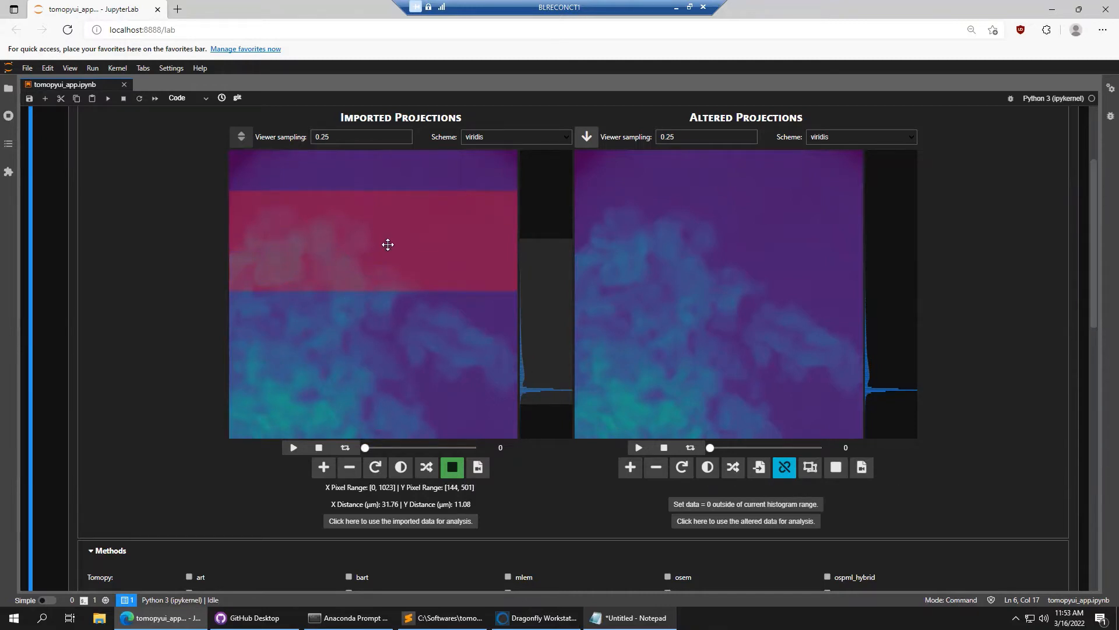
drag(386, 249, 387, 245)
drag(395, 312, 395, 315)
drag(364, 447, 330, 438)
drag(364, 447, 391, 449)
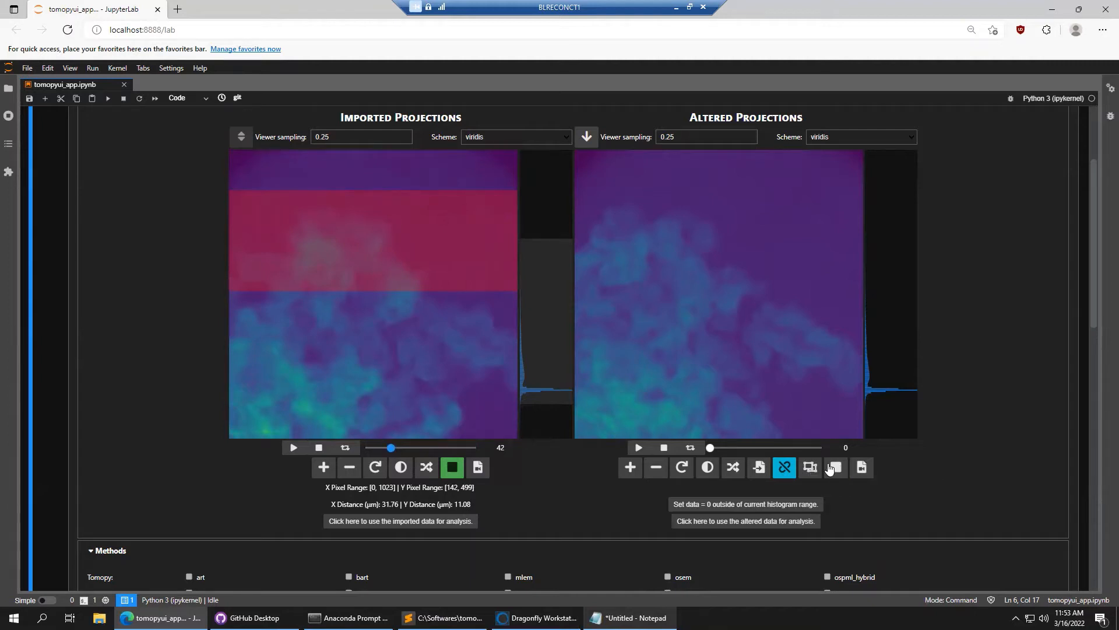
Crop the altered projections to the Y 142–499 band and link both viewers' projection sliders
click(294, 244)
click(810, 467)
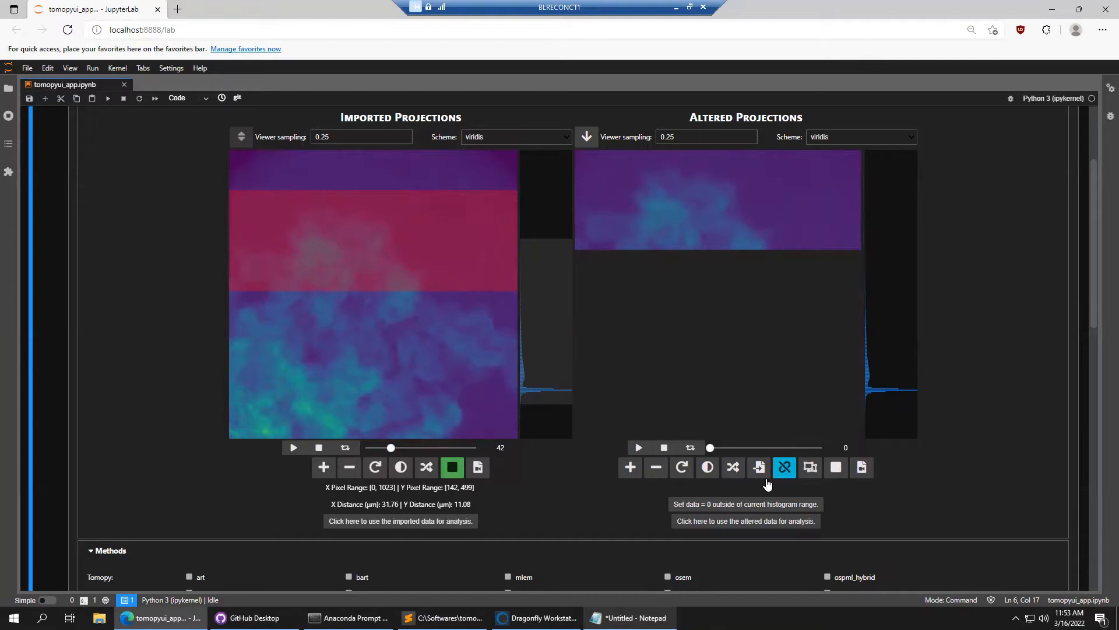
click(787, 473)
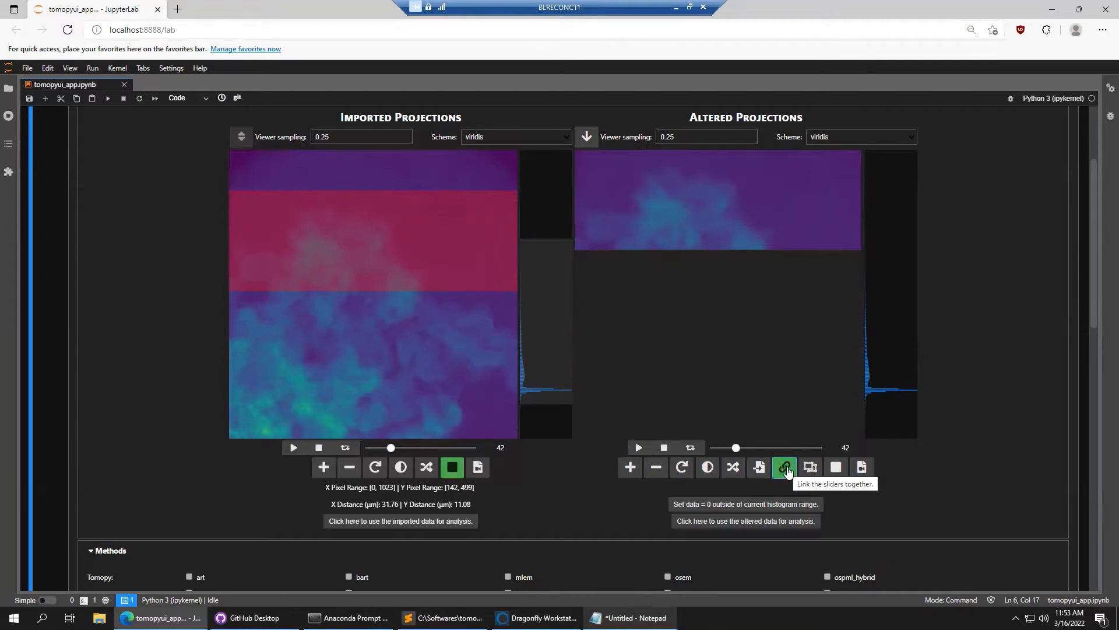
mouse_move(392, 449)
mouse_down()
mouse_move(373, 449)
mouse_move(458, 444)
mouse_move(397, 446)
mouse_up()
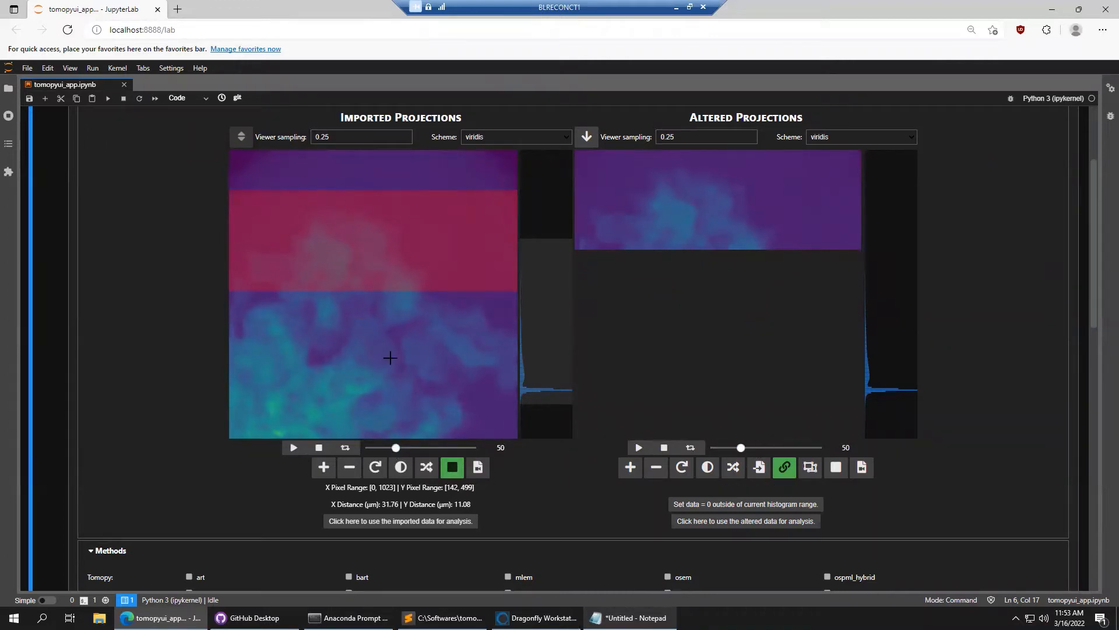
mouse_move(396, 448)
mouse_down()
mouse_move(372, 446)
mouse_move(420, 447)
mouse_move(380, 447)
mouse_up()
Go to projection 109 and draw a phase-correlation box across the altered projection
click(432, 447)
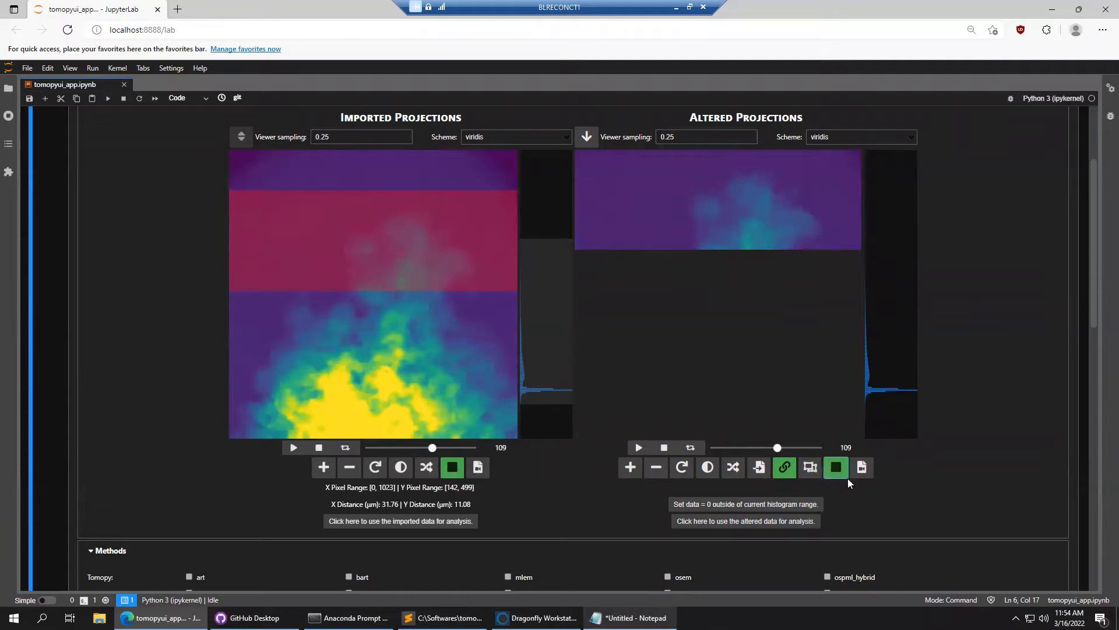
click(833, 464)
drag(593, 161, 610, 171)
drag(692, 206, 840, 248)
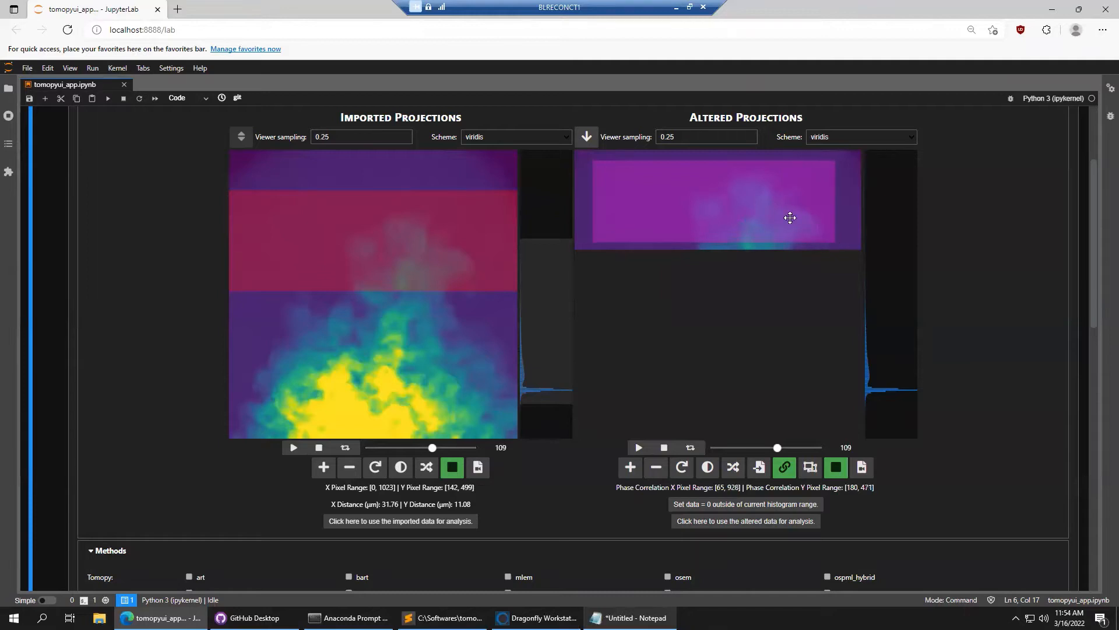
drag(774, 208, 777, 207)
drag(754, 214, 720, 212)
Adjust the phase-correlation box edges to about X 42–964 and Y 163–479
drag(600, 193, 637, 192)
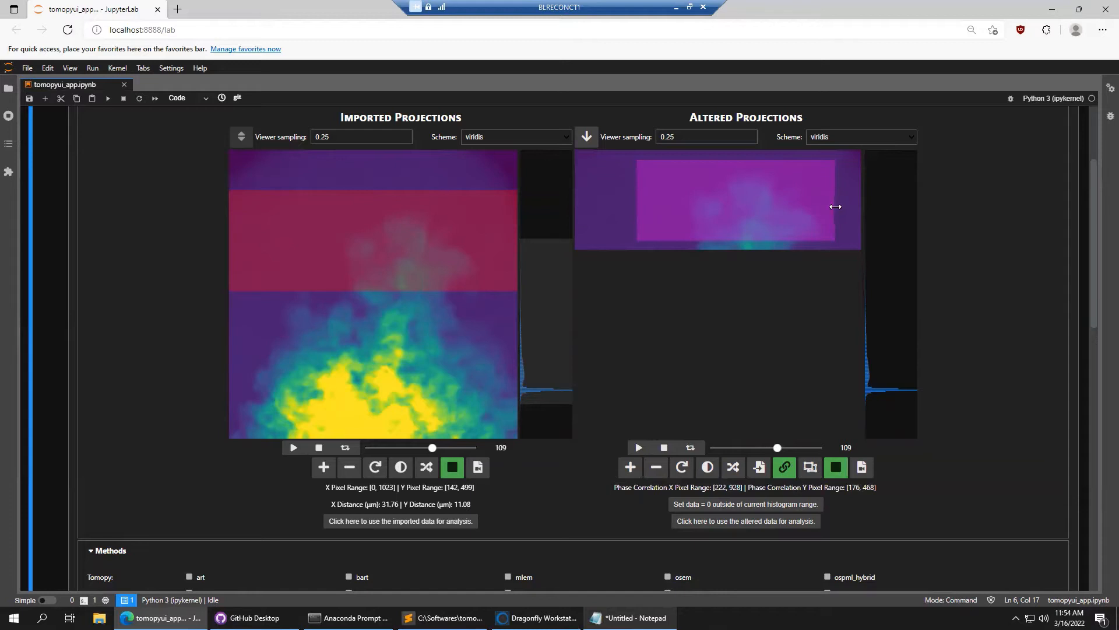
drag(835, 204, 808, 205)
drag(720, 161, 721, 170)
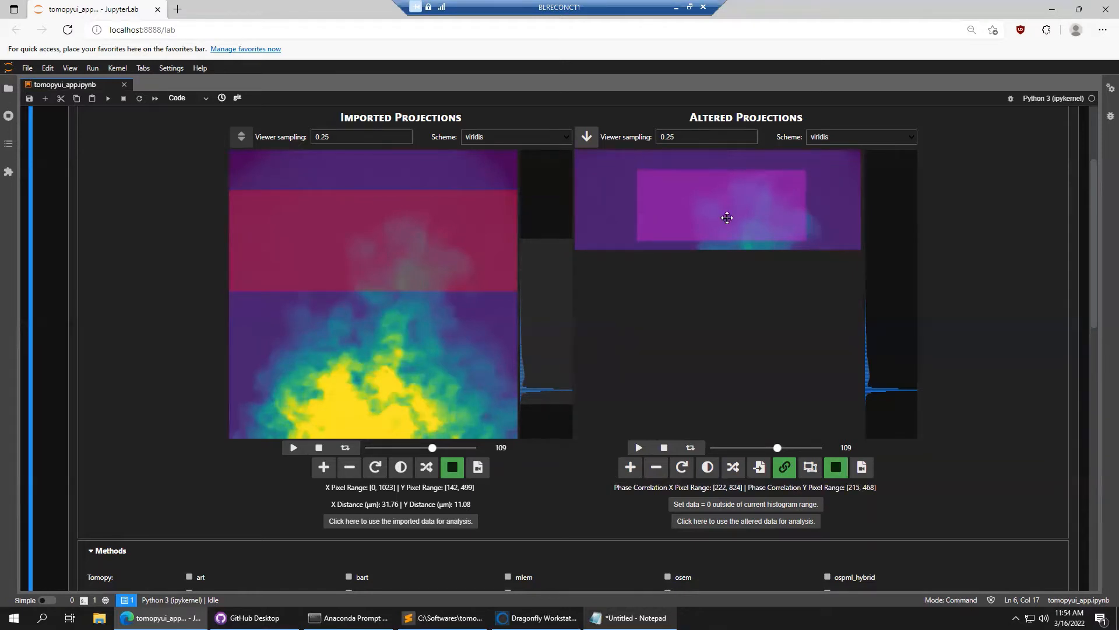
drag(732, 216, 731, 212)
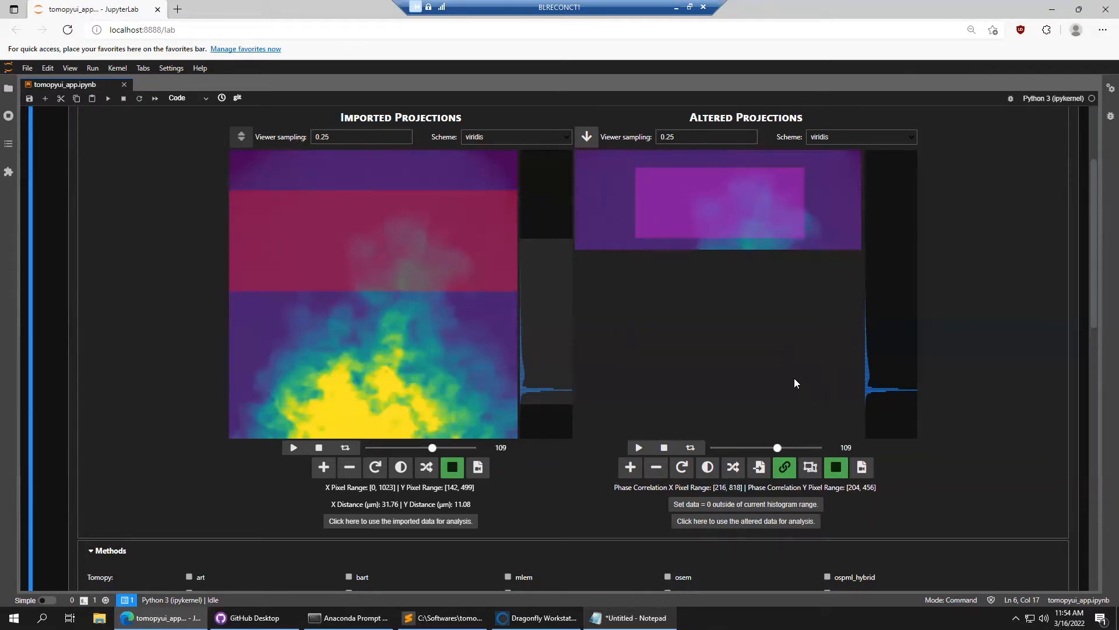
drag(779, 447, 756, 453)
drag(636, 194, 590, 191)
drag(652, 165, 653, 154)
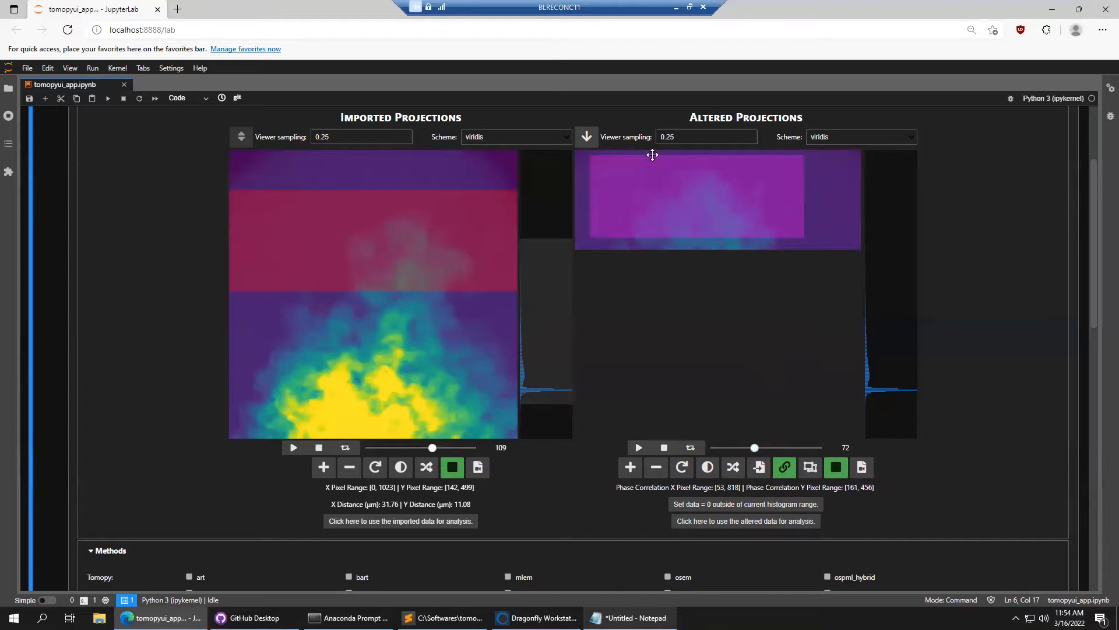
drag(686, 238, 687, 242)
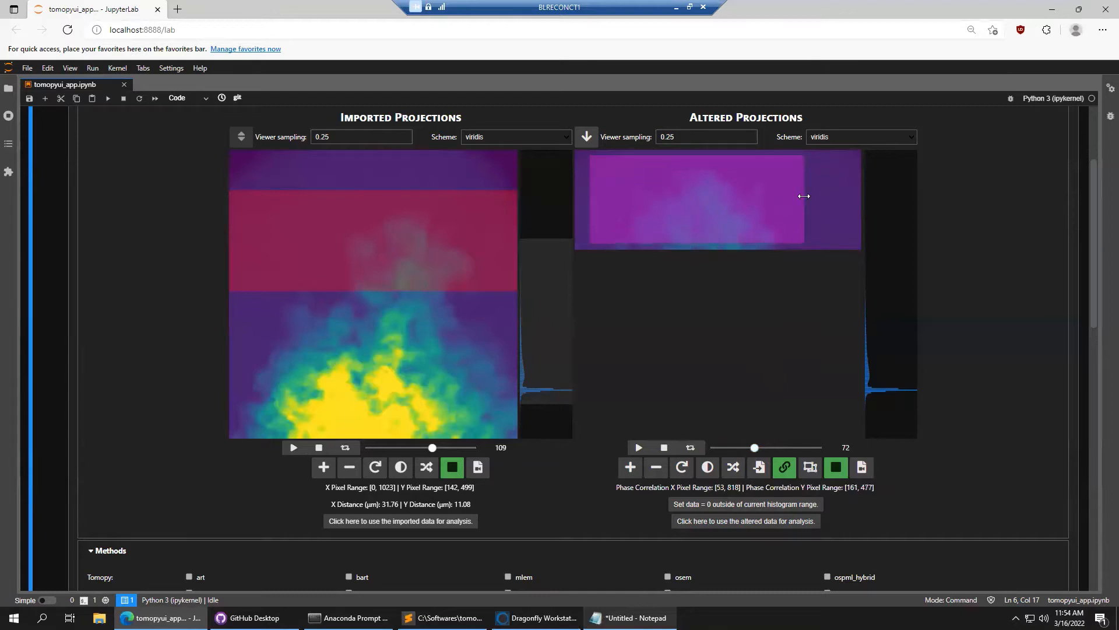
mouse_move(804, 198)
mouse_down()
mouse_move(848, 199)
mouse_move(791, 204)
mouse_up()
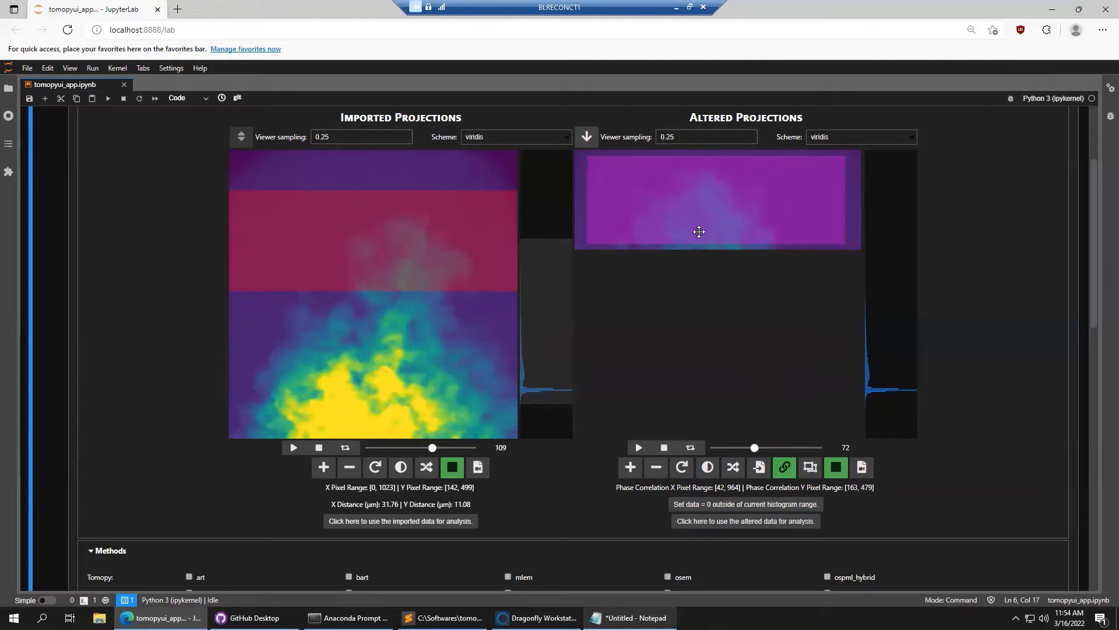
Apply the cropped altered projections as the analysis data so the green ready message appears
scroll(995, 458, down, 1)
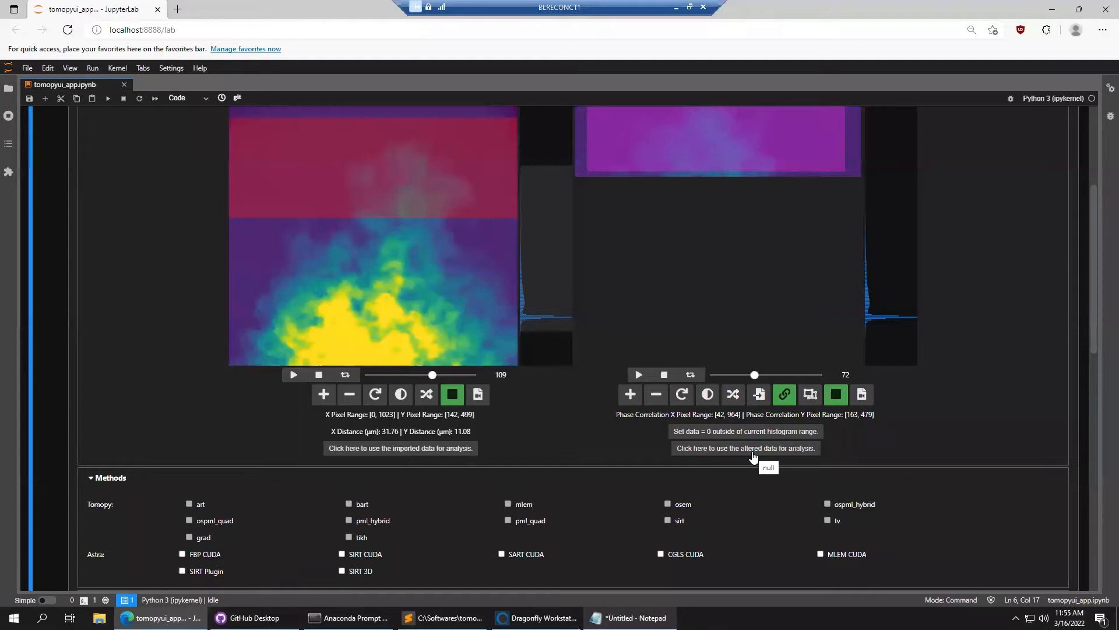
click(752, 456)
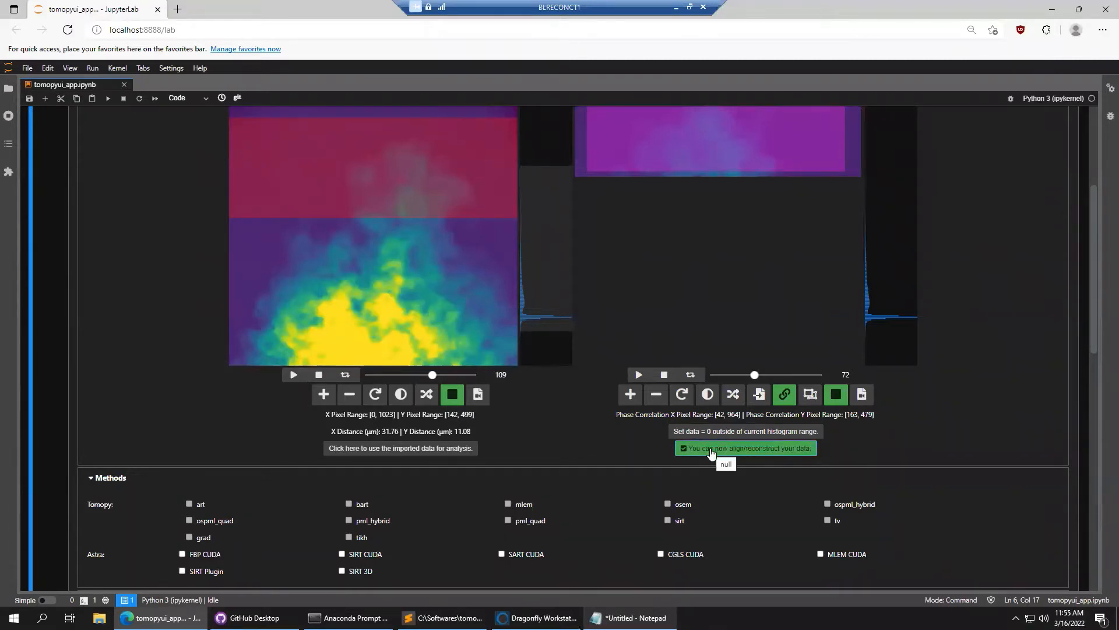
scroll(980, 327, up, 2)
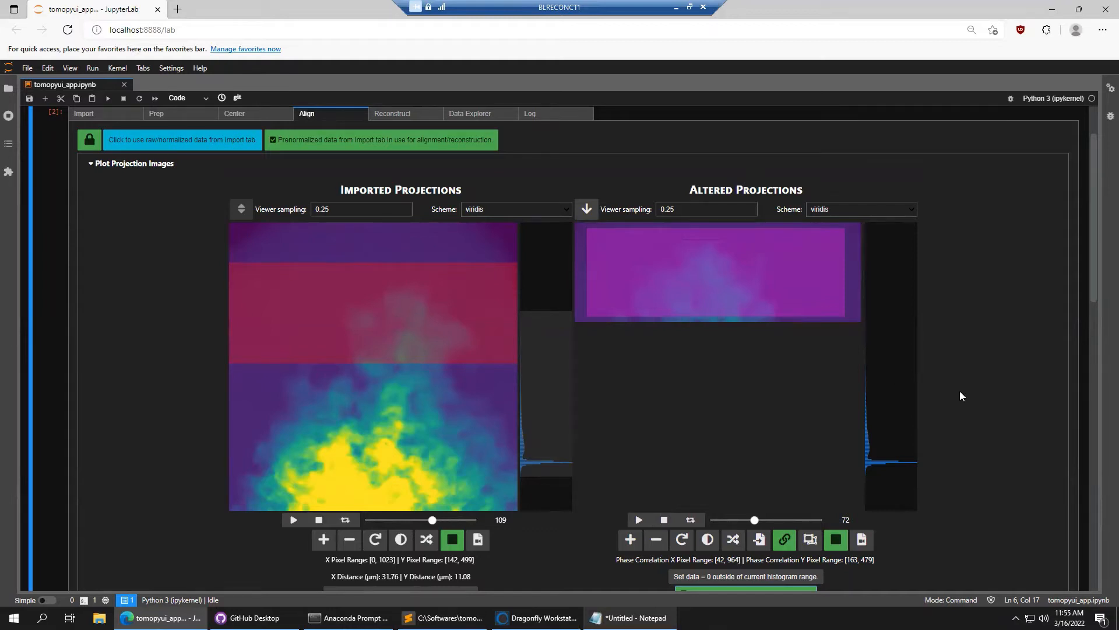
Tick the SIRT 3D checkbox in the Astra row of the Methods section
scroll(966, 396, down, 3)
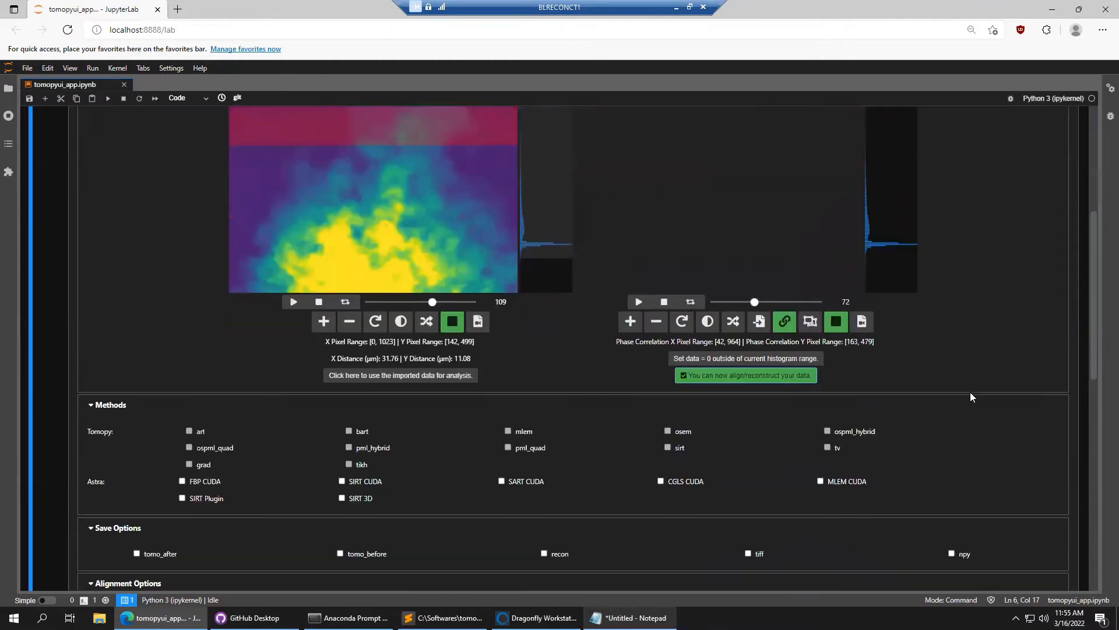
scroll(971, 397, down, 2)
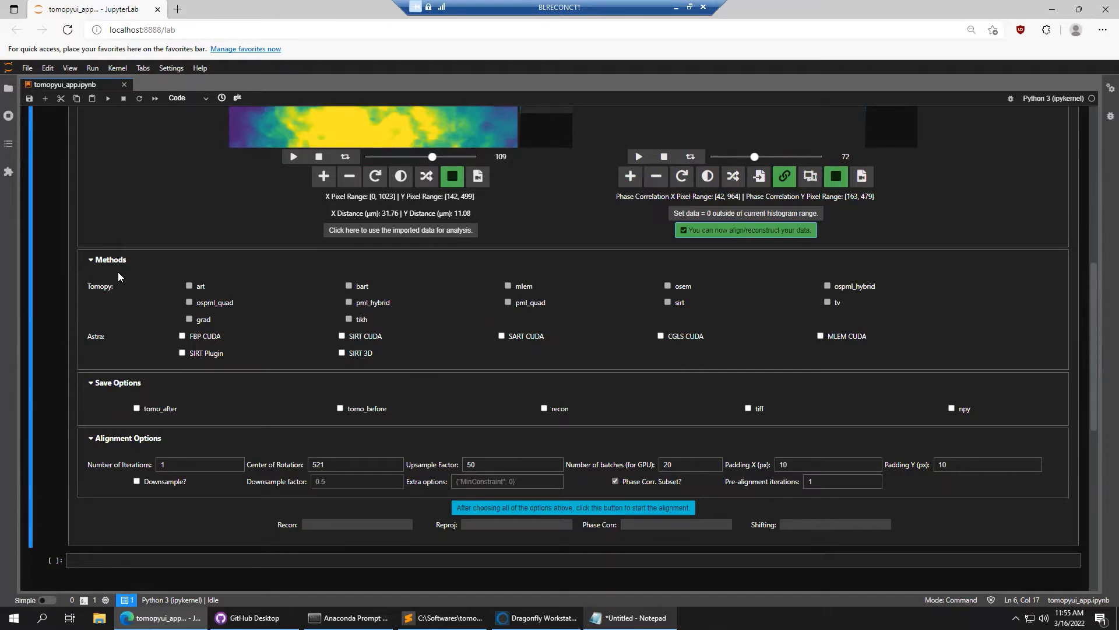
click(361, 352)
click(340, 351)
click(371, 340)
click(518, 336)
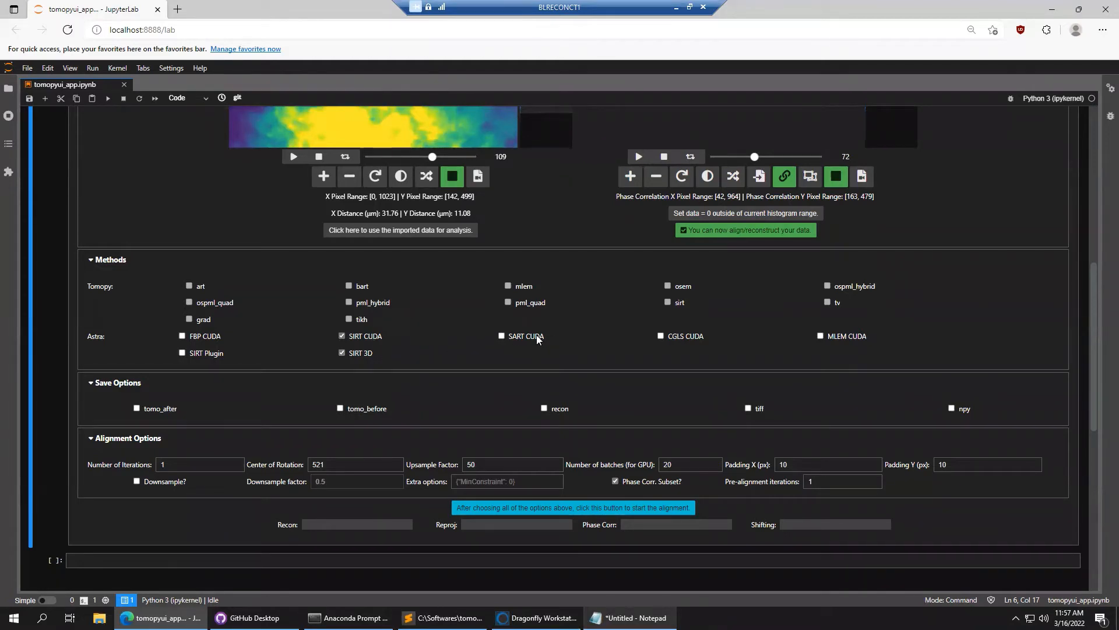
click(671, 338)
click(210, 338)
click(211, 353)
click(365, 339)
click(548, 336)
click(701, 337)
Set the linked projection viewers to projection 61, then return to Alignment Options
scroll(80, 348, down, 1)
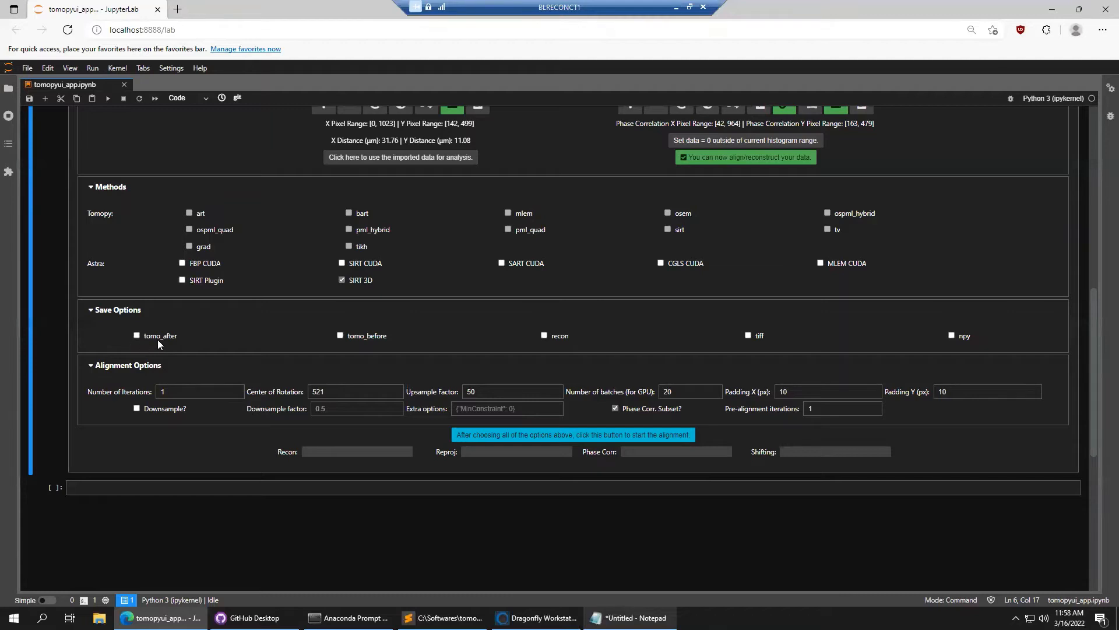
scroll(121, 267, up, 5)
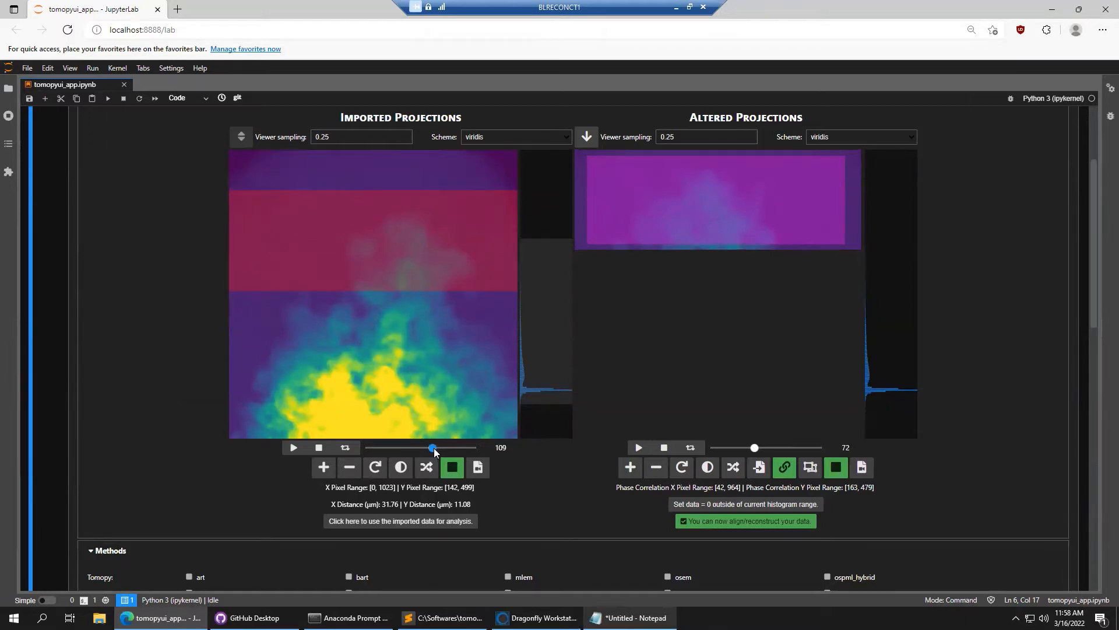
drag(434, 448, 403, 446)
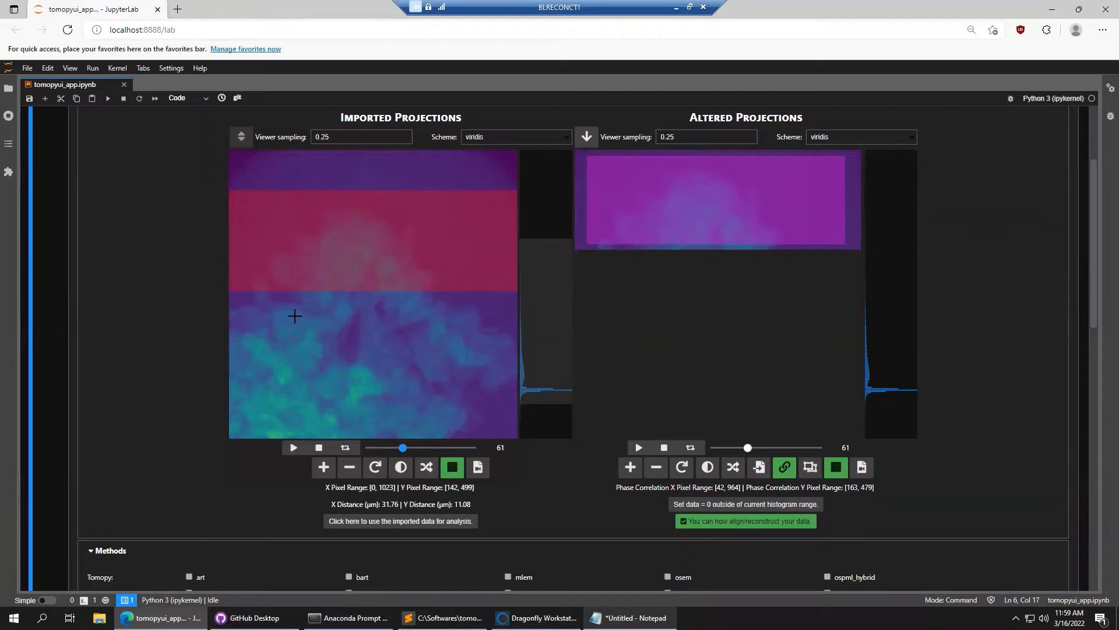
scroll(143, 420, down, 1)
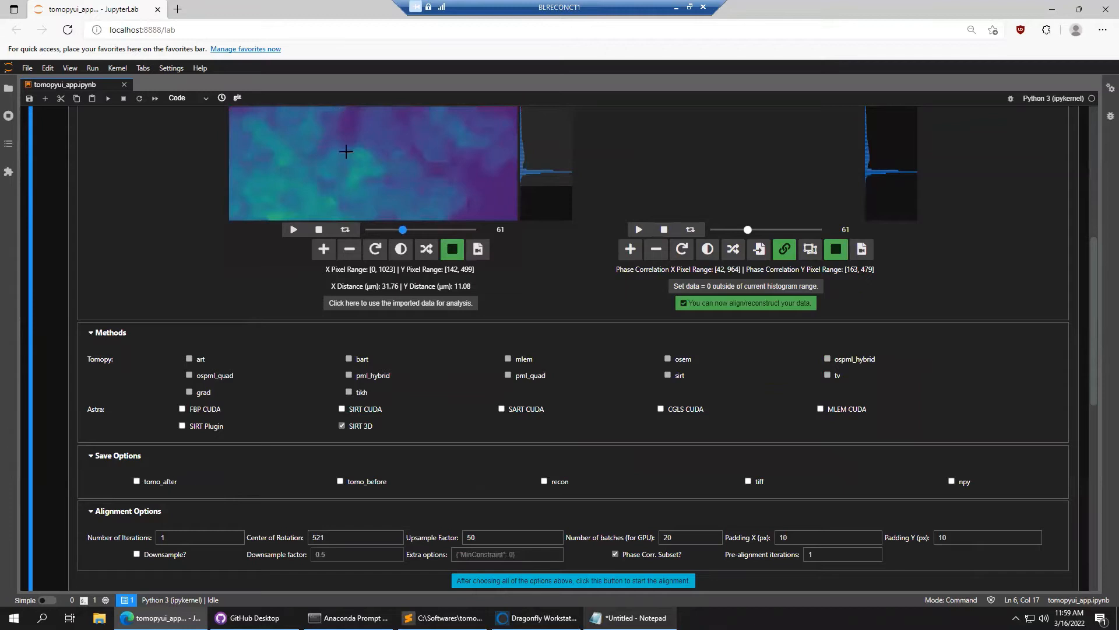
scroll(295, 385, down, 1)
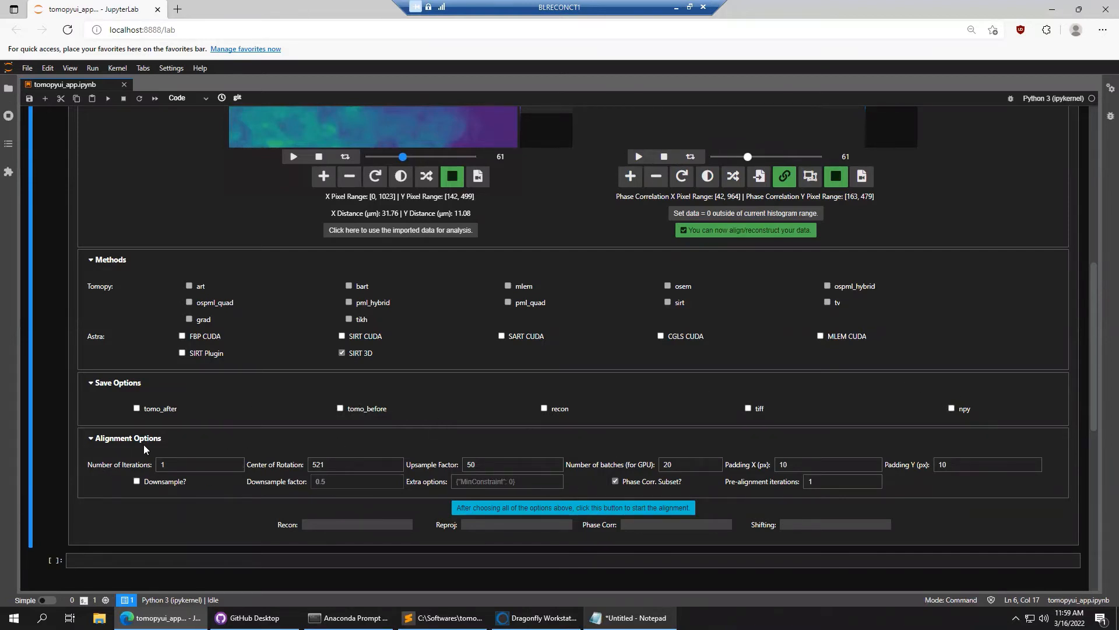
click(195, 463)
double_click(180, 464)
text(15)
drag(175, 464, 157, 464)
click(357, 465)
click(501, 465)
scroll(69, 245, up, 2)
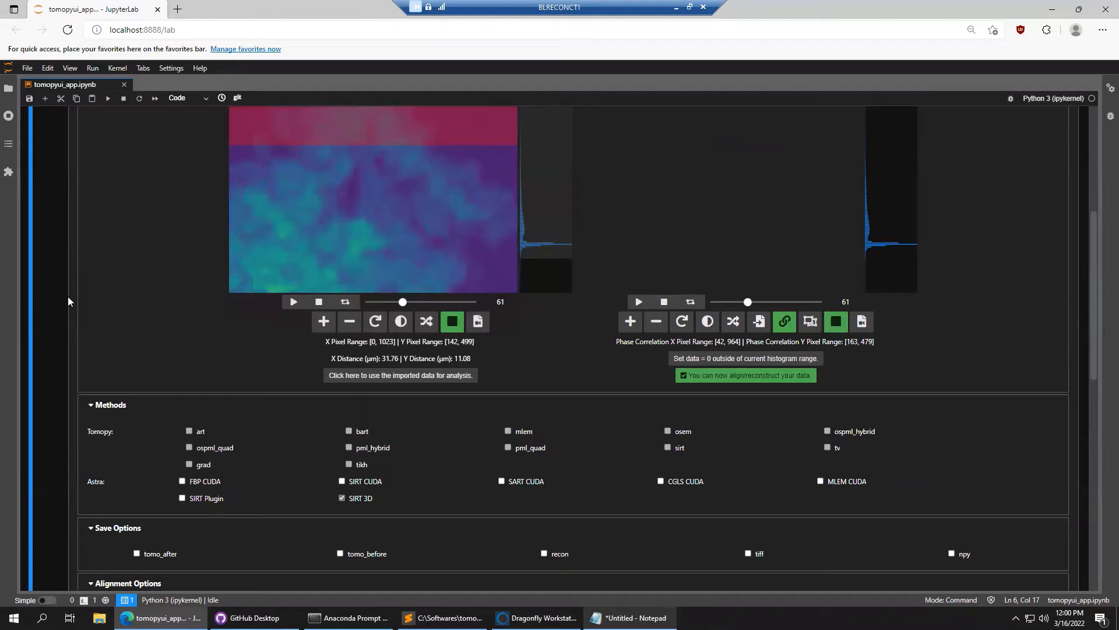
scroll(66, 300, down, 4)
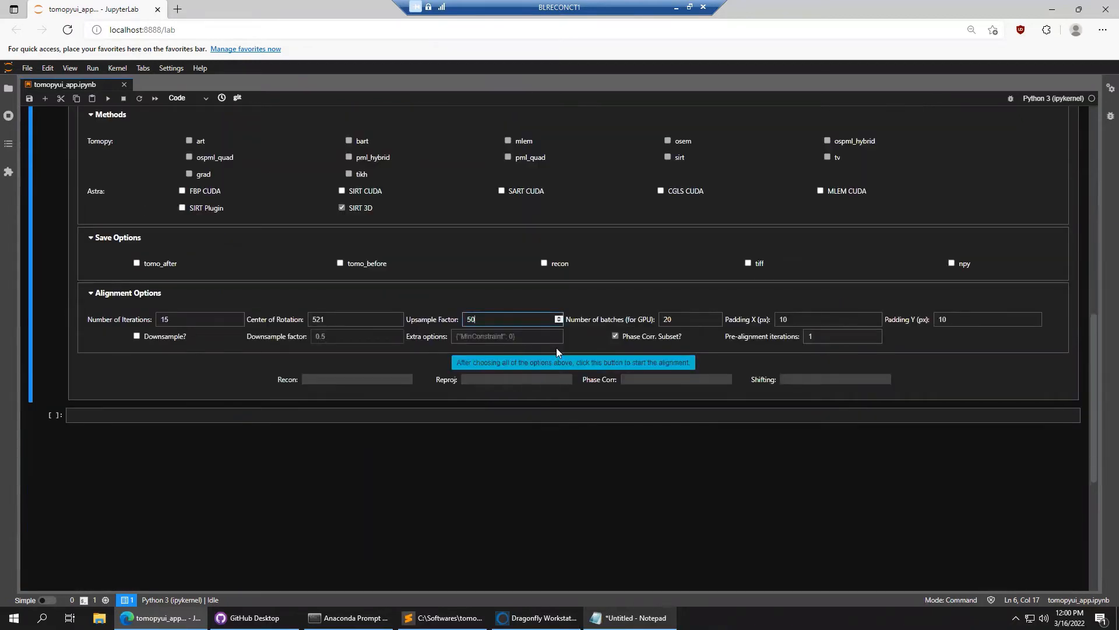
Keep GPU batches at 20 and Padding X at 10, and enable saving tomo_after
double_click(678, 318)
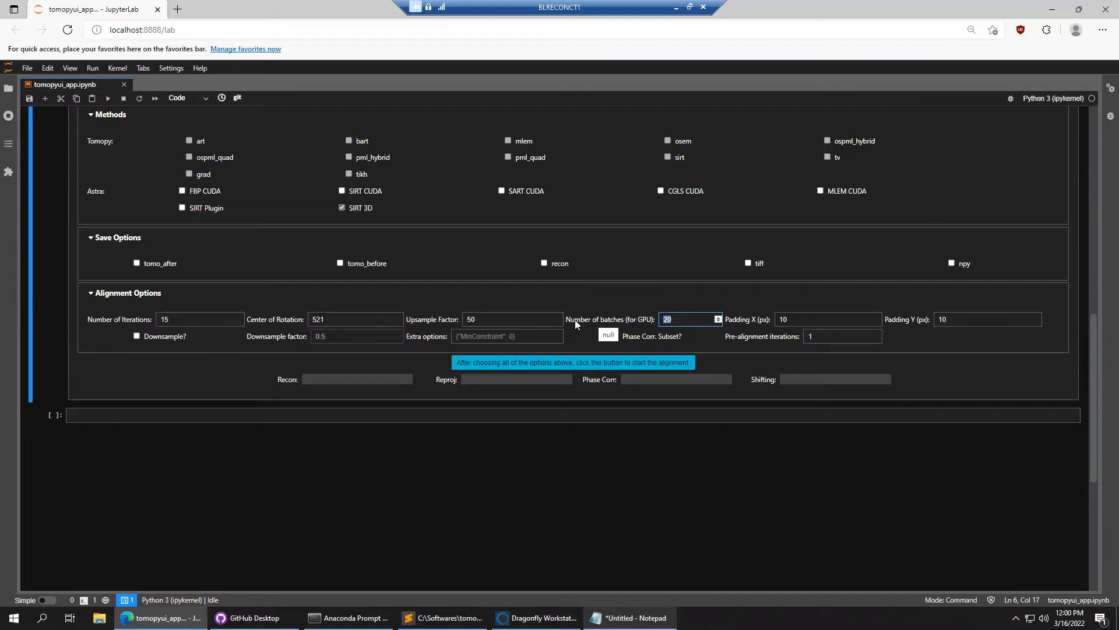
click(682, 320)
double_click(668, 318)
click(682, 320)
click(851, 320)
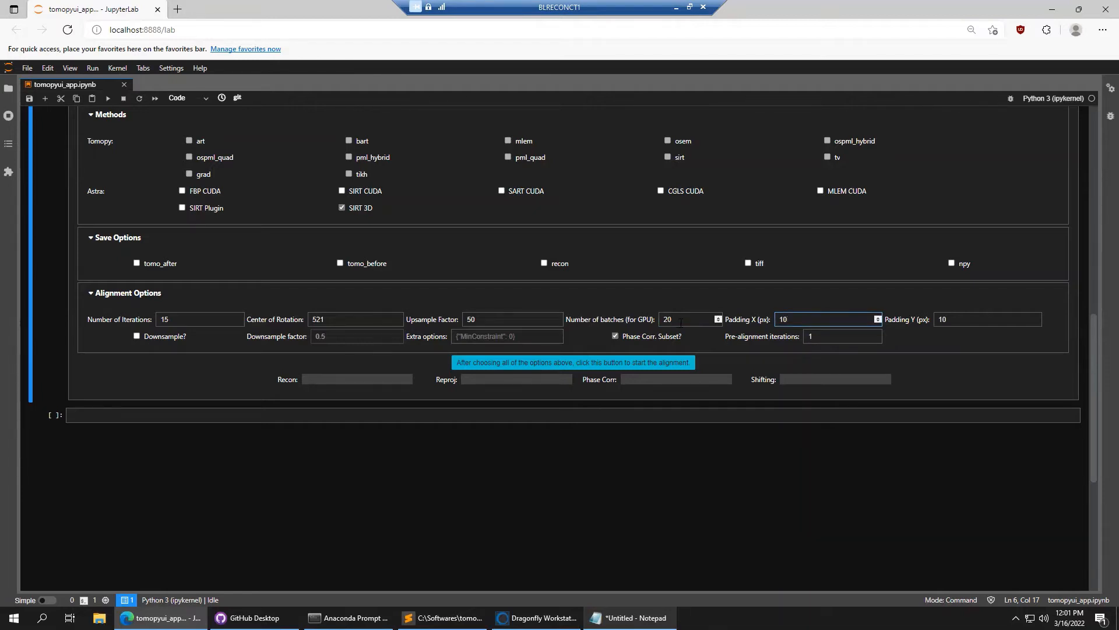
click(701, 320)
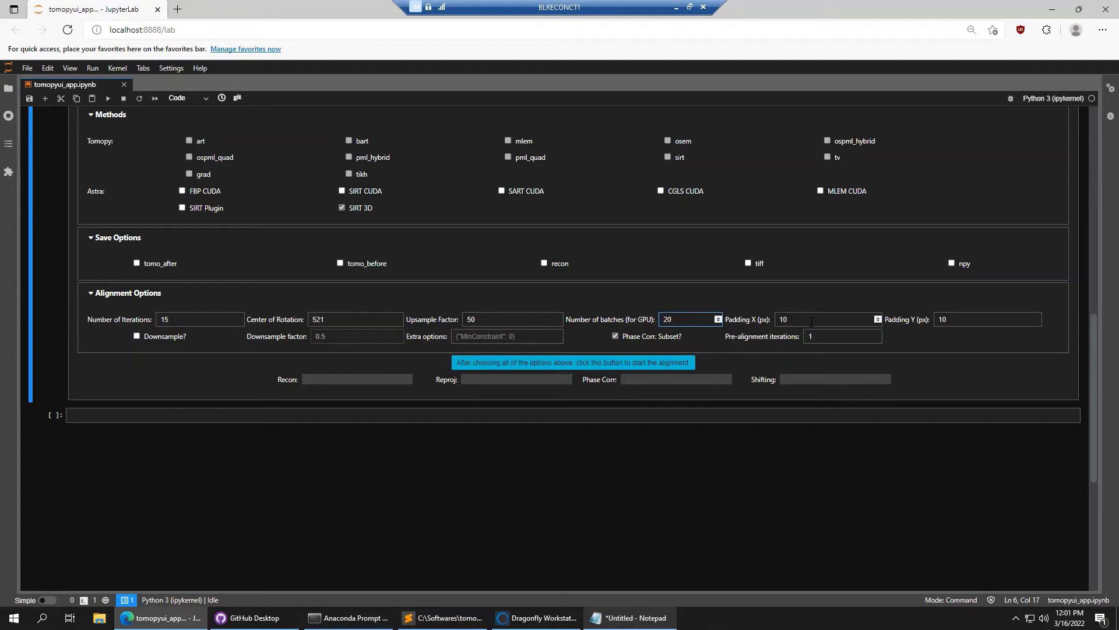
key(Tab)
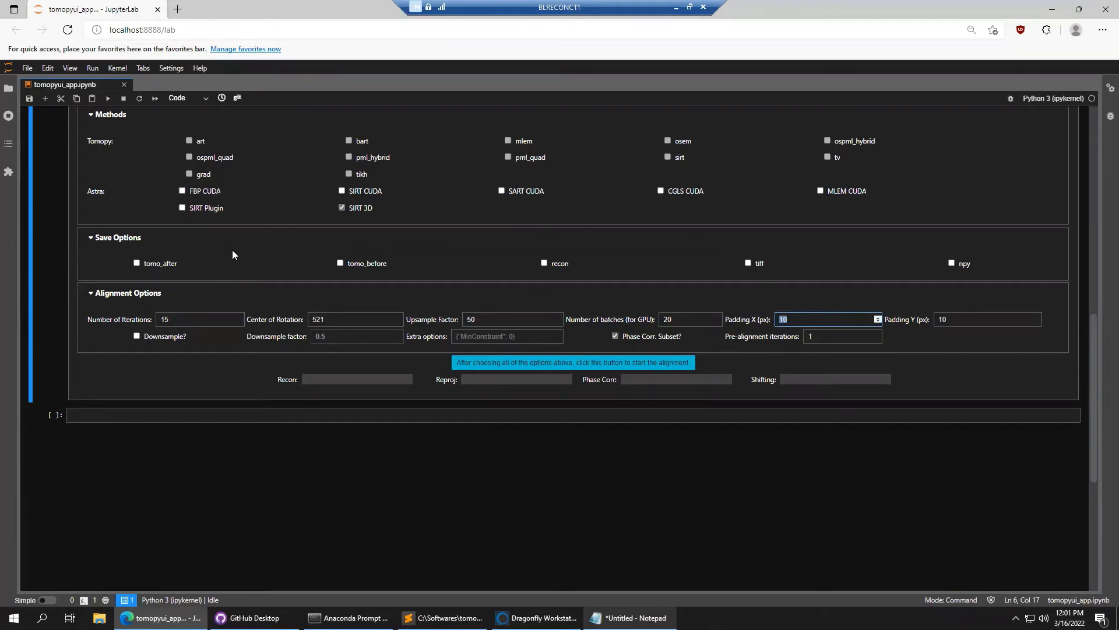
click(154, 267)
Toggle the tomo_before, tiff, npy and tomo_after save checkboxes, keeping npy enabled
click(354, 266)
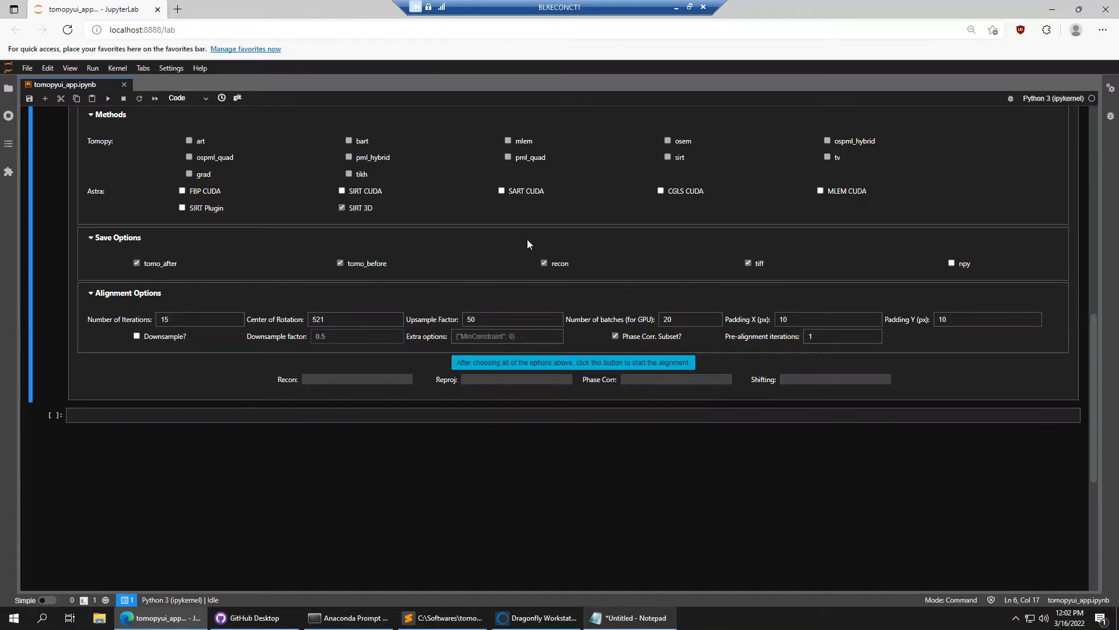
click(758, 269)
click(963, 263)
click(168, 264)
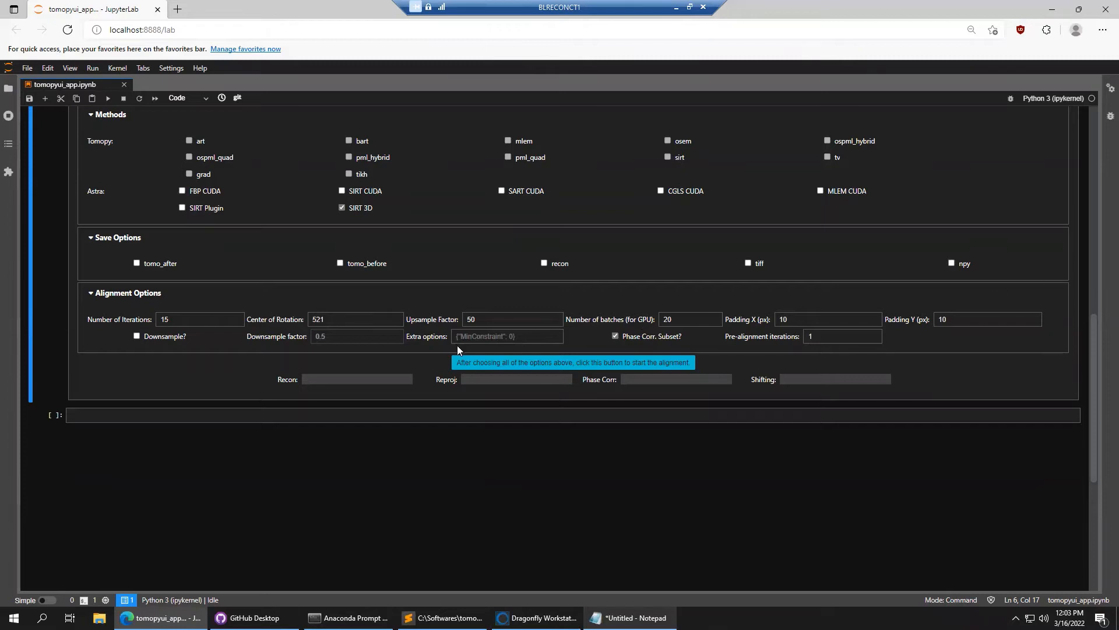
Change the alignment Padding X from 10 to 200 and Padding Y to 50
click(361, 319)
click(487, 315)
drag(803, 318, 722, 323)
scroll(1051, 321, up, 10)
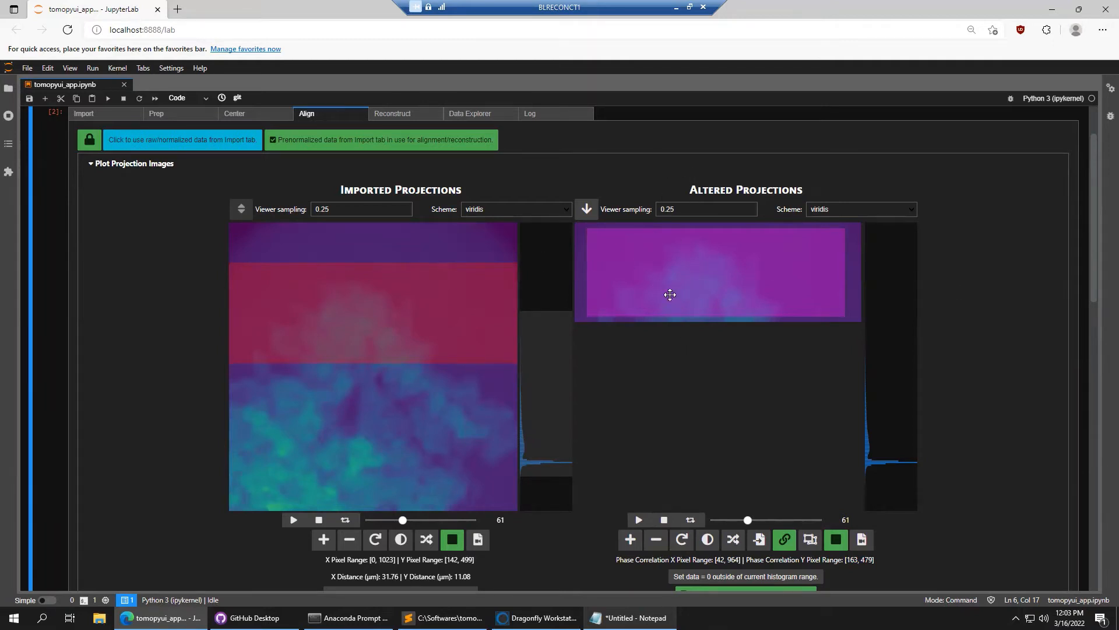
scroll(969, 381, down, 6)
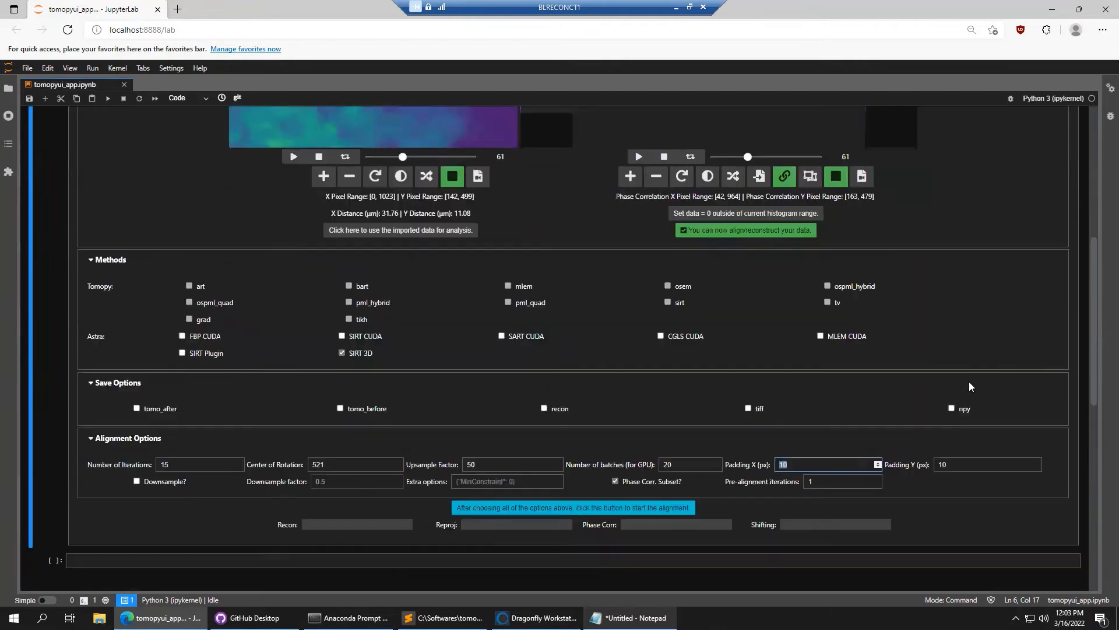
drag(801, 392, 727, 392)
double_click(837, 398)
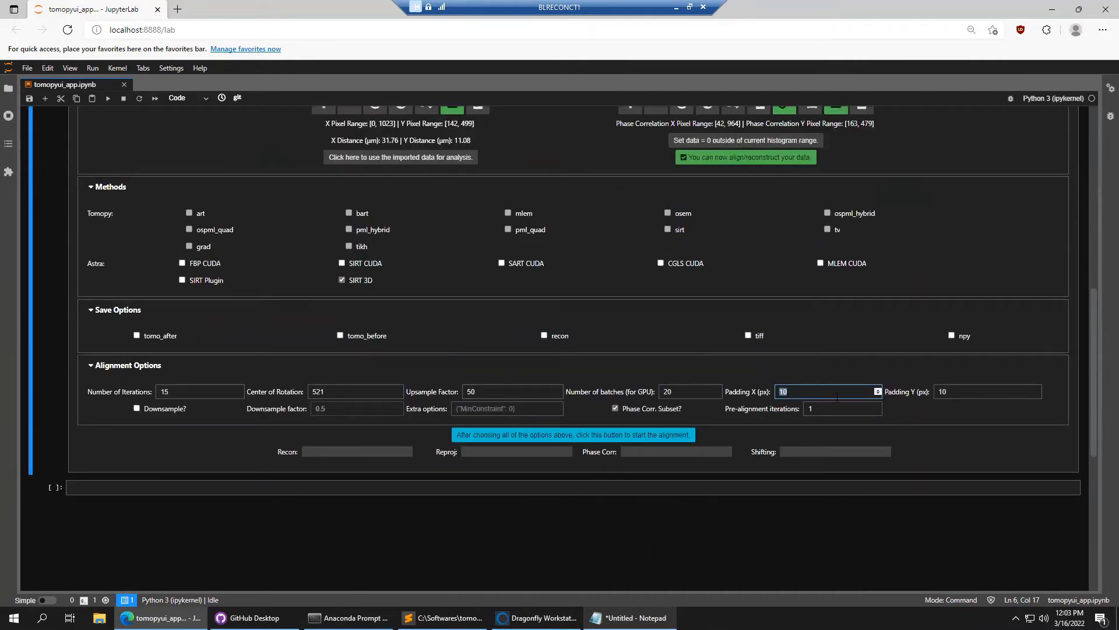
text(200)
click(947, 391)
double_click(955, 393)
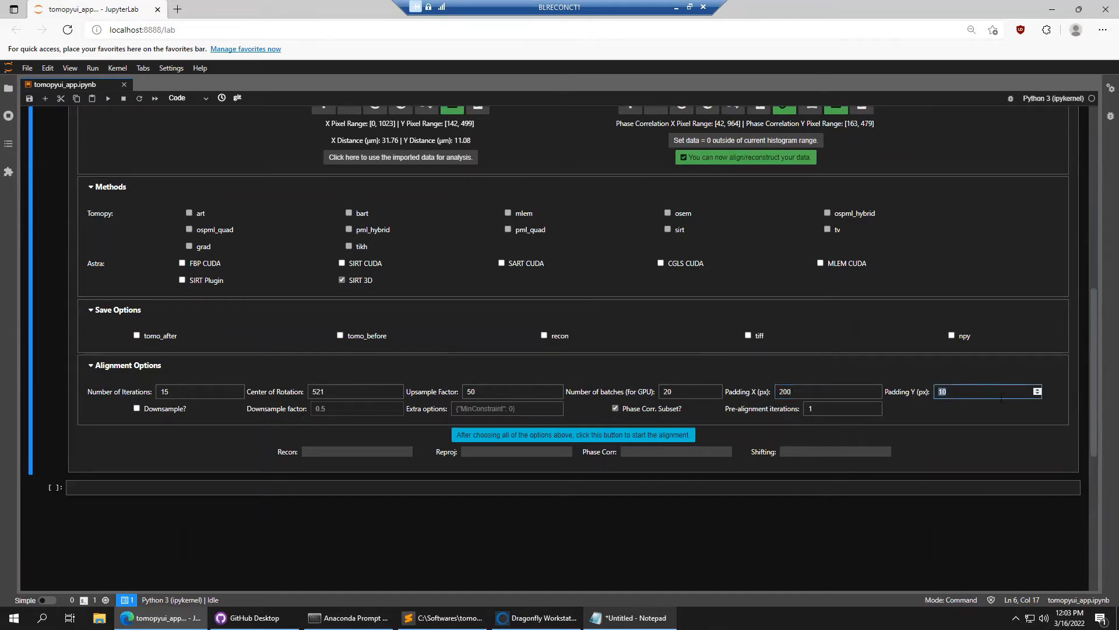
text(50)
click(1079, 358)
scroll(1060, 368, up, 6)
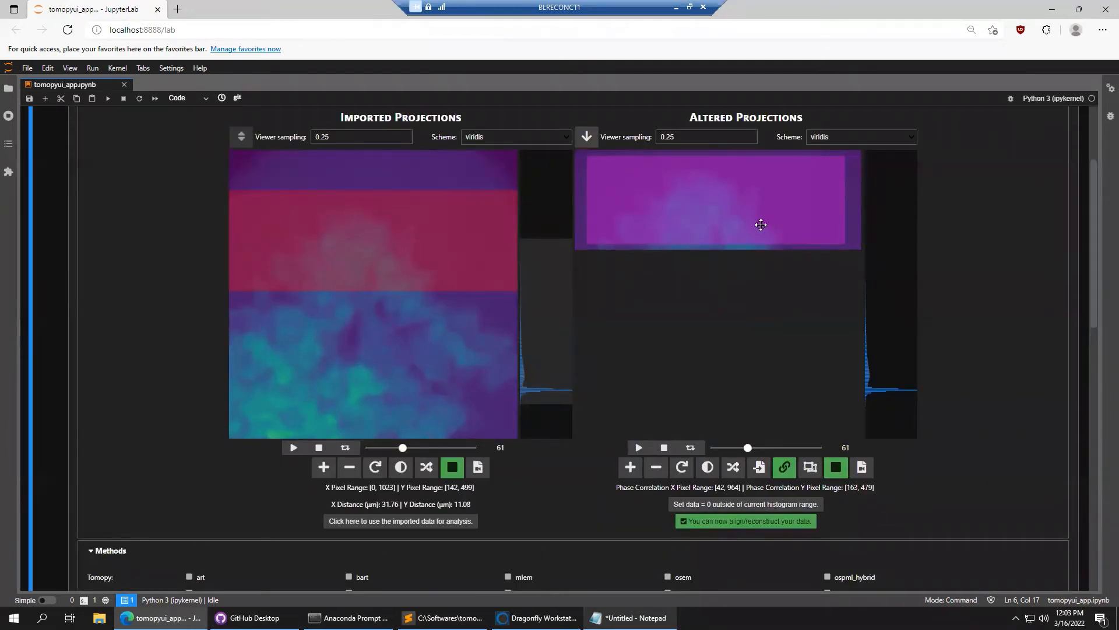
Tick Downsample? and change the downsample factor from 0.5 to .25
mouse_move(402, 447)
mouse_down()
mouse_move(359, 447)
mouse_move(438, 446)
mouse_move(422, 446)
mouse_up()
scroll(411, 448, down, 1)
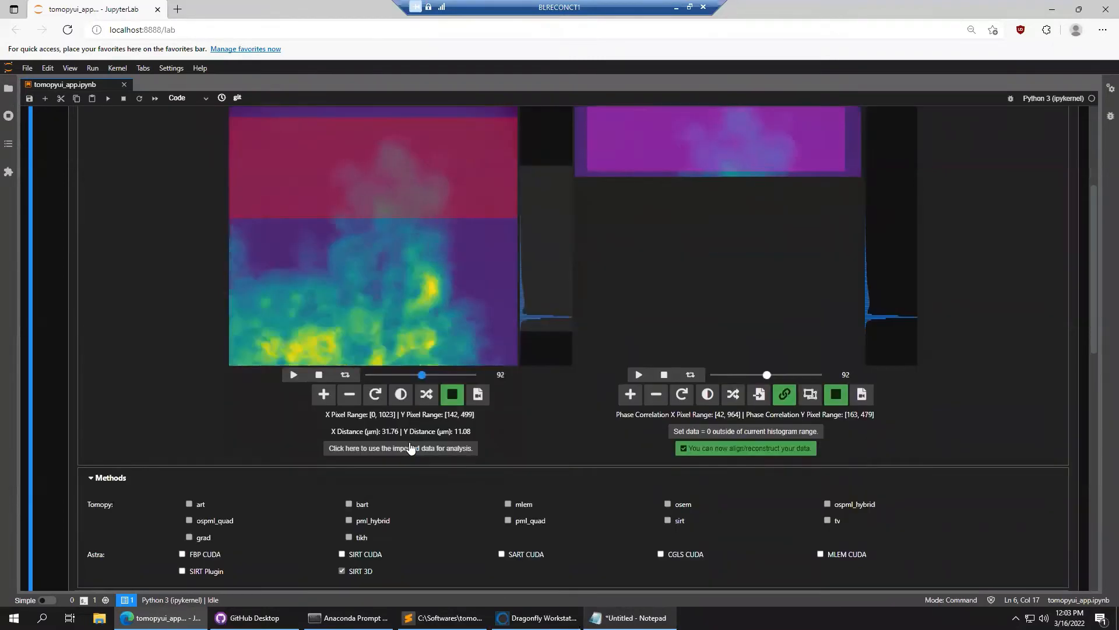
scroll(1020, 402, down, 1)
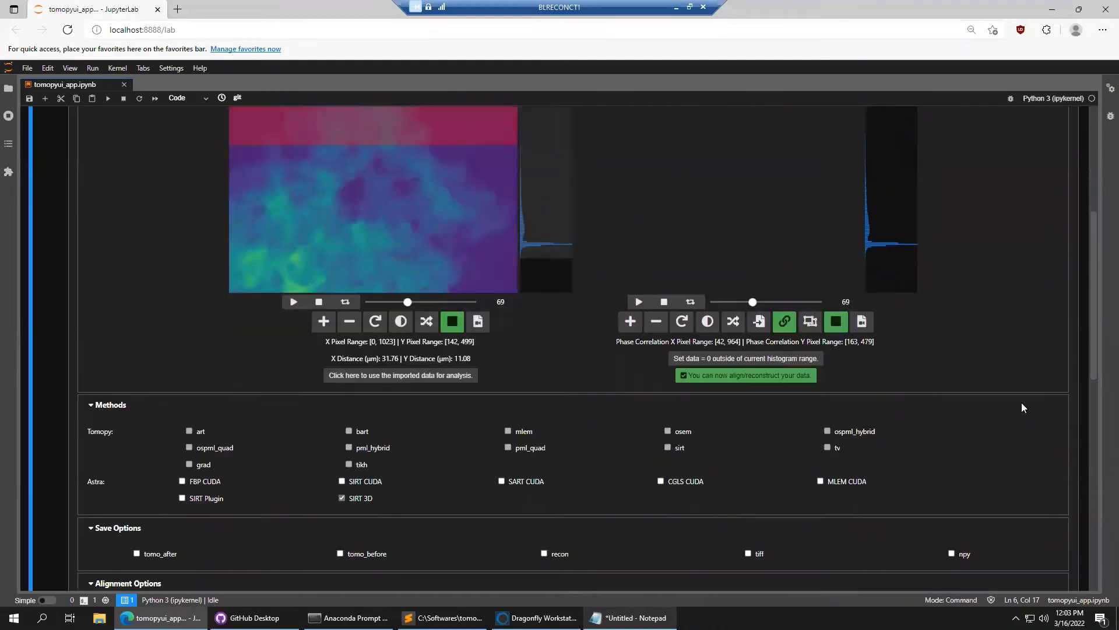
scroll(1022, 407, down, 3)
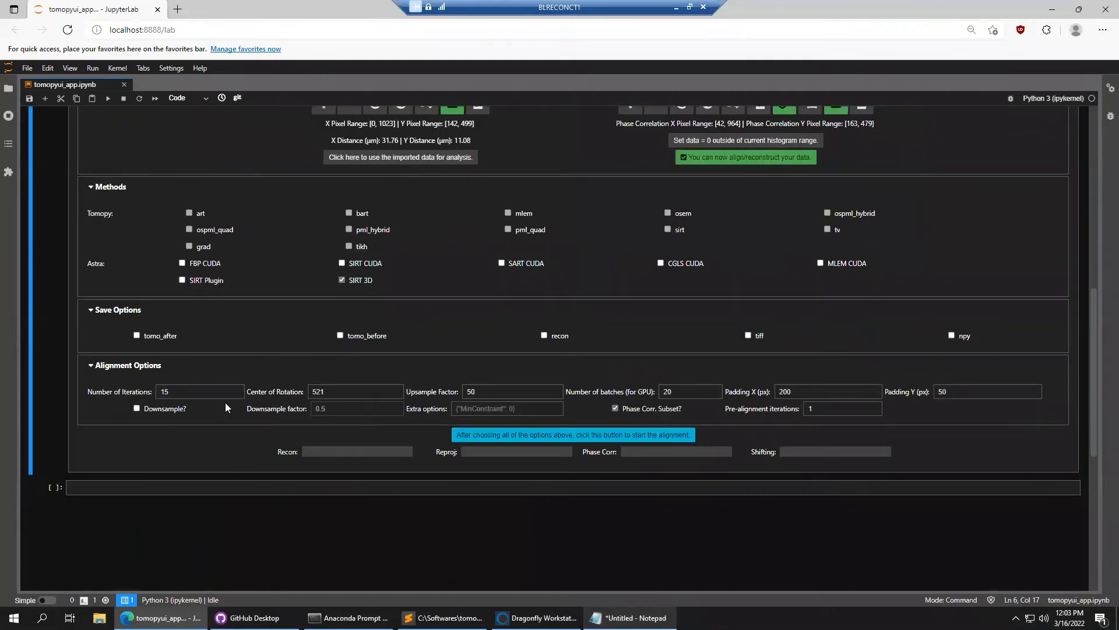
click(152, 412)
drag(339, 409, 295, 407)
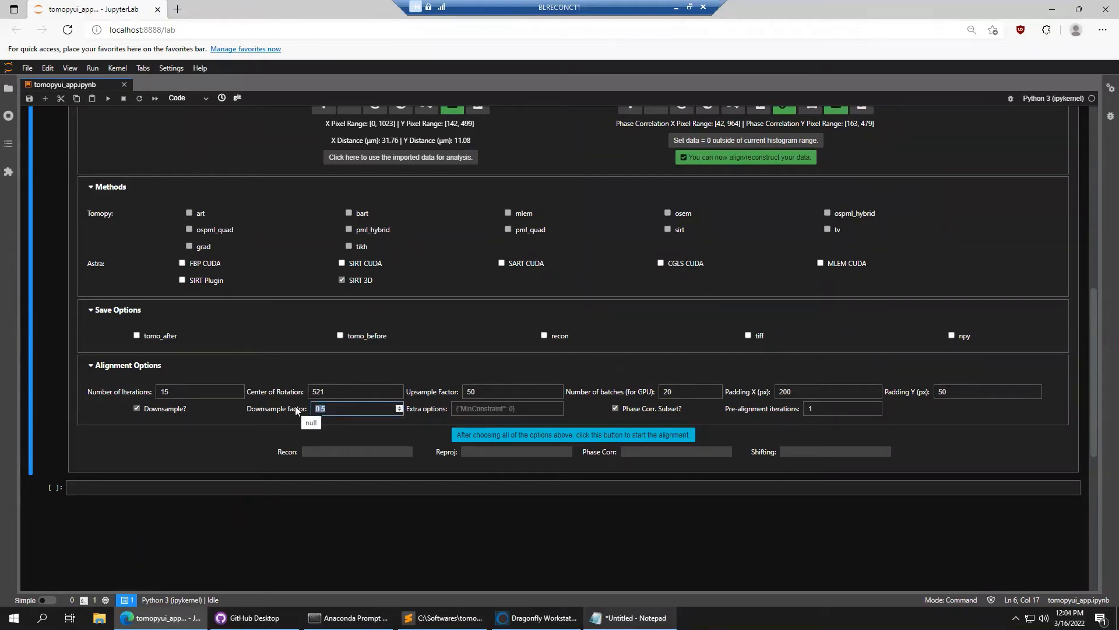
text(.25)
click(825, 408)
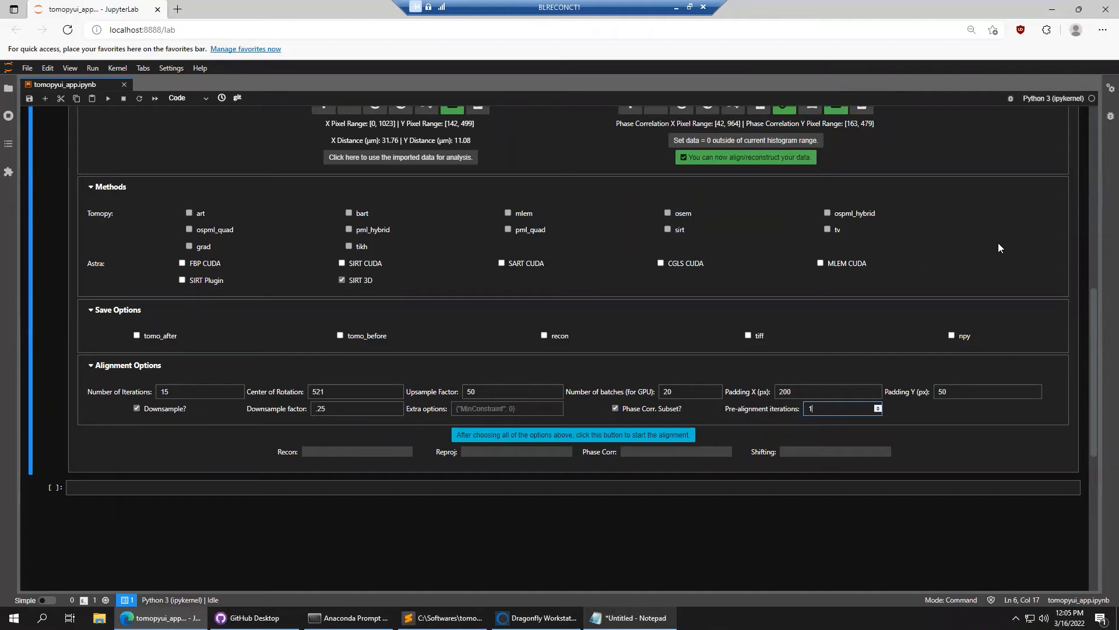
scroll(1019, 239, up, 5)
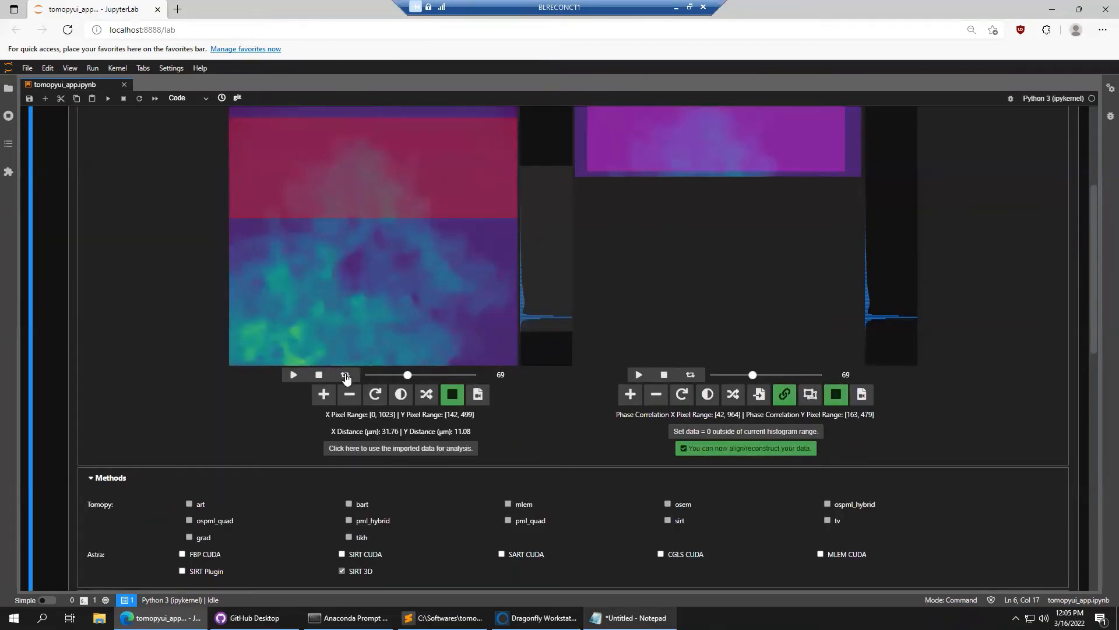
mouse_move(408, 375)
mouse_down()
mouse_move(369, 377)
mouse_move(436, 375)
mouse_move(399, 377)
mouse_up()
scroll(340, 291, up, 3)
scroll(172, 376, down, 3)
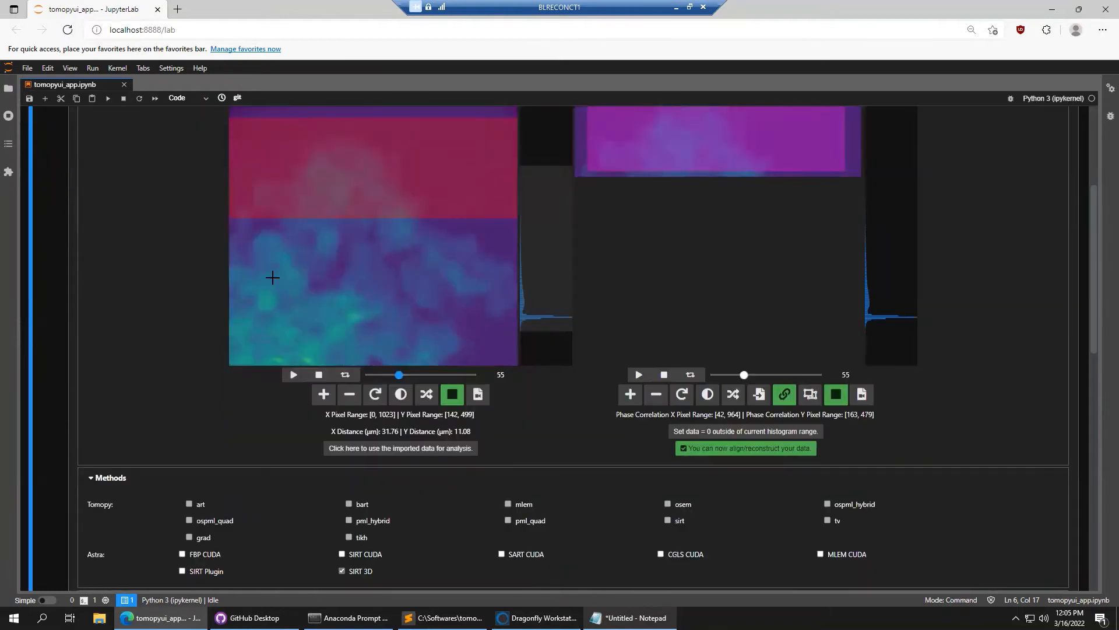
scroll(124, 245, down, 1)
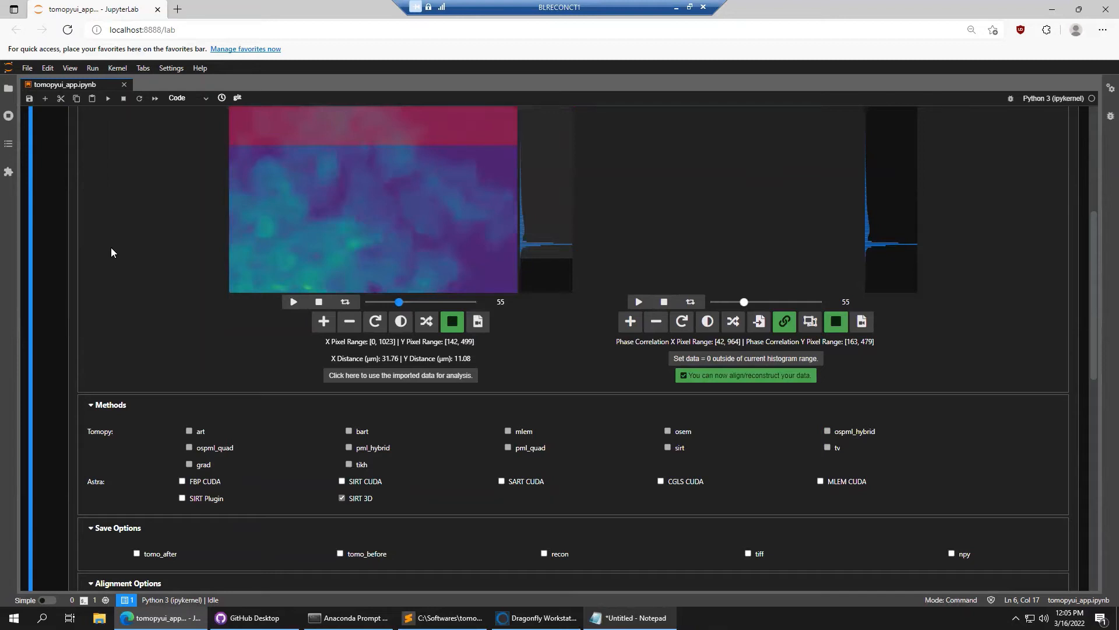
scroll(121, 277, down, 1)
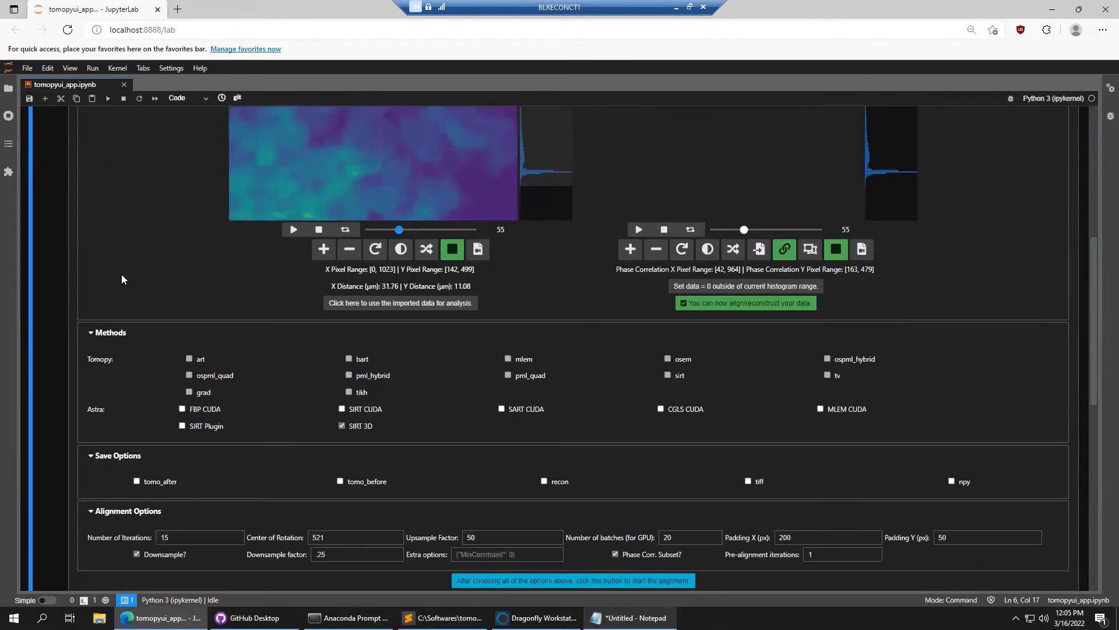
scroll(121, 279, down, 1)
scroll(104, 286, up, 2)
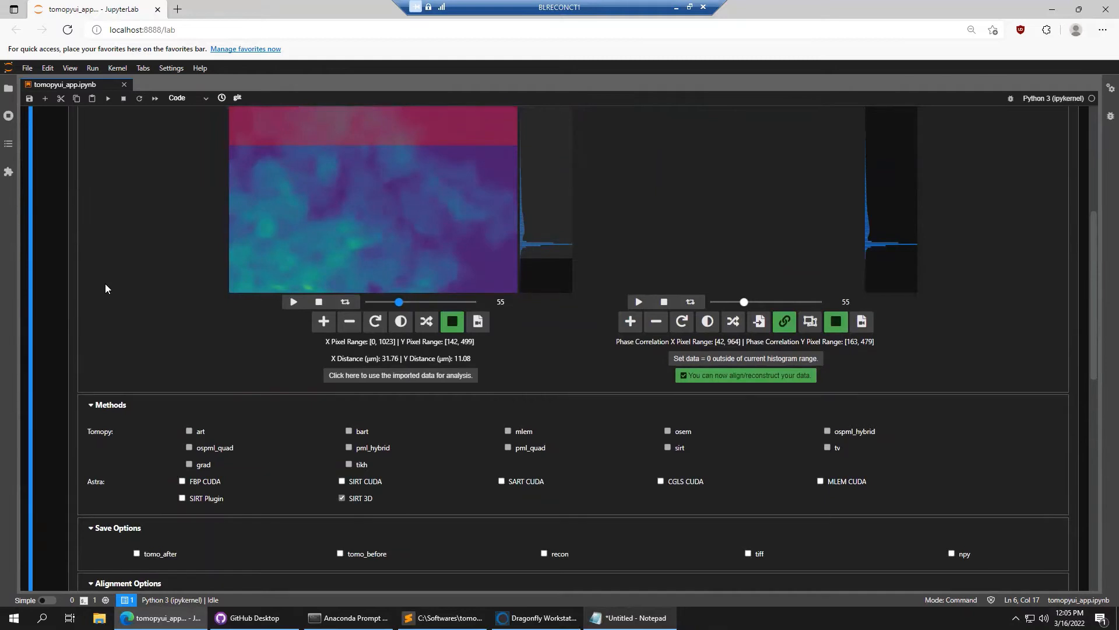
scroll(65, 343, down, 3)
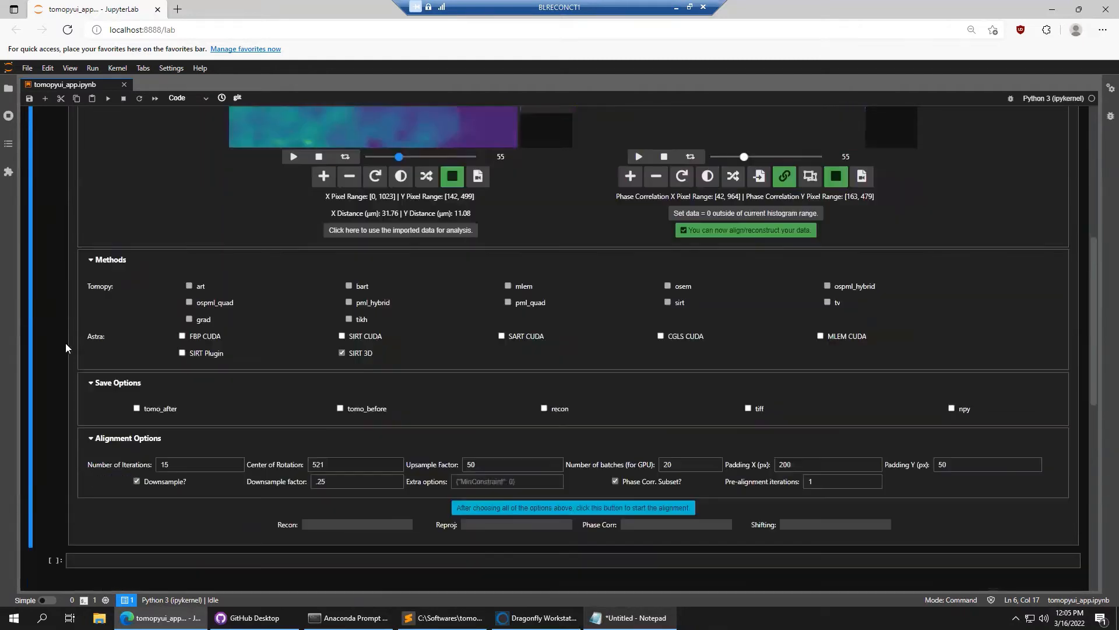
scroll(82, 343, down, 1)
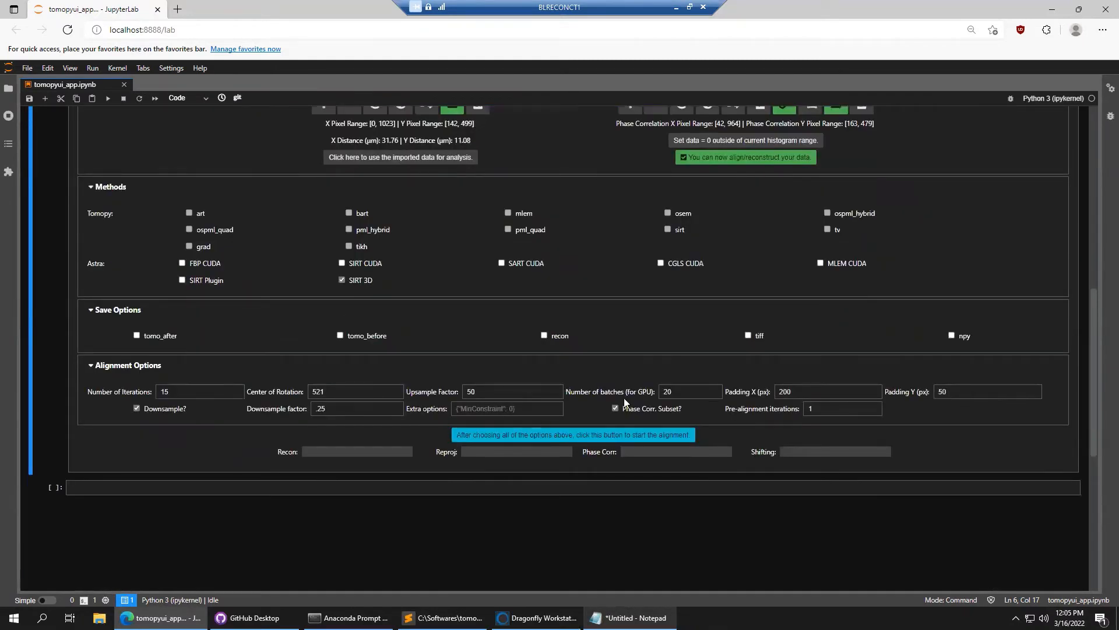
click(841, 407)
scroll(133, 228, up, 4)
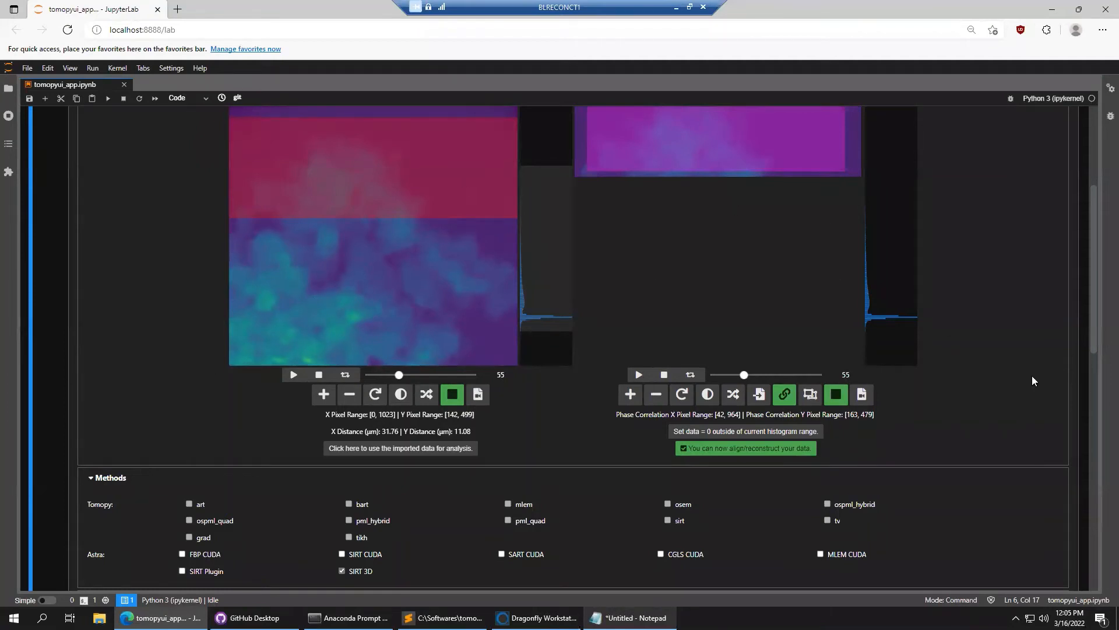
scroll(1029, 381, up, 1)
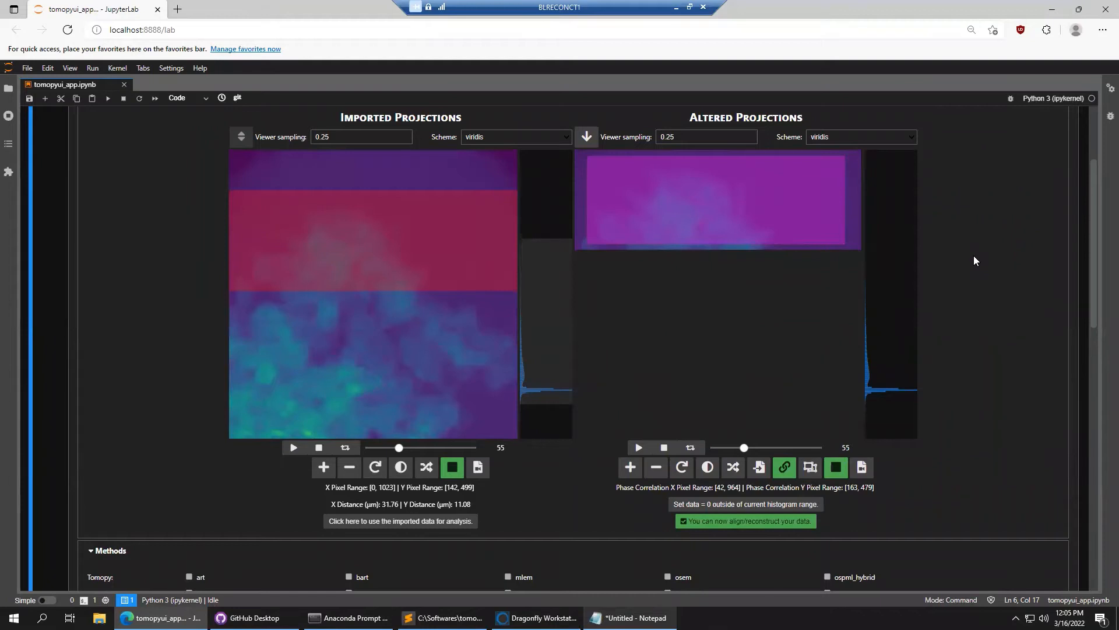
scroll(977, 297, down, 2)
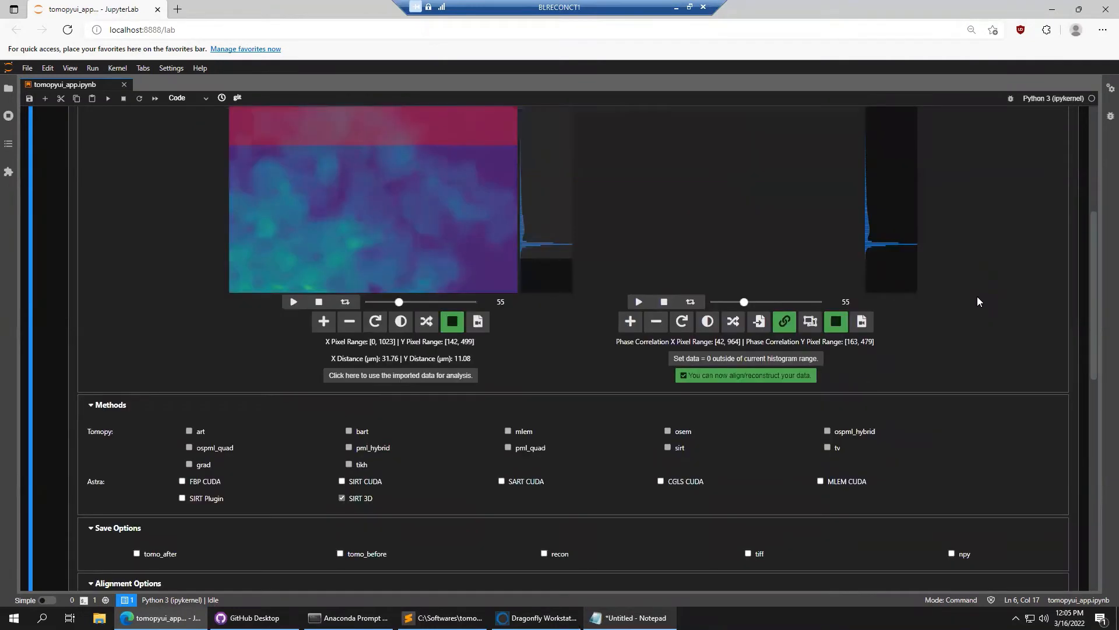
scroll(967, 324, down, 3)
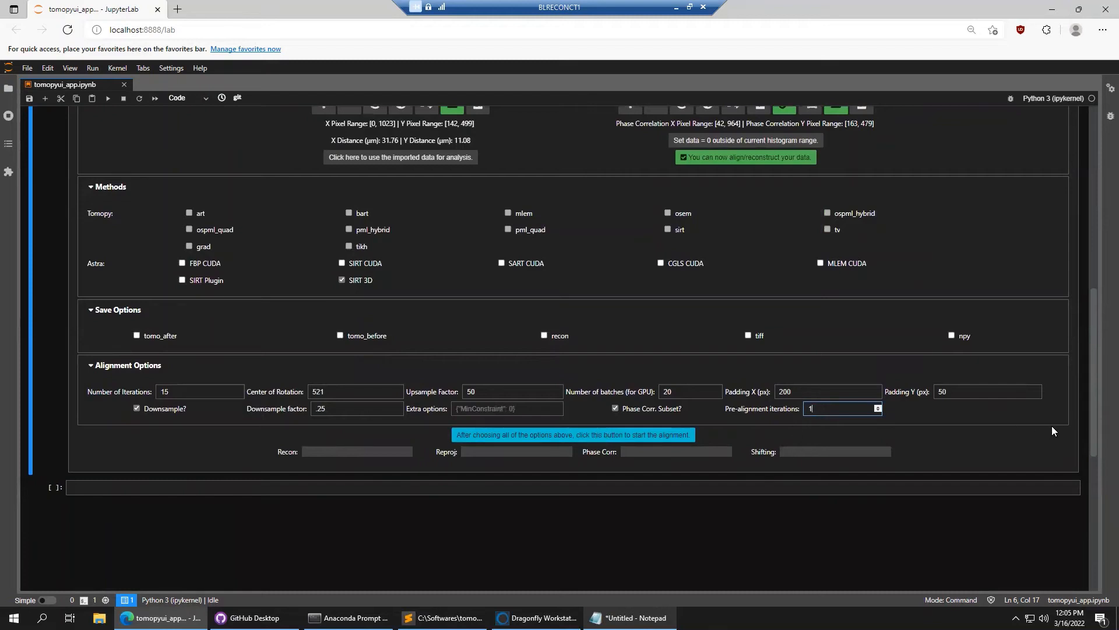
scroll(1052, 430, down, 1)
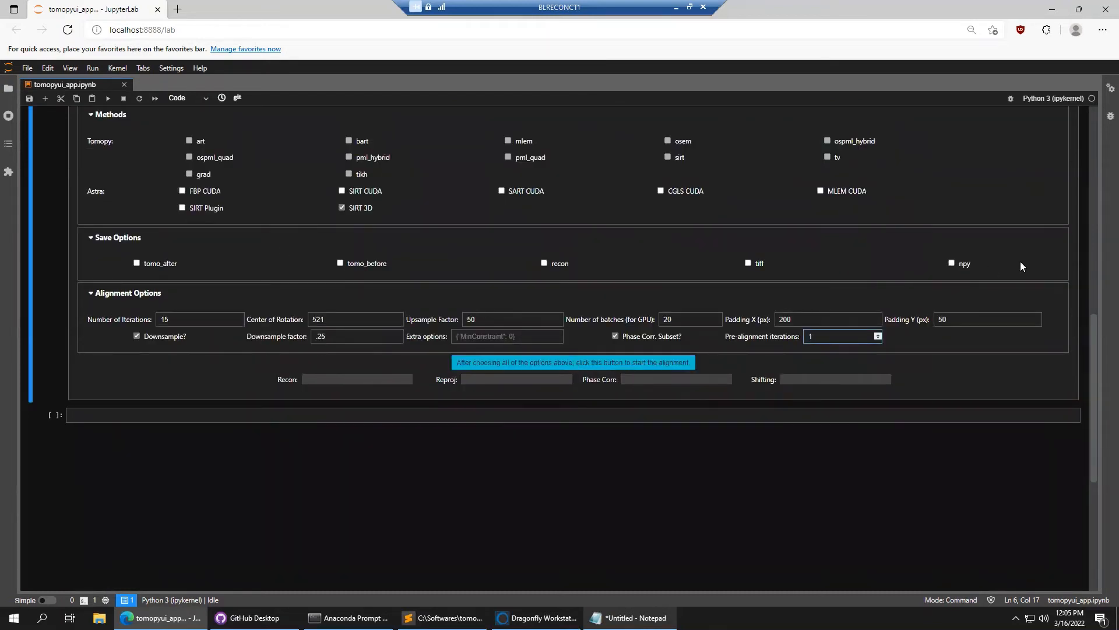
scroll(971, 314, up, 3)
scroll(970, 314, down, 4)
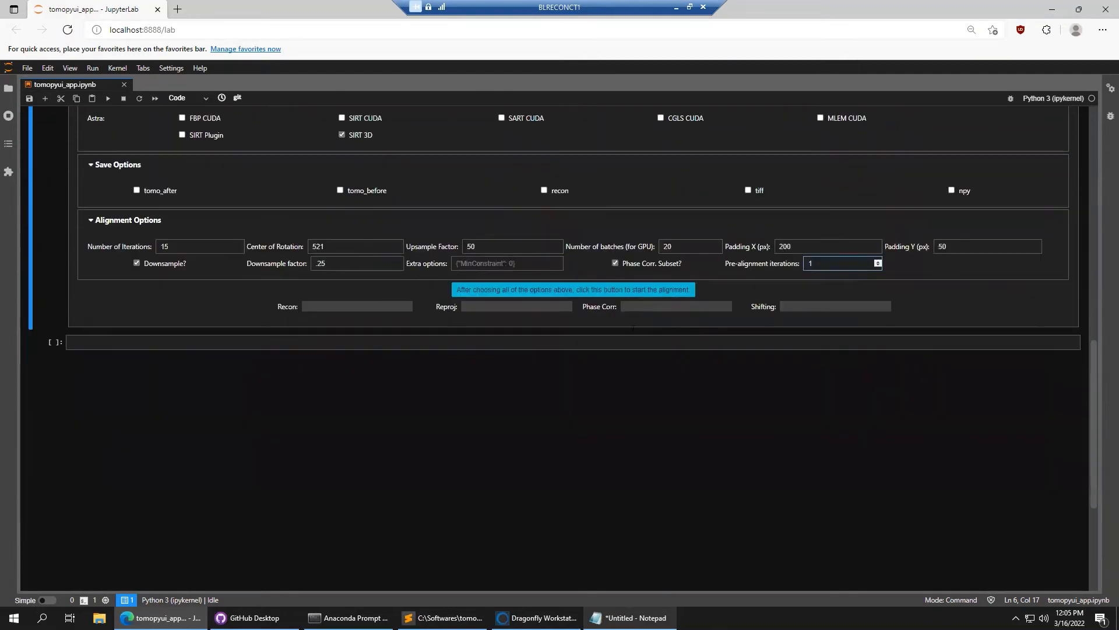
Start the alignment and watch the X/Y shift plots and convergence curve until it finishes
click(568, 290)
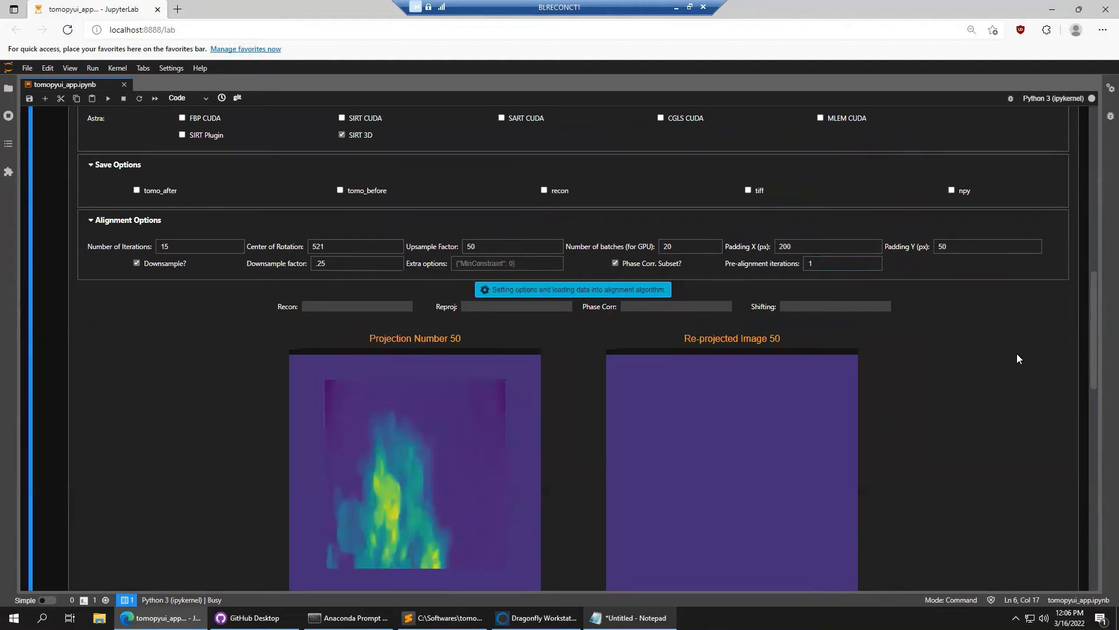
scroll(1016, 353, down, 3)
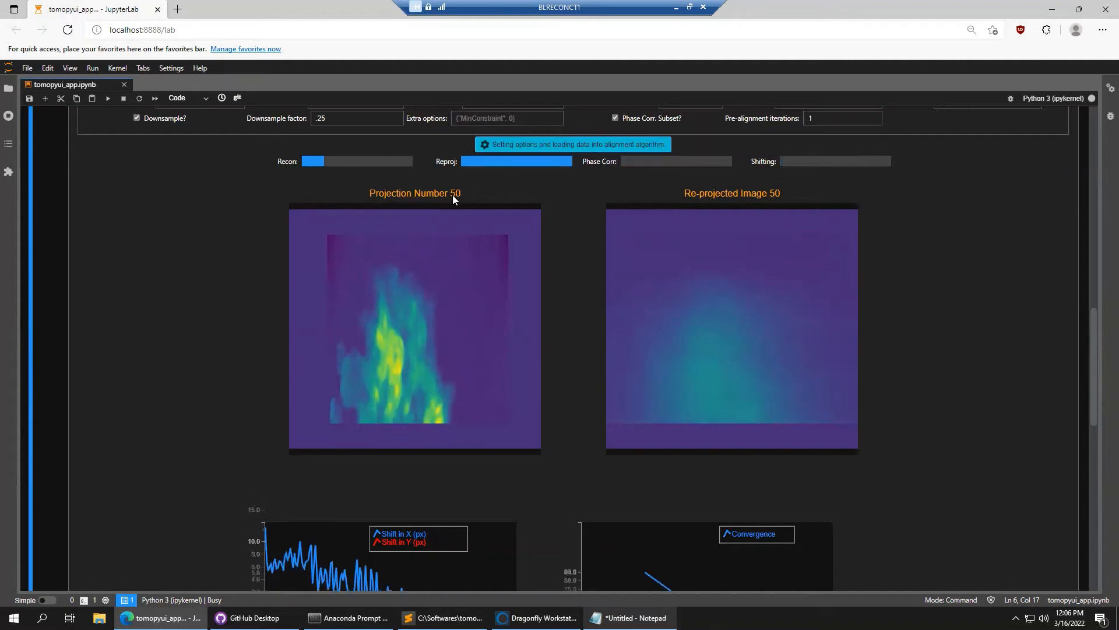
scroll(184, 255, up, 6)
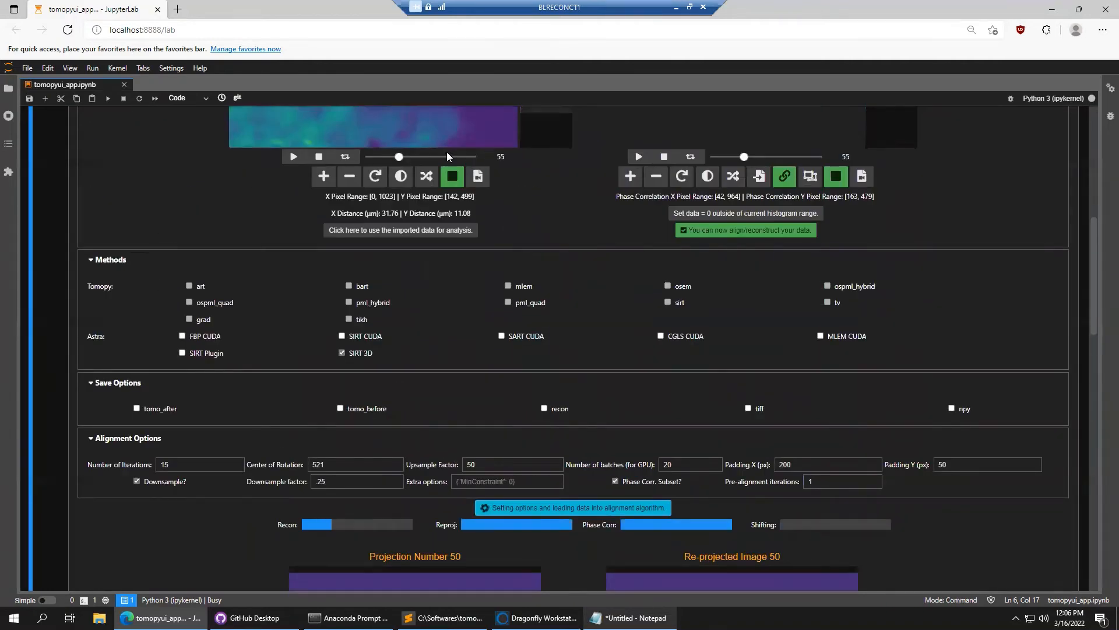
scroll(67, 386, down, 5)
scroll(75, 387, down, 3)
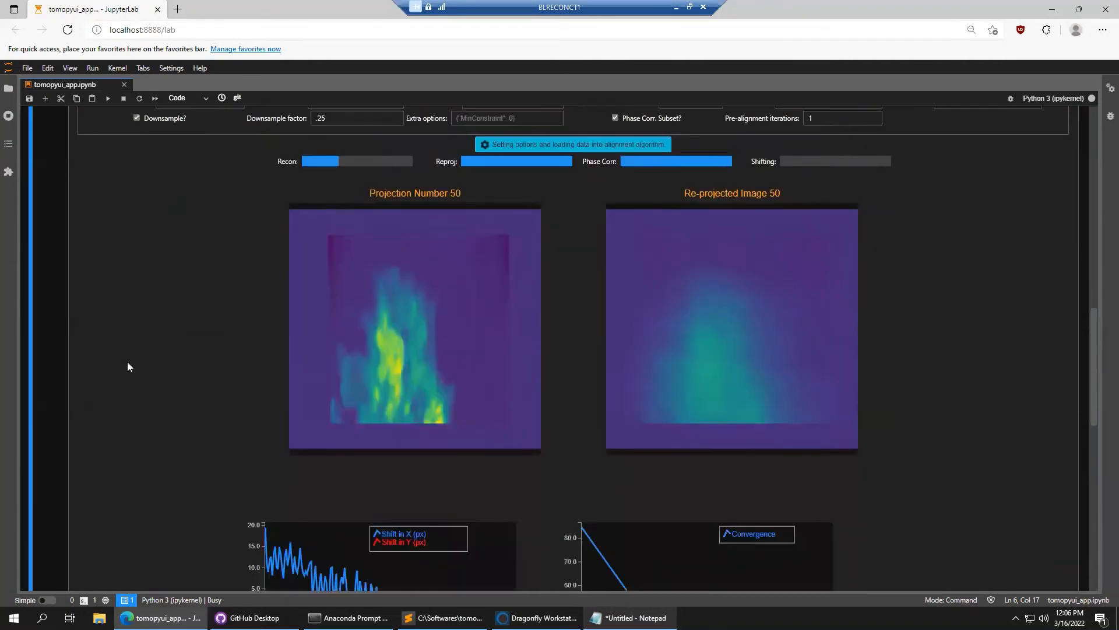
scroll(252, 299, up, 1)
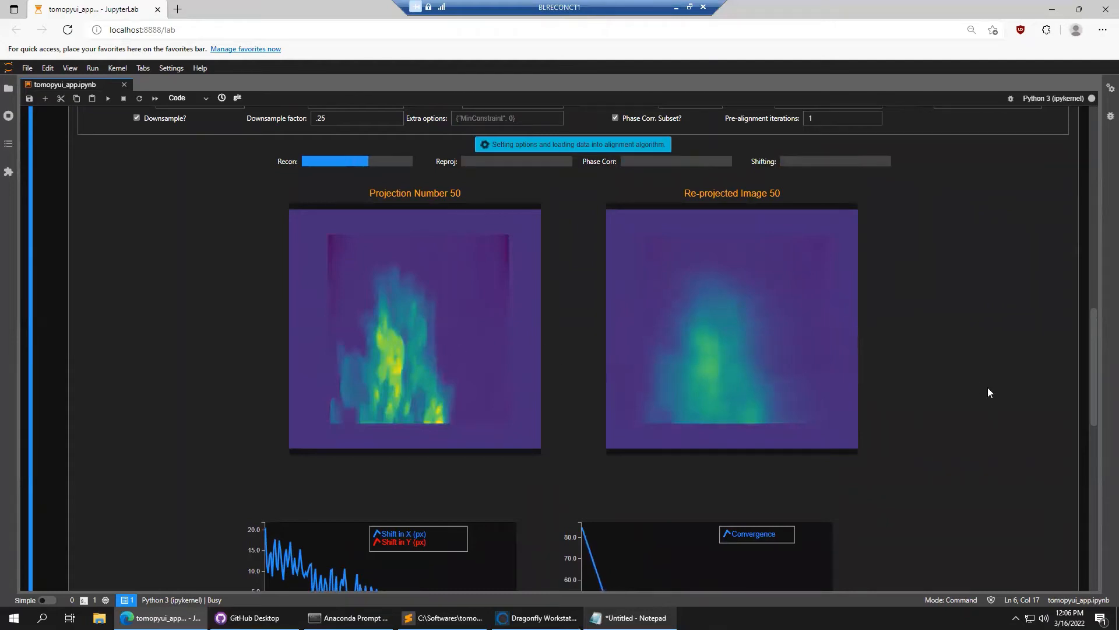
scroll(989, 389, down, 3)
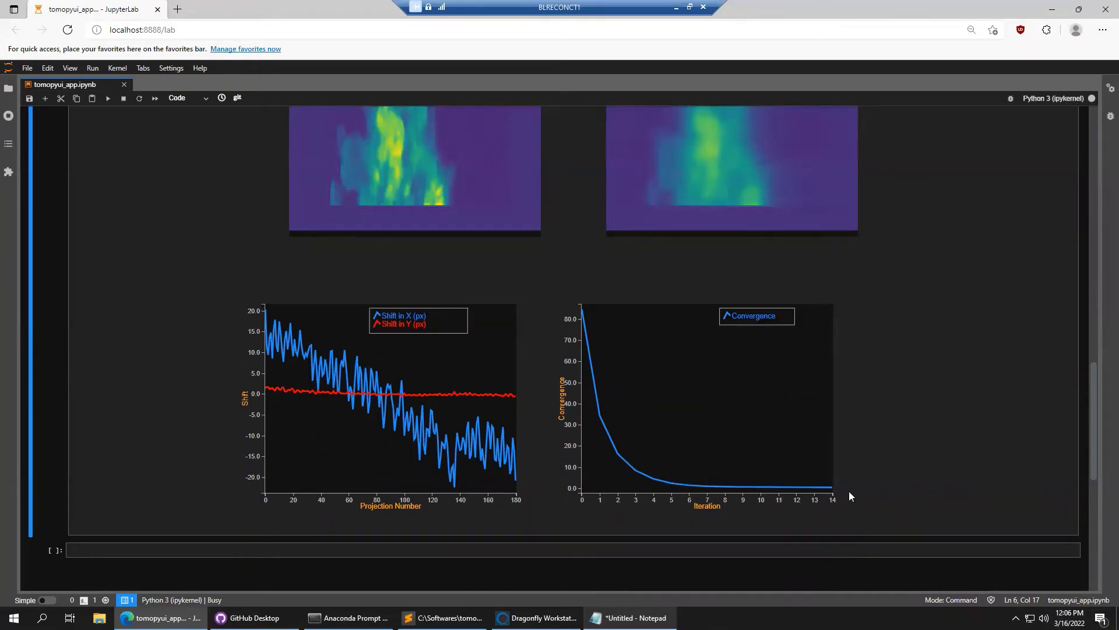
scroll(1001, 442, up, 1)
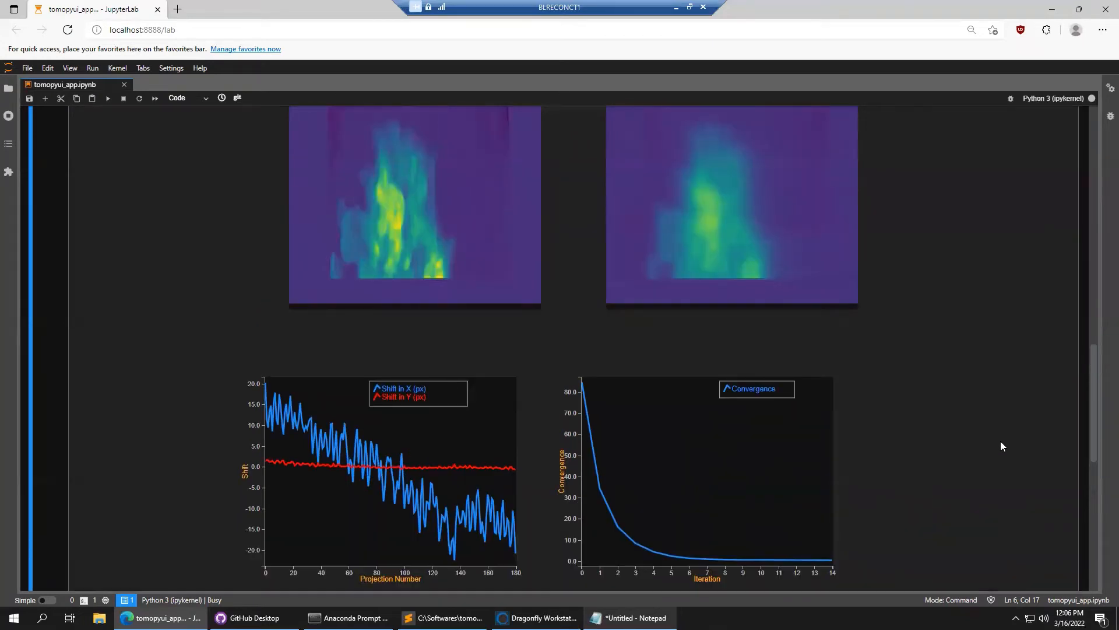
scroll(1002, 438, up, 1)
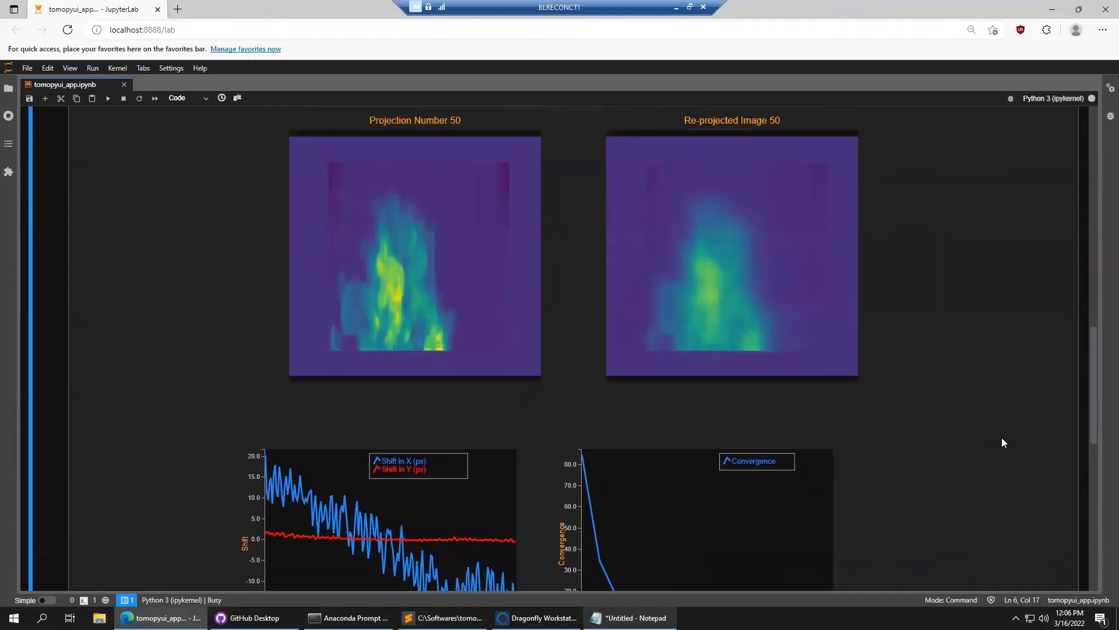
scroll(1007, 416, up, 1)
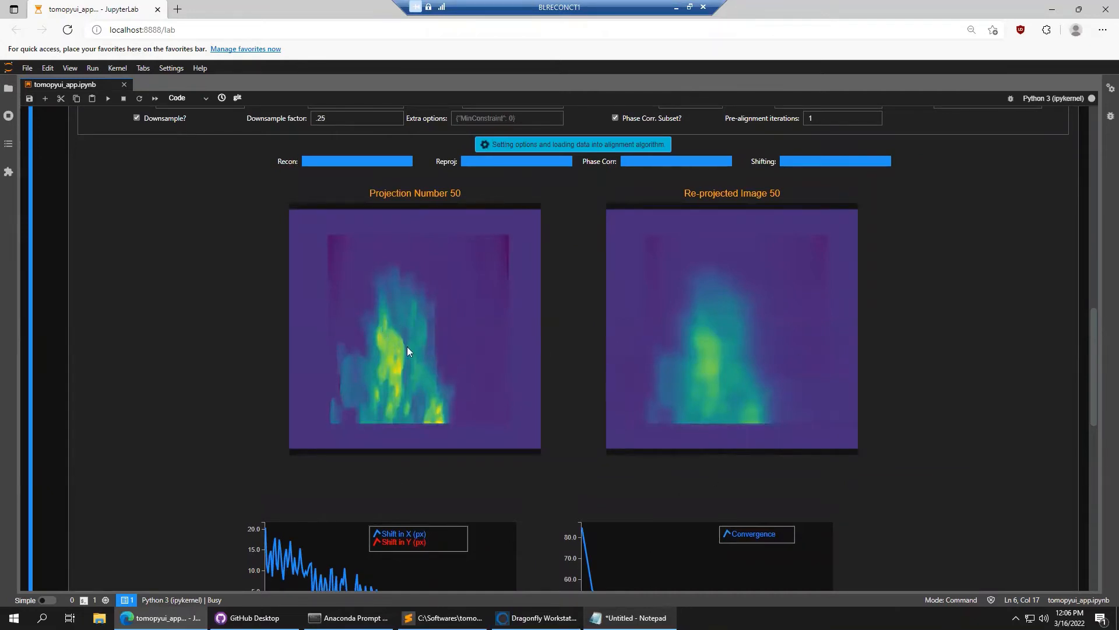
scroll(207, 423, down, 2)
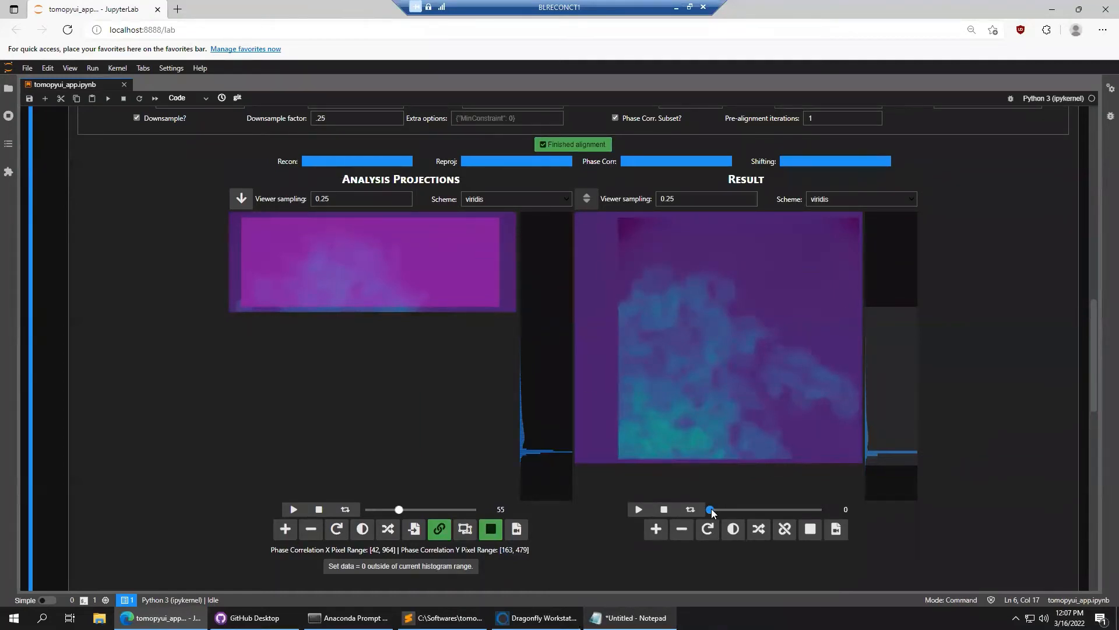
Scrub through the aligned Result projections while adjusting the Result histogram range for contrast
drag(714, 512, 754, 512)
scroll(658, 366, down, 2)
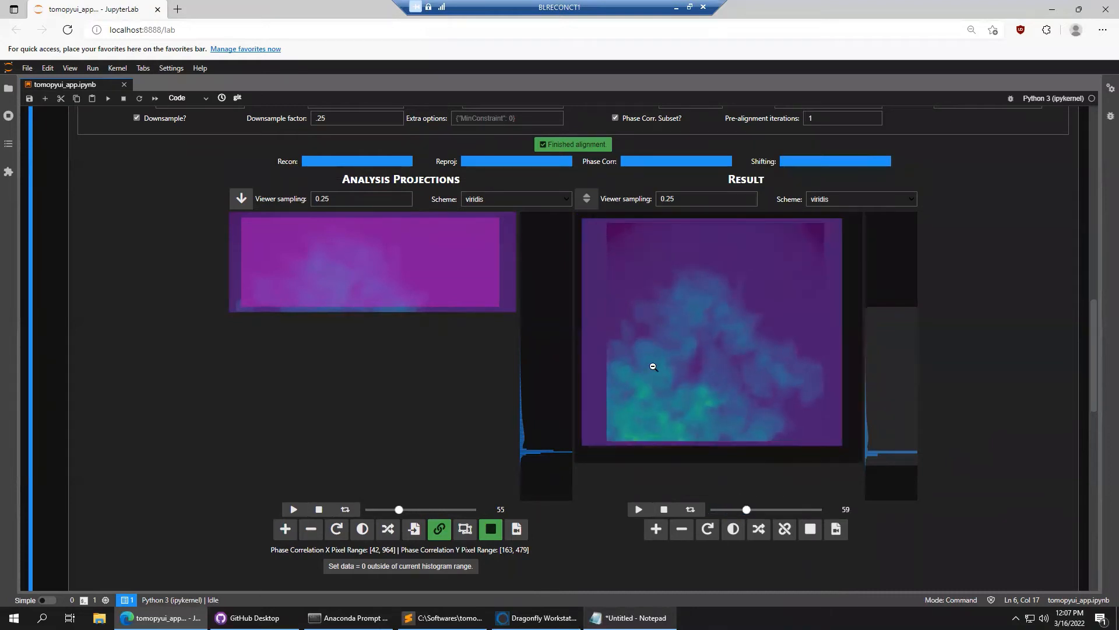
scroll(661, 363, up, 1)
drag(905, 423, 904, 407)
drag(881, 290, 878, 453)
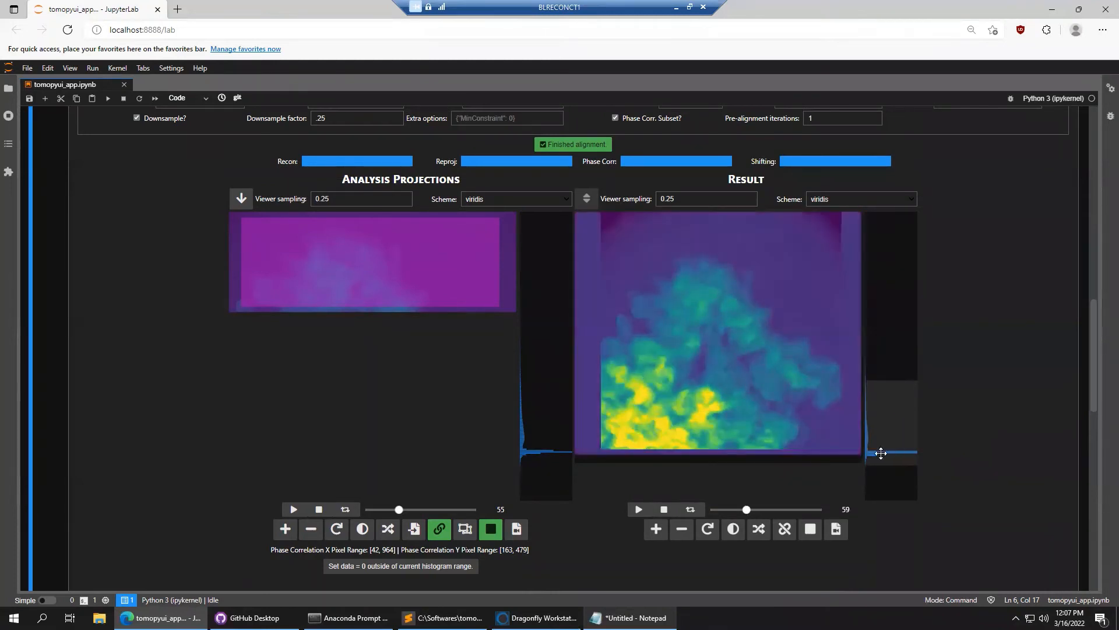
drag(748, 510, 771, 512)
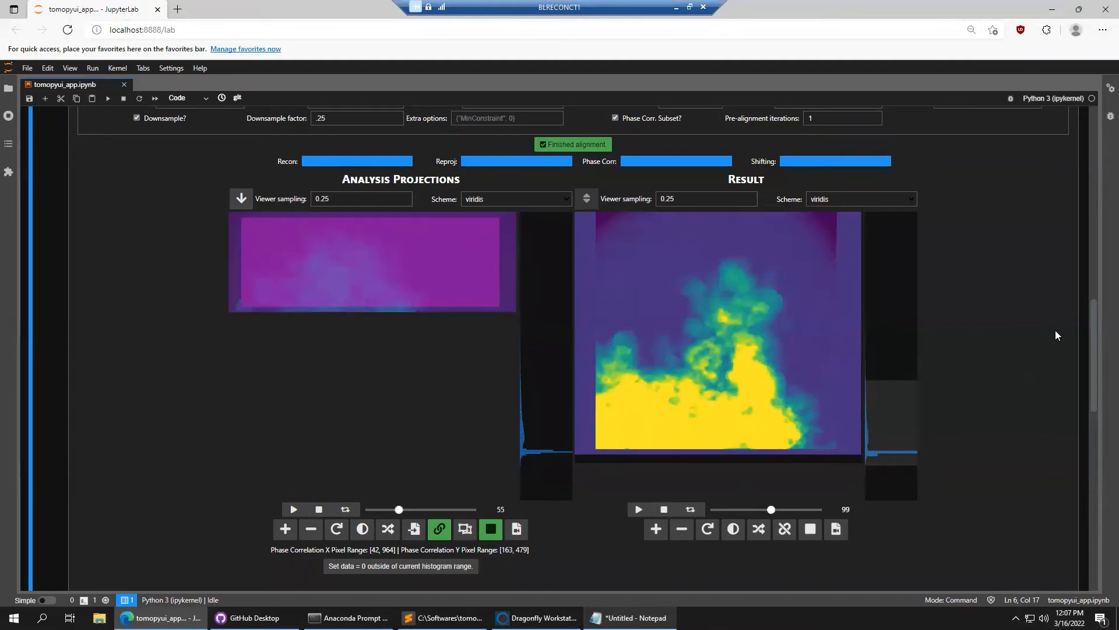
scroll(1057, 331, up, 1)
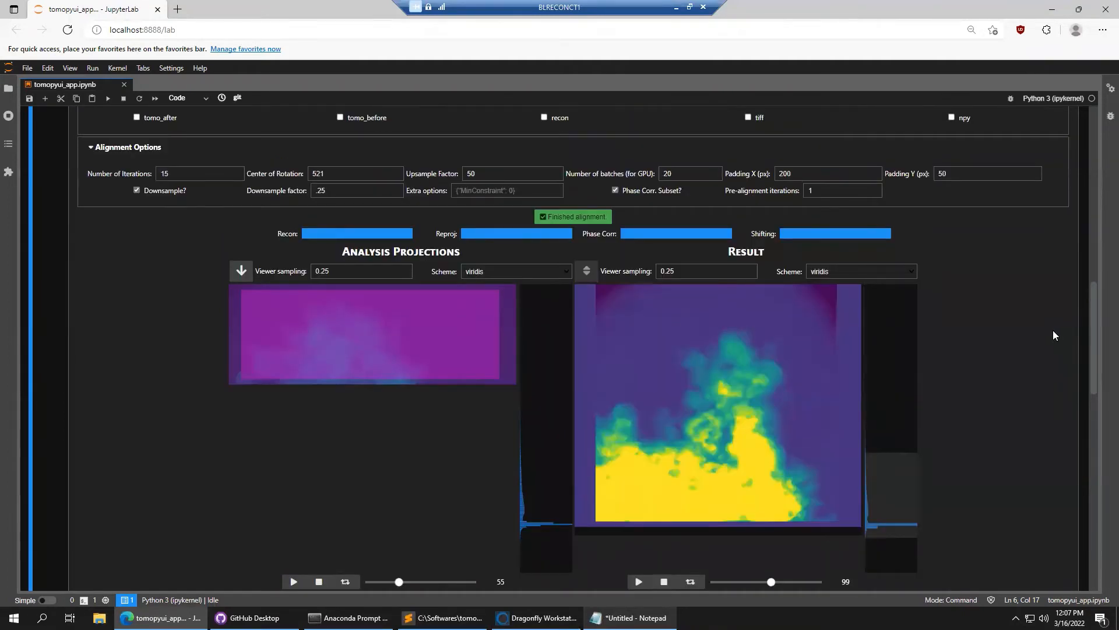
scroll(1052, 332, down, 1)
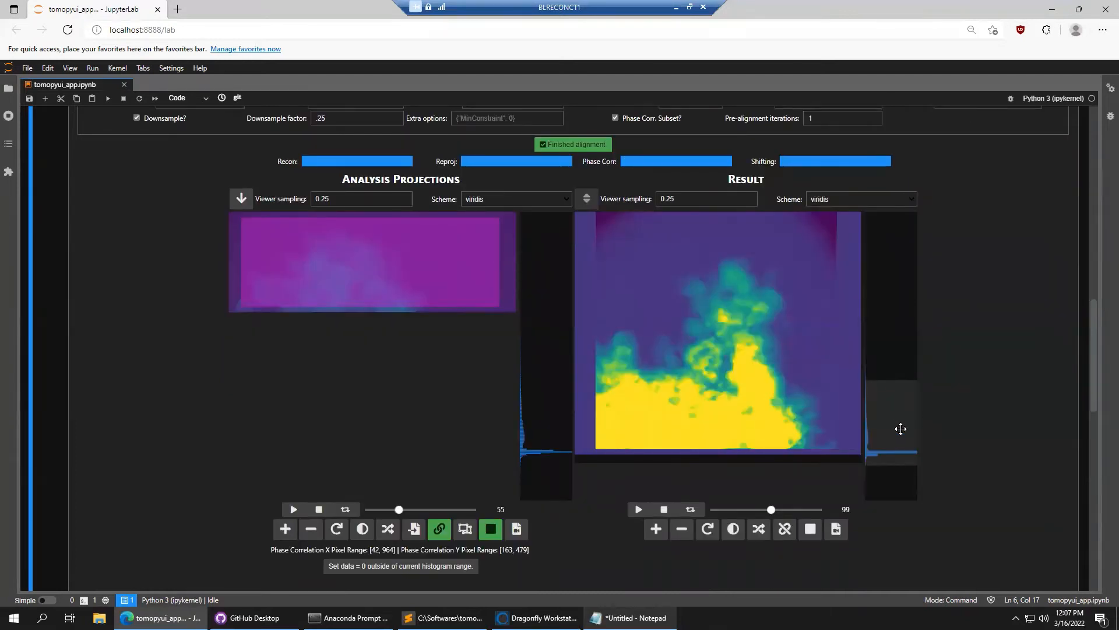
drag(900, 428, 899, 439)
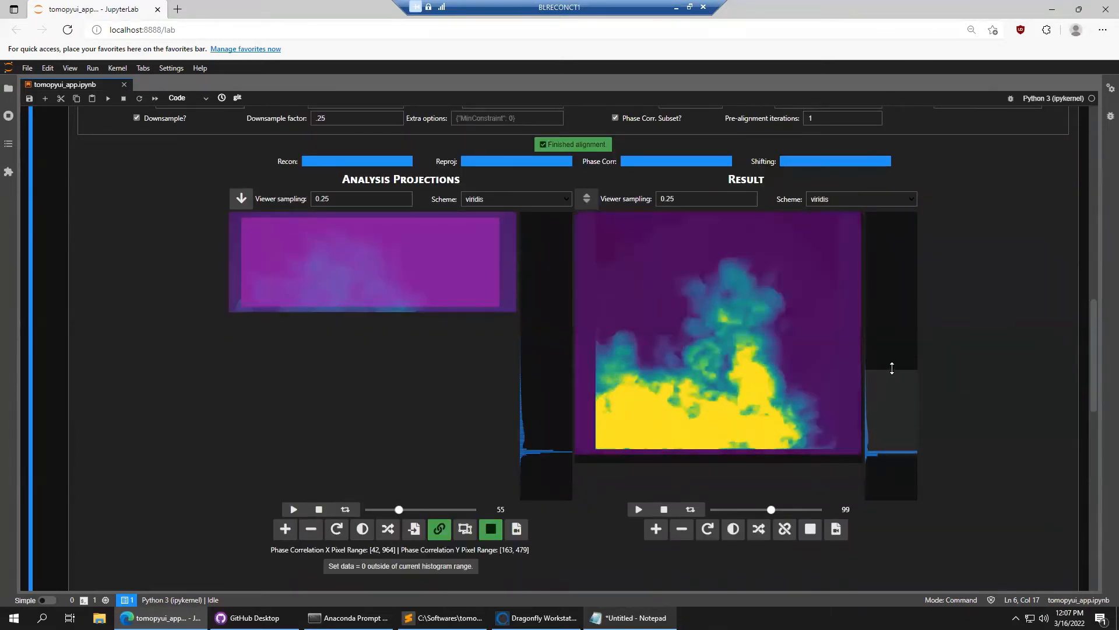
drag(892, 368, 883, 310)
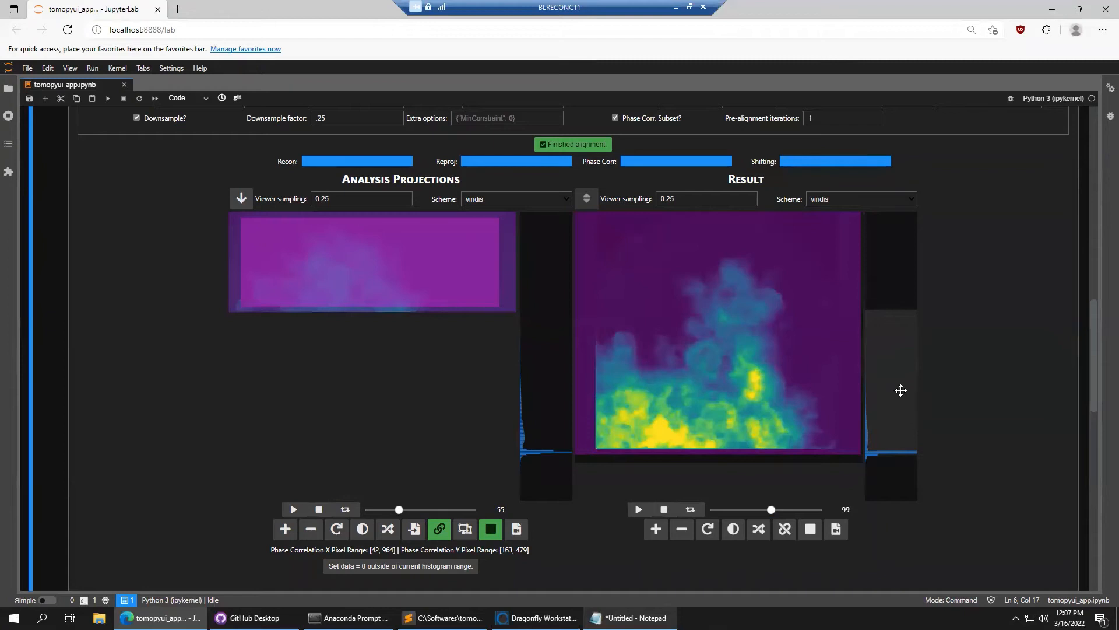
drag(901, 390, 902, 401)
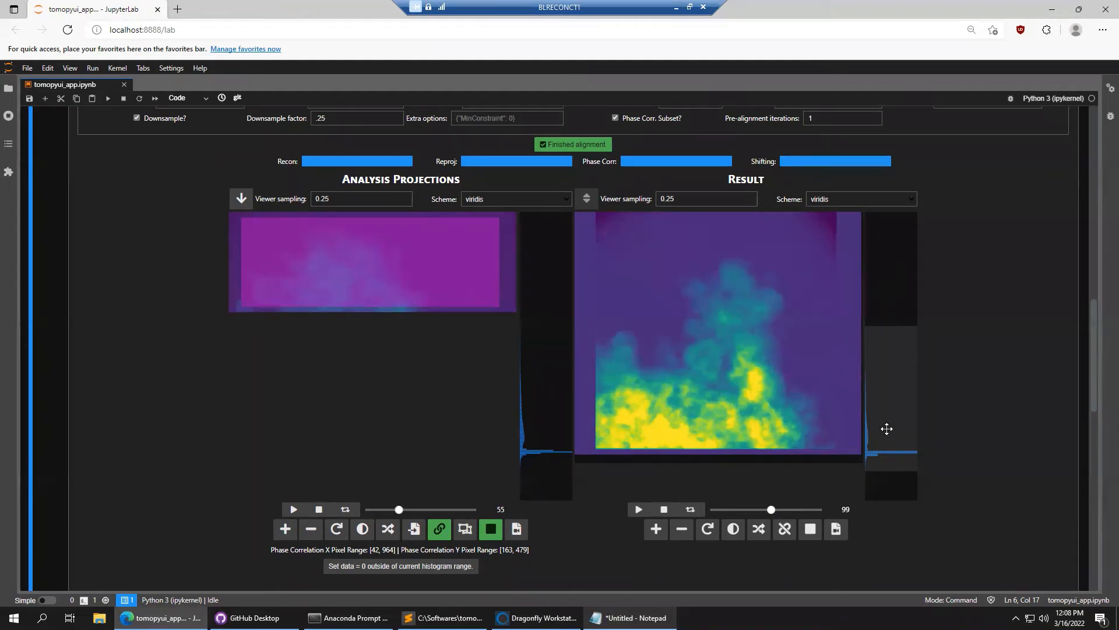
scroll(976, 412, up, 5)
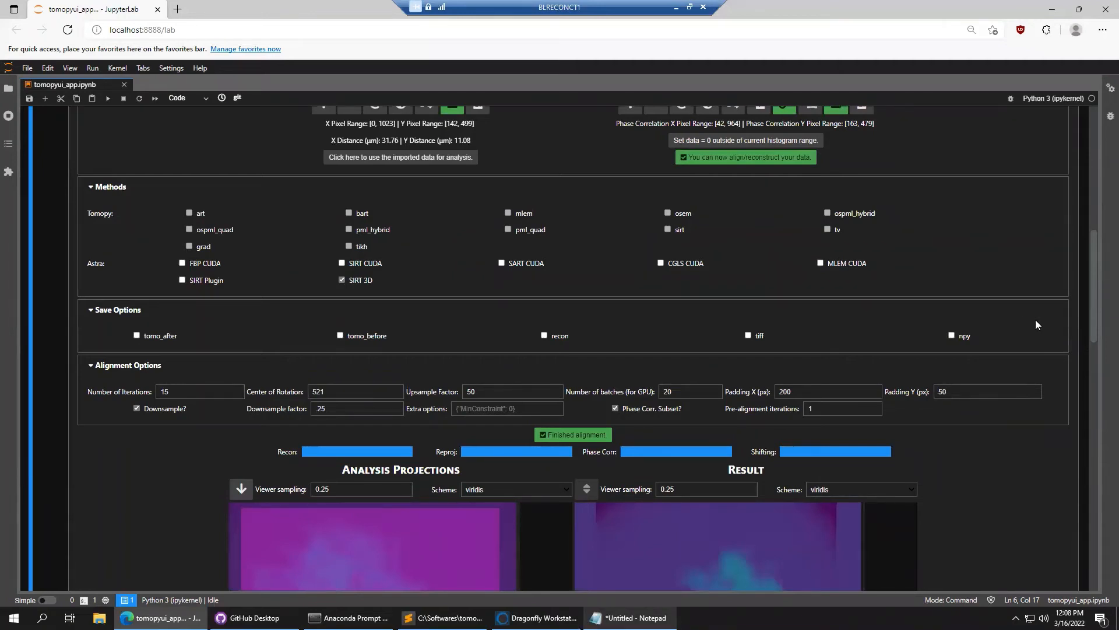
scroll(1021, 349, down, 6)
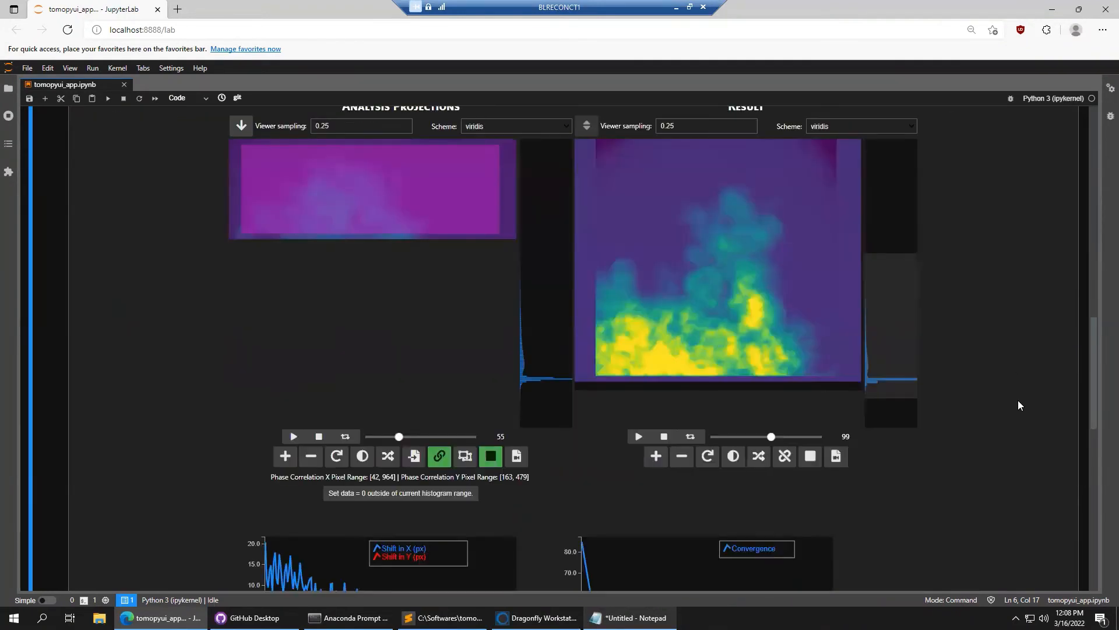
scroll(104, 312, up, 15)
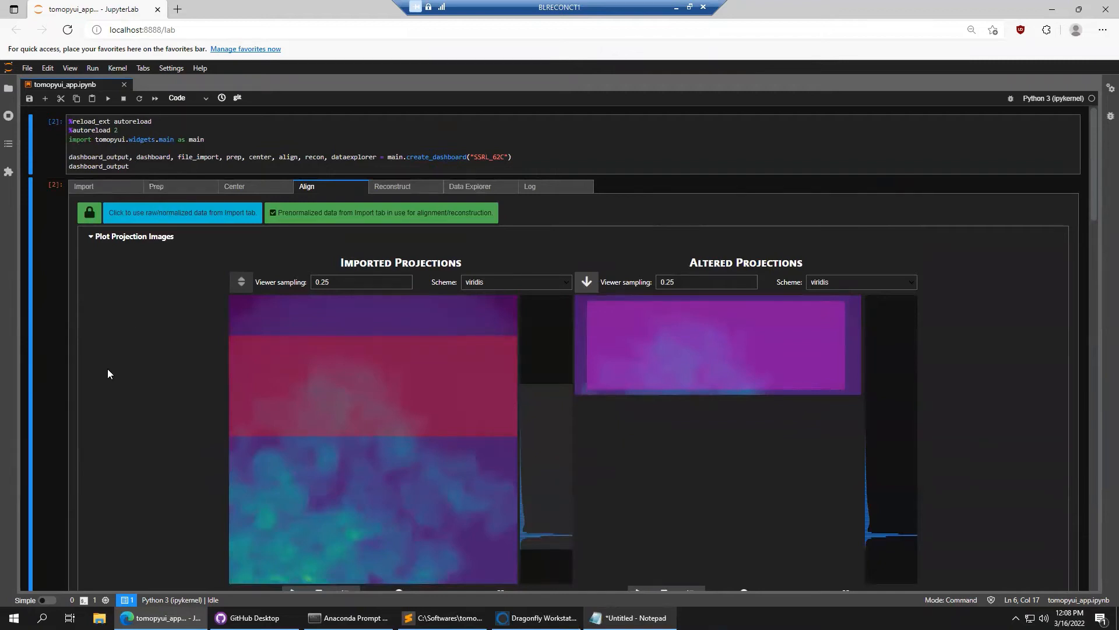
scroll(110, 371, down, 8)
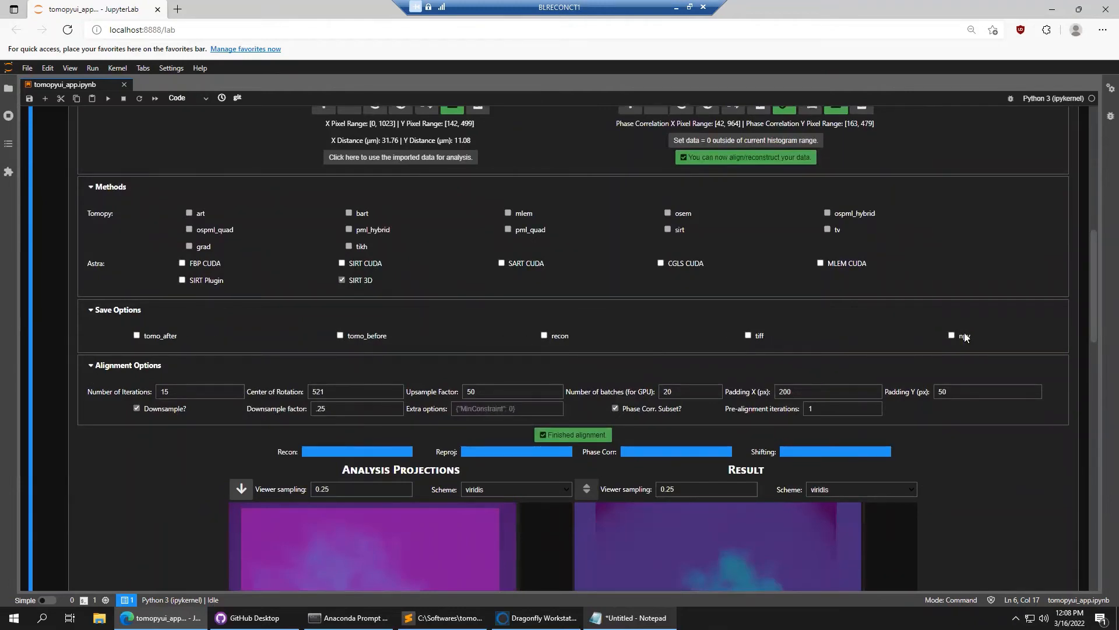
scroll(1074, 331, up, 8)
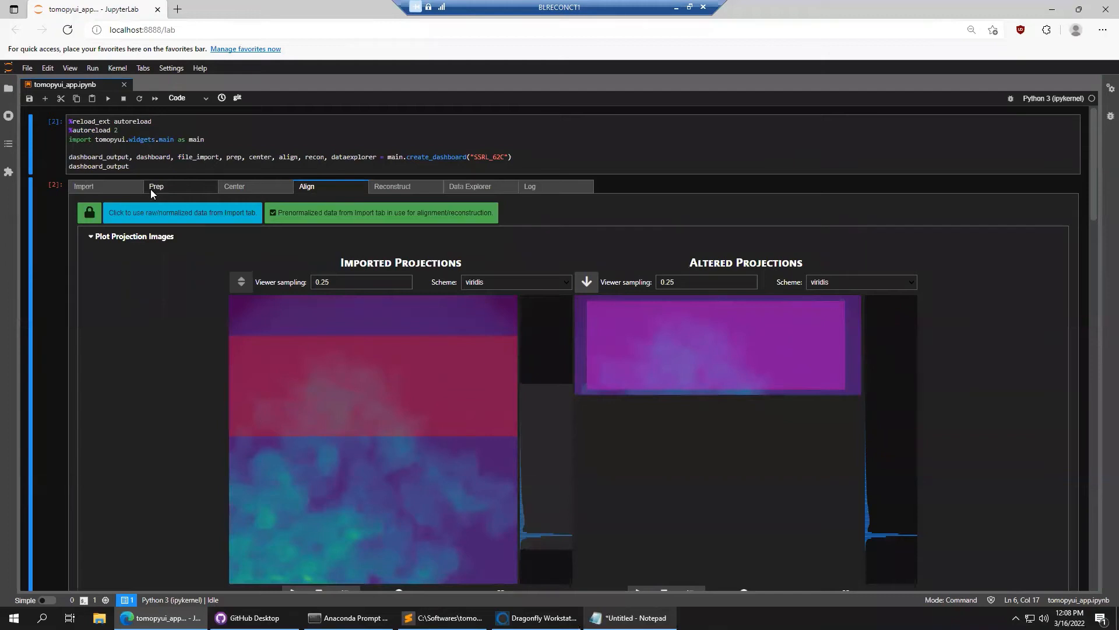
scroll(106, 436, down, 1)
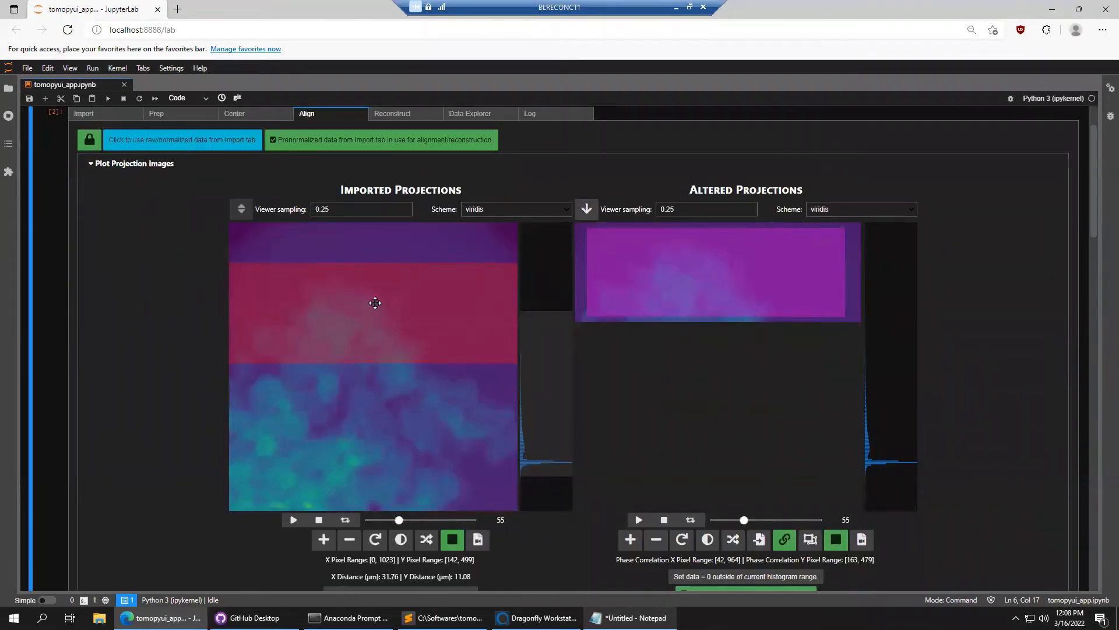
scroll(118, 300, up, 1)
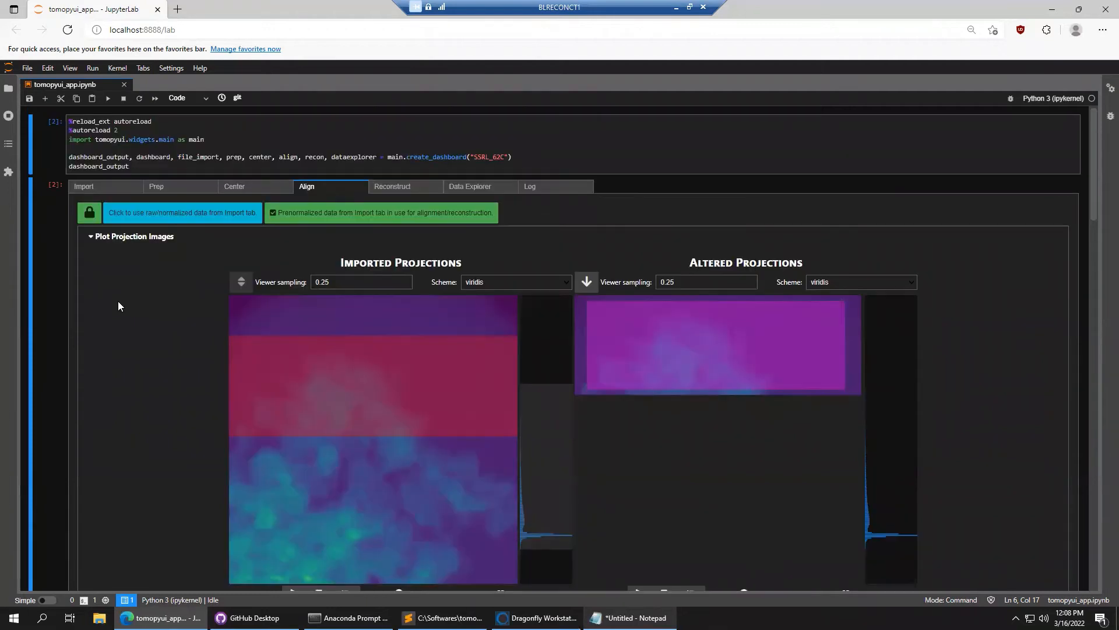
Import normalized_projections.npy from the high_e 08000.00eV folder as prenormalized data
click(95, 189)
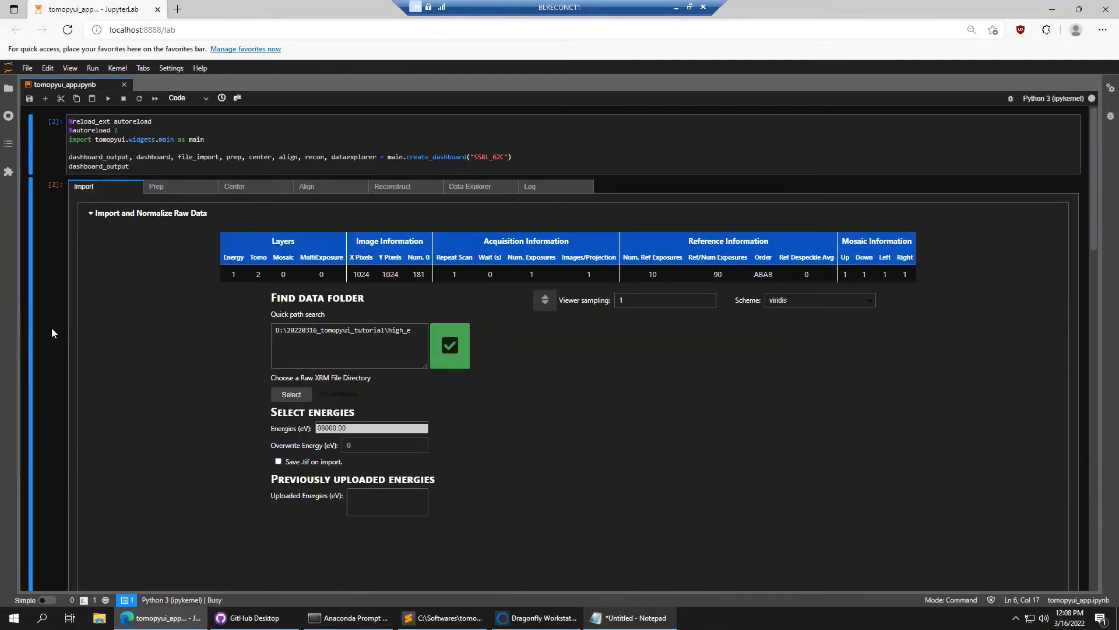
scroll(51, 328, down, 5)
scroll(135, 524, down, 3)
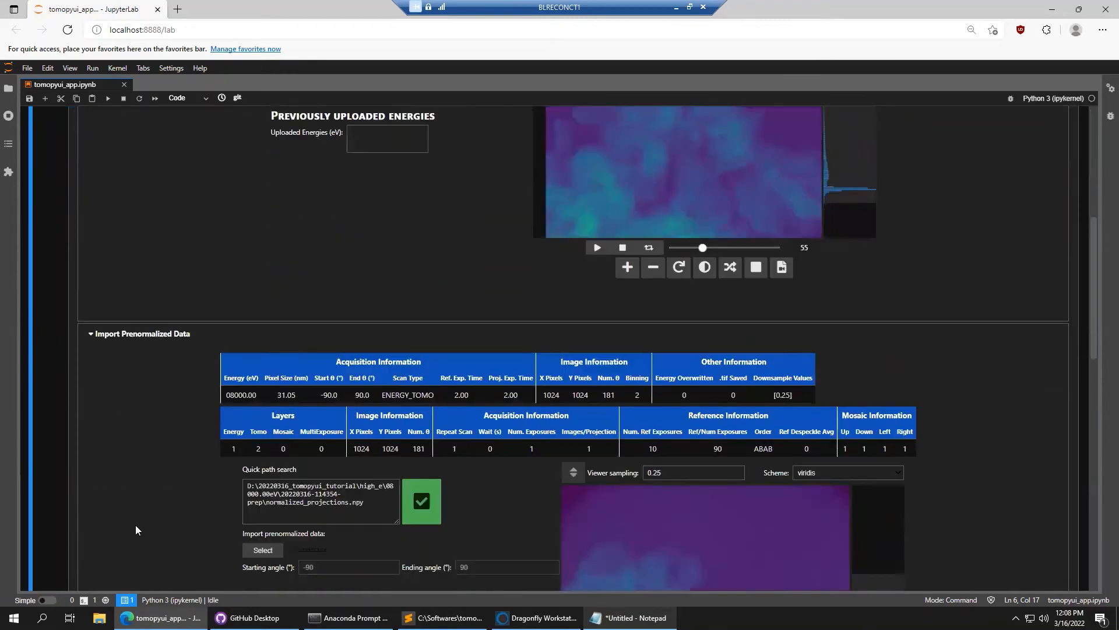
click(263, 405)
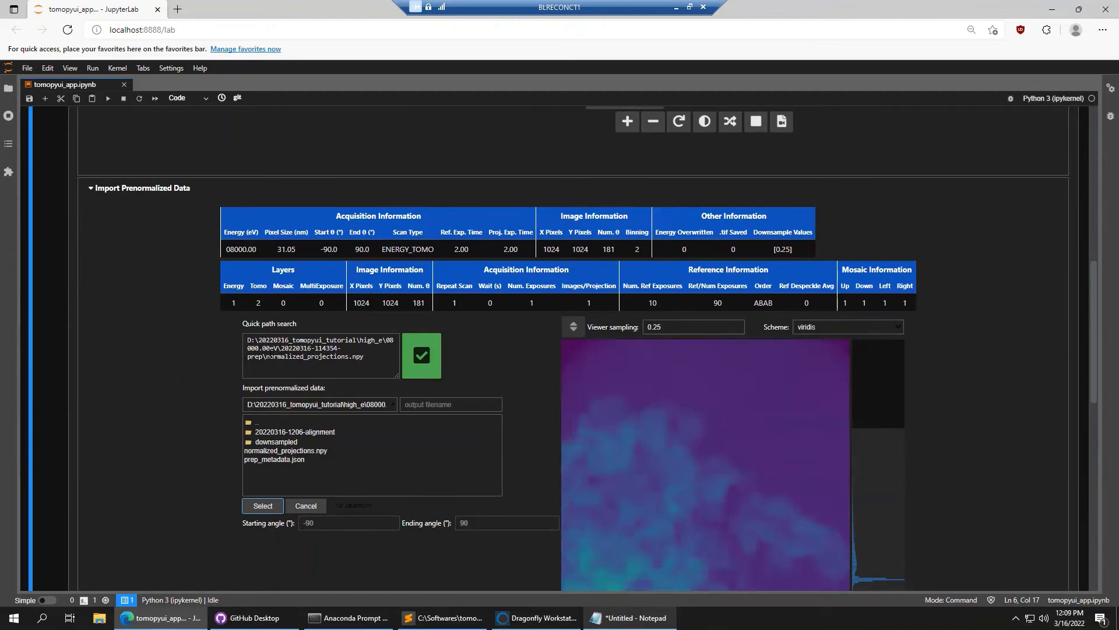
click(258, 424)
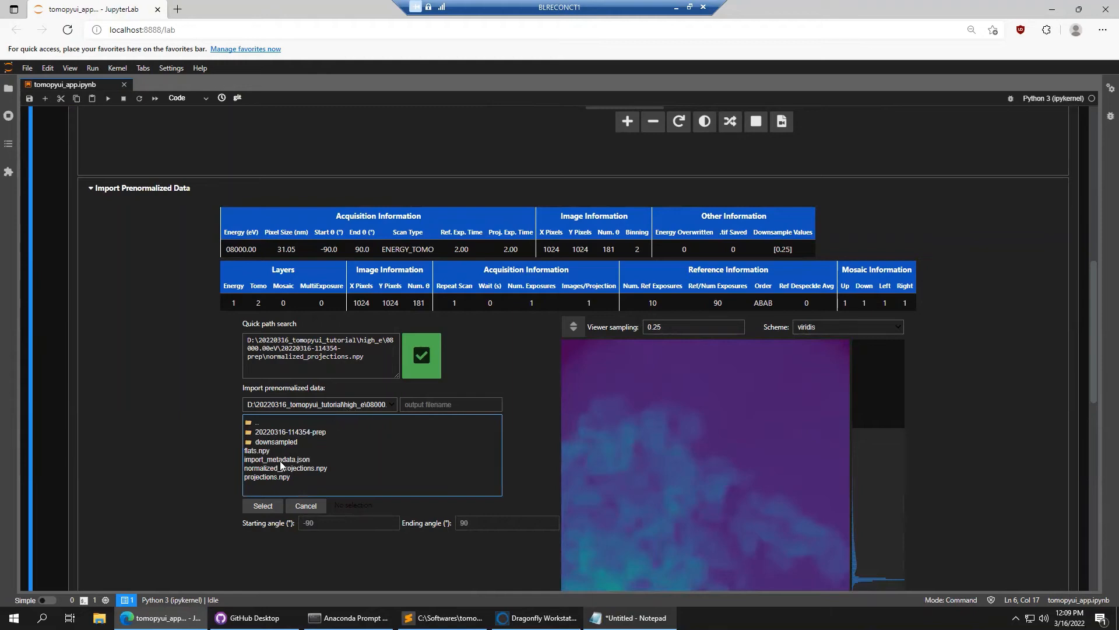
click(288, 468)
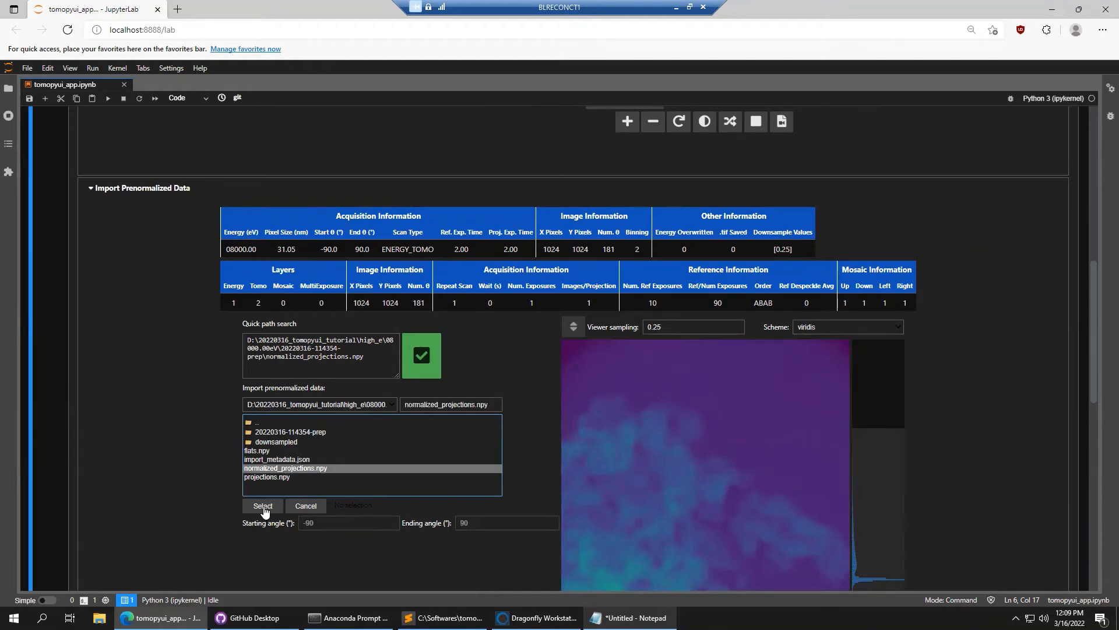
click(263, 506)
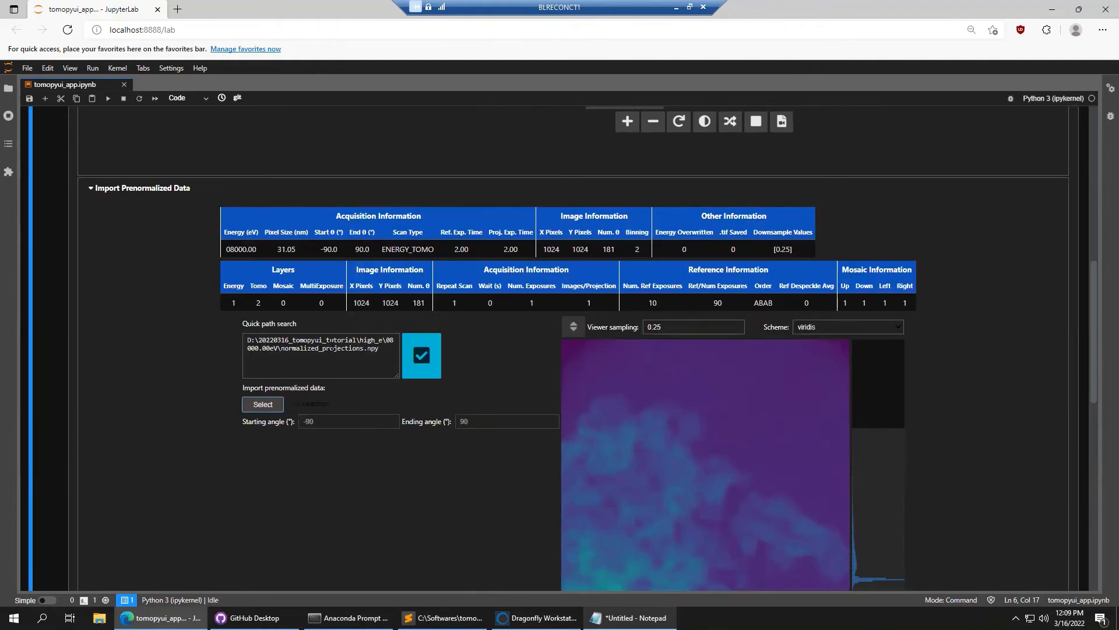
drag(281, 348, 358, 358)
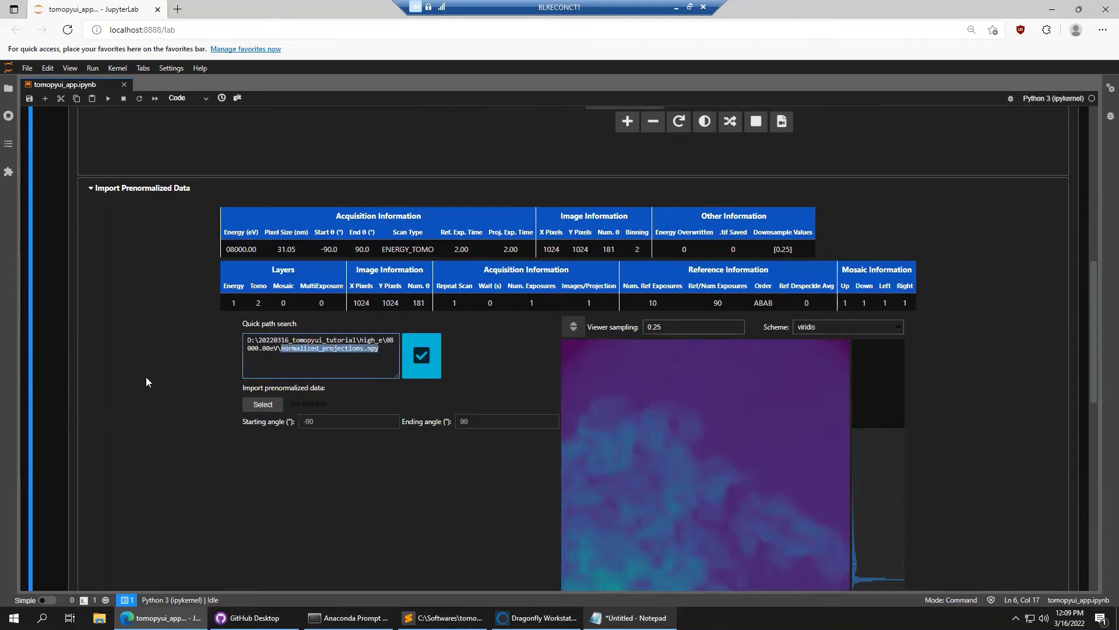
click(427, 357)
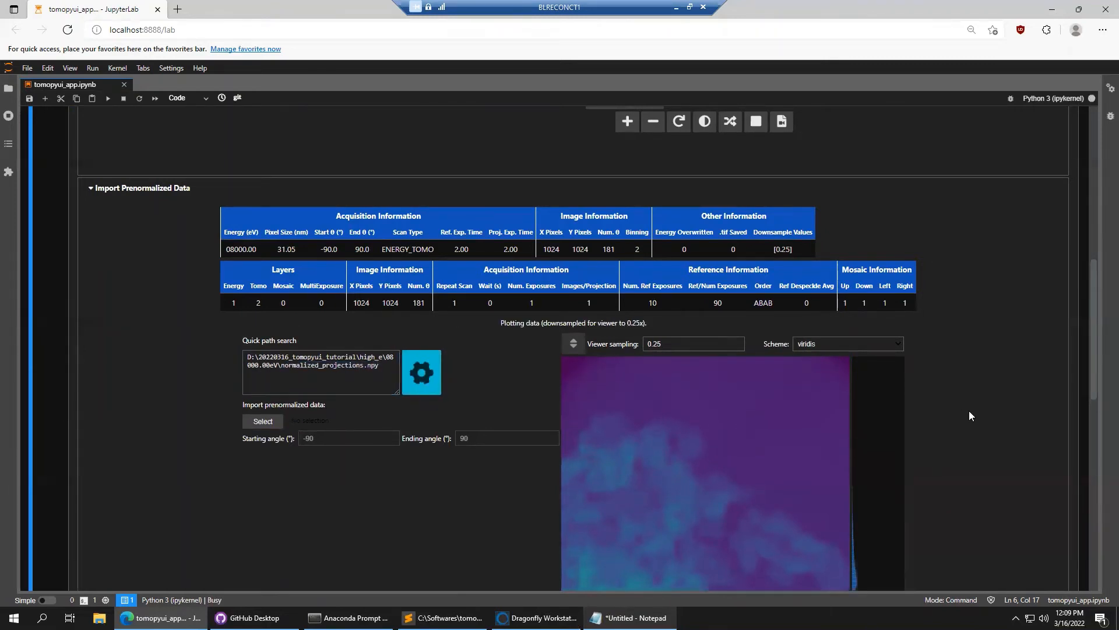
scroll(904, 367, up, 15)
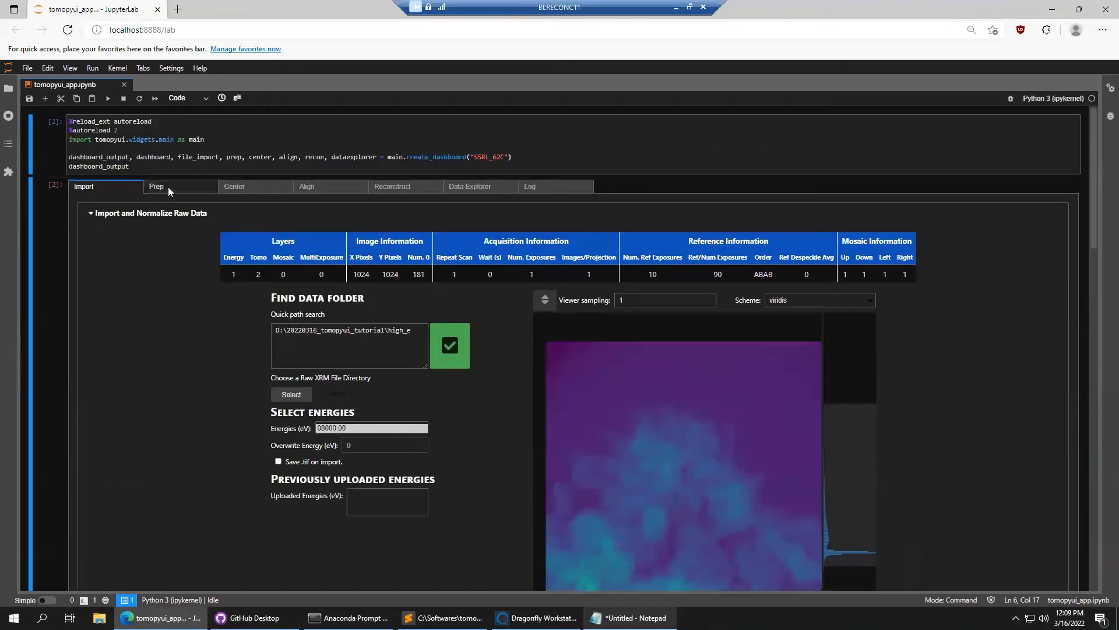
Remove Median Filter from the Prep methods list
click(168, 187)
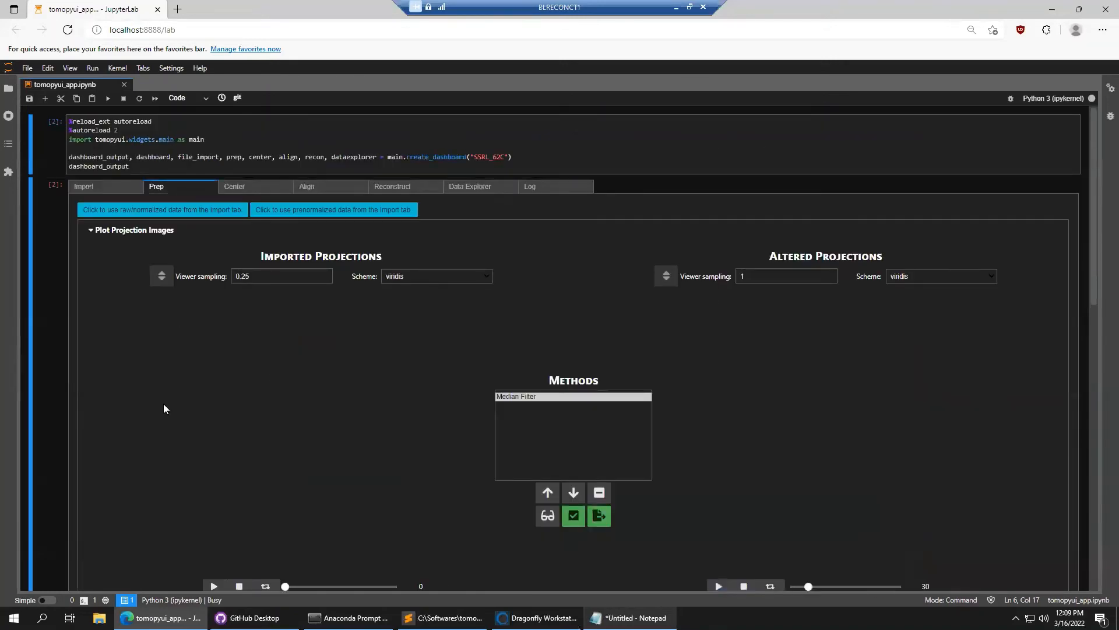
scroll(94, 400, down, 4)
click(605, 275)
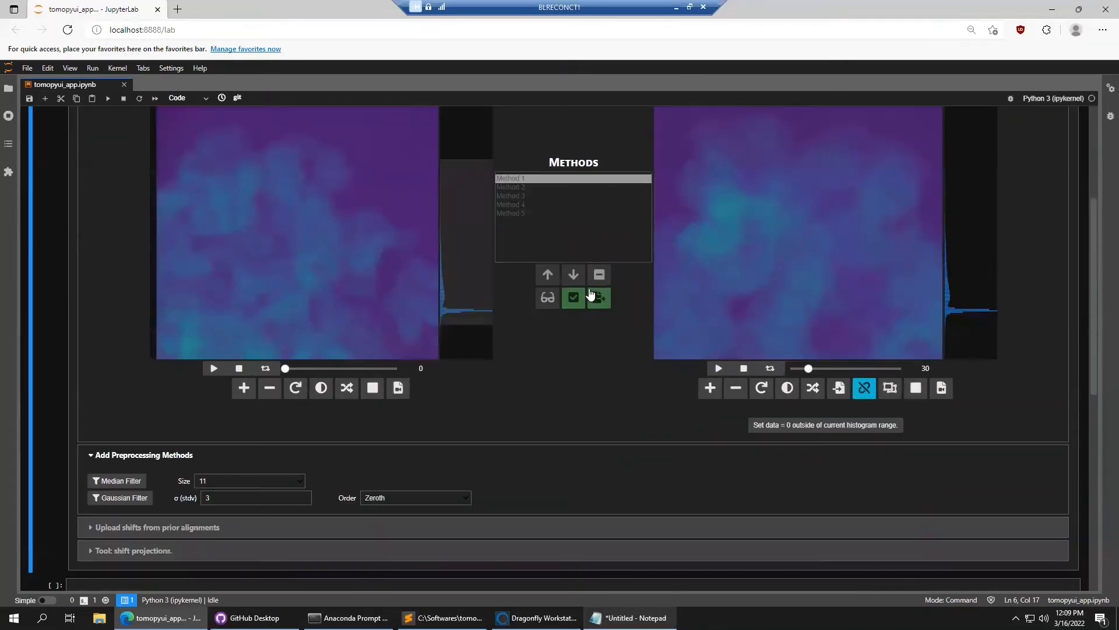
scroll(86, 394, down, 1)
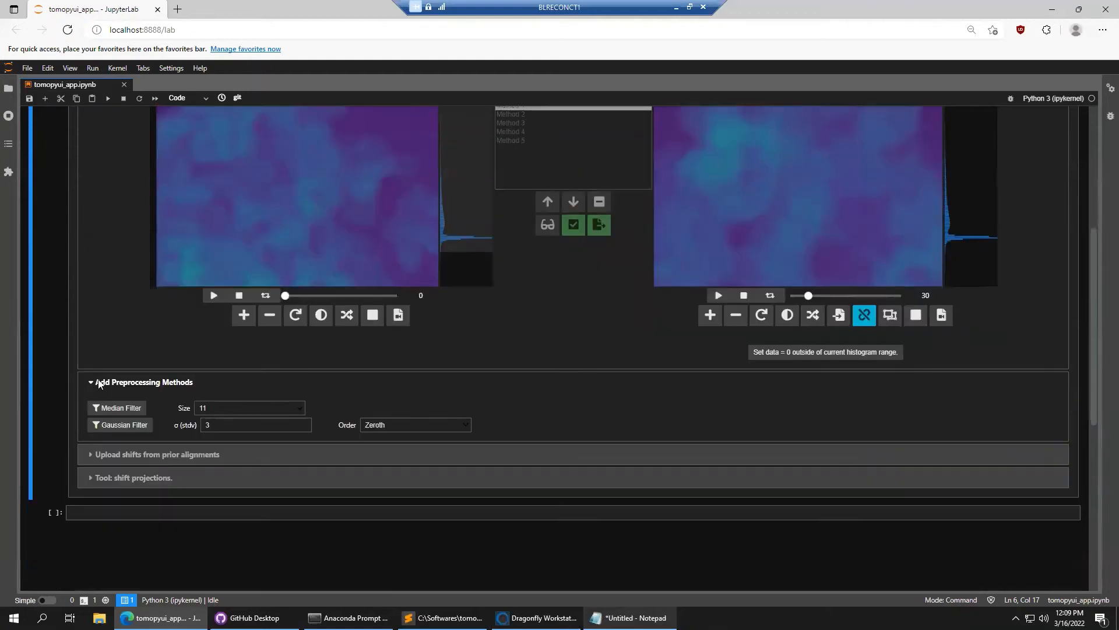
Expand Upload shifts and paste the 08000.00eV folder path copied from Notepad
click(119, 456)
scroll(57, 396, down, 3)
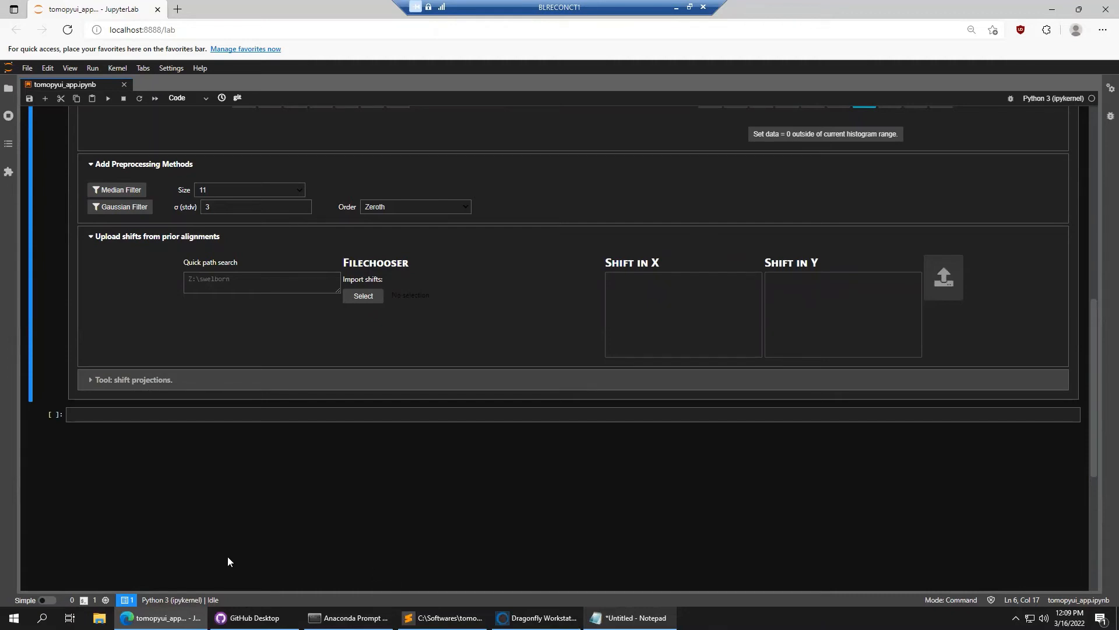
click(633, 617)
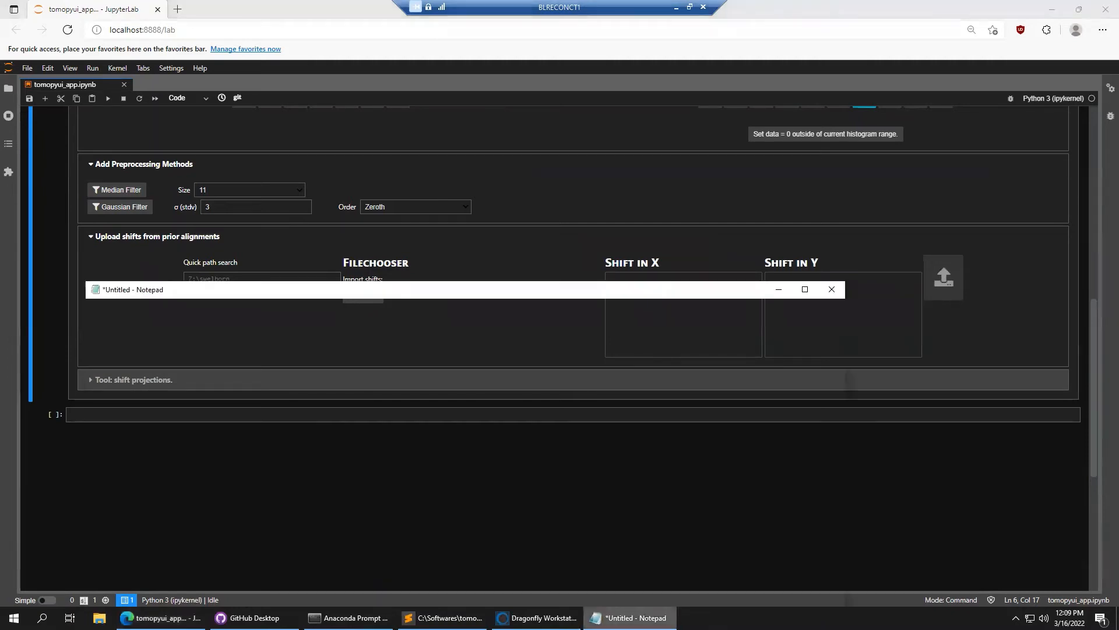
drag(502, 338, 404, 338)
drag(269, 332, 57, 315)
key(ctrl+c)
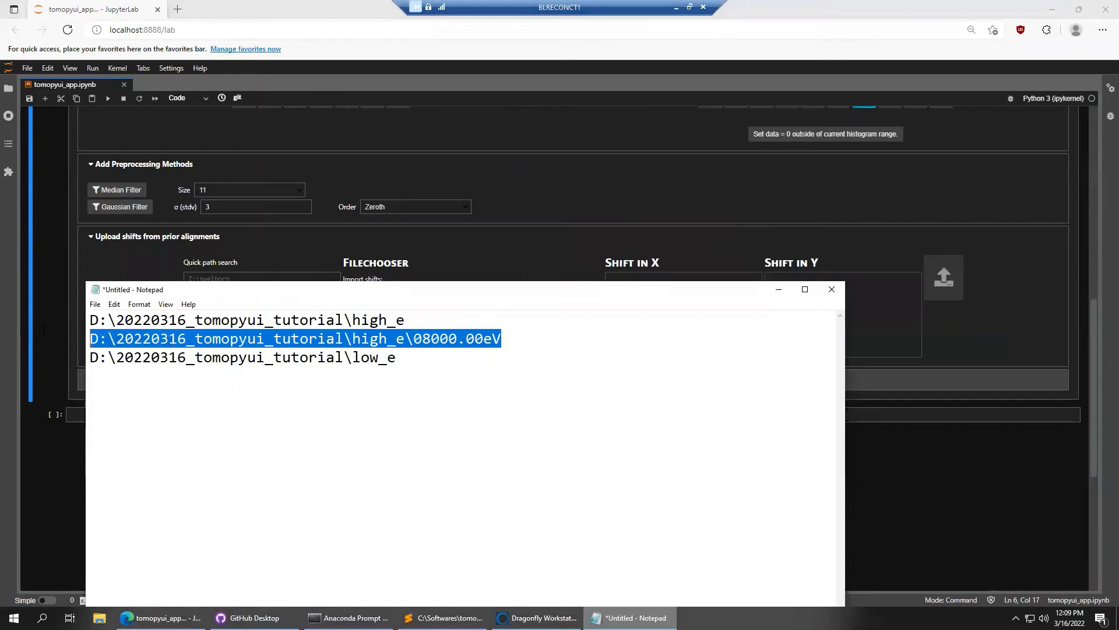
click(61, 300)
click(211, 283)
key(ctrl+v)
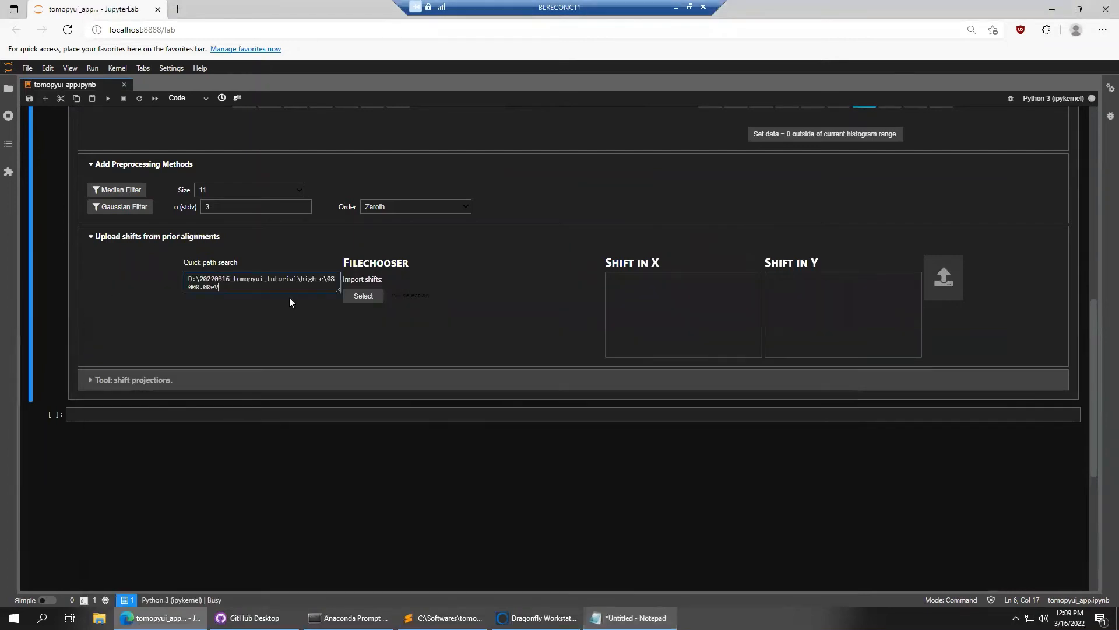
click(373, 298)
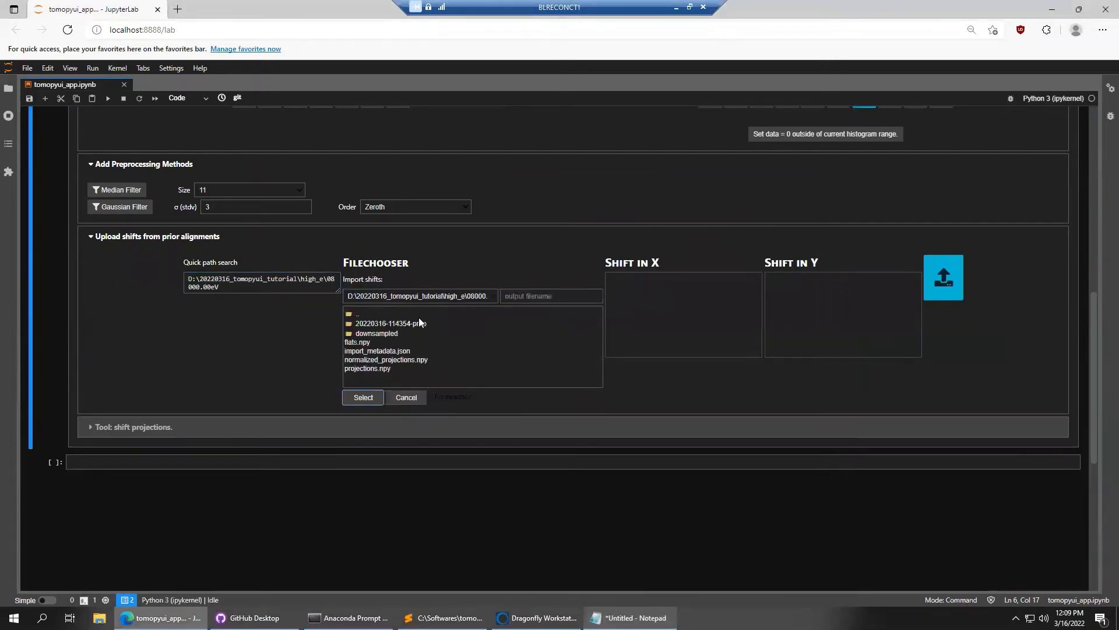
click(389, 324)
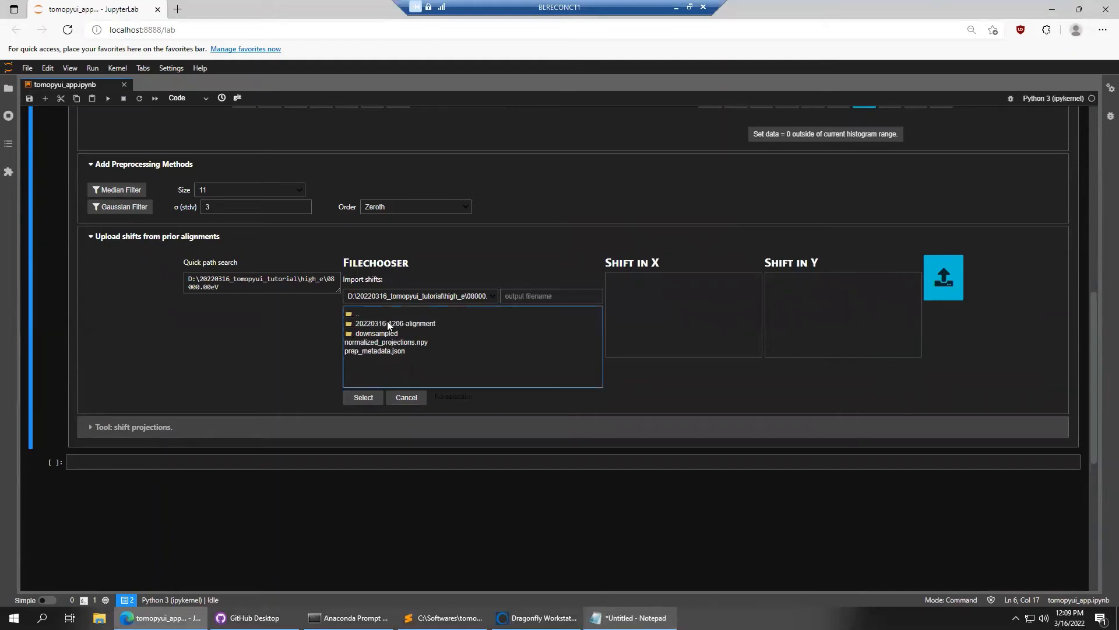
click(424, 324)
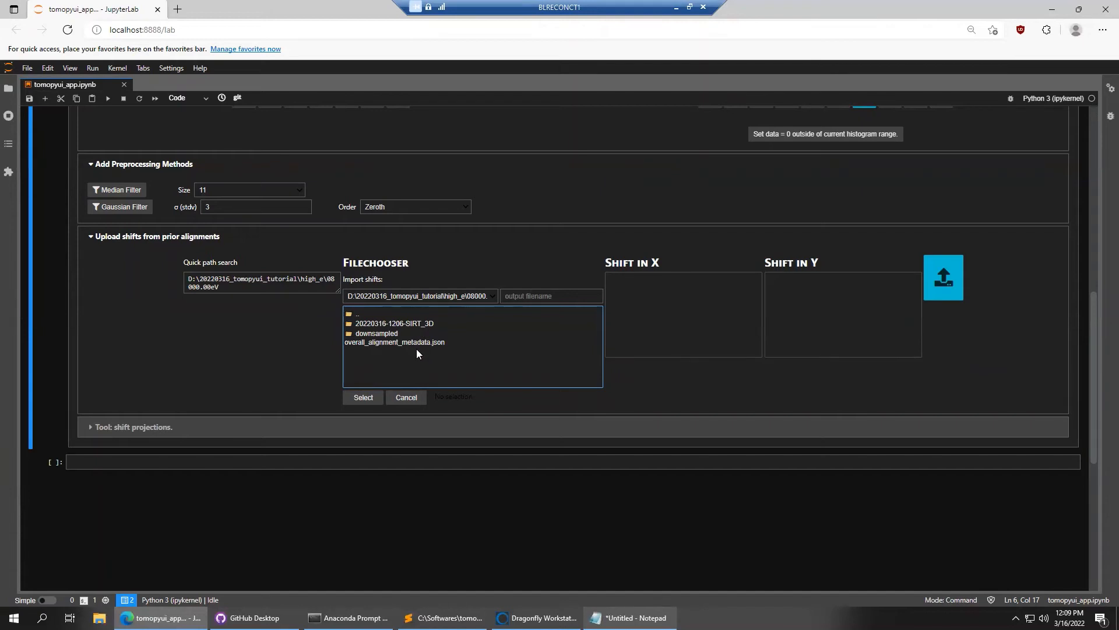
click(423, 323)
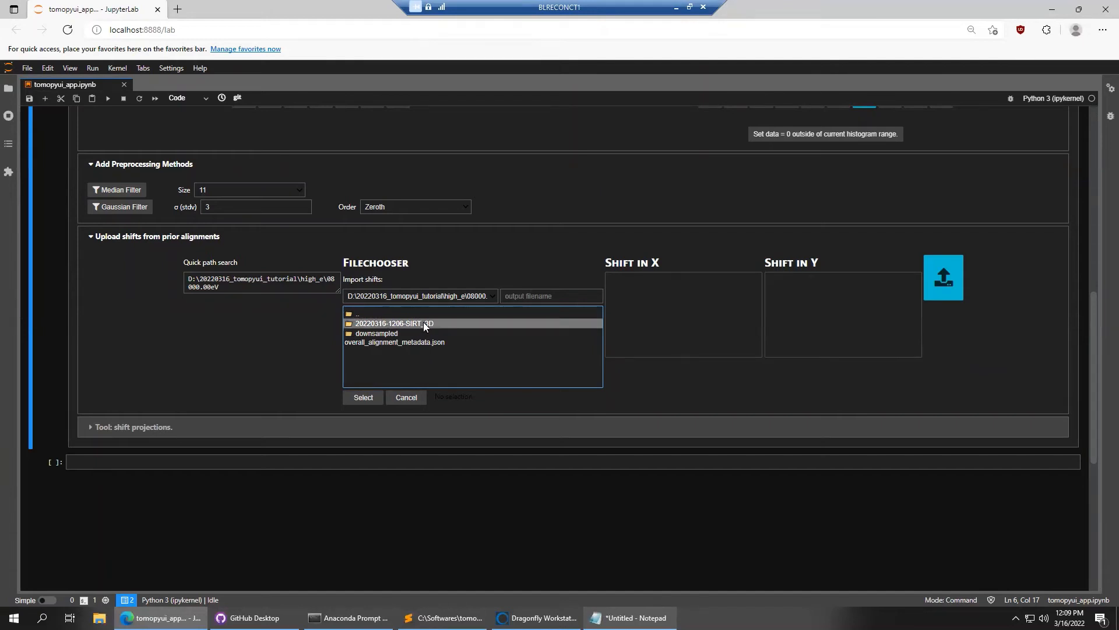
click(364, 398)
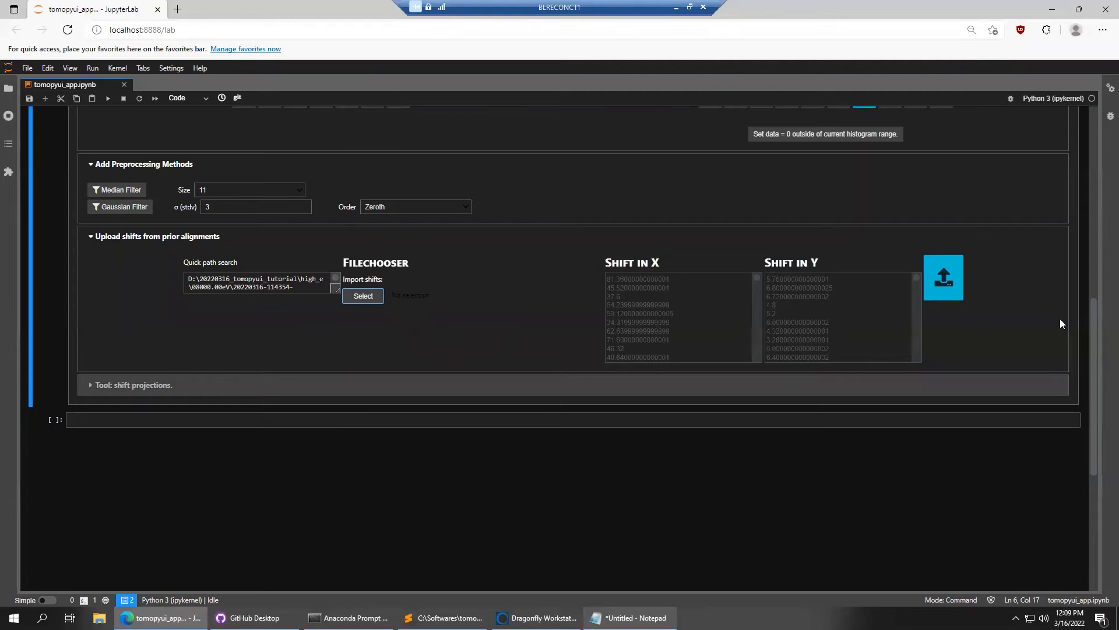
scroll(1059, 319, up, 5)
scroll(1037, 462, down, 2)
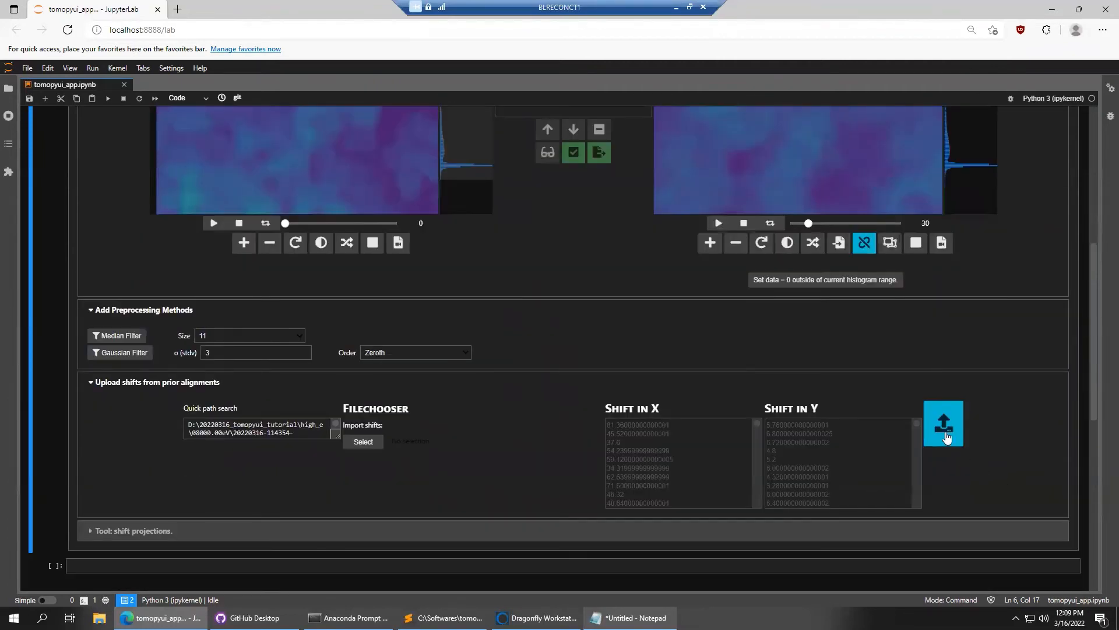
Add the loaded shifts as a Shift method and compare altered and imported projections
click(944, 436)
scroll(1035, 420, up, 3)
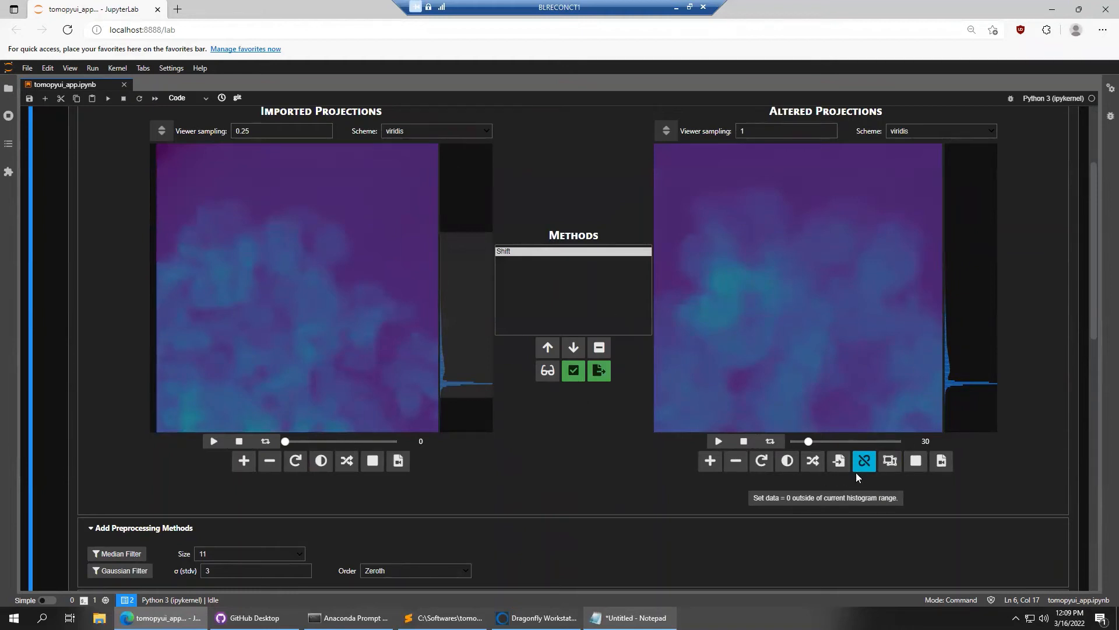
click(838, 460)
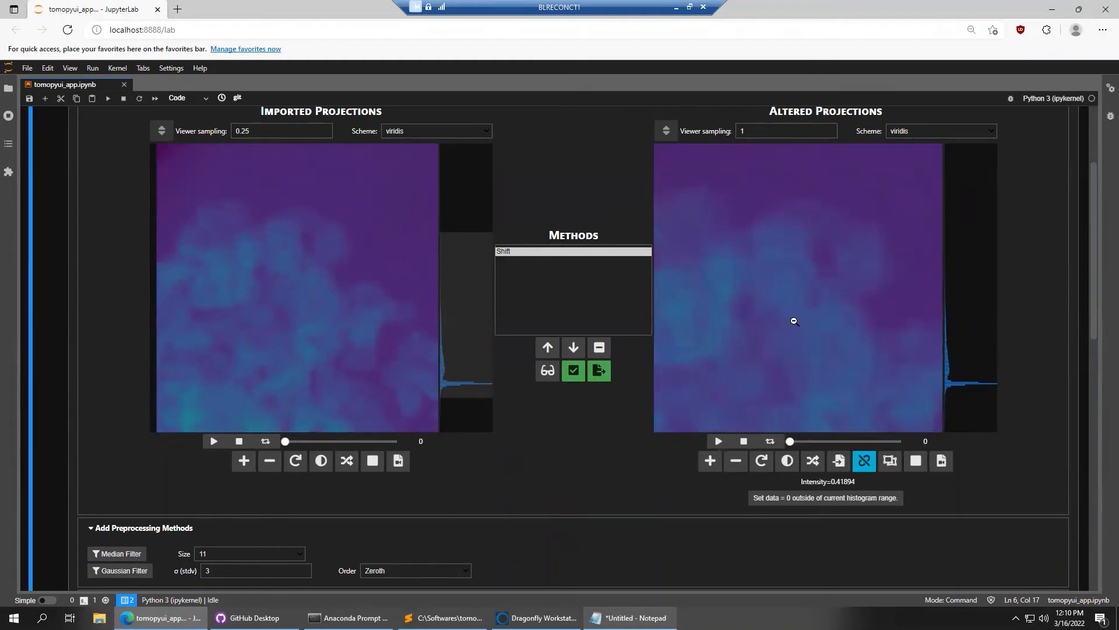
drag(840, 309, 824, 290)
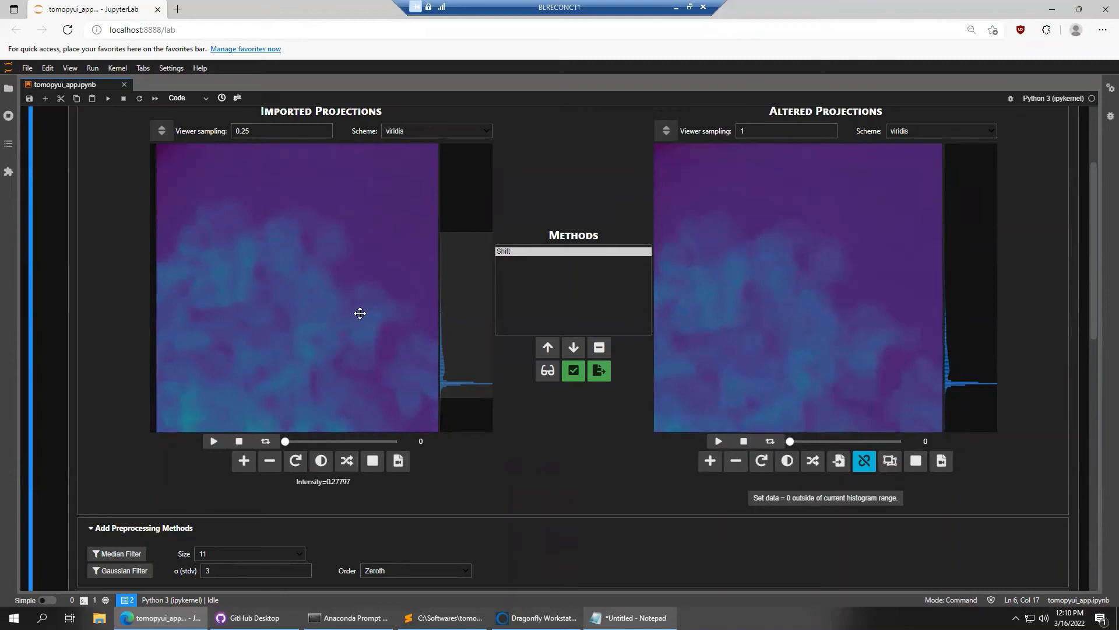
drag(360, 312, 375, 312)
scroll(102, 213, up, 3)
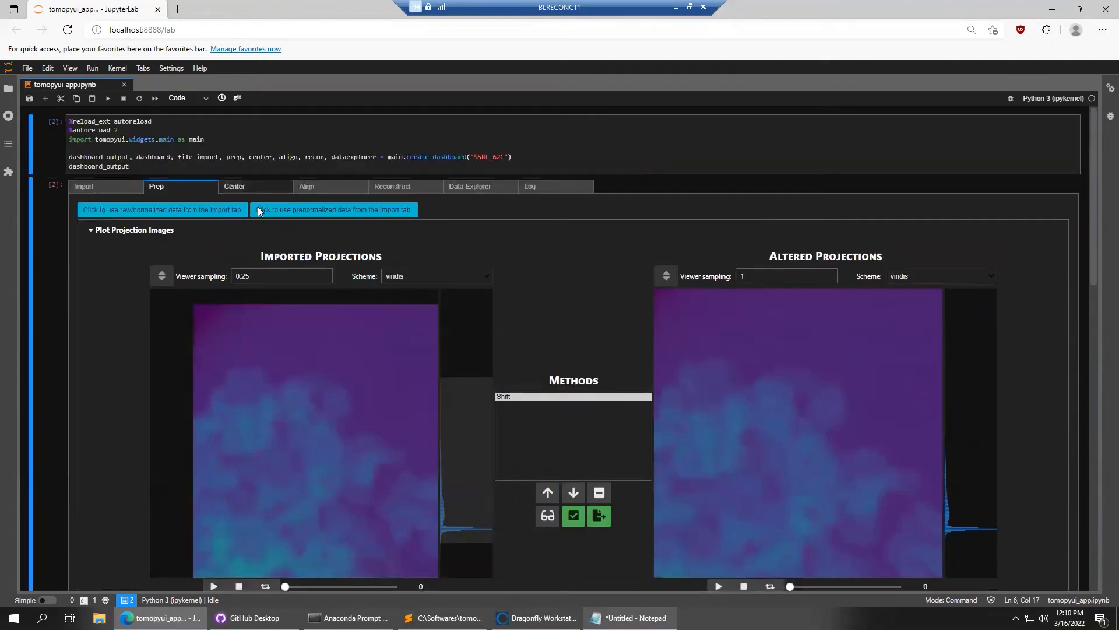
Use the prenormalized data, turn off saving, and run the shift
click(311, 212)
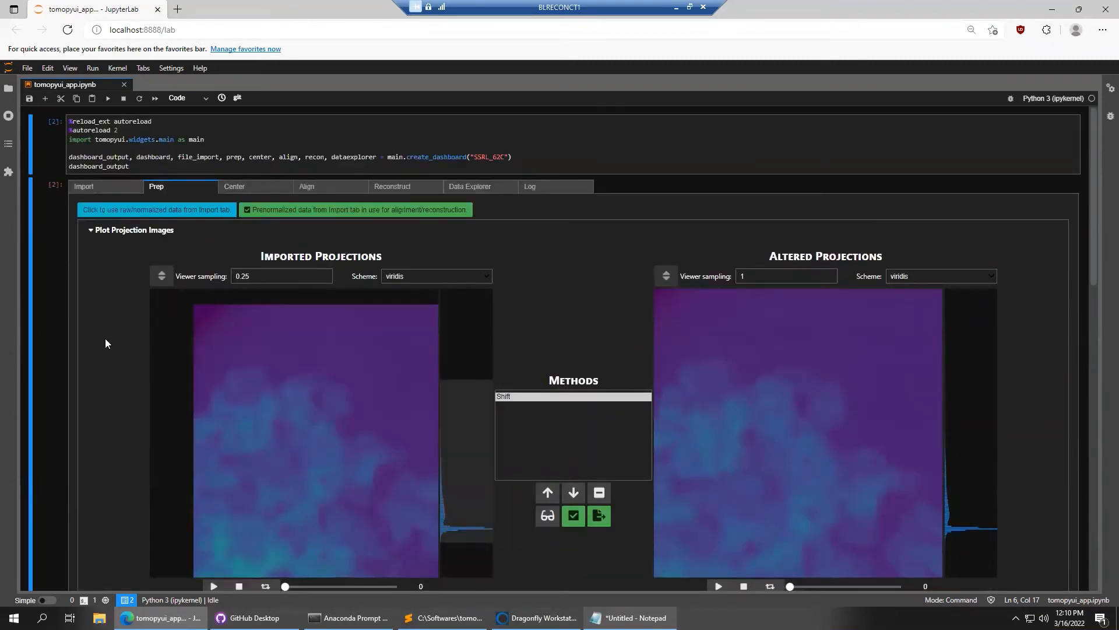
scroll(99, 295, down, 3)
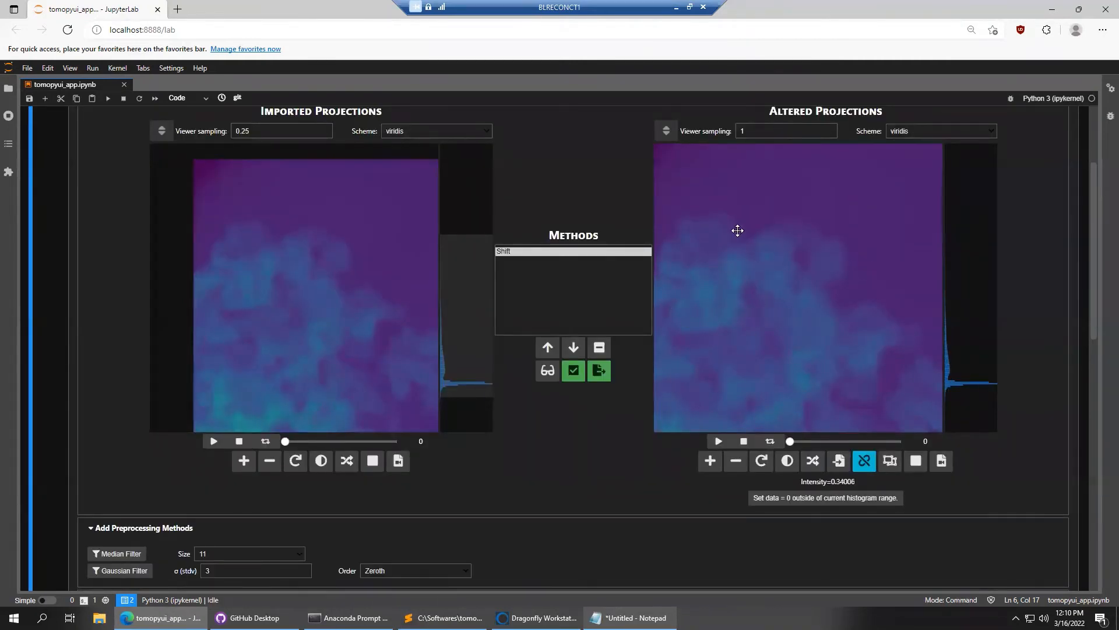
drag(736, 232, 778, 266)
drag(832, 330, 767, 282)
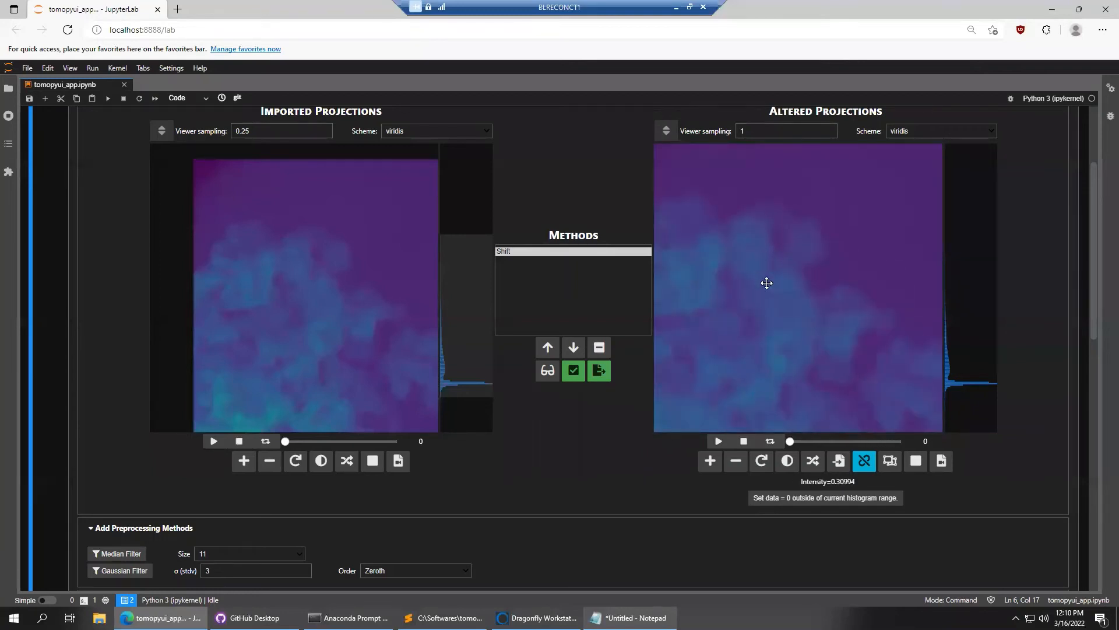
click(600, 373)
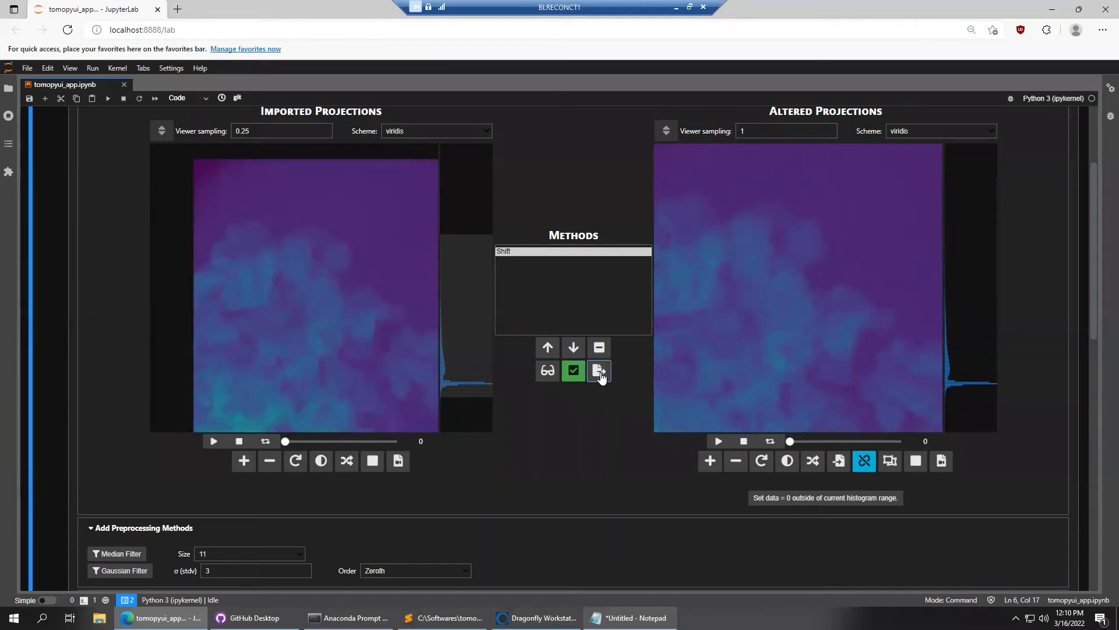
click(574, 376)
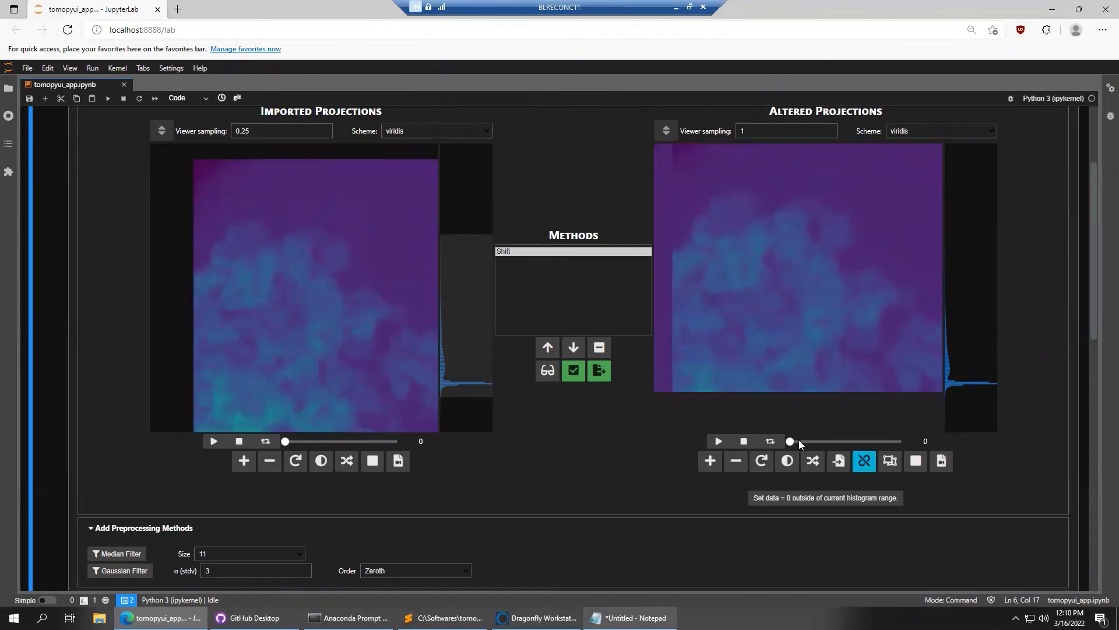
Review shifted projections 121, 96 and 48
drag(795, 441, 865, 441)
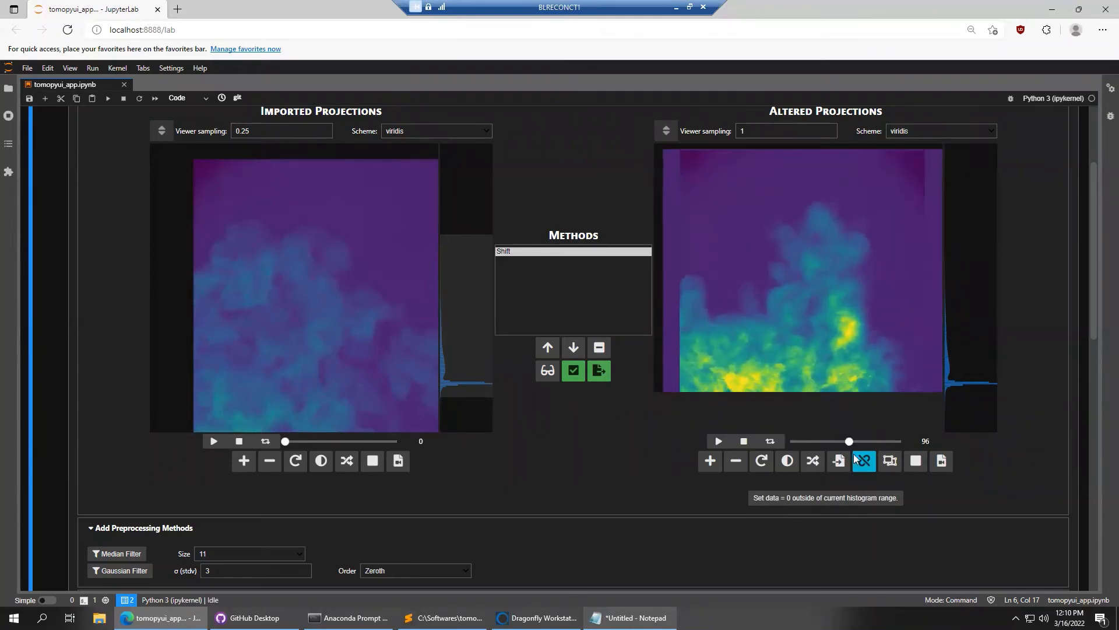
drag(864, 441, 851, 445)
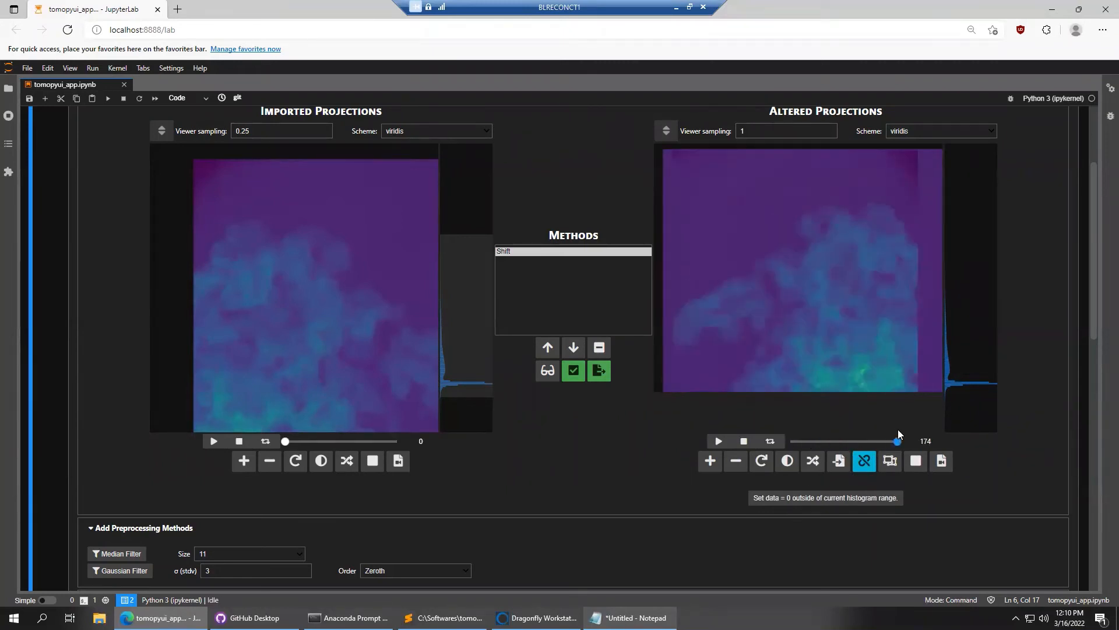
click(823, 441)
scroll(1012, 288, up, 3)
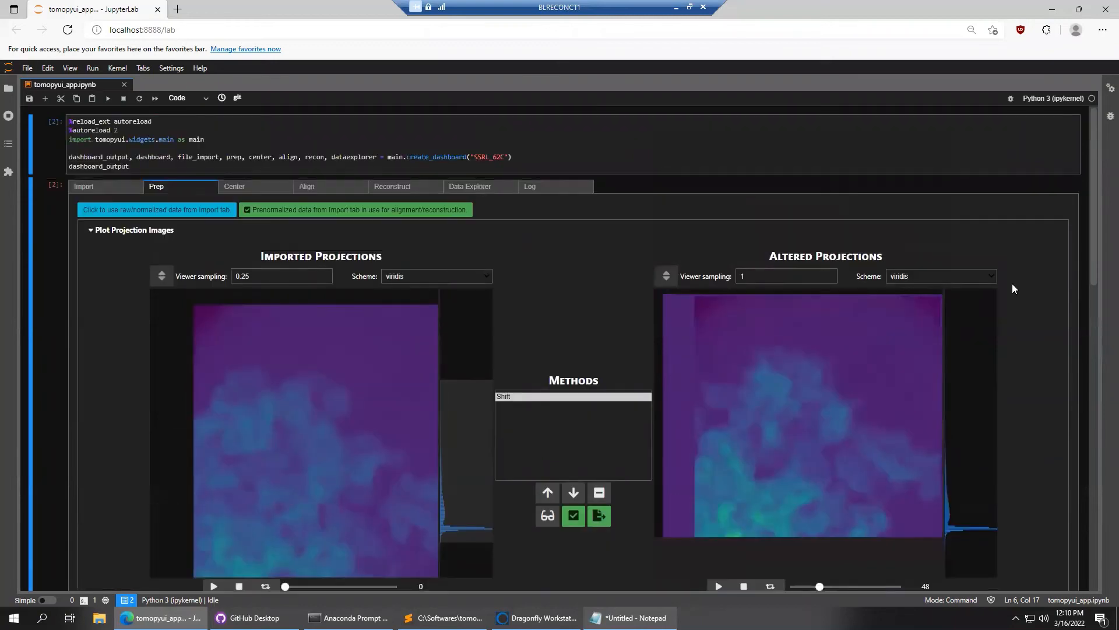
On the reconstruction page, tick SIRT Plugin and CGLS CUDA so all seven Astra methods are checked
click(397, 188)
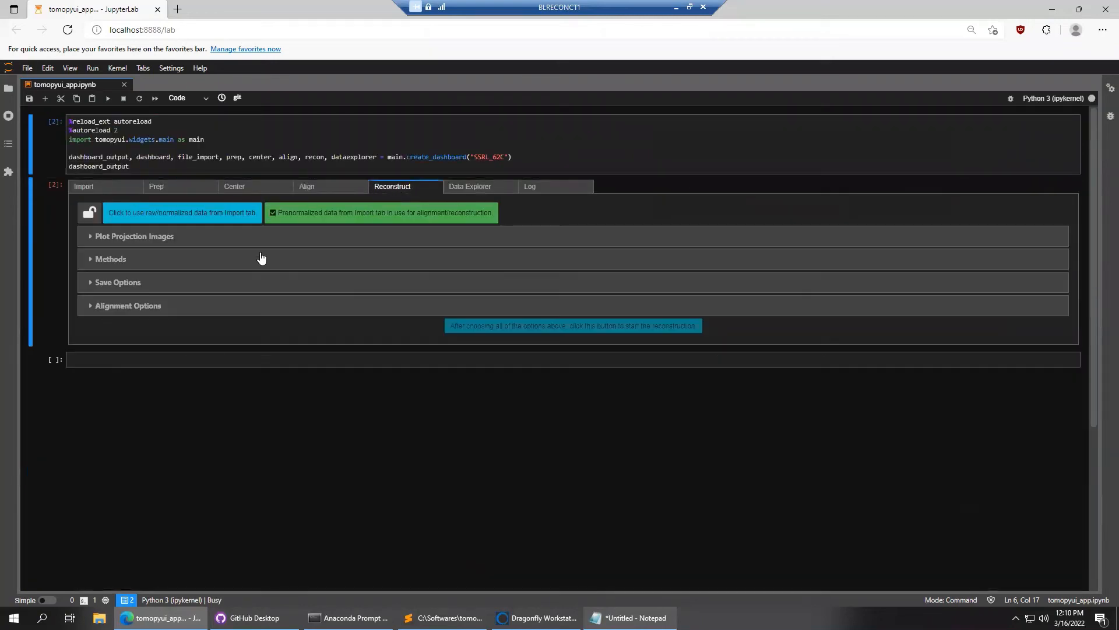
click(87, 220)
scroll(58, 257, down, 3)
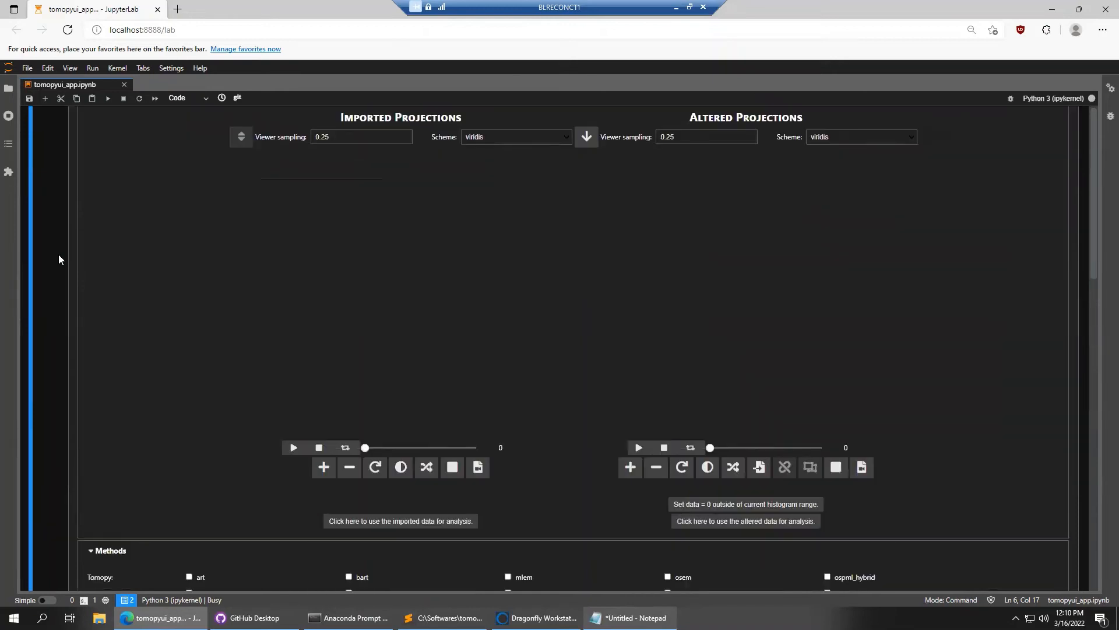
scroll(58, 257, down, 4)
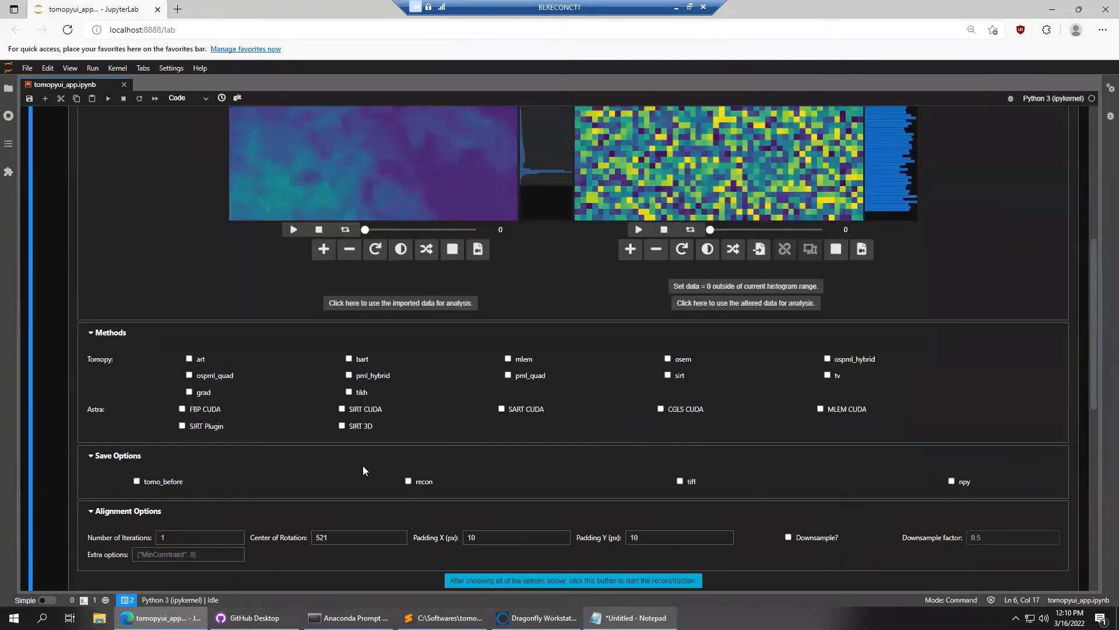
click(191, 428)
click(667, 406)
scroll(148, 213, up, 3)
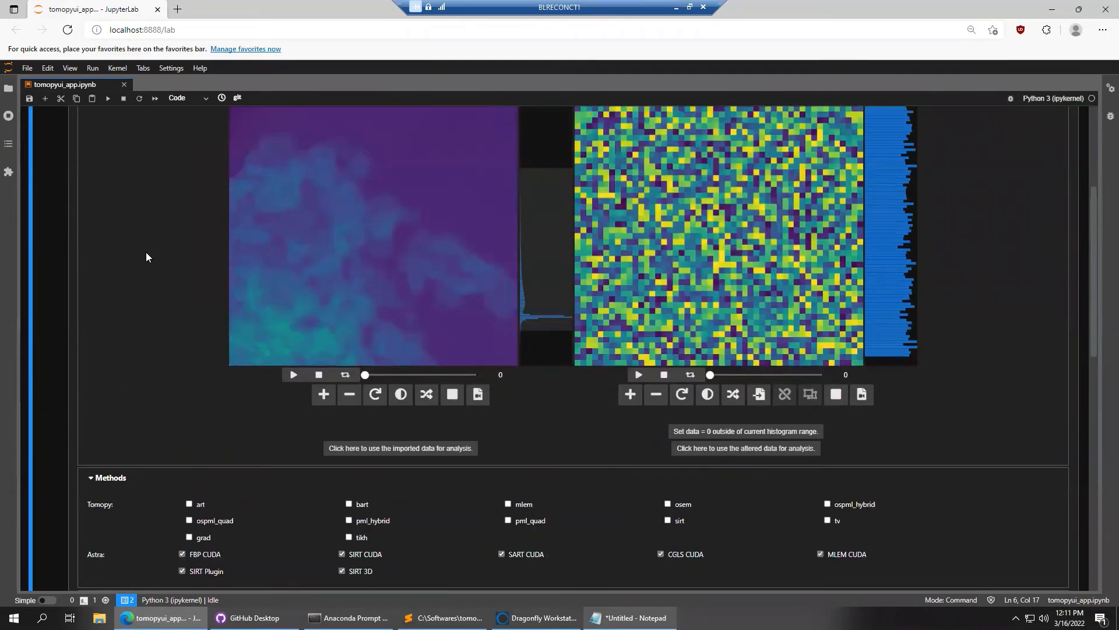
scroll(148, 255, up, 1)
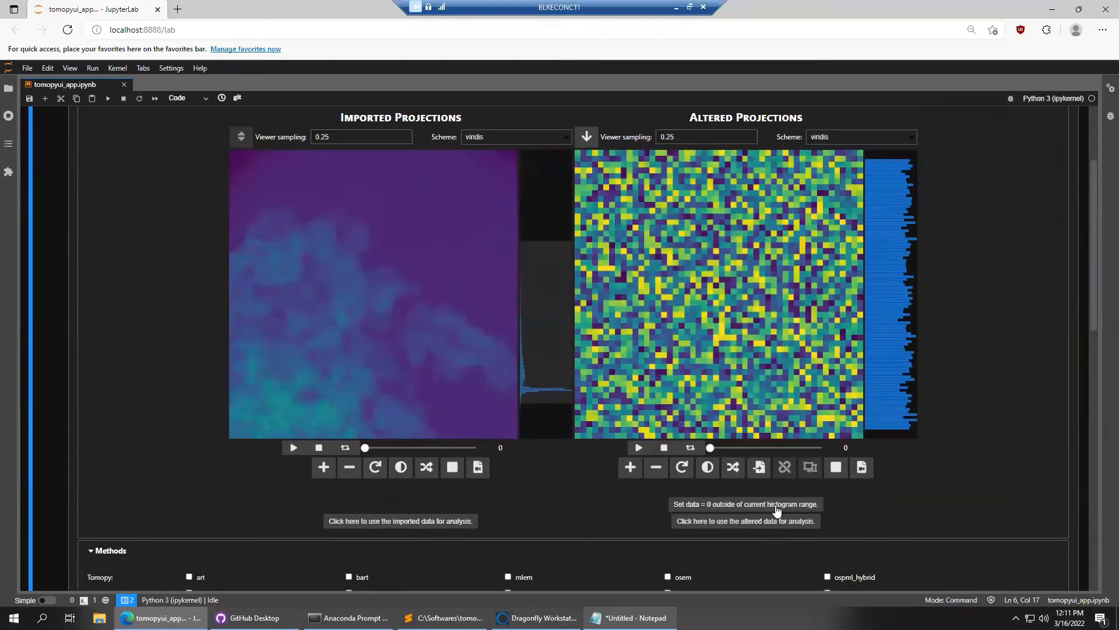
Crop the copied projections to an ROI of X 26–969, Y 151–830 and use that altered data
click(759, 467)
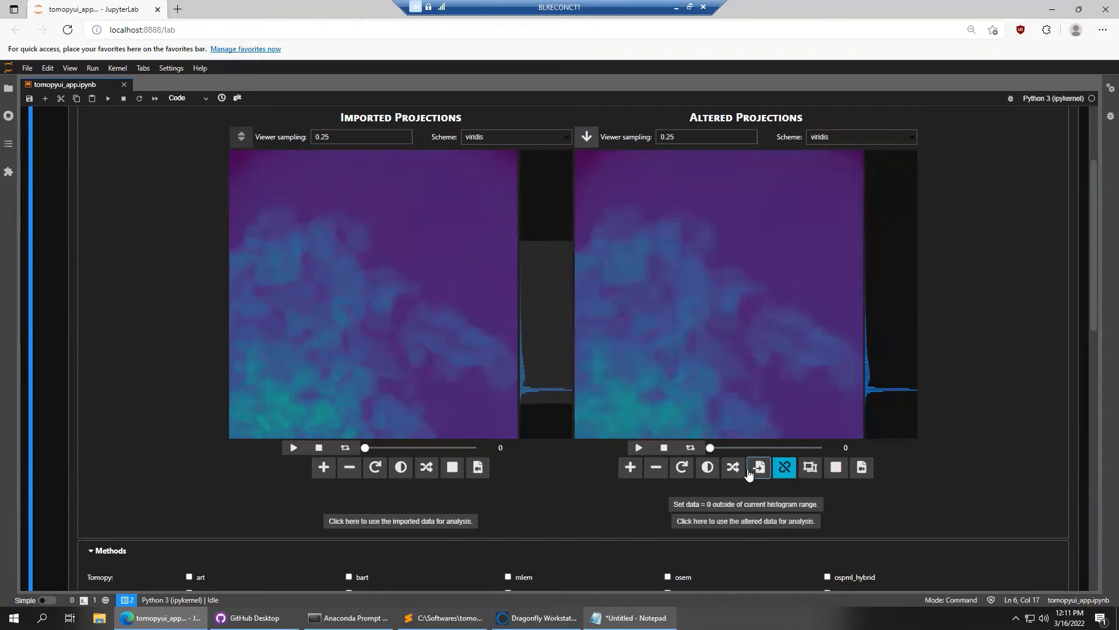
click(452, 467)
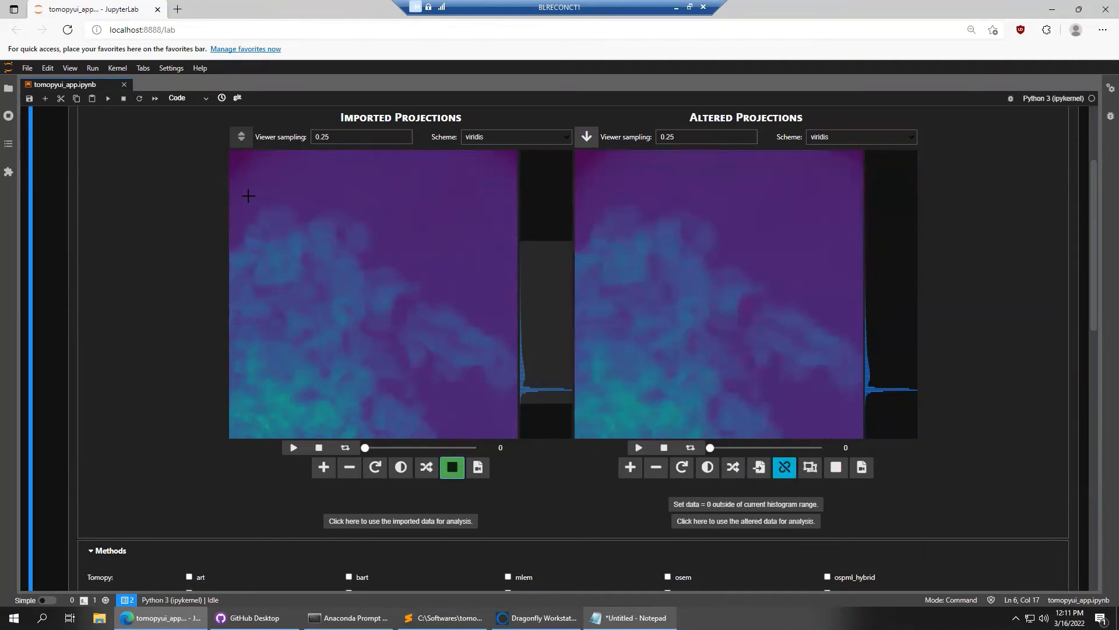
drag(236, 197, 501, 344)
mouse_move(439, 315)
mouse_down()
mouse_move(415, 297)
mouse_move(449, 302)
mouse_move(440, 312)
mouse_up()
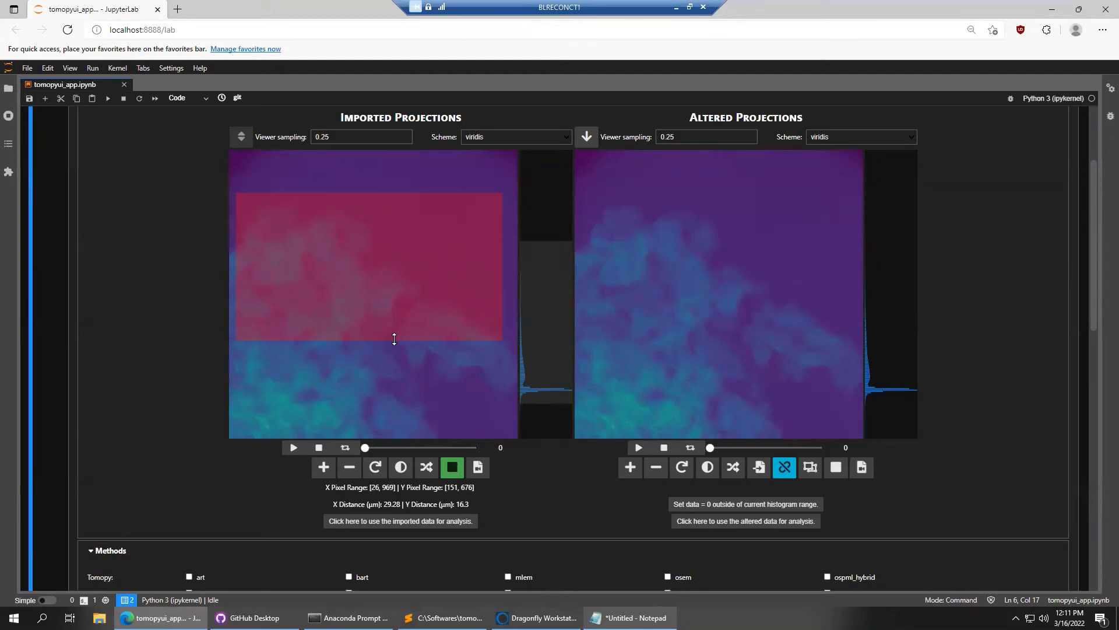
drag(394, 339, 390, 383)
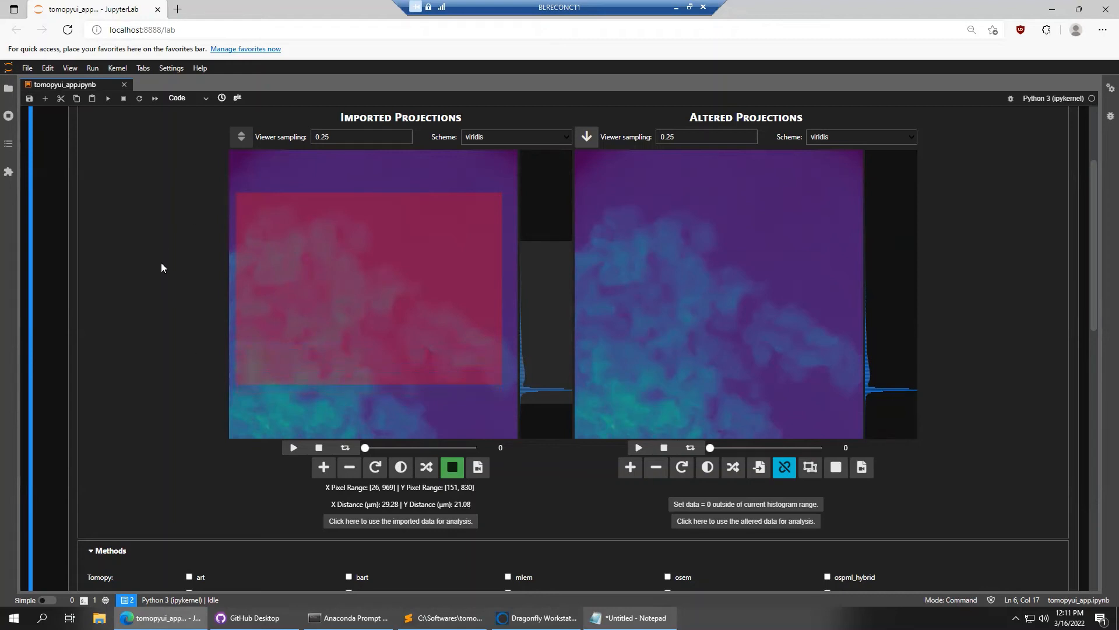
click(809, 468)
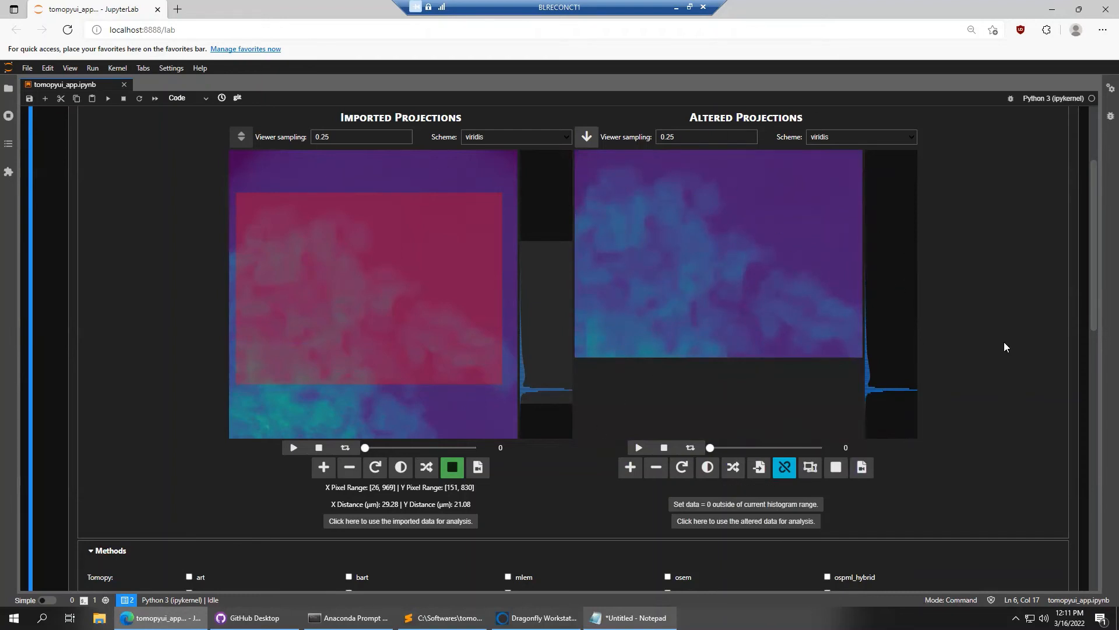
scroll(1004, 347, down, 3)
click(745, 376)
scroll(661, 166, up, 3)
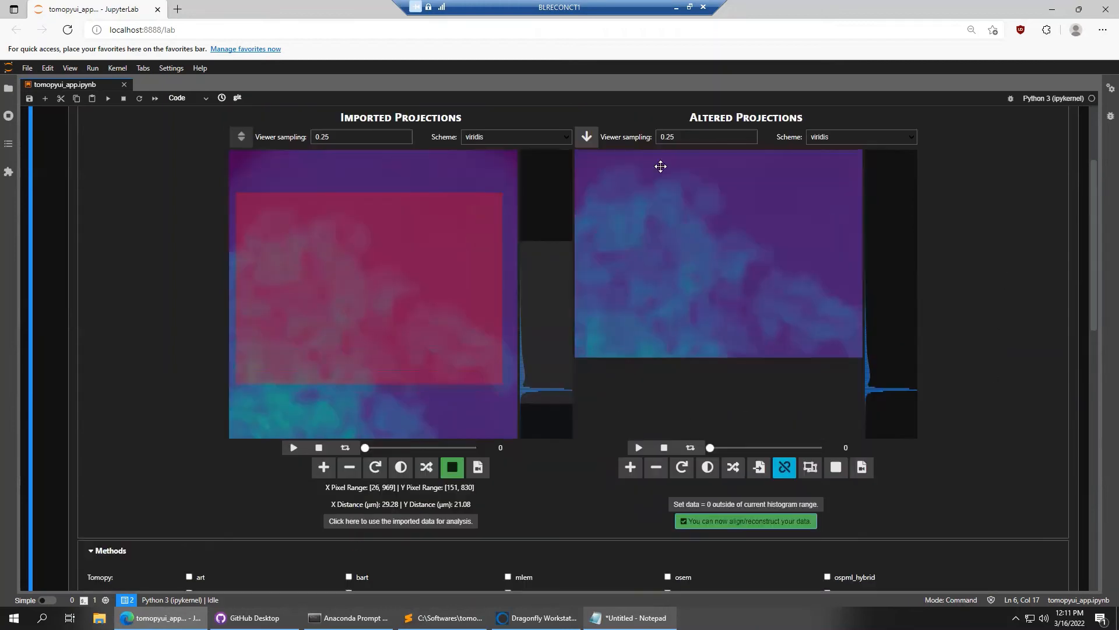
scroll(1022, 365, down, 6)
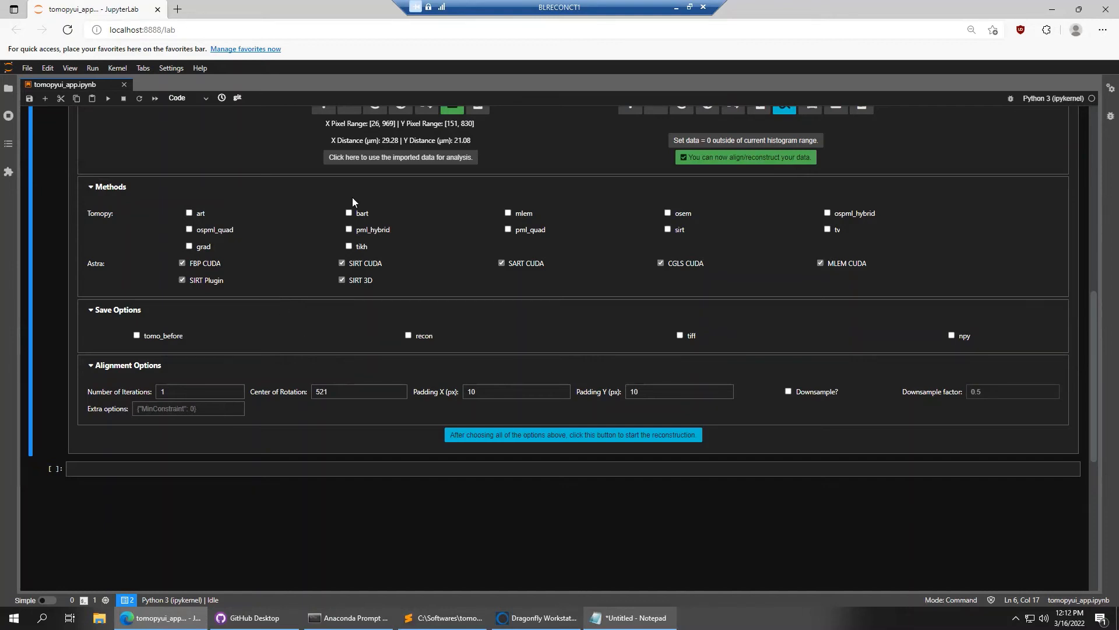
scroll(457, 405, up, 10)
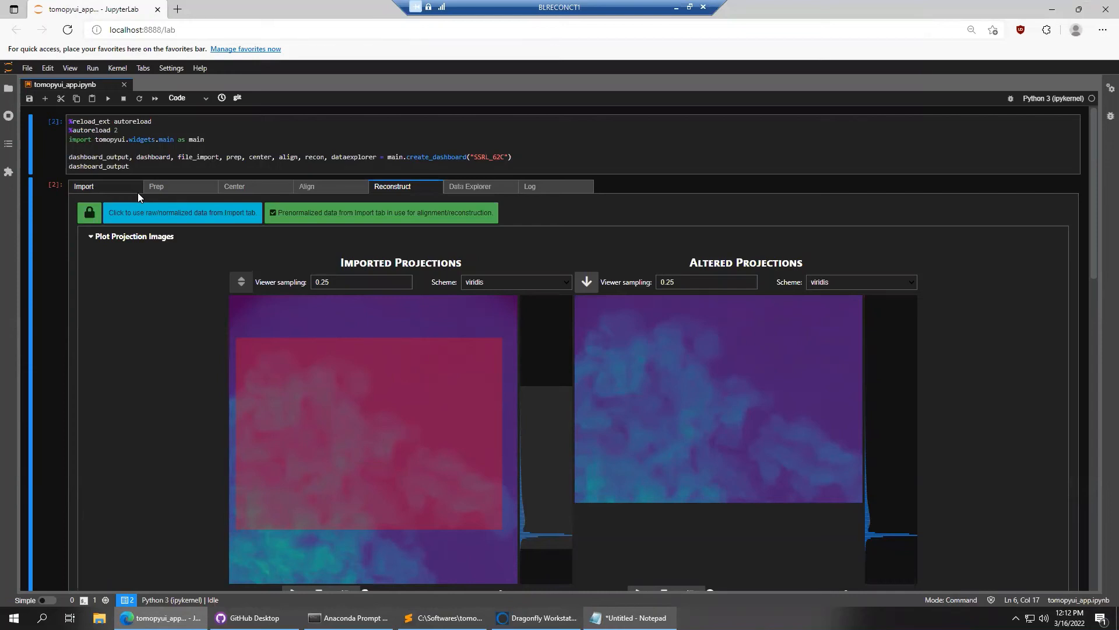
Enable recon and tiff saving in the reconstruction Save Options
scroll(123, 337, down, 6)
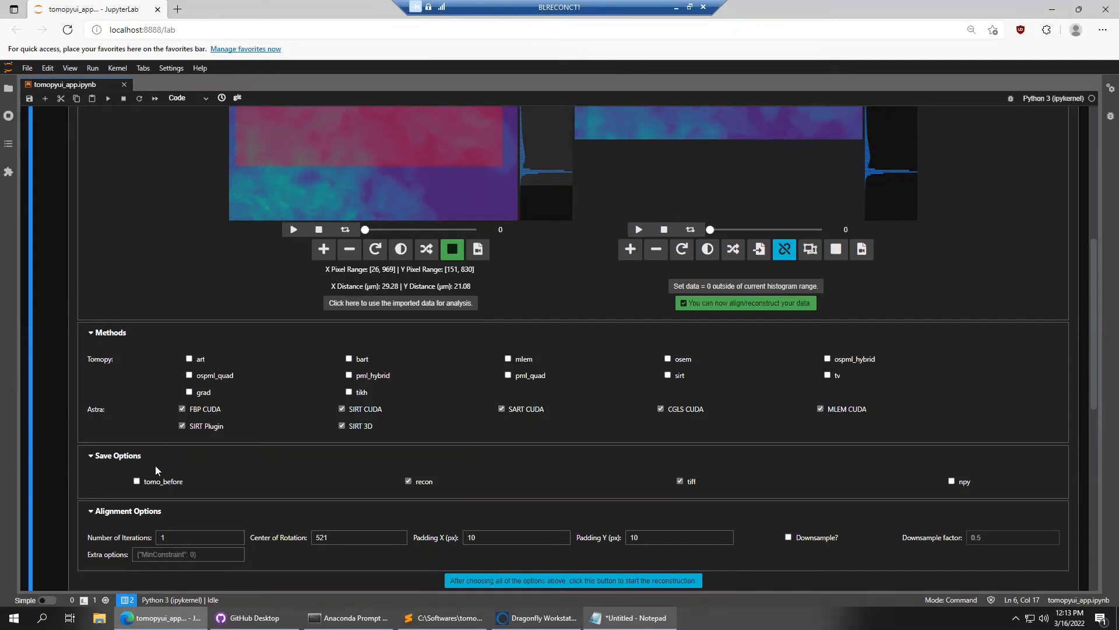
scroll(64, 448, up, 5)
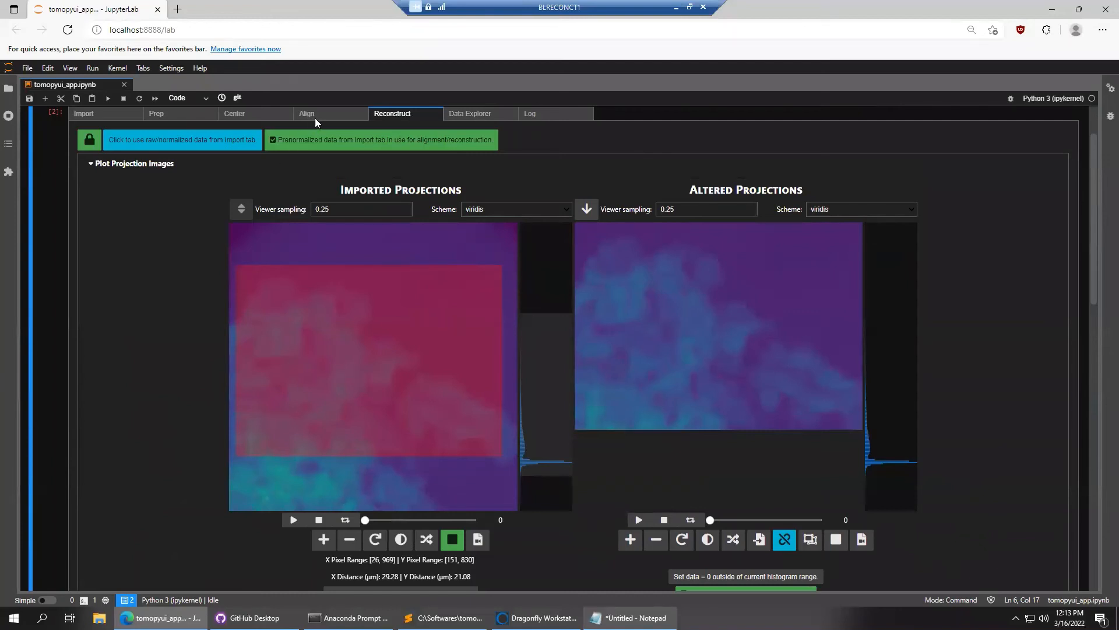
Switch to the Align page and confirm it reports 'Finished alignment' after 15 iterations
click(316, 116)
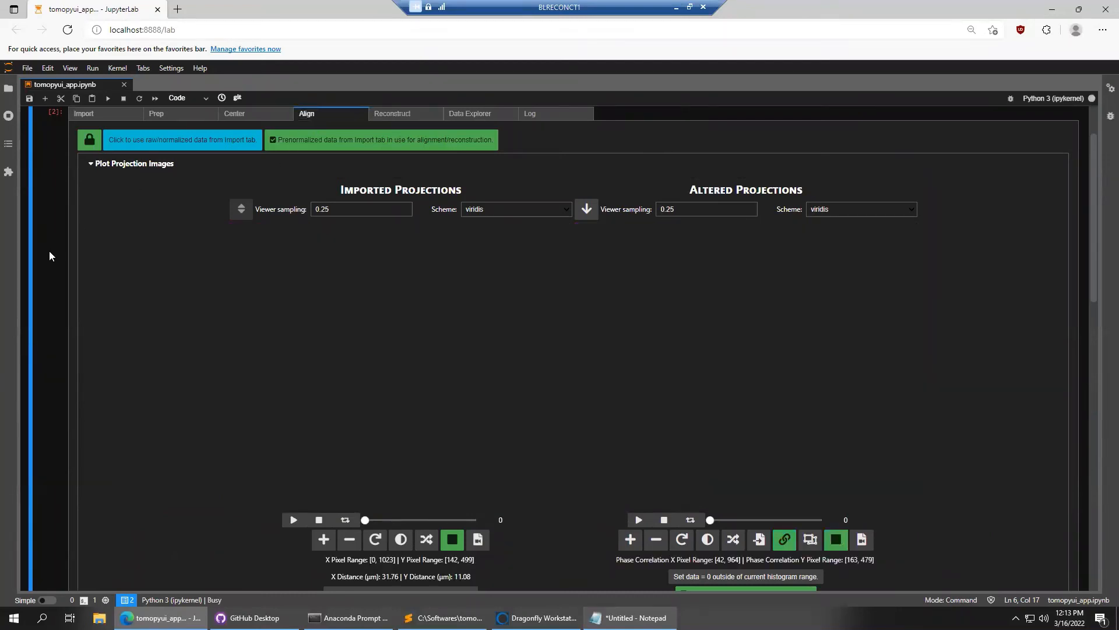
scroll(53, 297, down, 6)
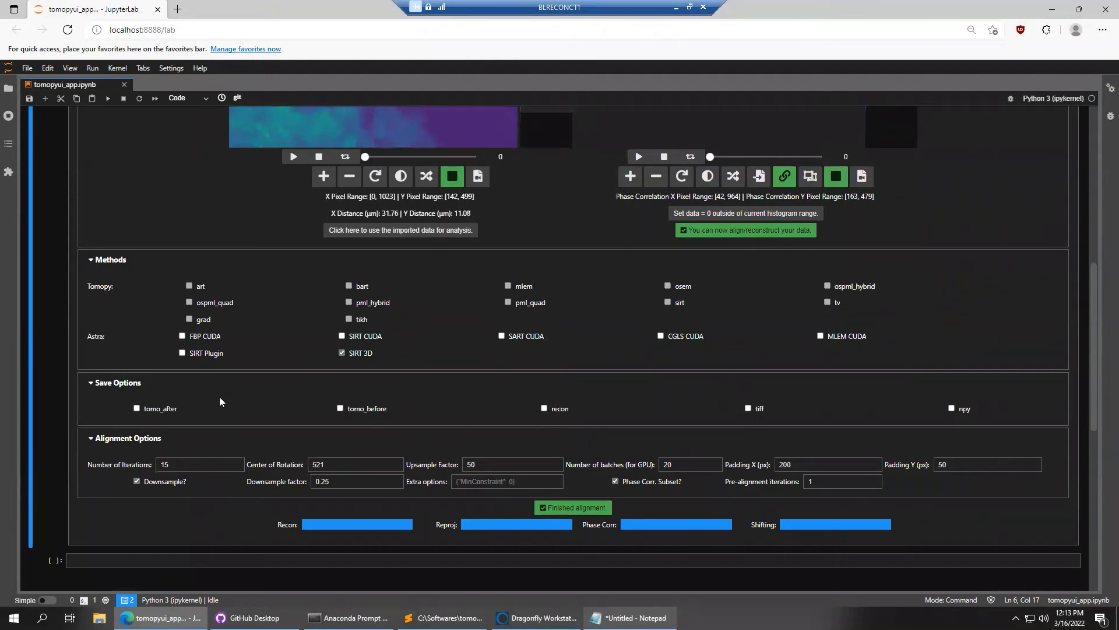
scroll(66, 306, up, 7)
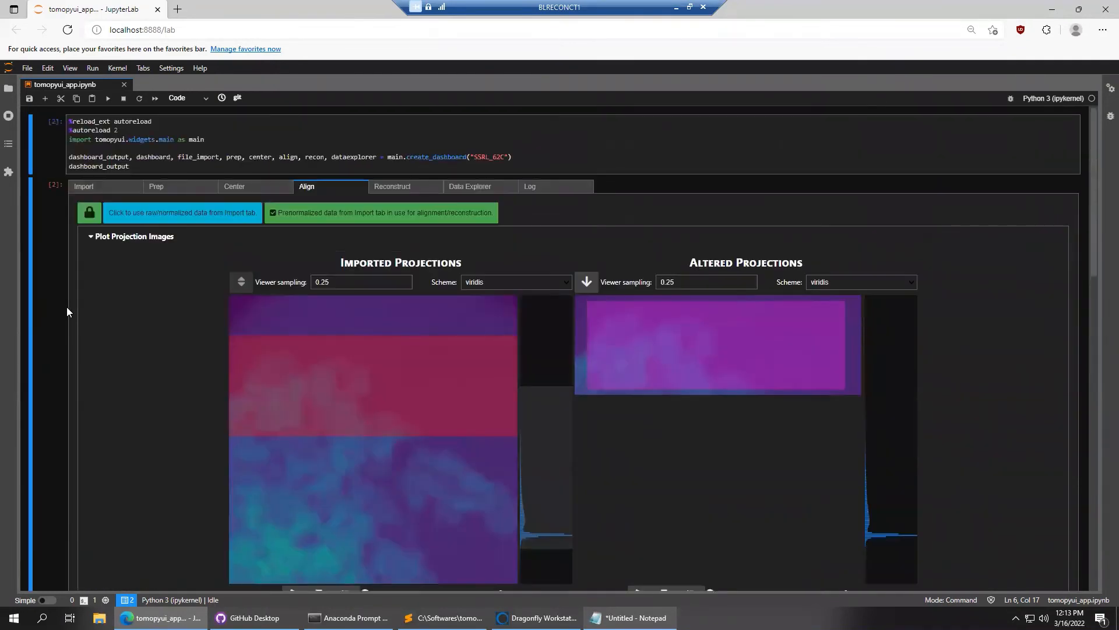
Switch to the Prep page and scroll through its imported and shifted projections
click(175, 187)
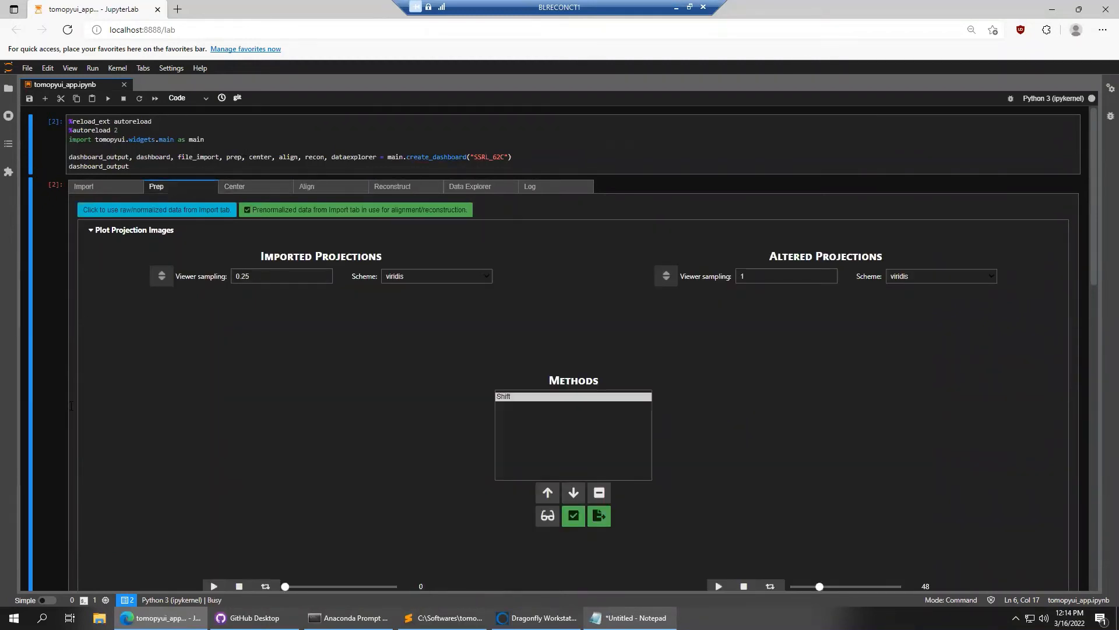
scroll(336, 287, down, 4)
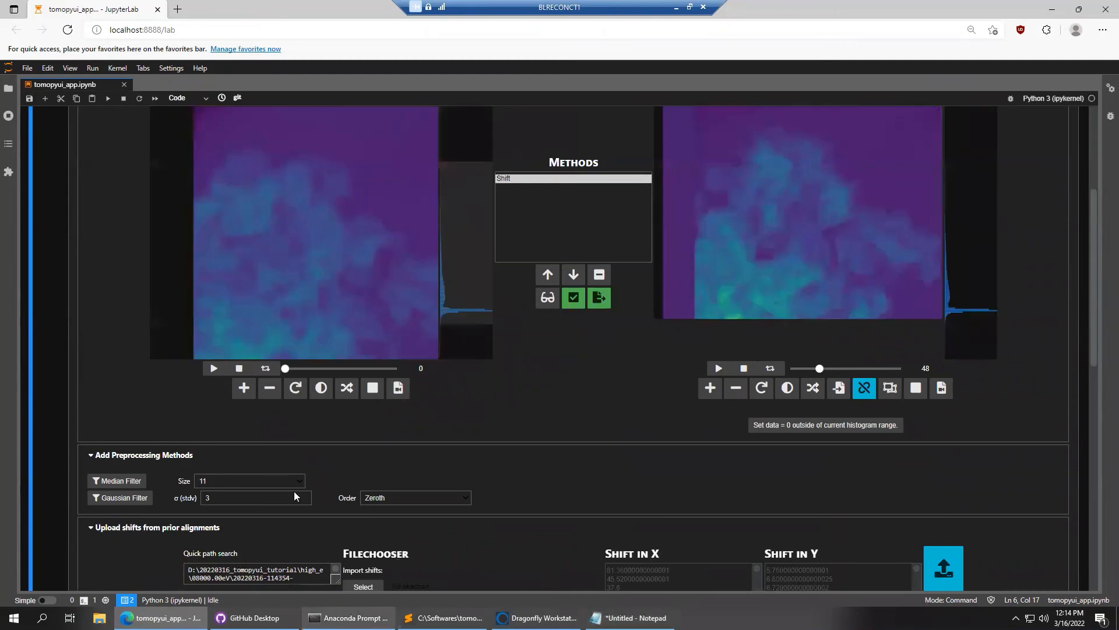
scroll(193, 525, down, 1)
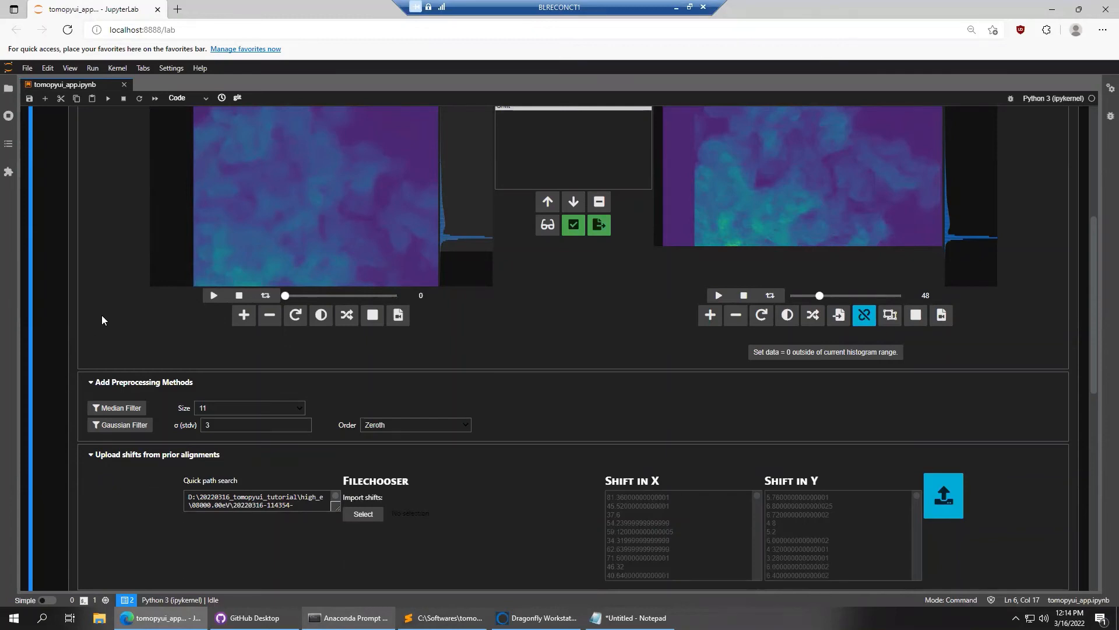
scroll(102, 321, up, 5)
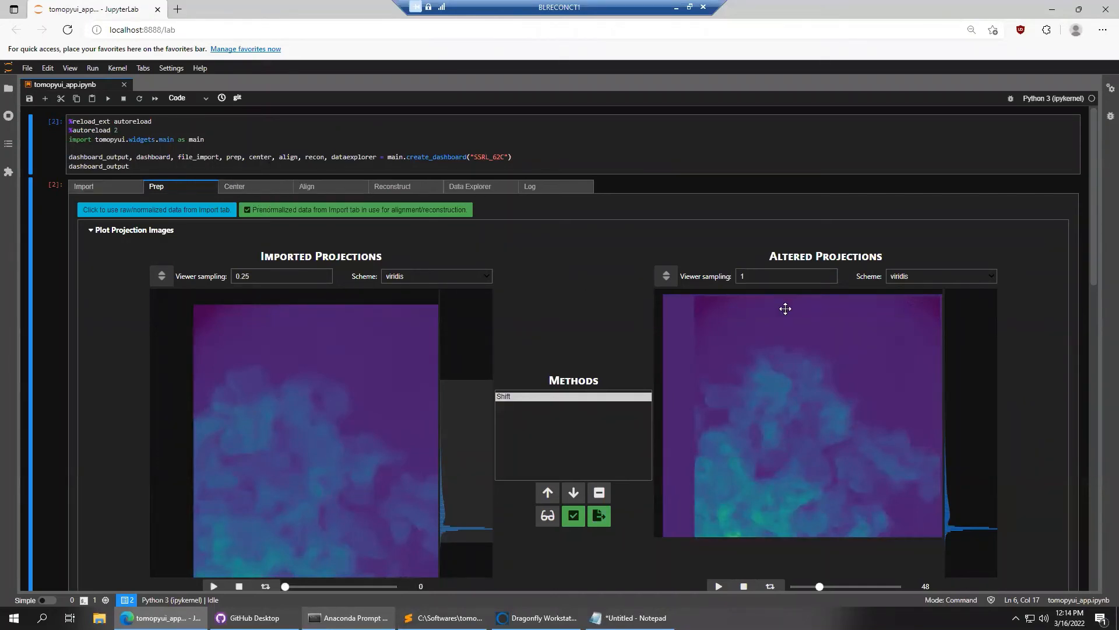
Glance at the Import page, then return to Prep and review the listed Shift method
click(111, 188)
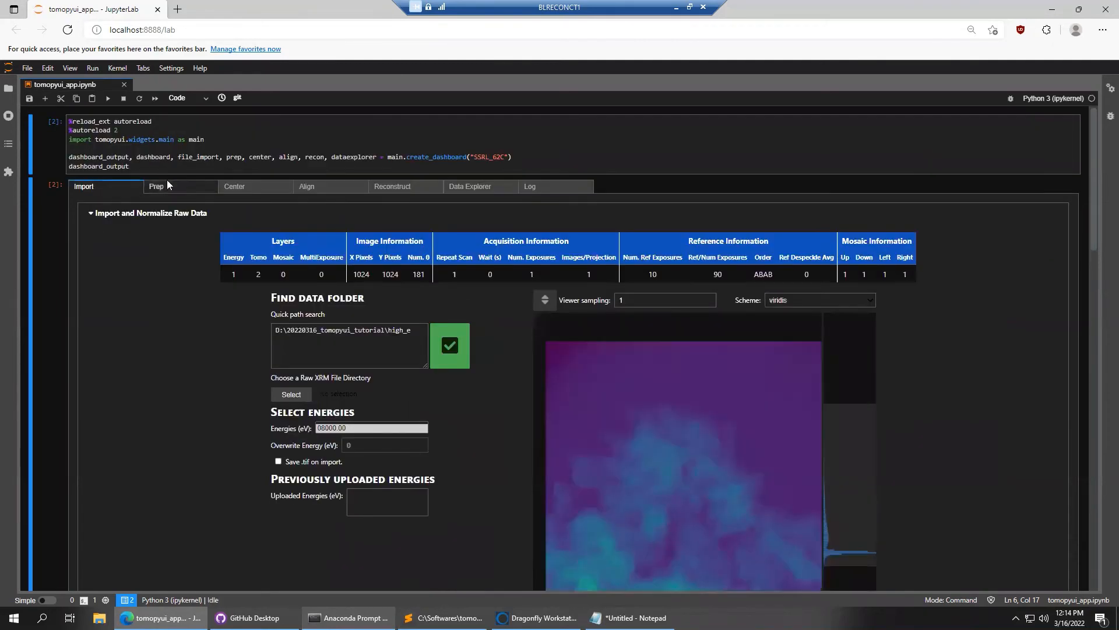
click(167, 186)
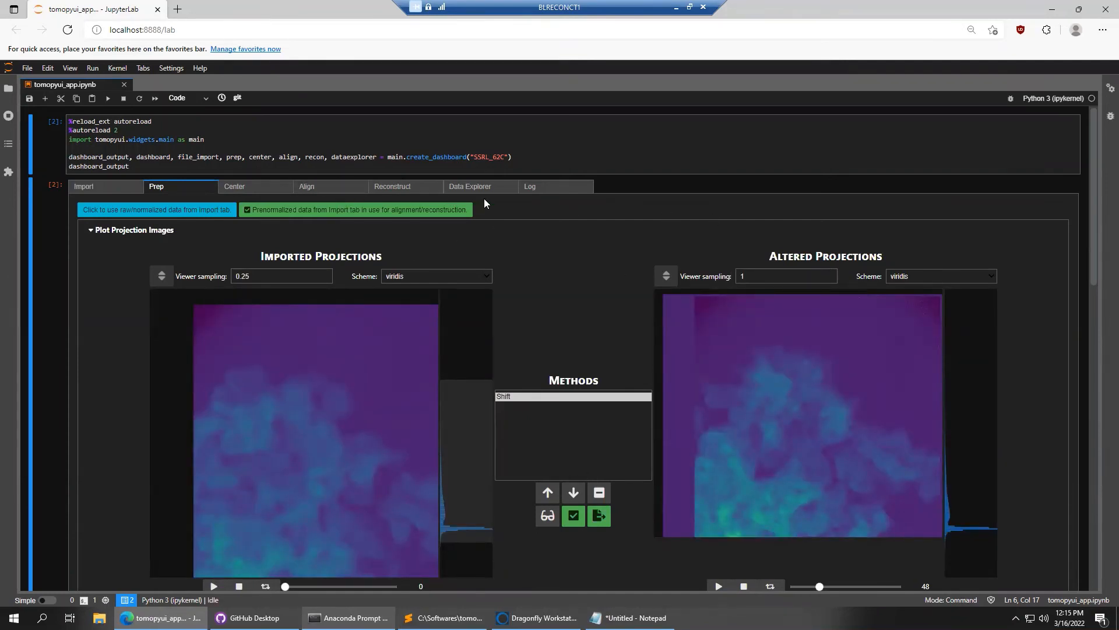
scroll(1029, 360, down, 4)
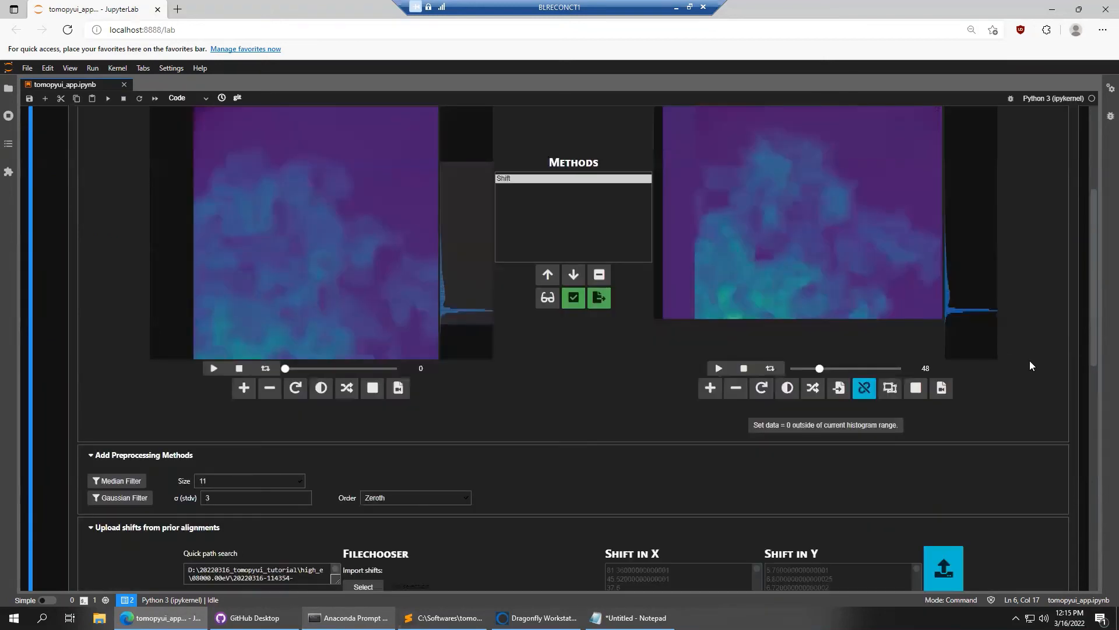
scroll(1029, 366, down, 1)
scroll(606, 260, up, 4)
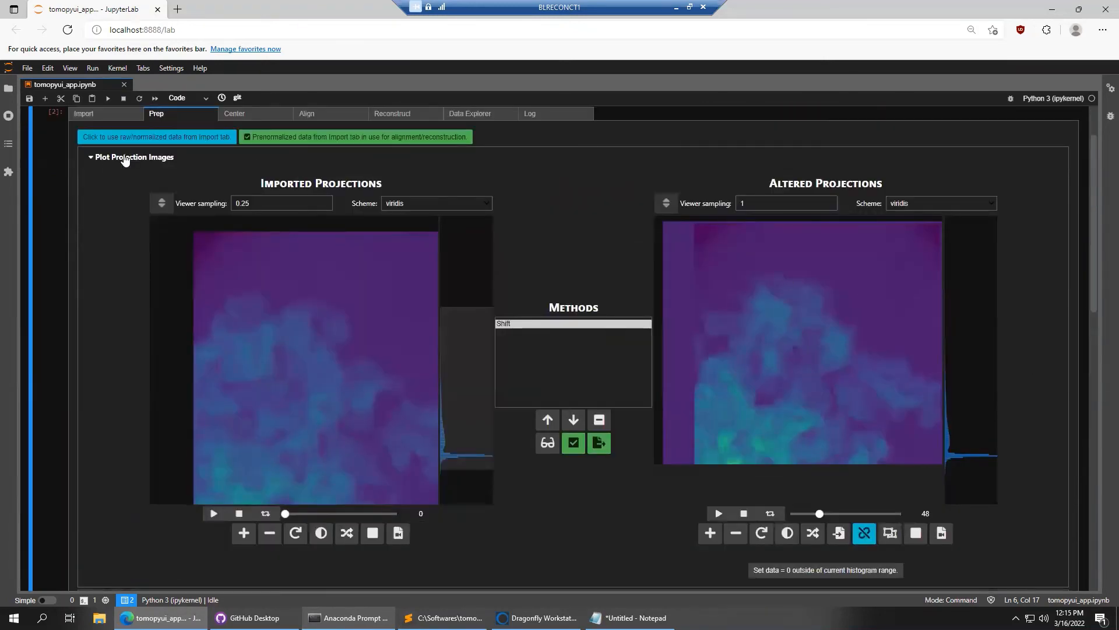
scroll(124, 160, up, 1)
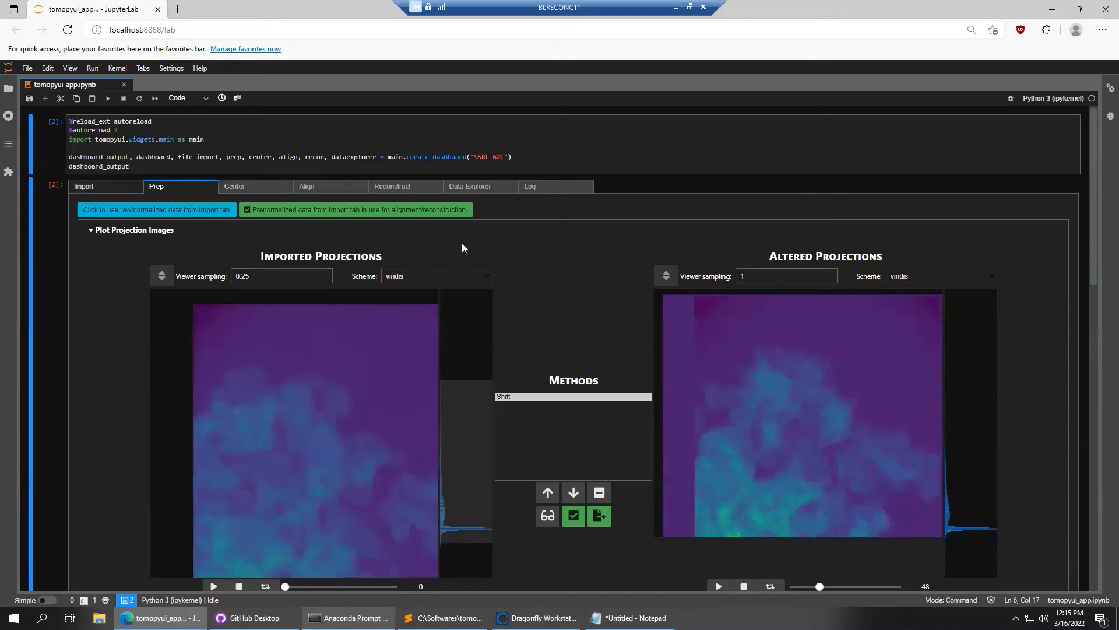
click(79, 188)
scroll(94, 331, down, 9)
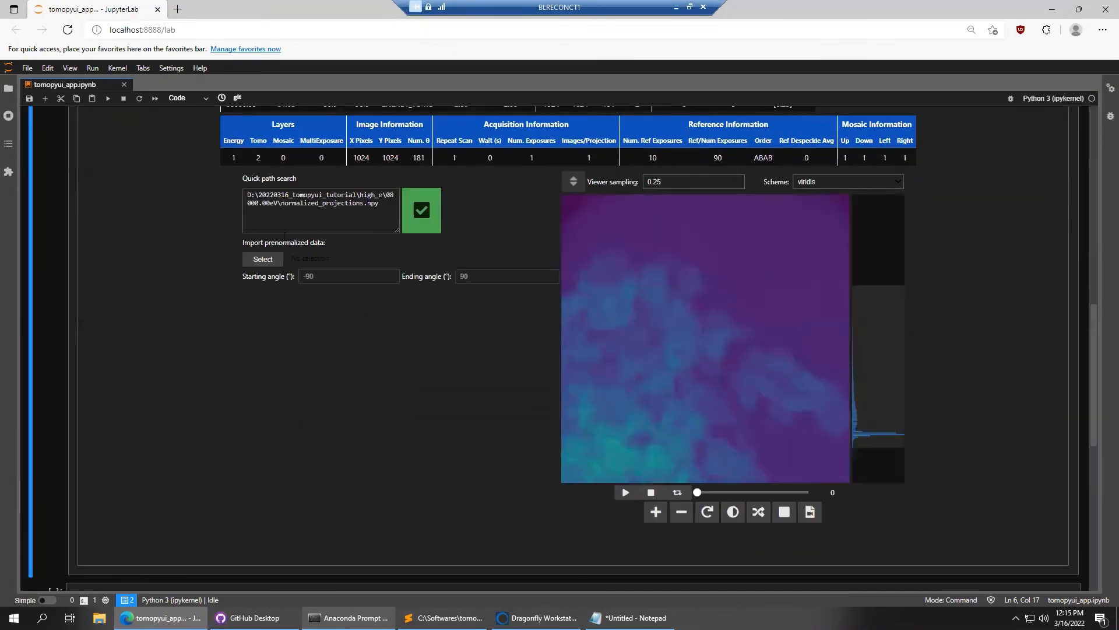
click(267, 264)
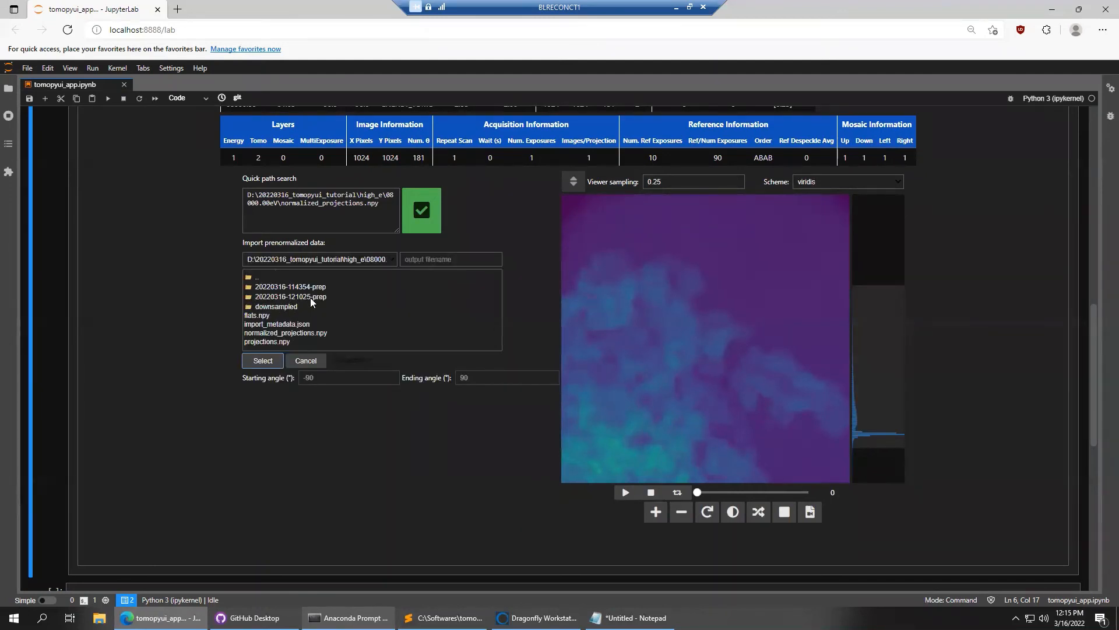
click(310, 298)
click(280, 286)
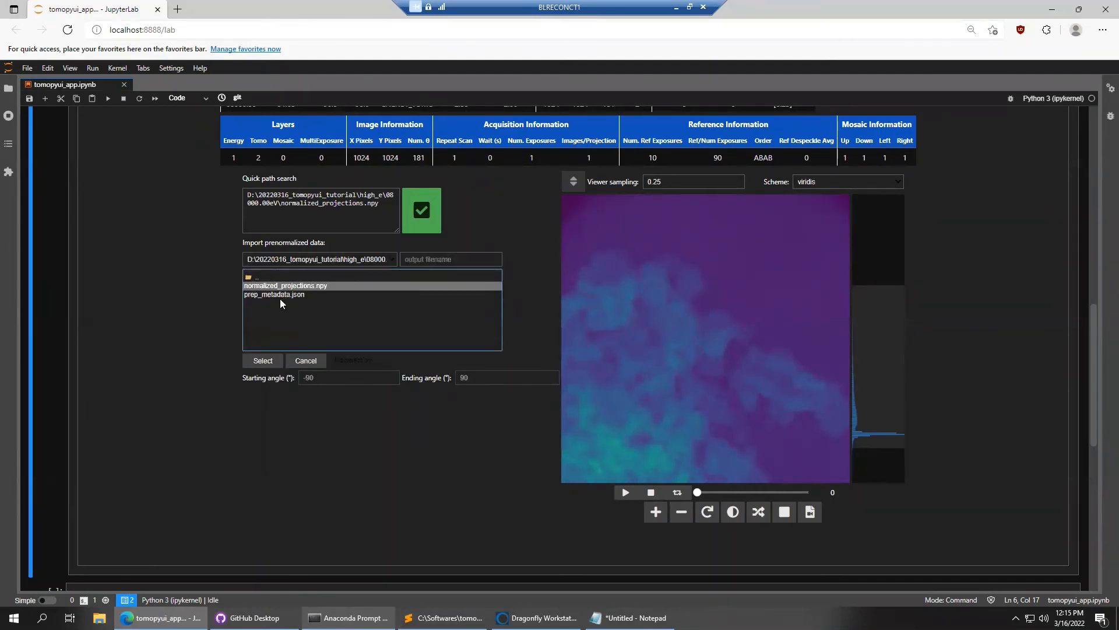
click(263, 360)
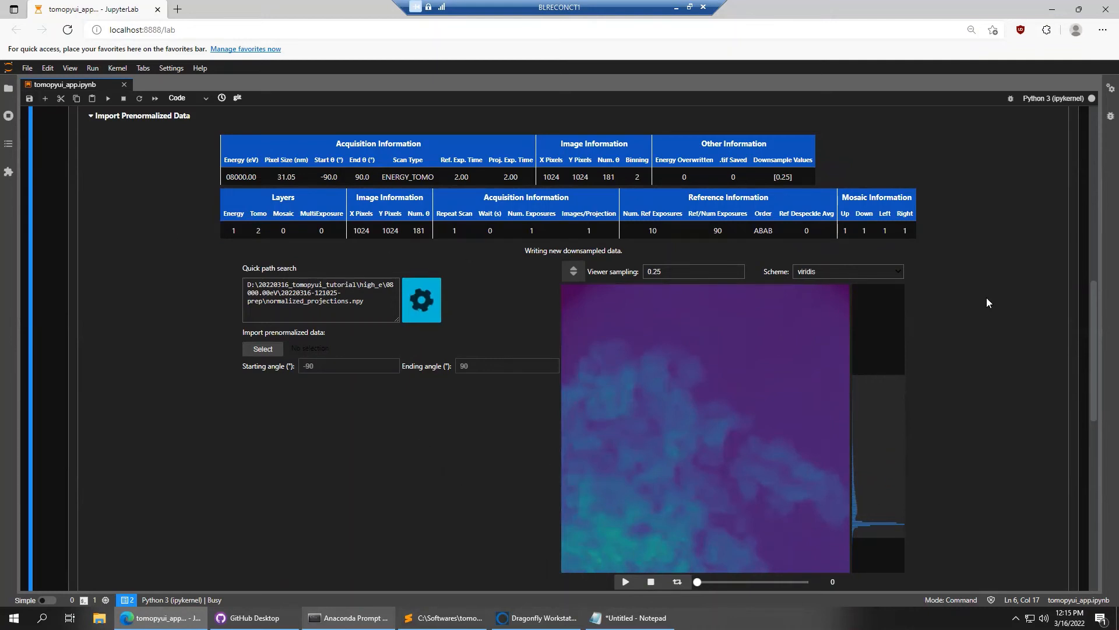
Wait for the import and downsampling to complete in about 28s
scroll(983, 303, up, 1)
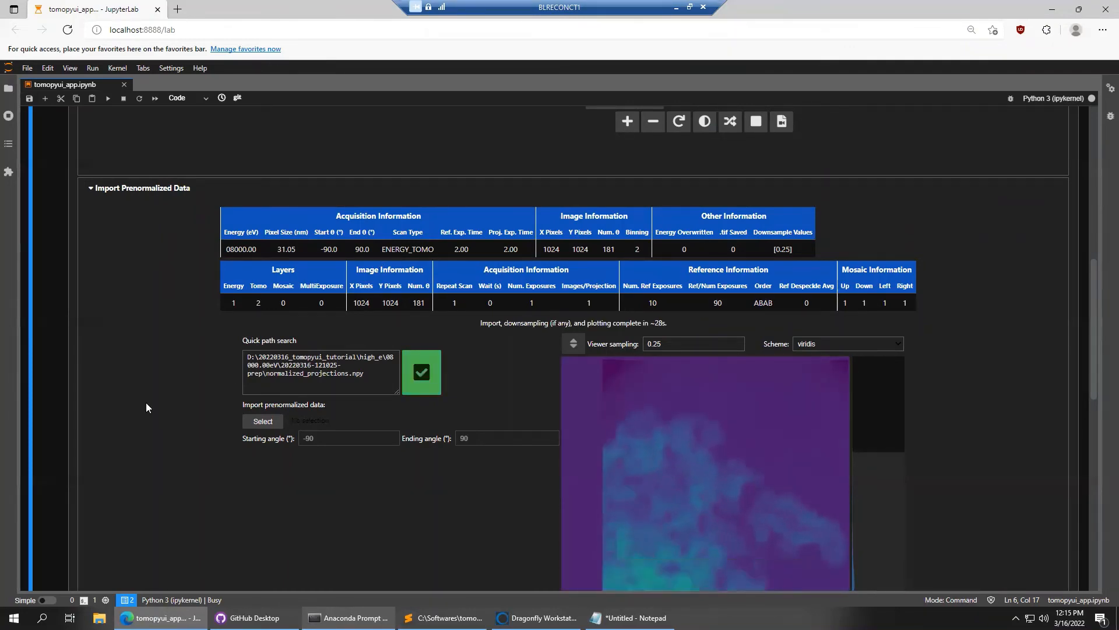
scroll(140, 374, down, 1)
scroll(139, 374, down, 1)
scroll(156, 359, up, 10)
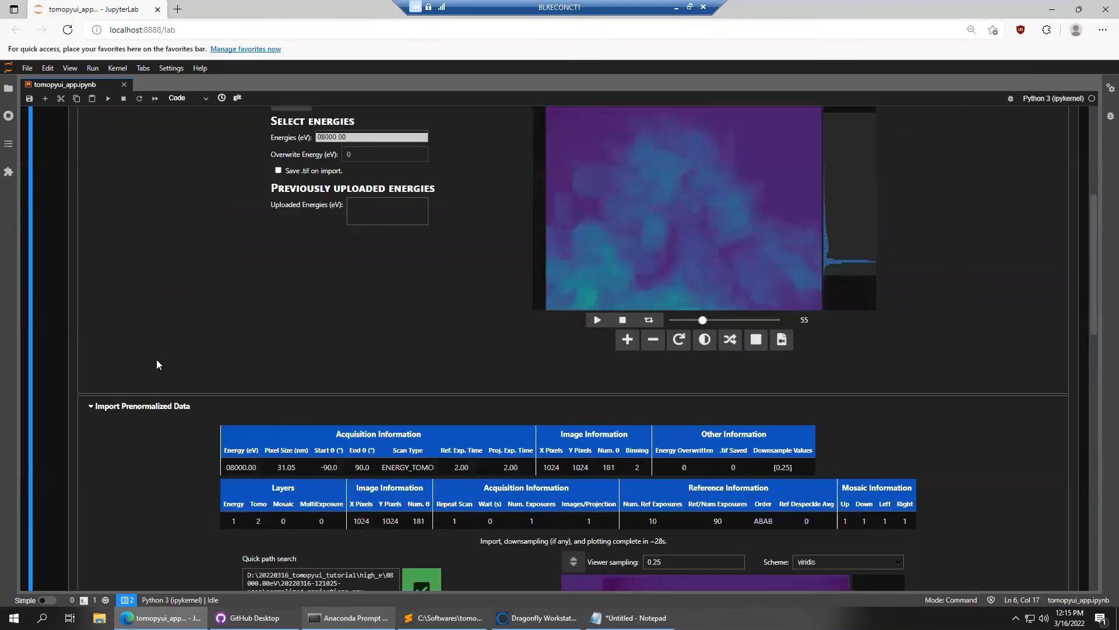
On the Center page, run trial reconstructions with search range 100 and step size 10
click(234, 187)
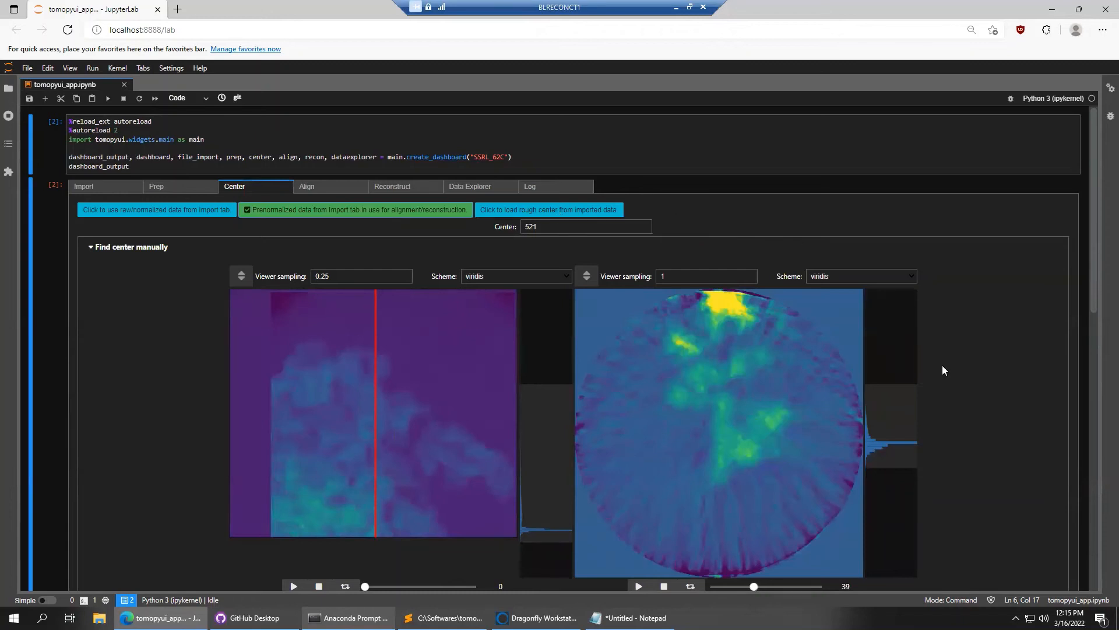
scroll(834, 390, down, 3)
scroll(832, 396, down, 1)
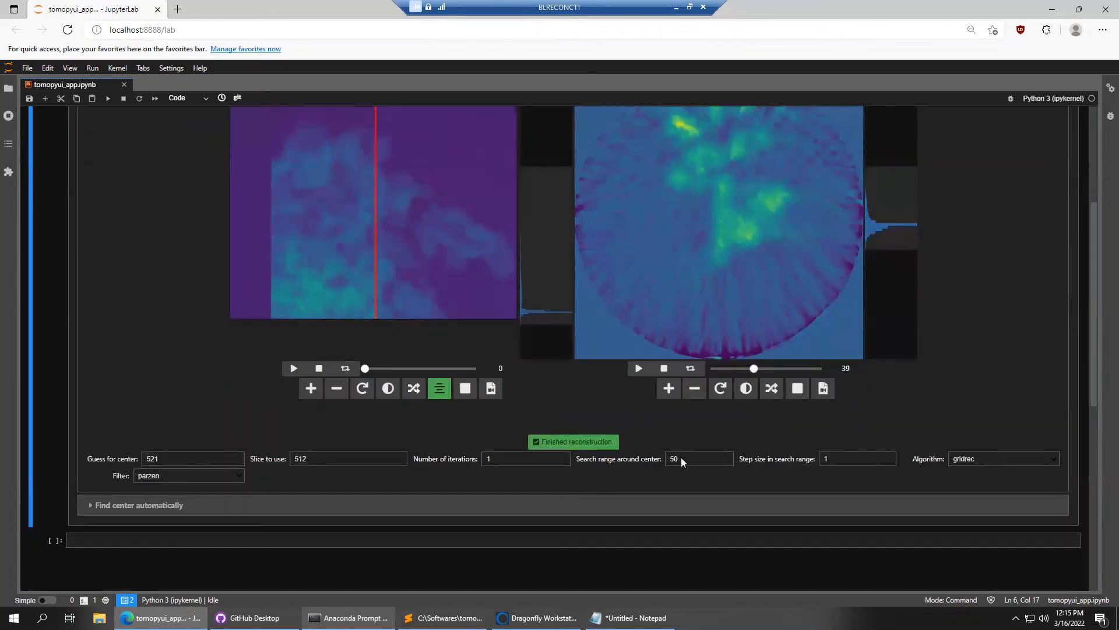
double_click(675, 458)
text(100)
key(Tab)
text(10)
key(Return)
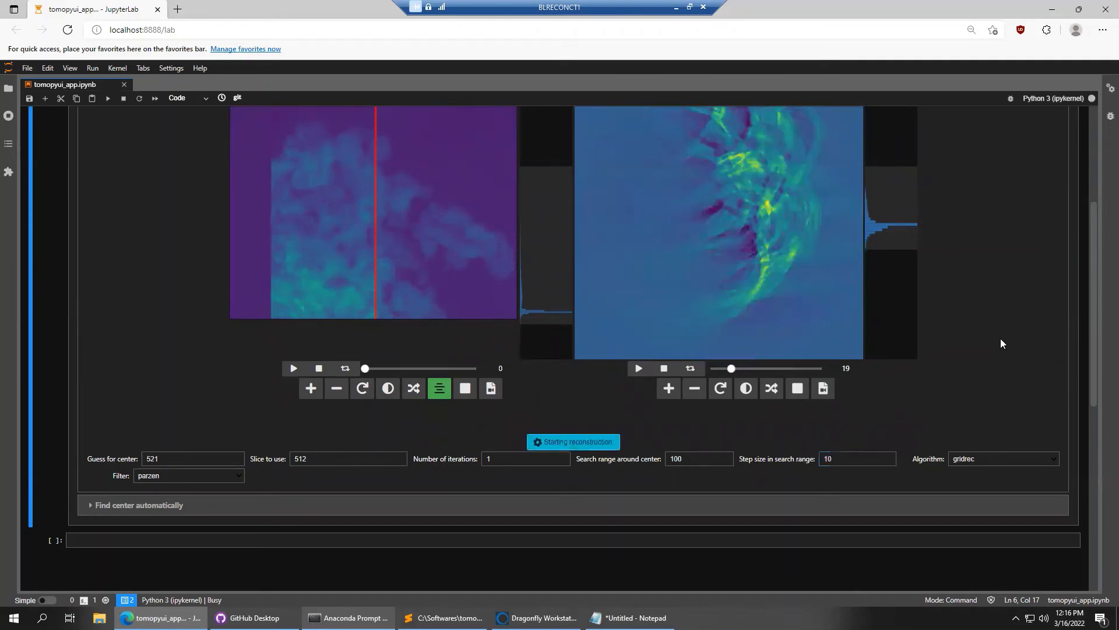
Browse the reconstructions for center guesses 471 and 501, then rerun and browse again
scroll(1000, 338, up, 1)
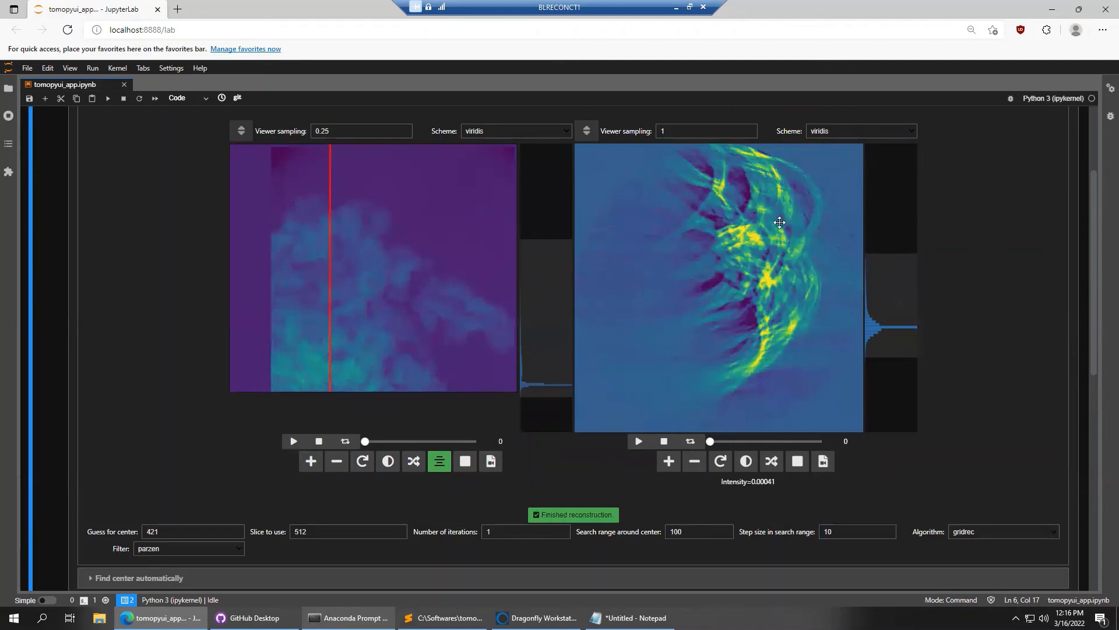
drag(709, 441, 738, 444)
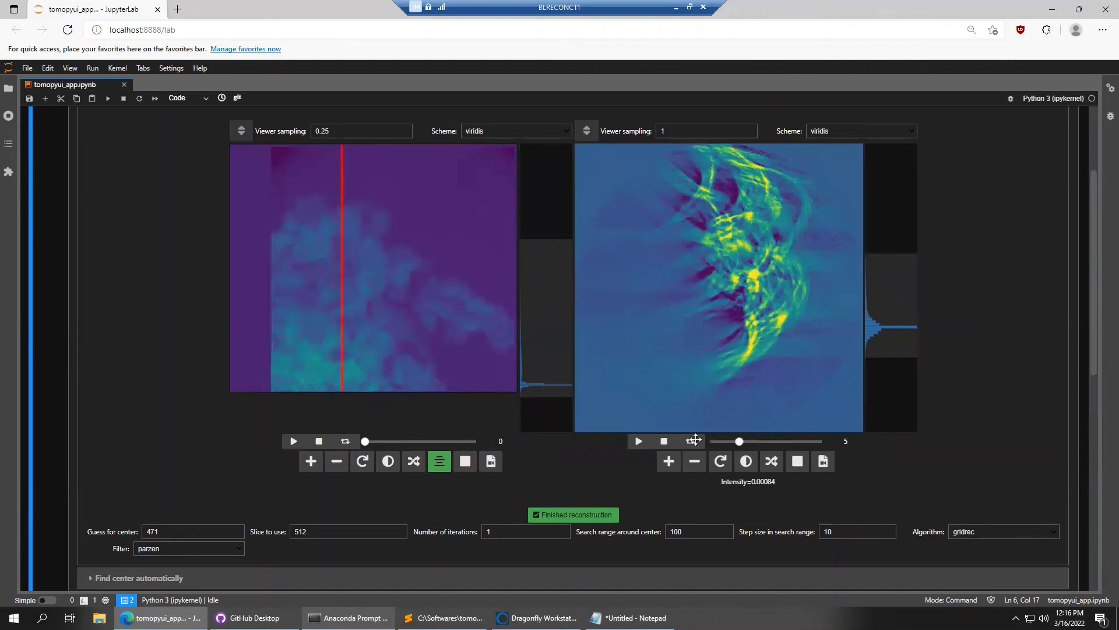
drag(739, 441, 821, 440)
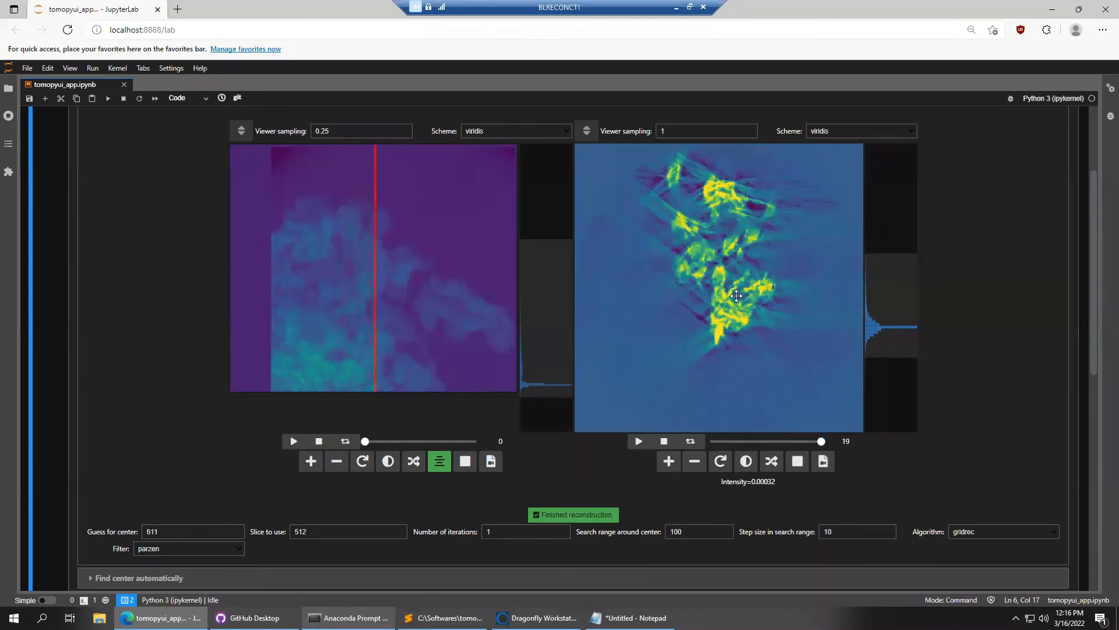
scroll(958, 355, down, 2)
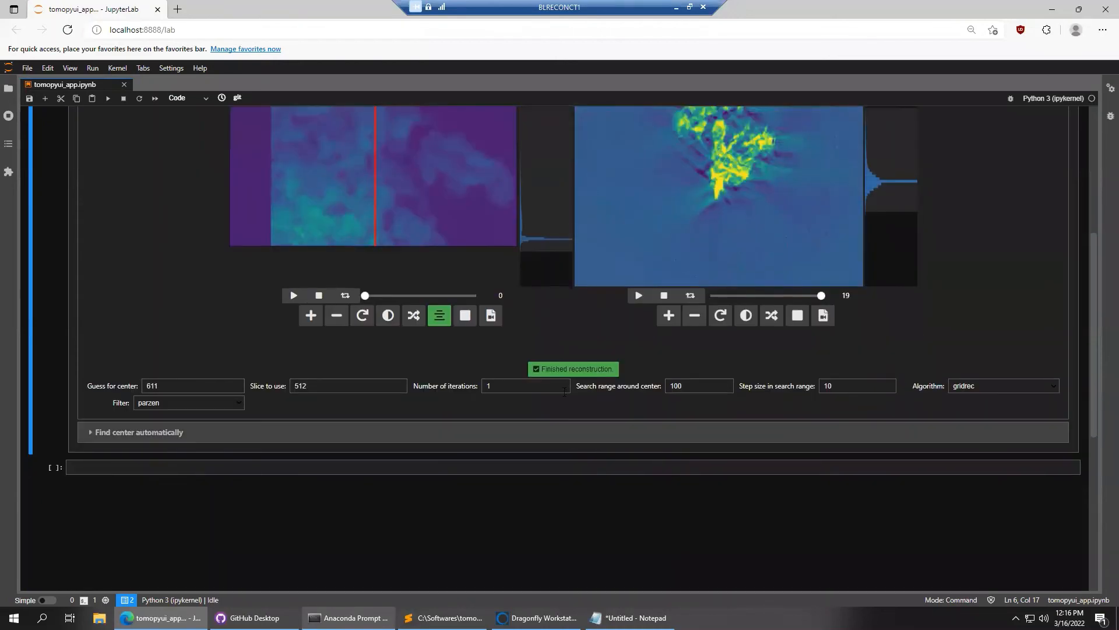
click(575, 375)
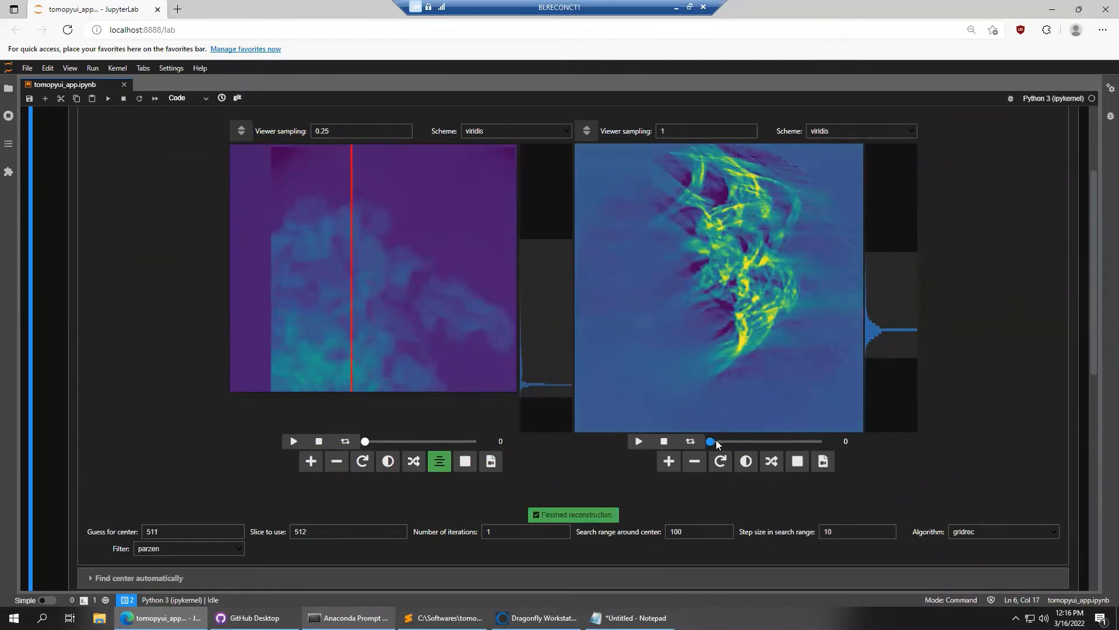
drag(716, 440, 771, 442)
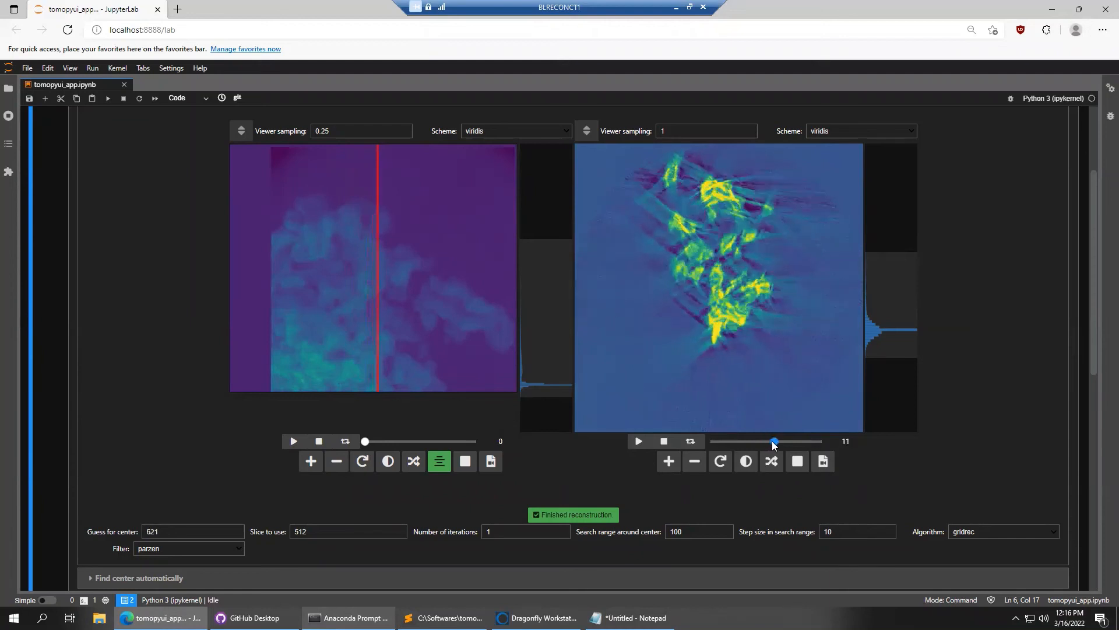
Select the search range and step size values to replace them
scroll(965, 393, down, 1)
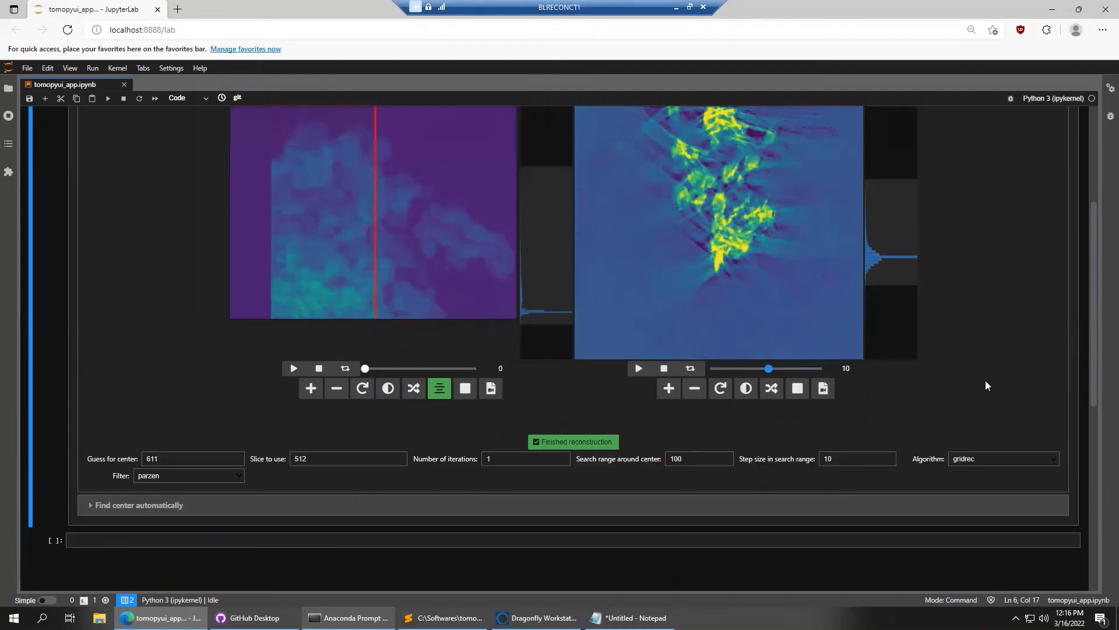
drag(711, 460, 631, 461)
drag(839, 460, 803, 460)
drag(692, 460, 657, 462)
Reconstruct with search range 20 and step size 1, browsing from center 594 to settle on 604
text(20)
key(Tab)
text(1)
key(Return)
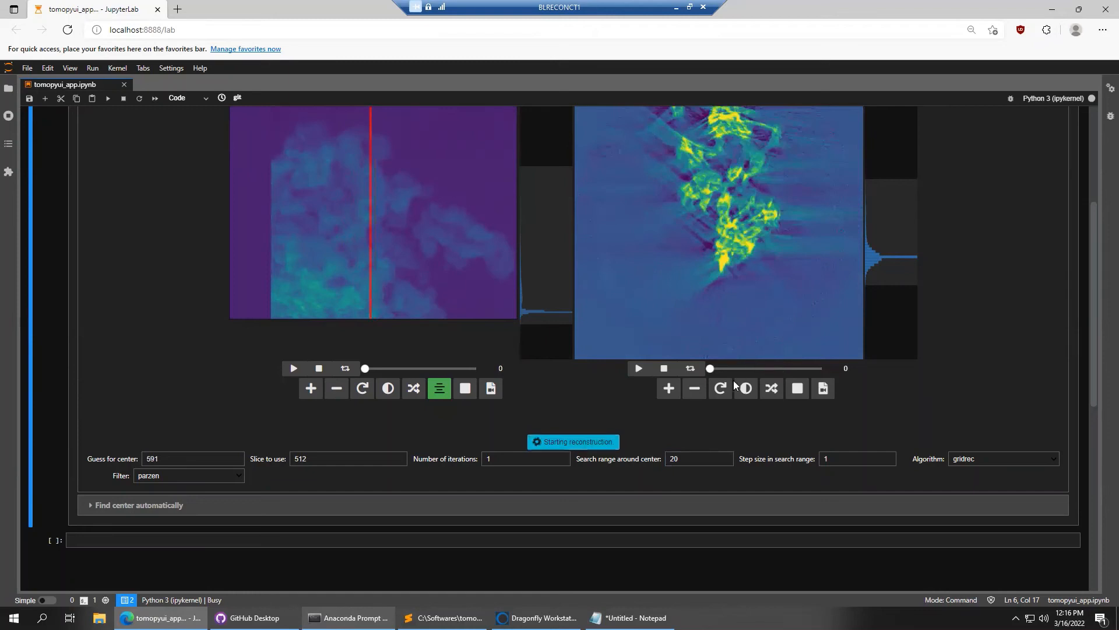
drag(717, 370, 719, 369)
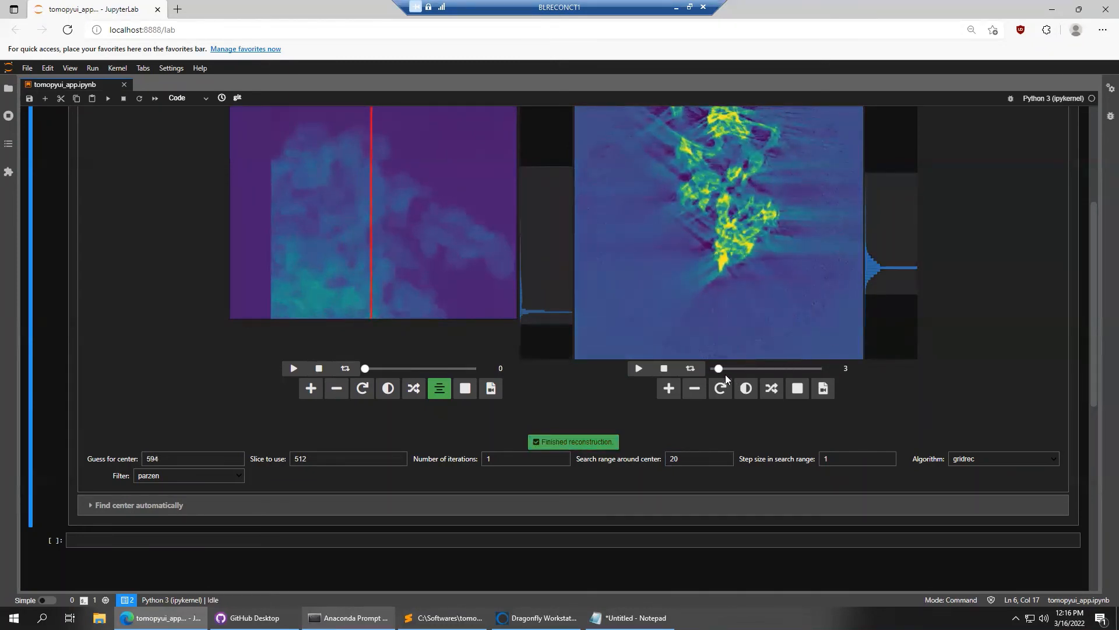
drag(718, 369, 747, 368)
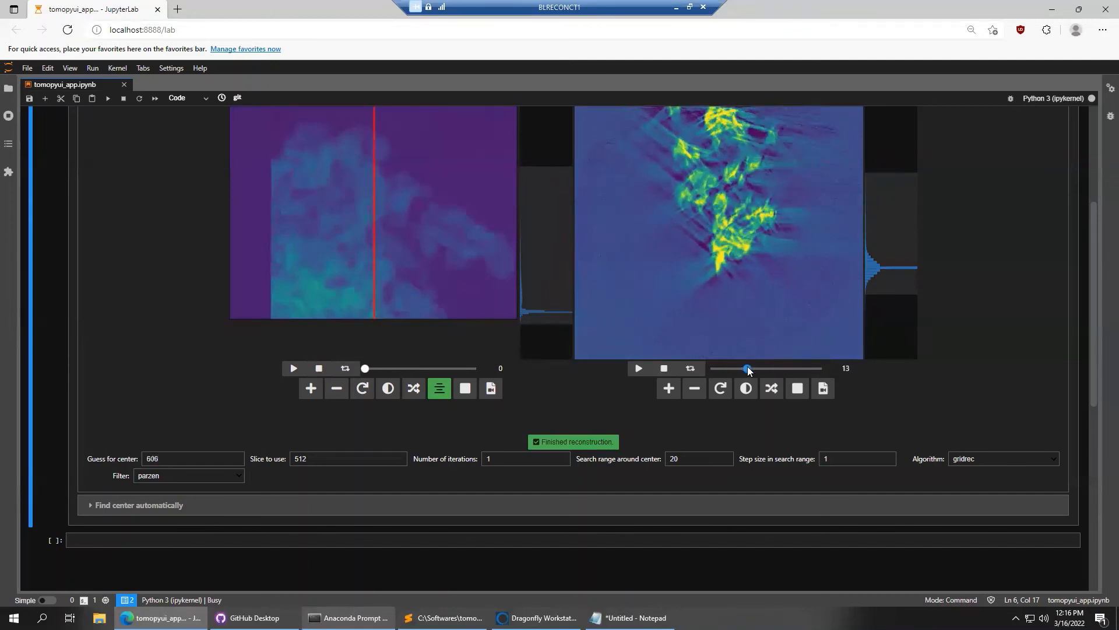
scroll(950, 344, up, 1)
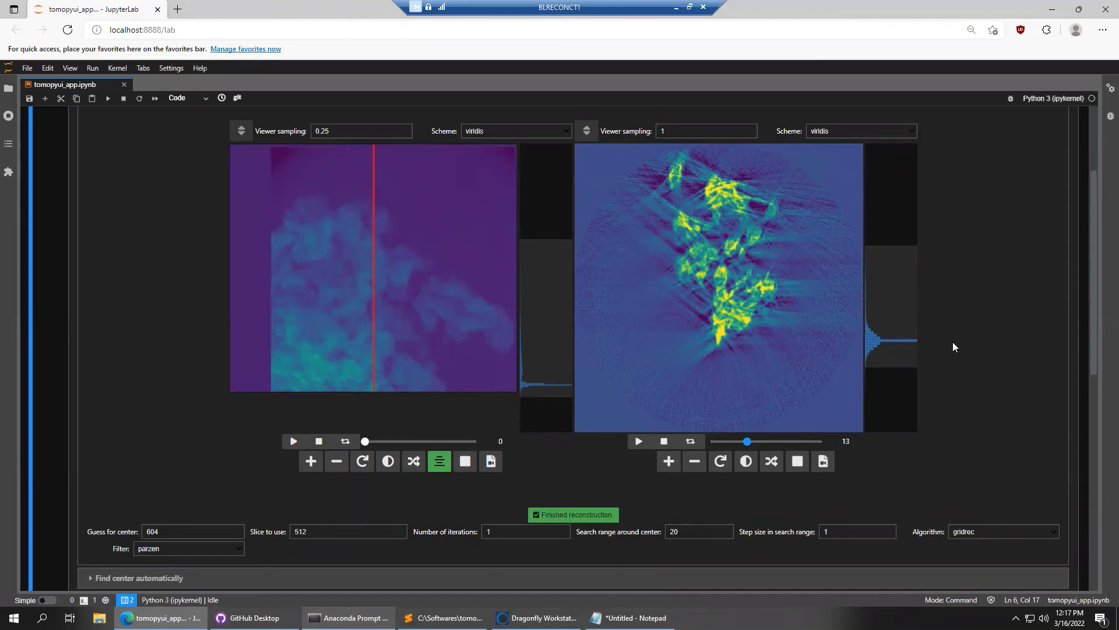
scroll(970, 337, up, 3)
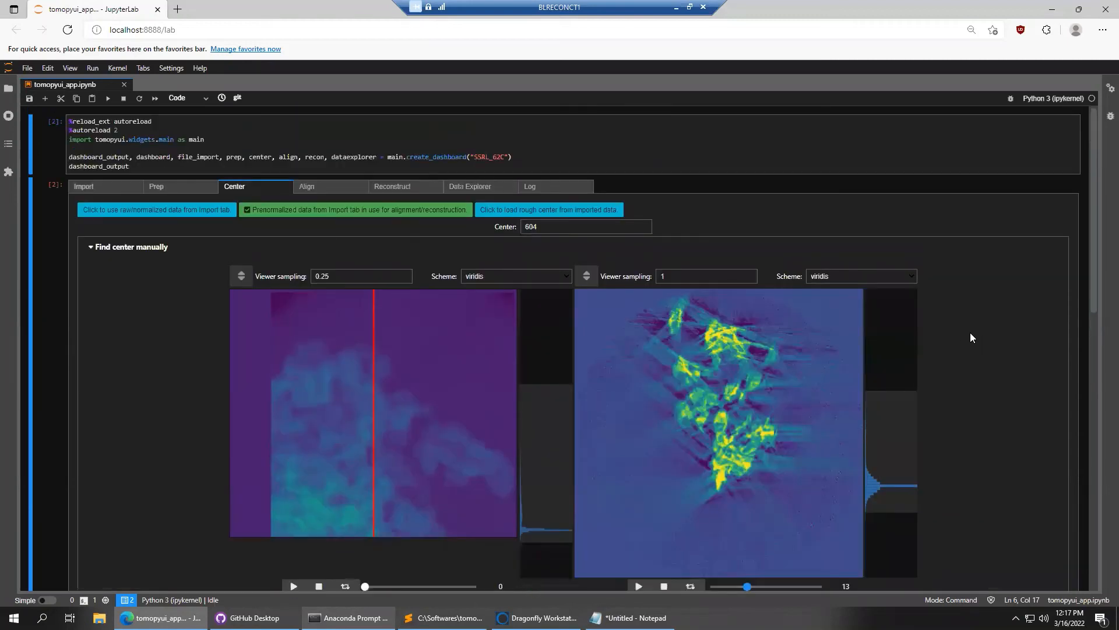
Switch to the Align page and review Methods, Save Options and Alignment Options
click(313, 189)
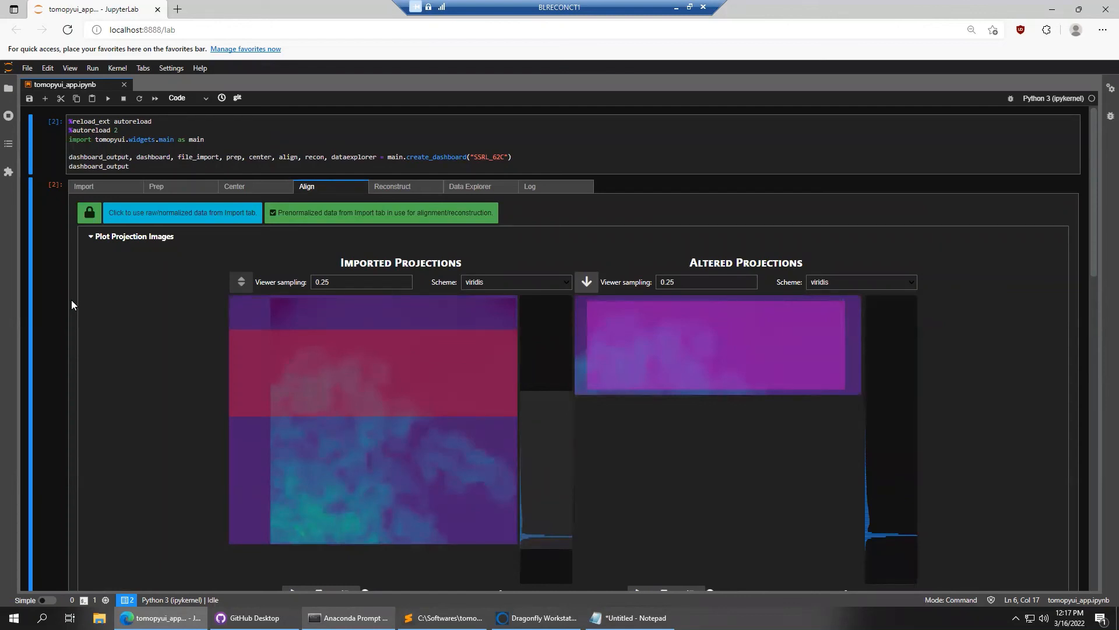
scroll(71, 306, down, 6)
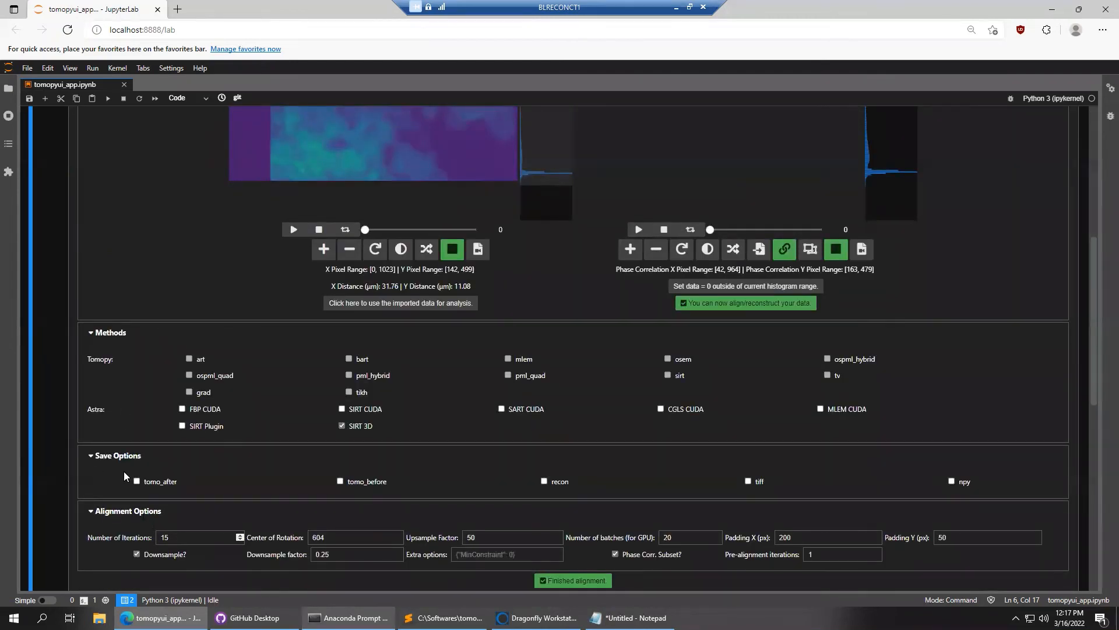
scroll(50, 345, up, 5)
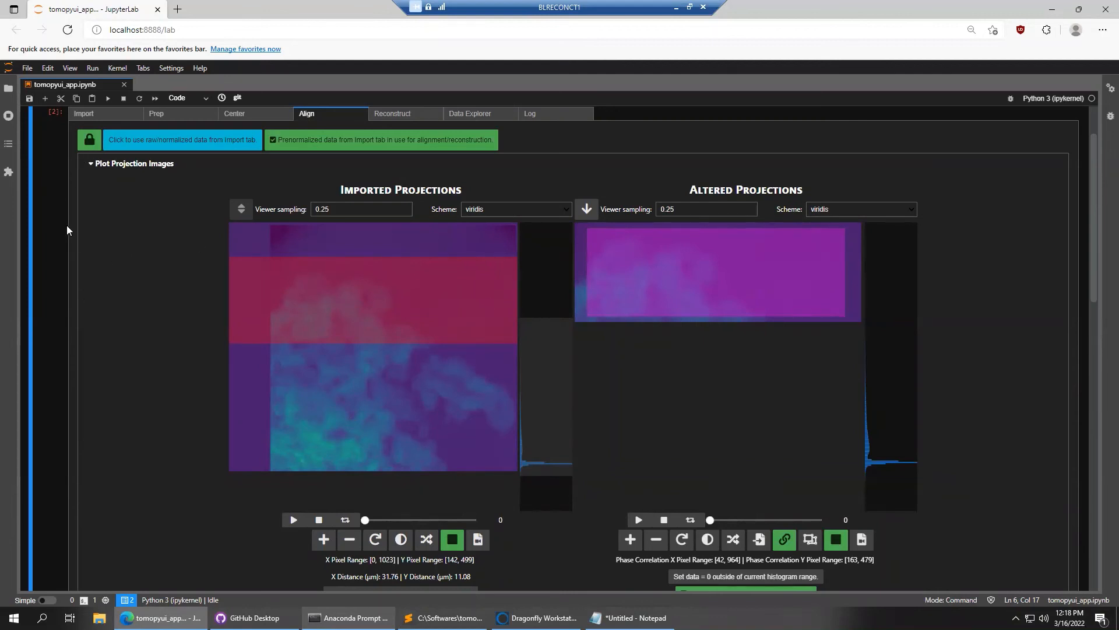
scroll(67, 225, up, 1)
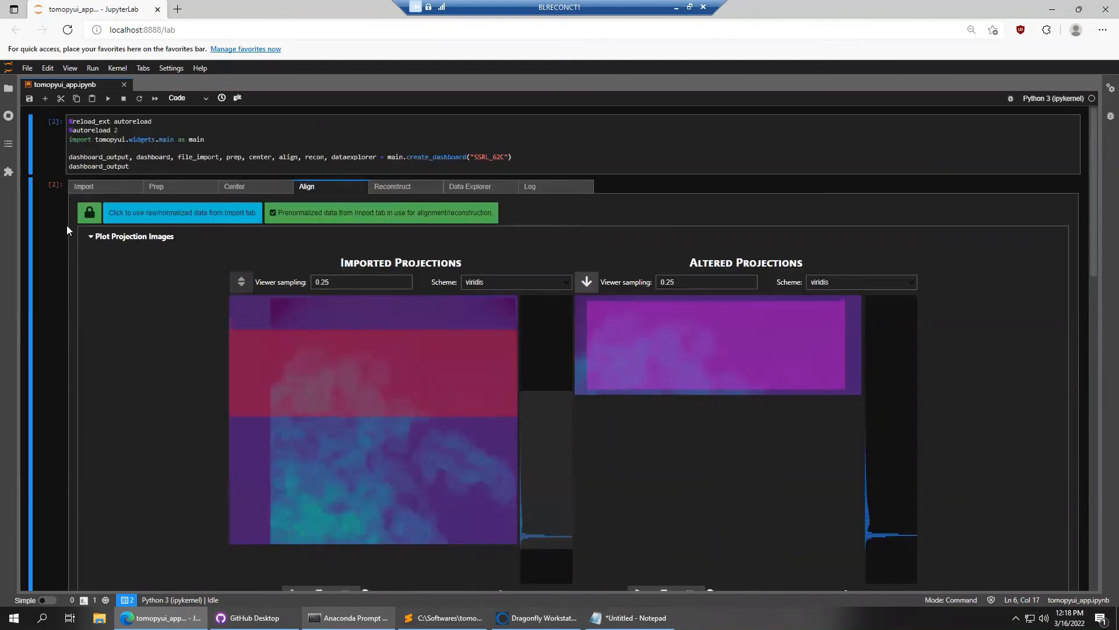
On the Prep page, expand 'Tool: shift projections' to show the Shifted High Energy and Moving Low Energy viewers
click(193, 187)
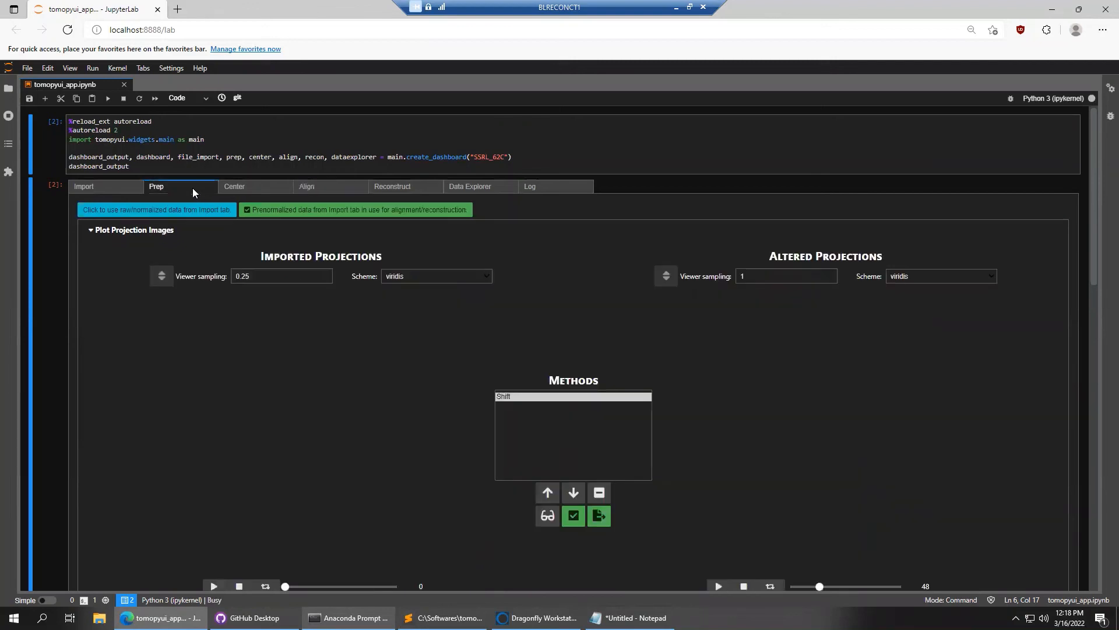
scroll(56, 217, down, 8)
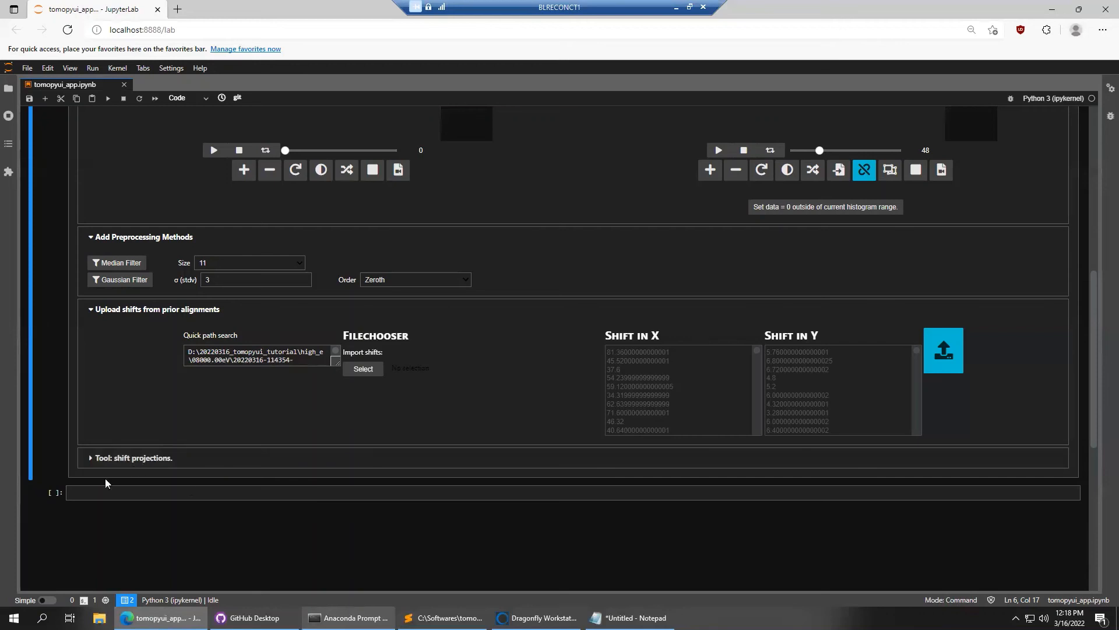
click(128, 463)
scroll(69, 356, up, 15)
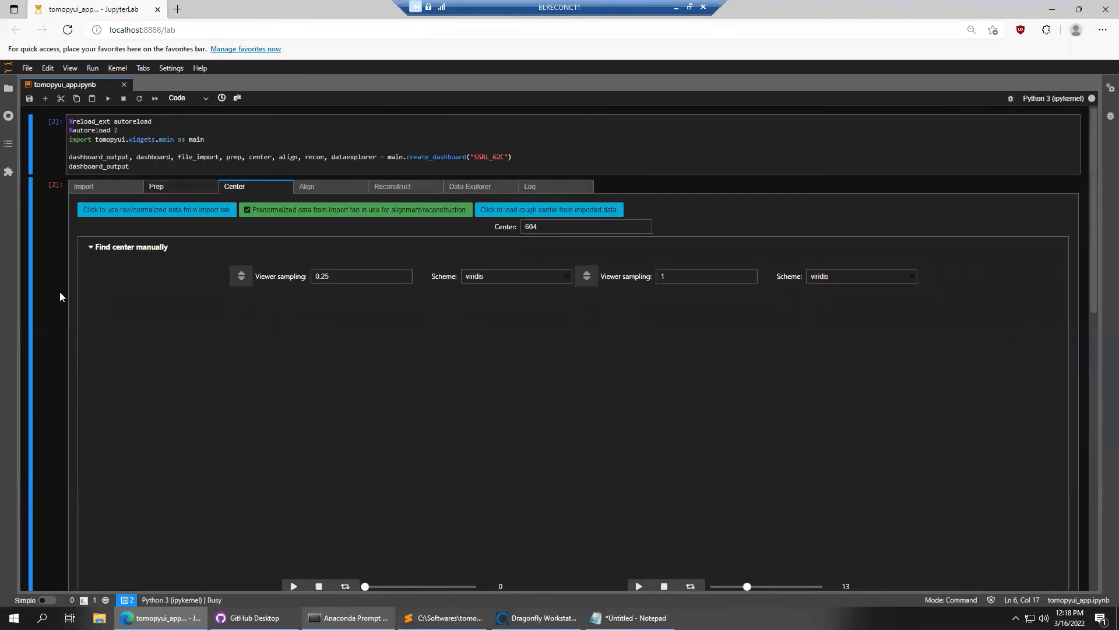
click(159, 187)
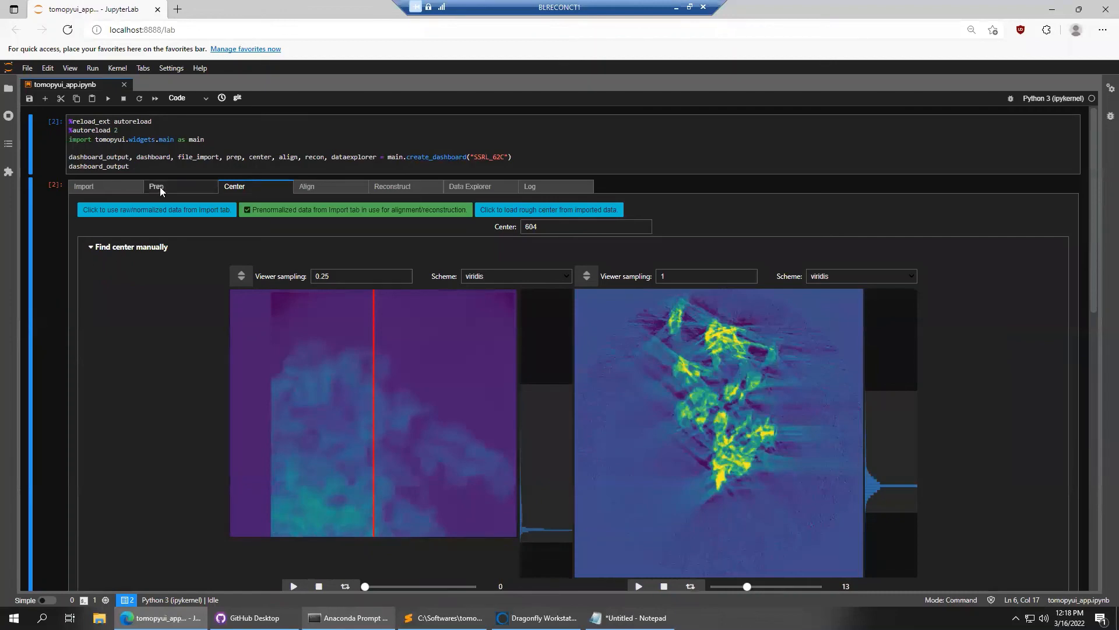
scroll(55, 306, down, 15)
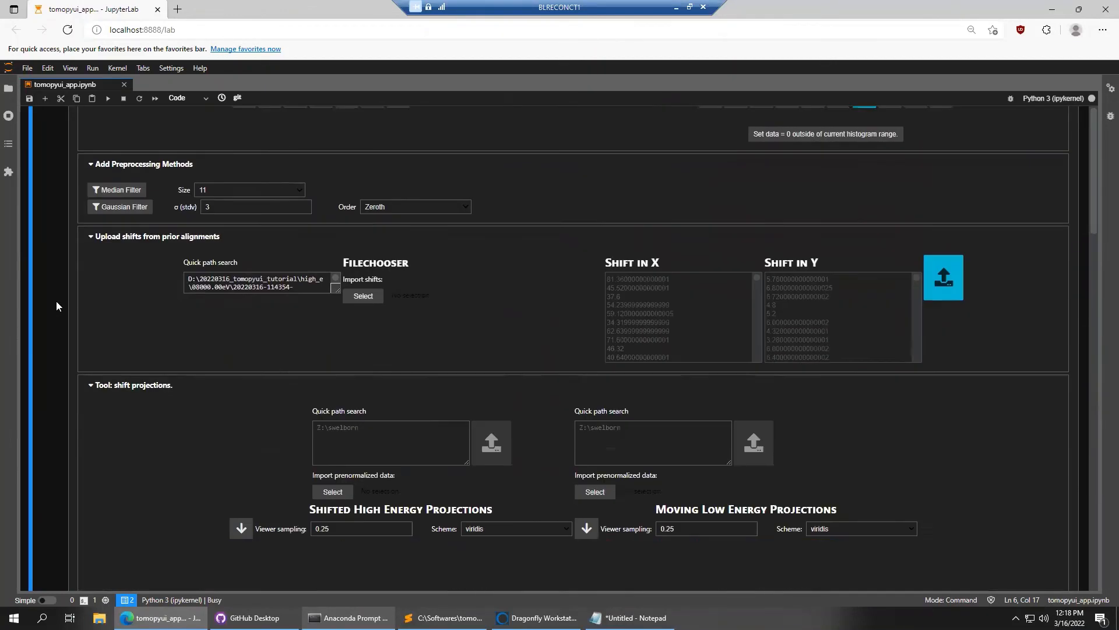
scroll(72, 281, up, 2)
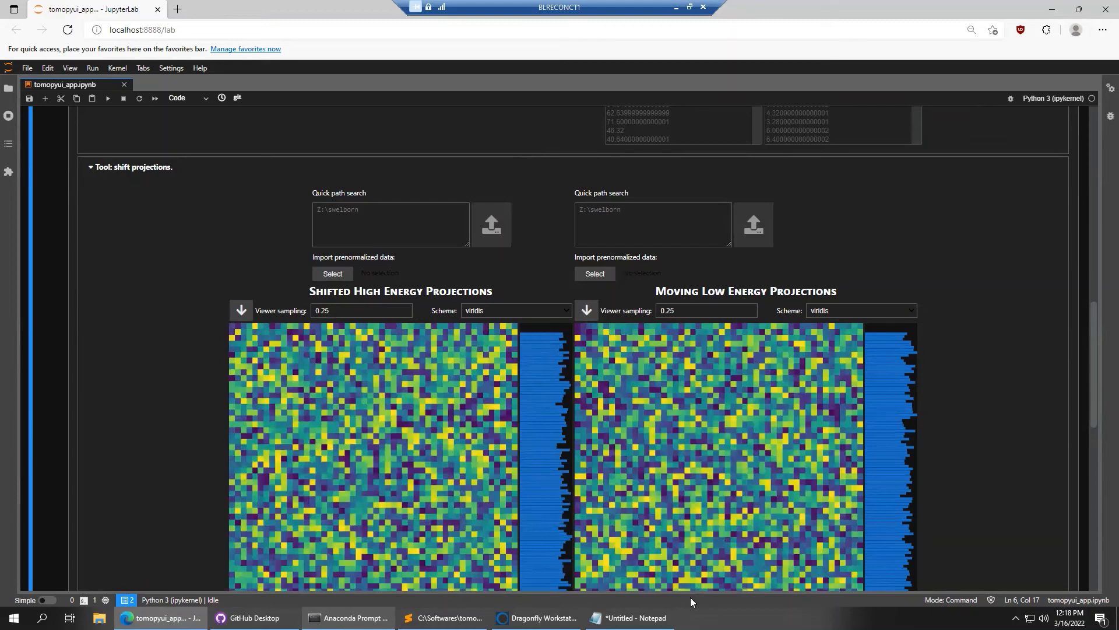
scroll(998, 402, down, 2)
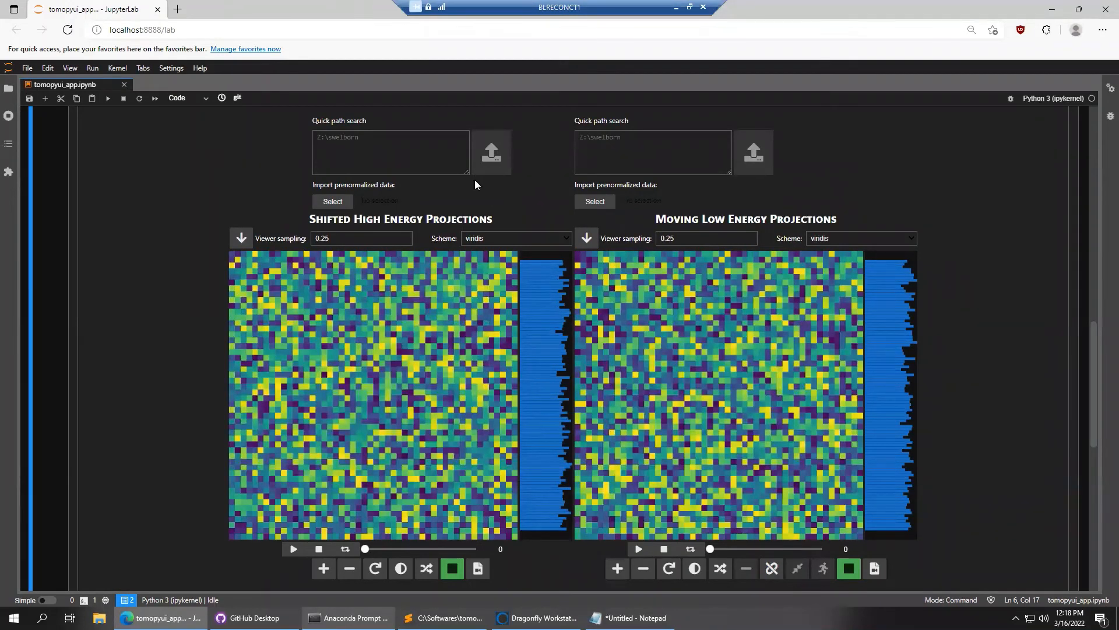
Copy the high_e 08000.00eV folder path from Notepad into Quick path search
click(627, 617)
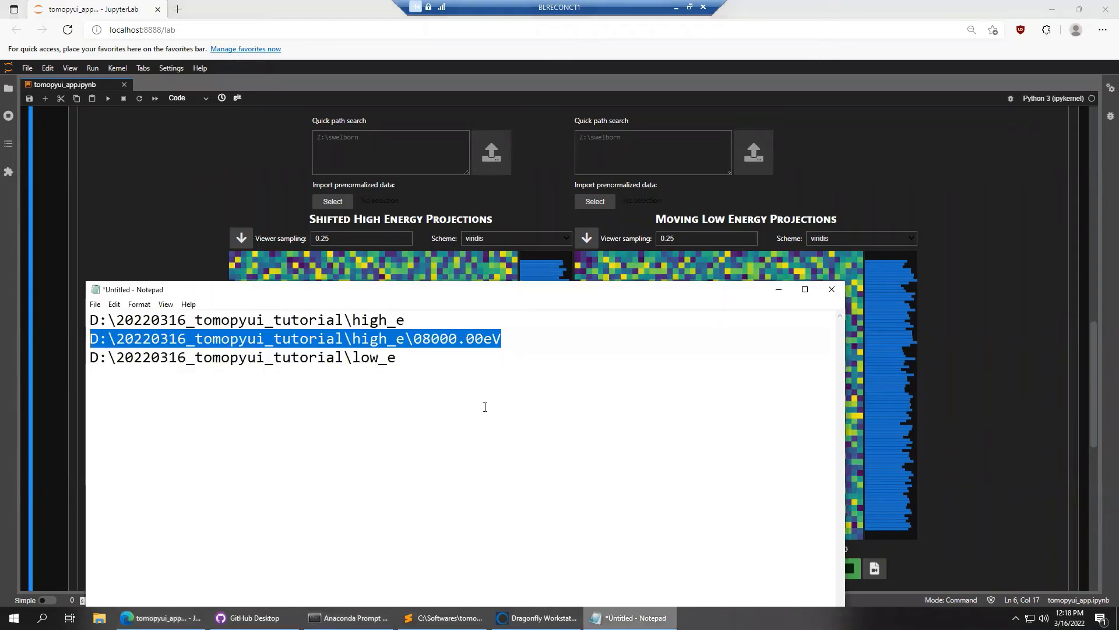
click(514, 349)
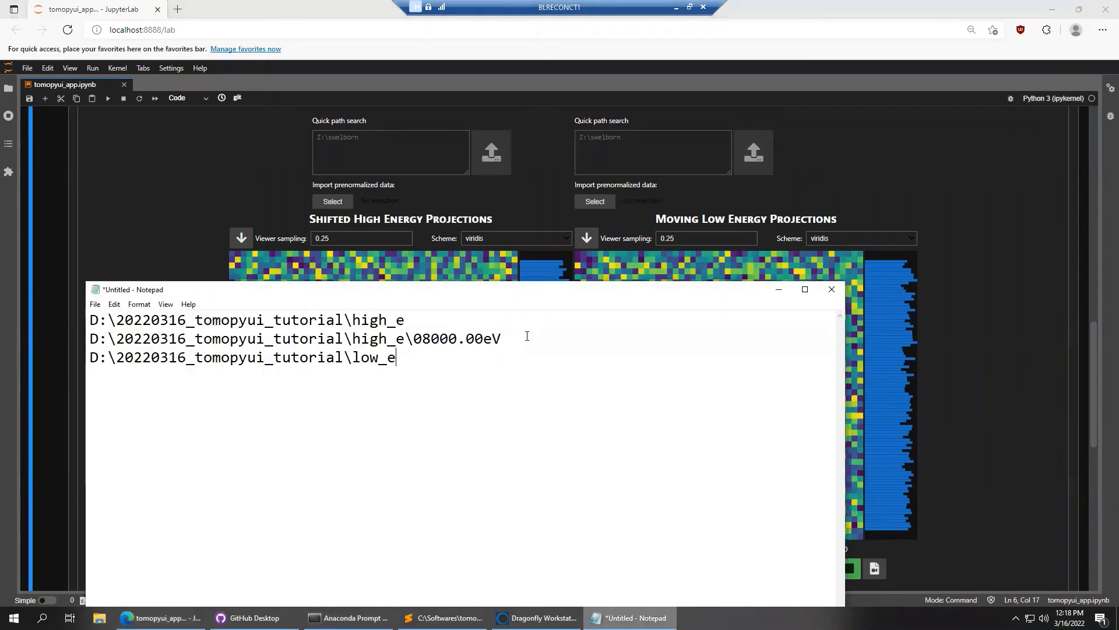
drag(527, 338, 88, 339)
key(ctrl+c)
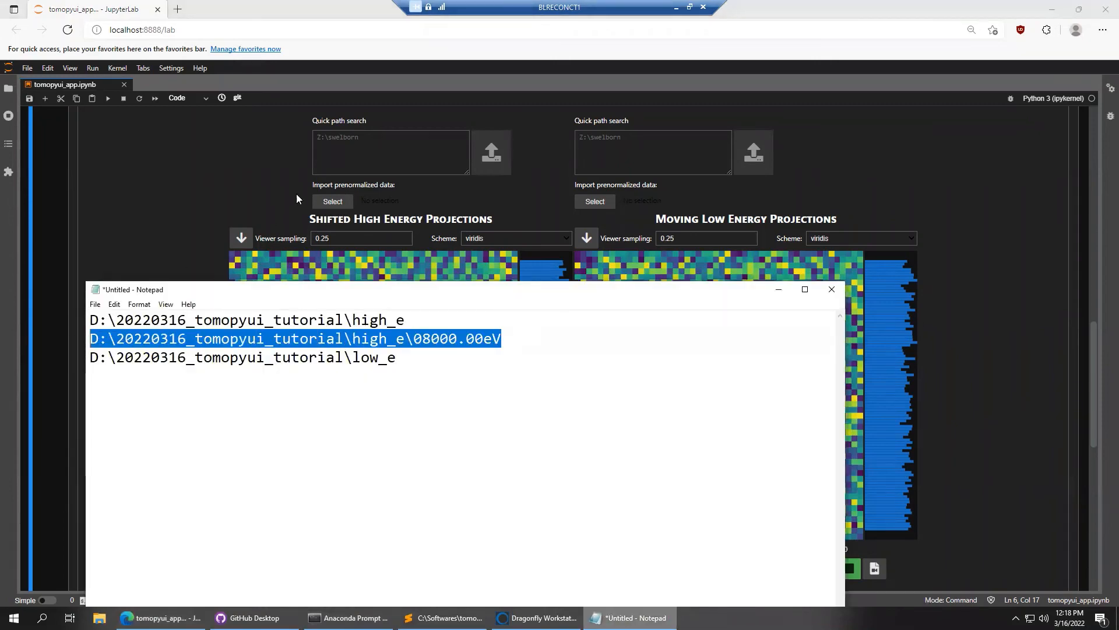
click(362, 153)
key(ctrl+v)
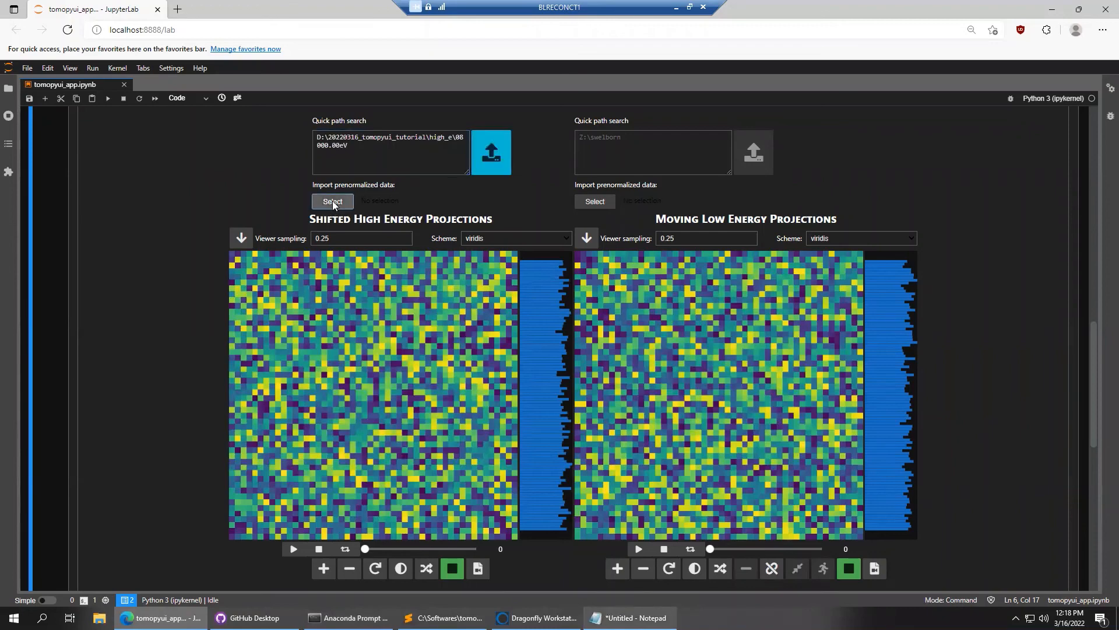
click(332, 201)
click(359, 239)
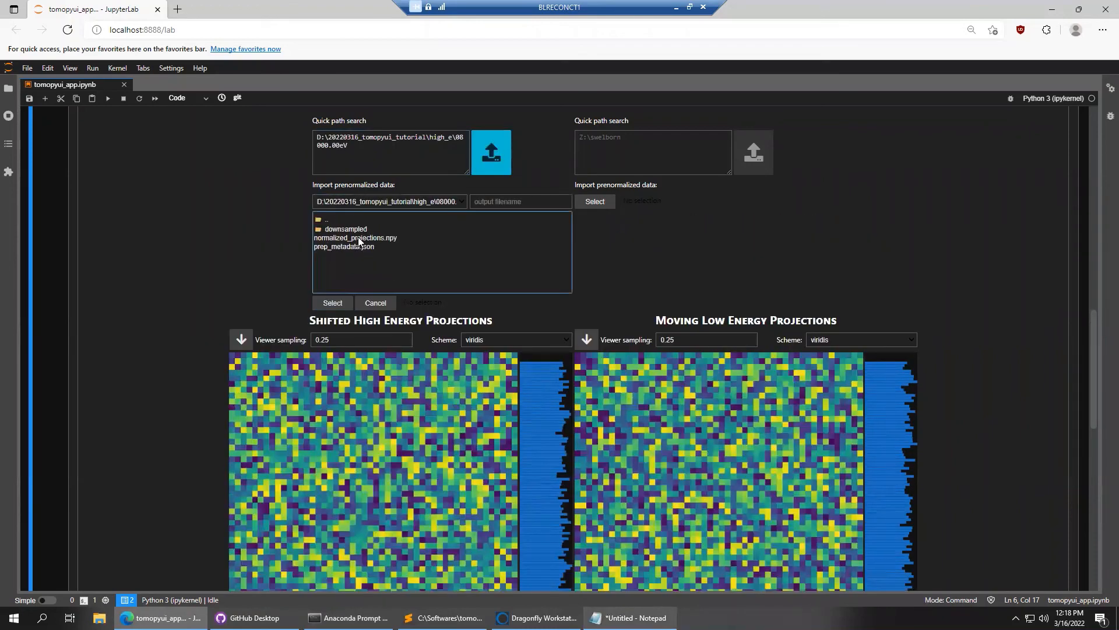
click(326, 219)
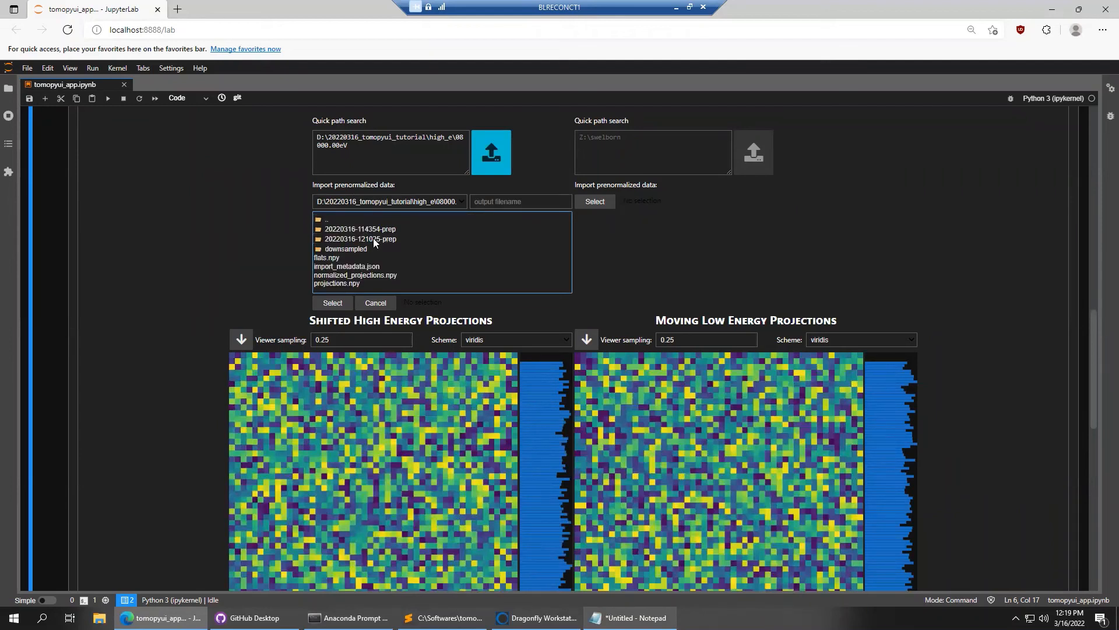
click(373, 238)
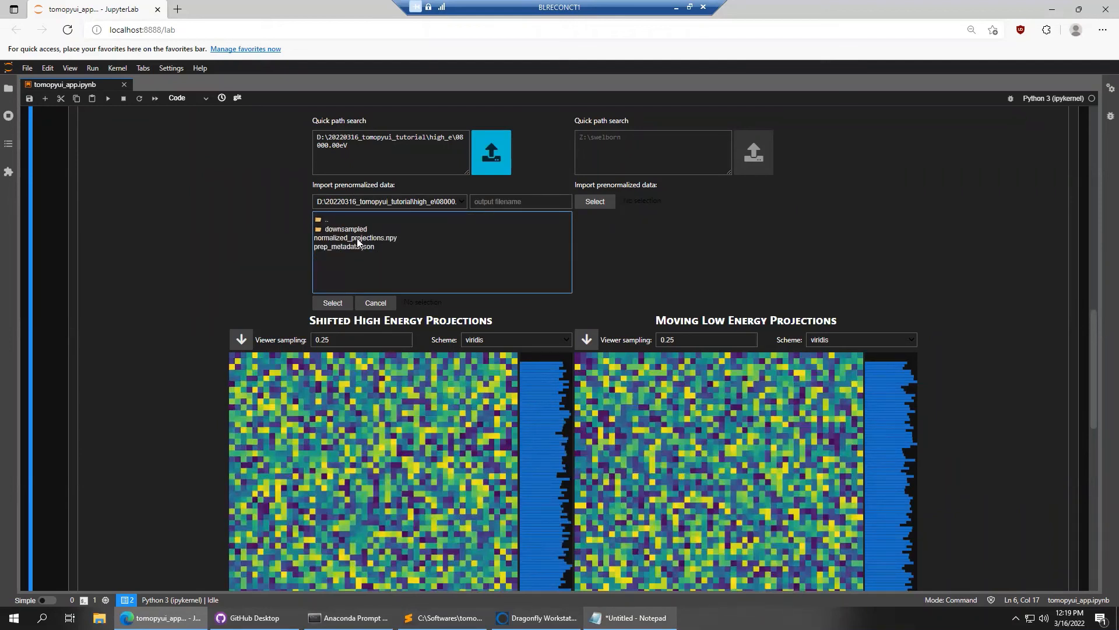
click(356, 238)
click(333, 302)
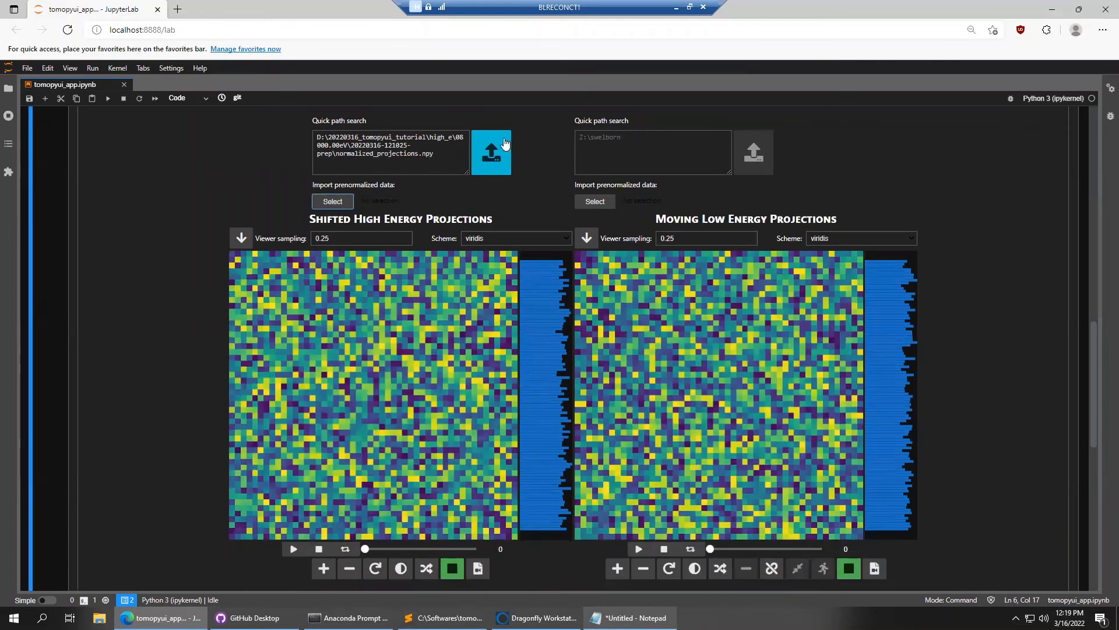
click(504, 144)
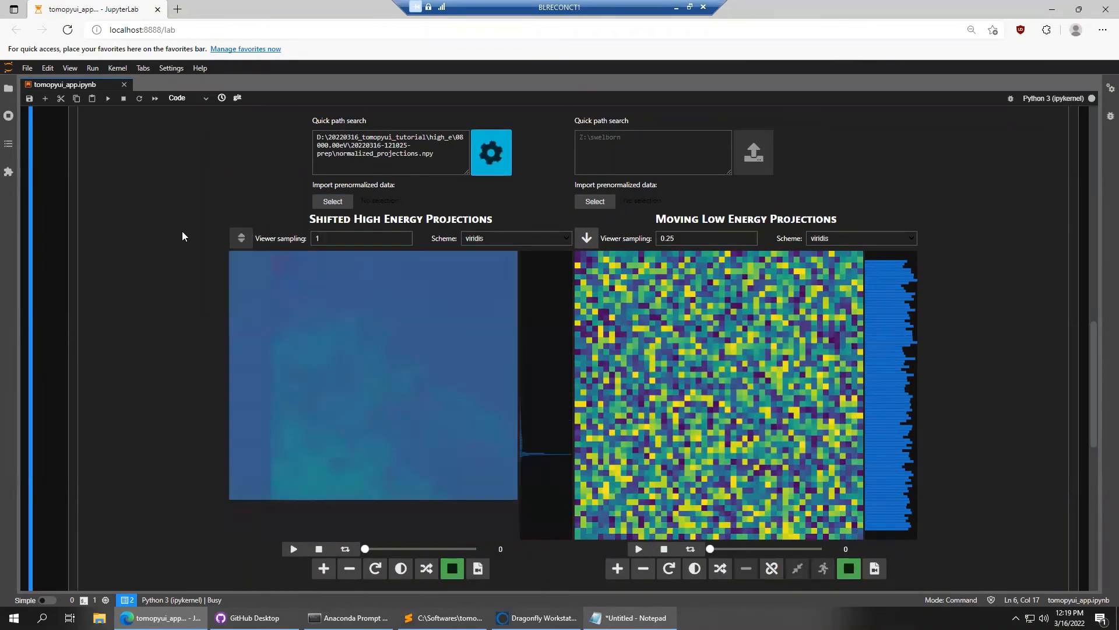
scroll(178, 247, down, 1)
drag(365, 476, 419, 472)
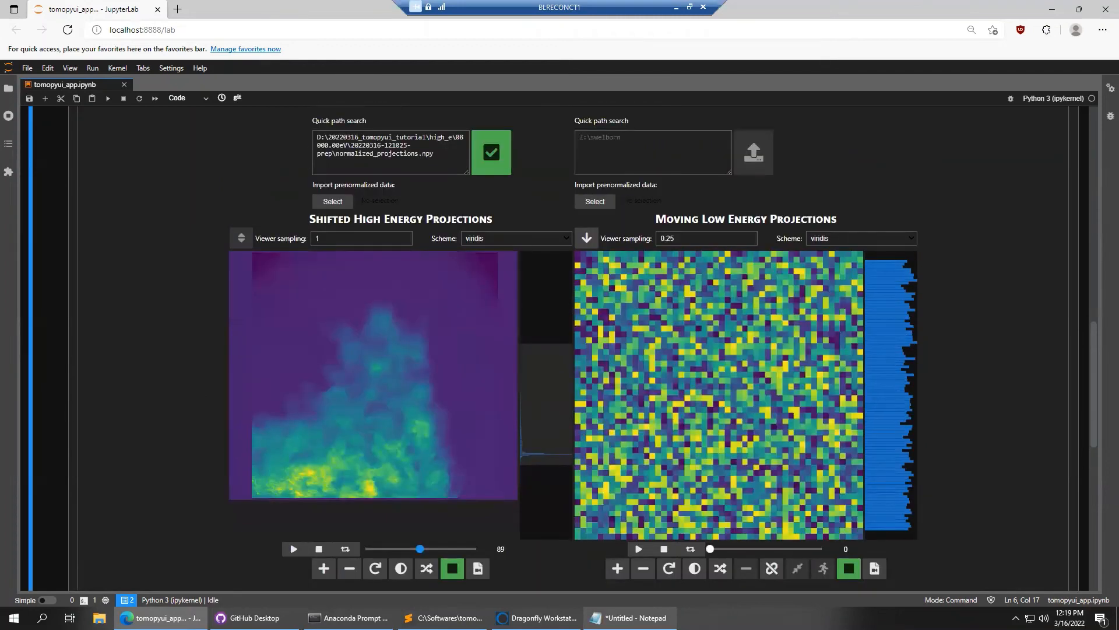
Copy the low_e folder path from Notepad into the right-hand path box
click(632, 617)
drag(394, 356, 112, 362)
key(ctrl+c)
click(101, 235)
click(624, 152)
key(ctrl+v)
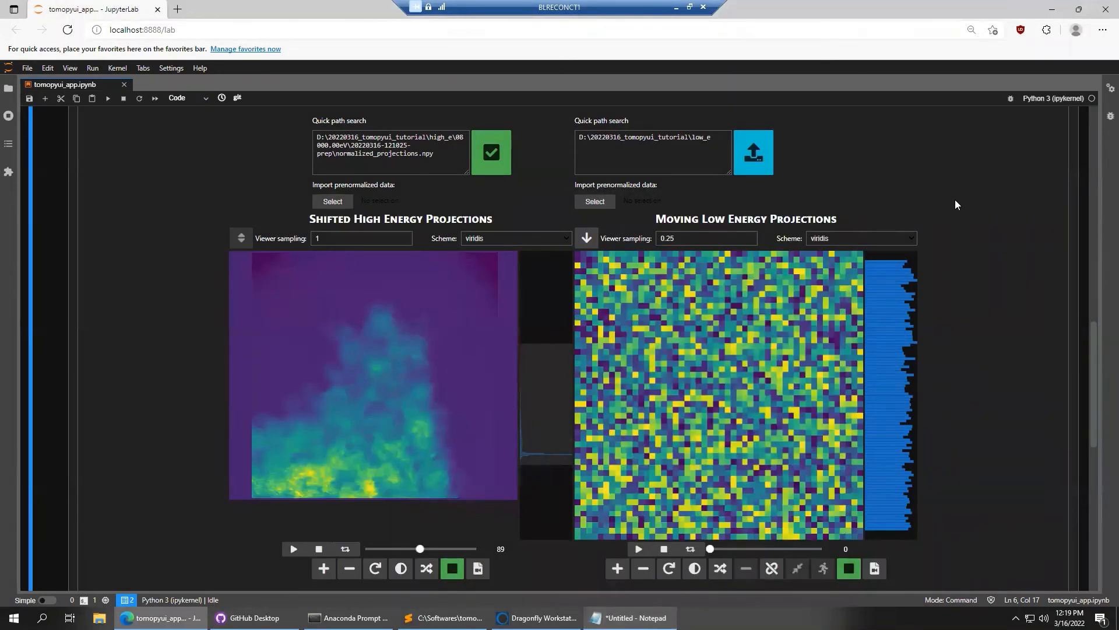
scroll(955, 204, up, 5)
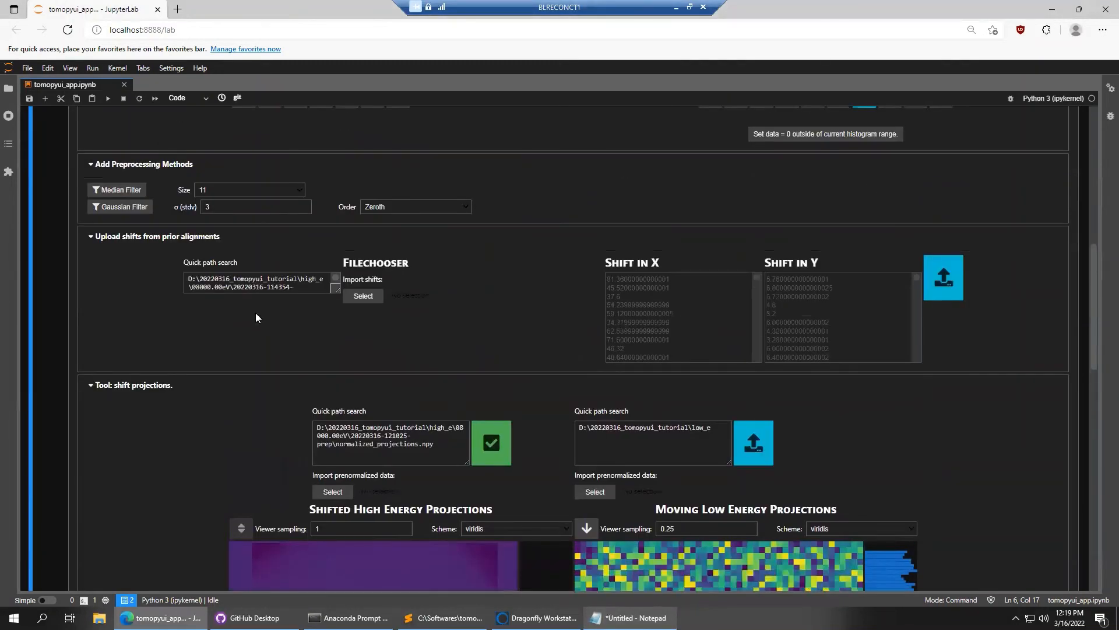
scroll(57, 265, up, 10)
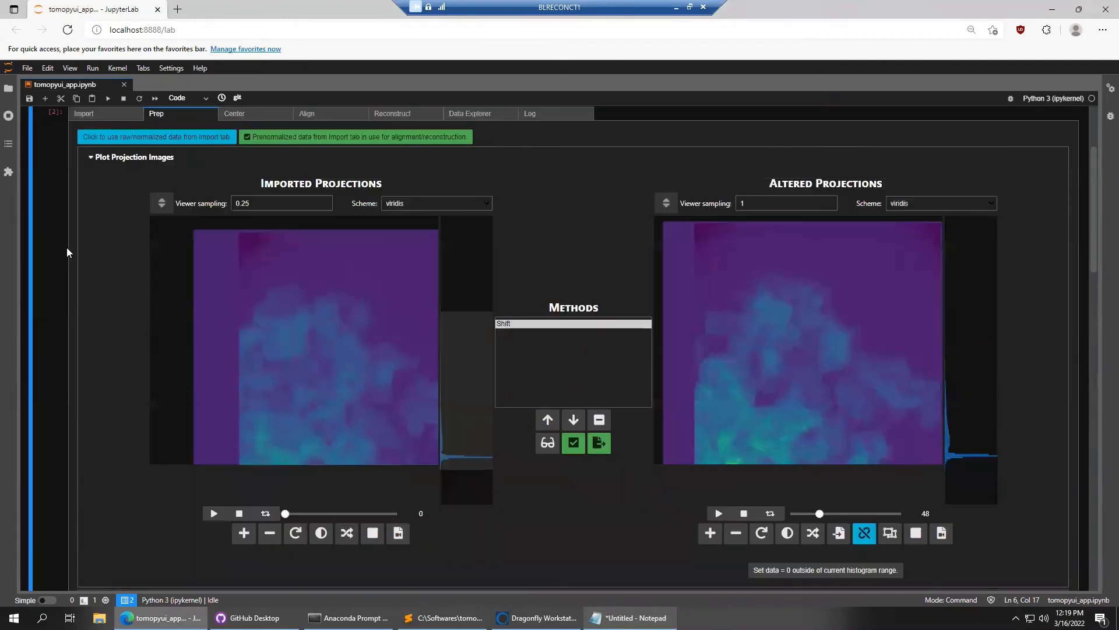
Import and normalize the 07660.00 eV raw data from the low_e folder, finishing in 36s
click(114, 187)
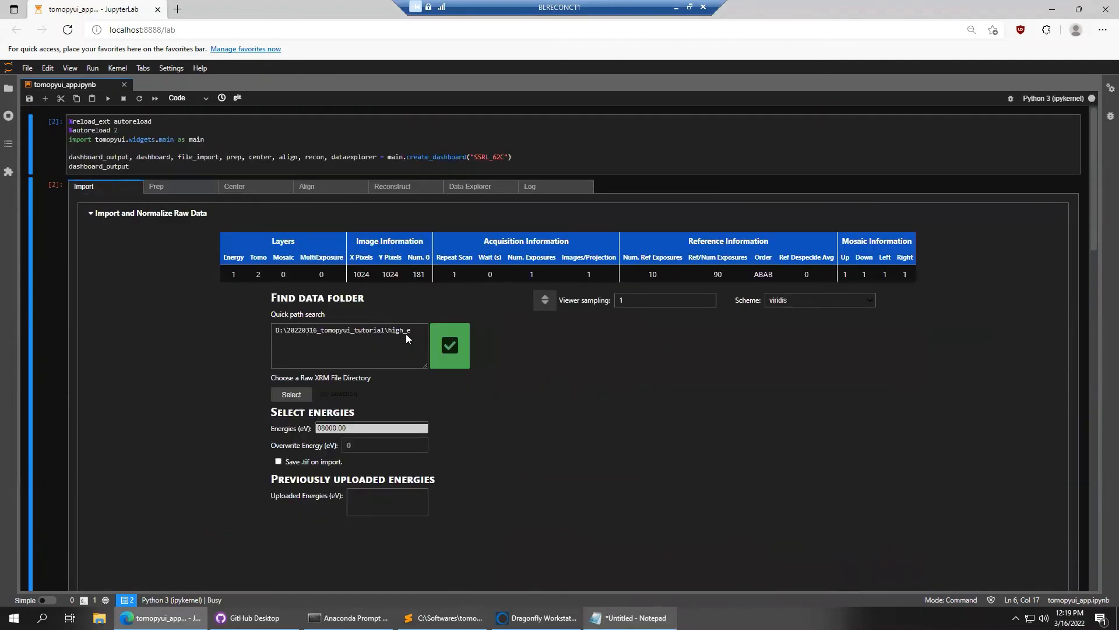
drag(404, 336, 255, 324)
key(ctrl+v)
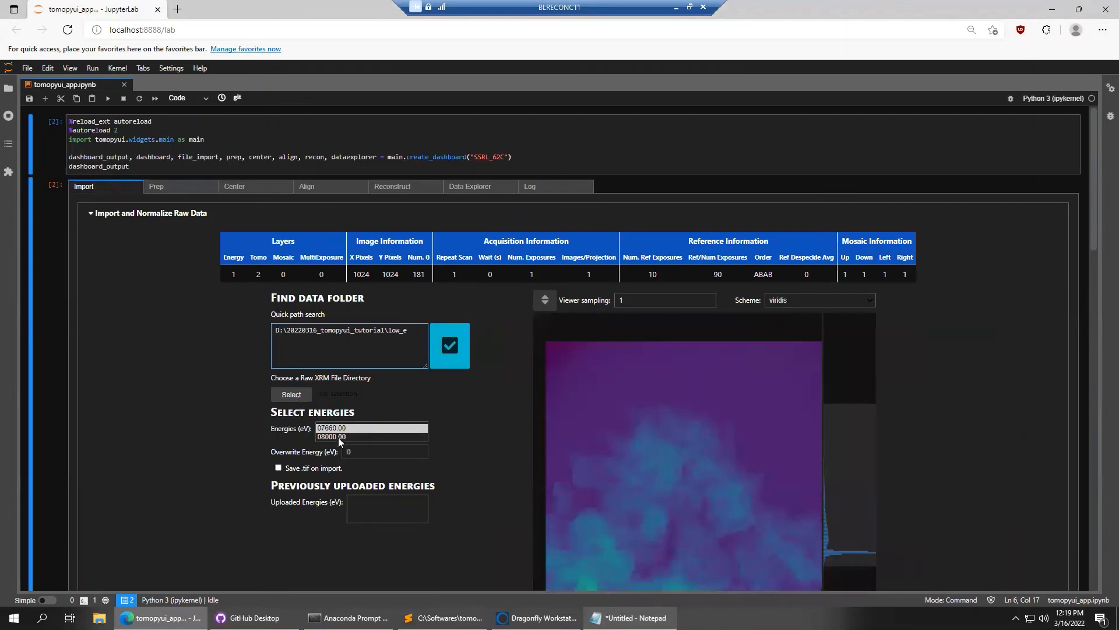
click(338, 437)
click(334, 430)
click(288, 396)
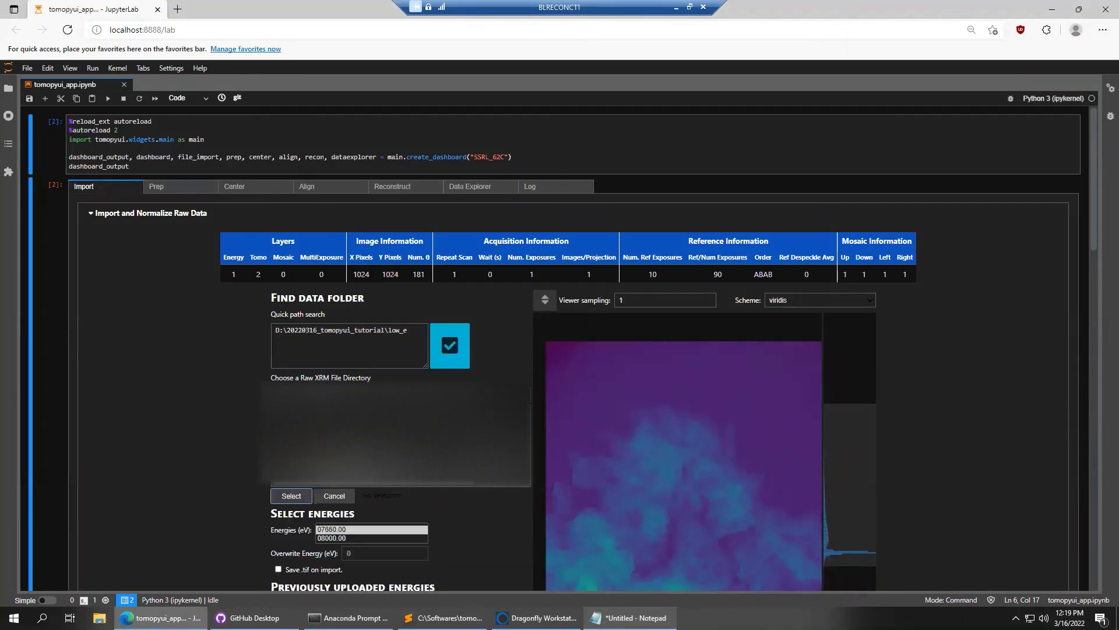
click(334, 496)
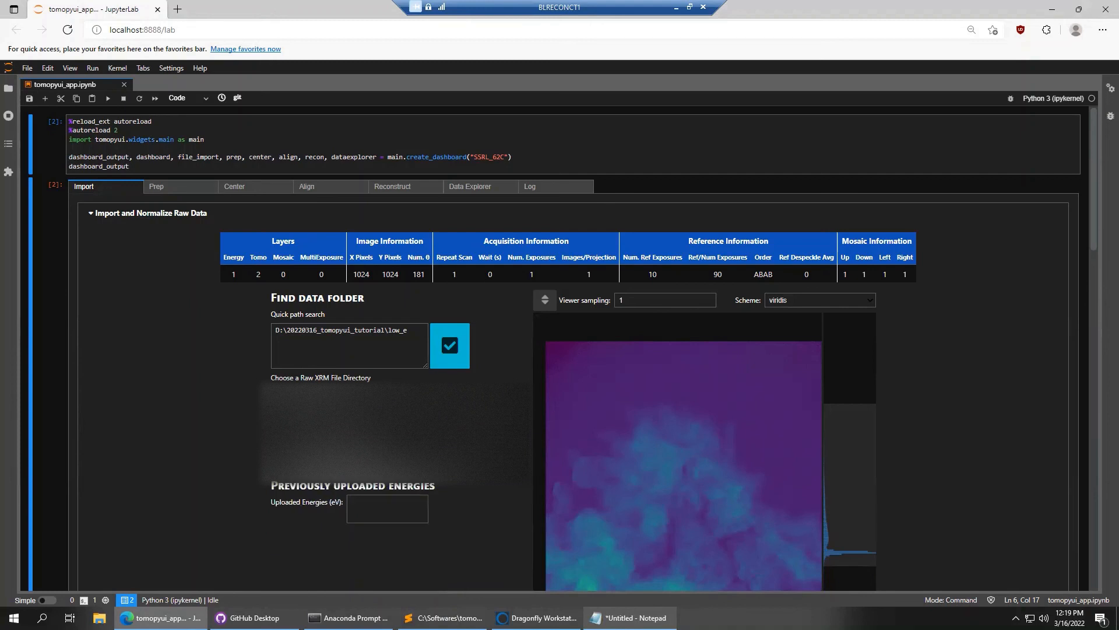
click(418, 332)
click(448, 348)
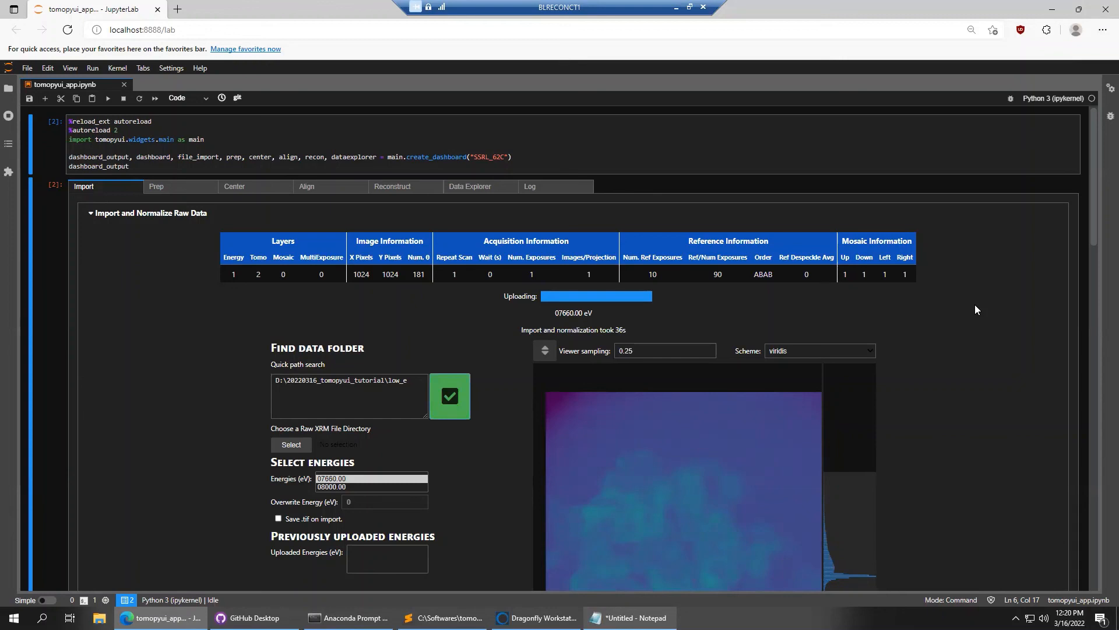
scroll(972, 312, down, 1)
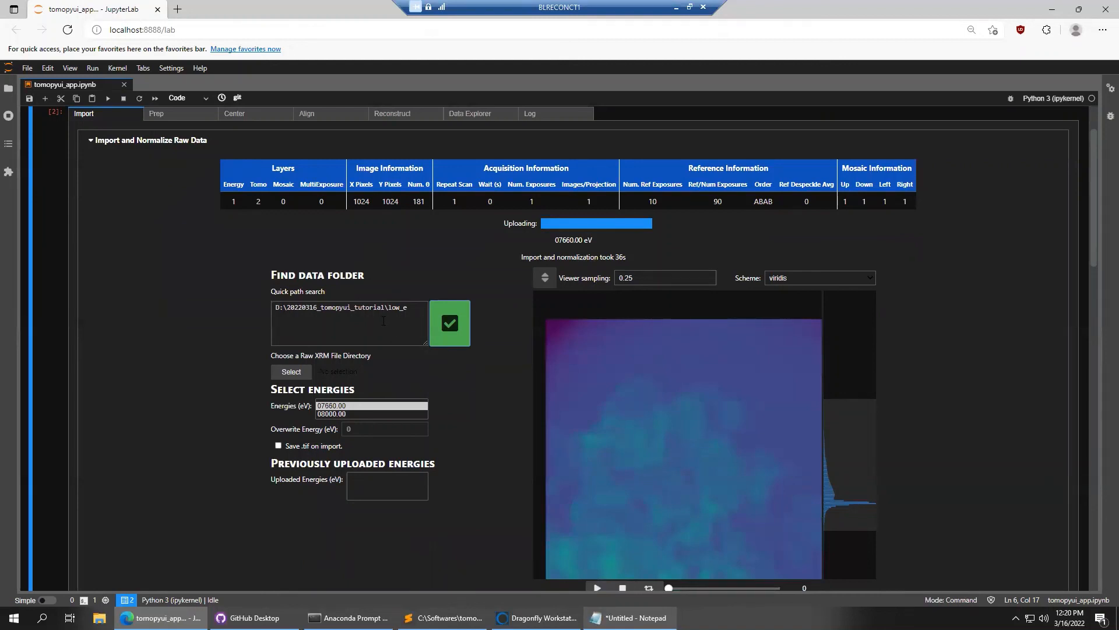
scroll(142, 216, up, 1)
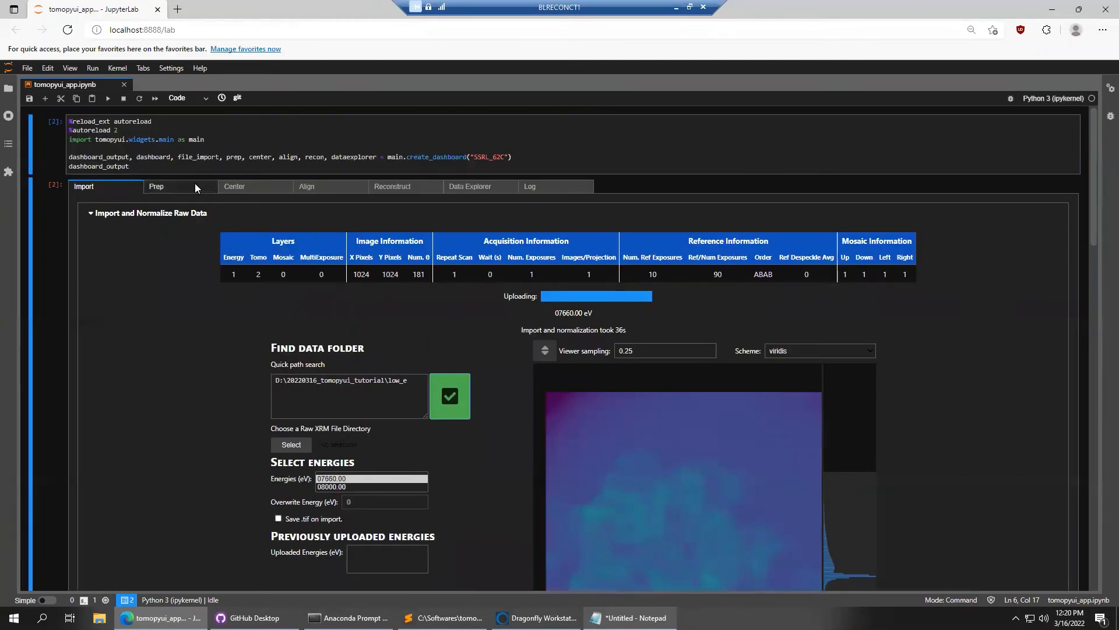
Return to the Prep page and copy the low_e folder path from Notepad
click(175, 187)
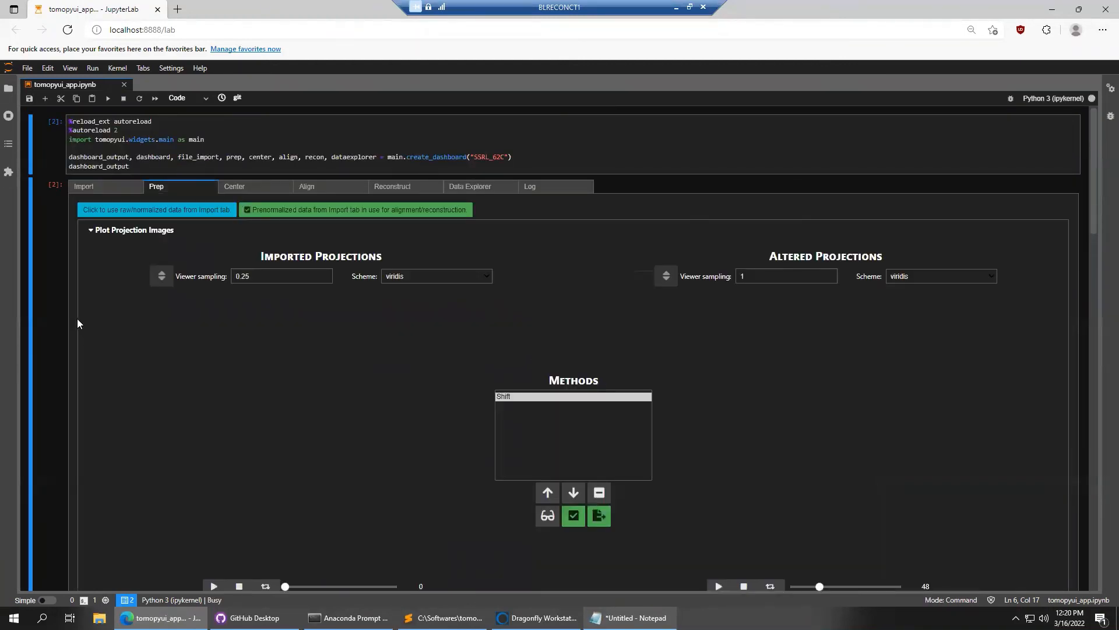
scroll(122, 321, down, 4)
scroll(123, 323, down, 1)
click(629, 617)
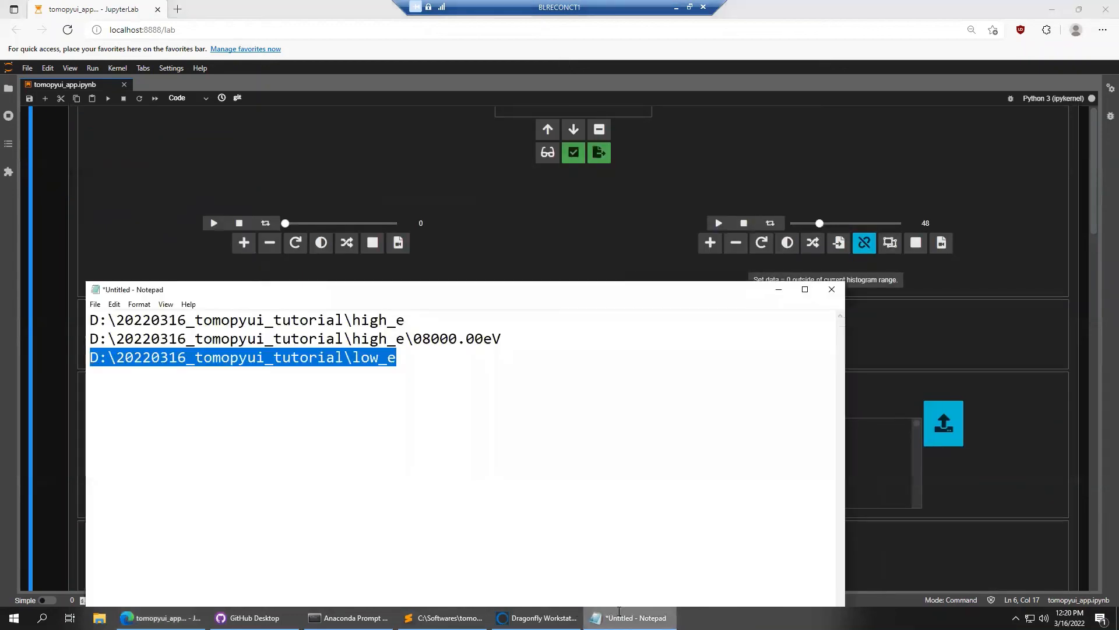
click(441, 357)
drag(441, 357, 29, 353)
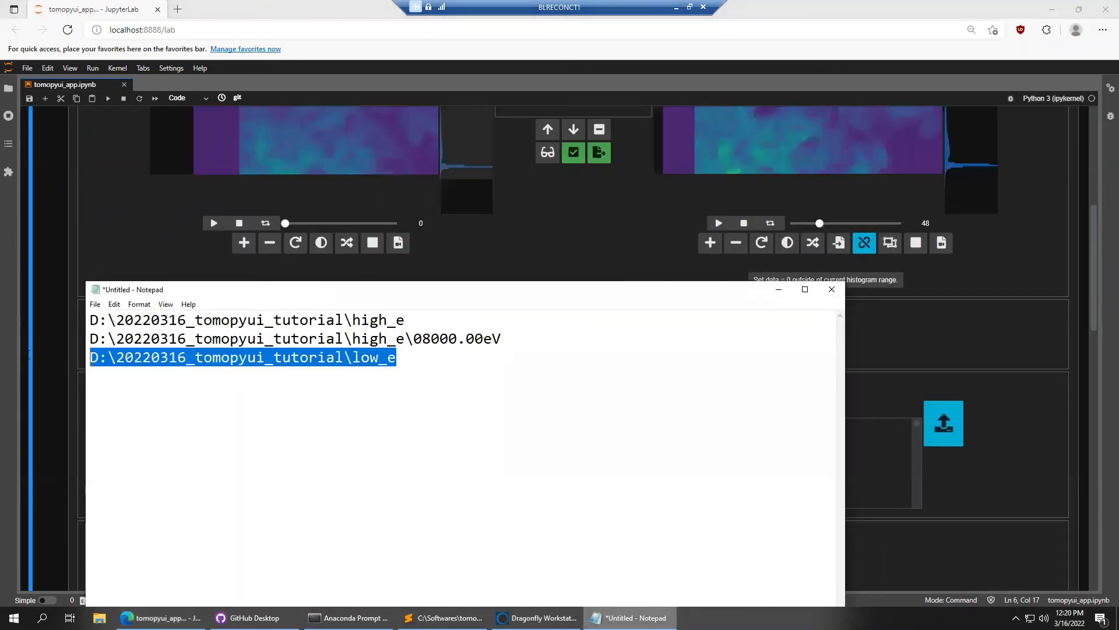
click(59, 329)
Load the 07660.00eV low-energy projections into the Moving Low Energy viewer
scroll(973, 468, down, 2)
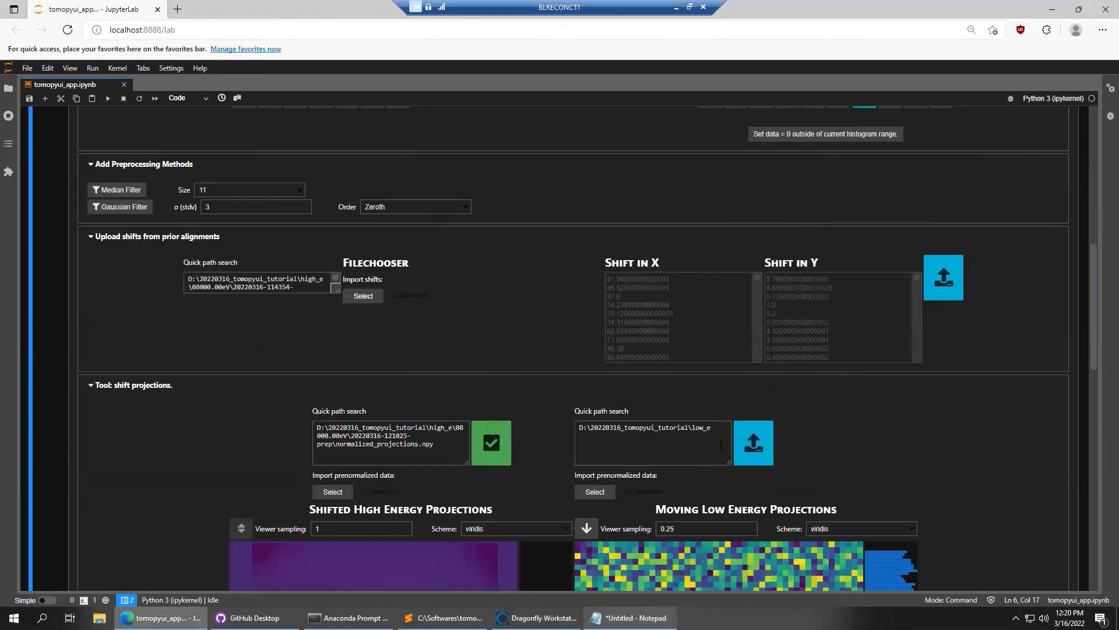
click(595, 492)
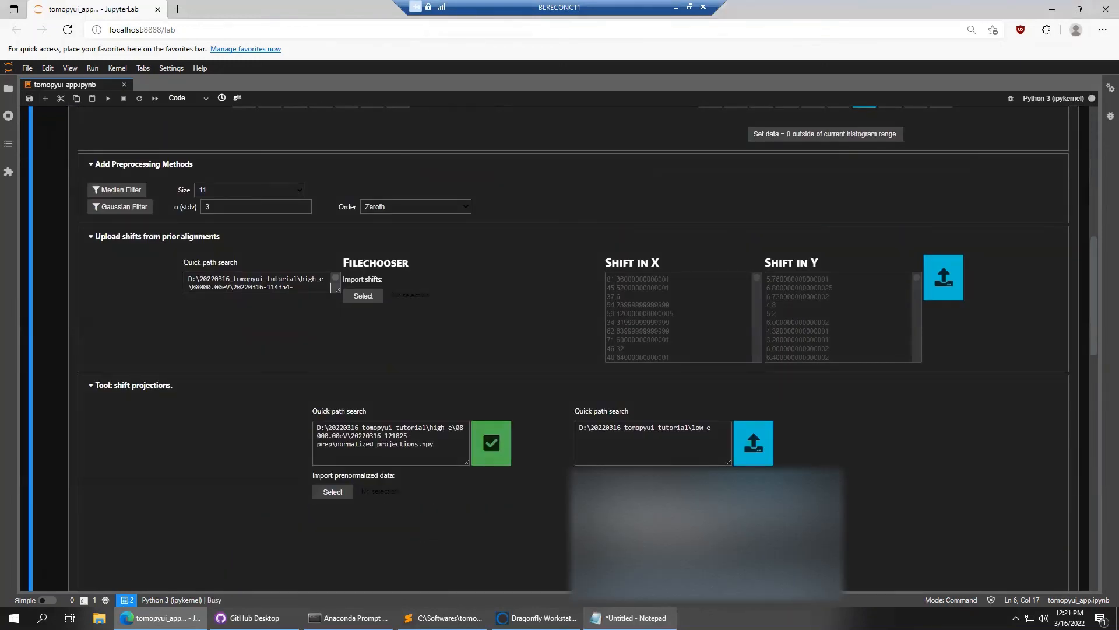
scroll(961, 482, down, 1)
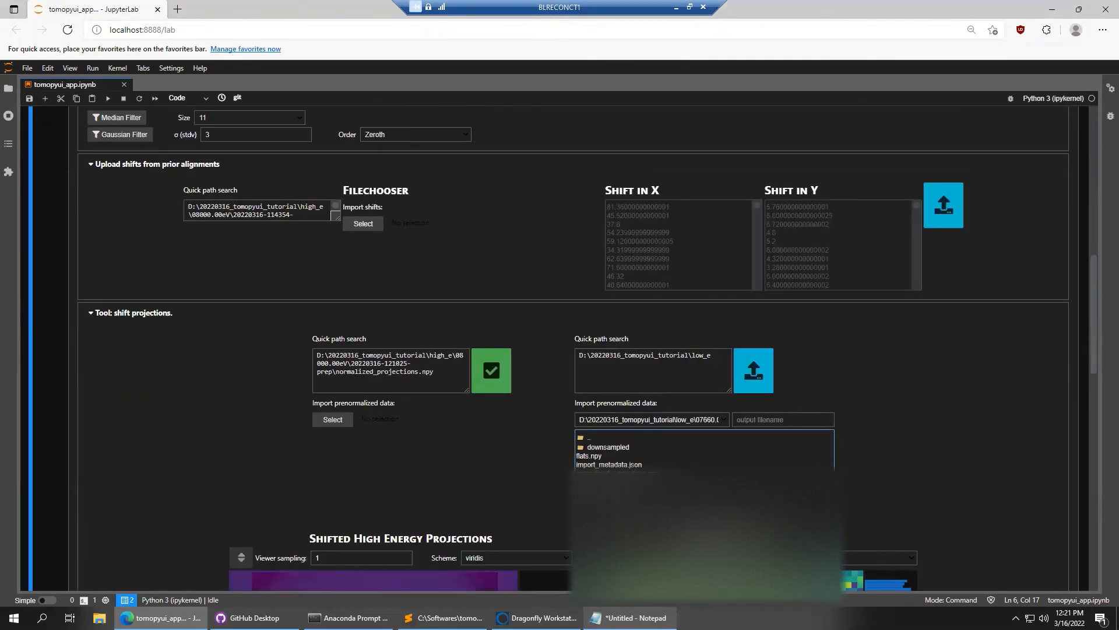
click(595, 520)
click(749, 377)
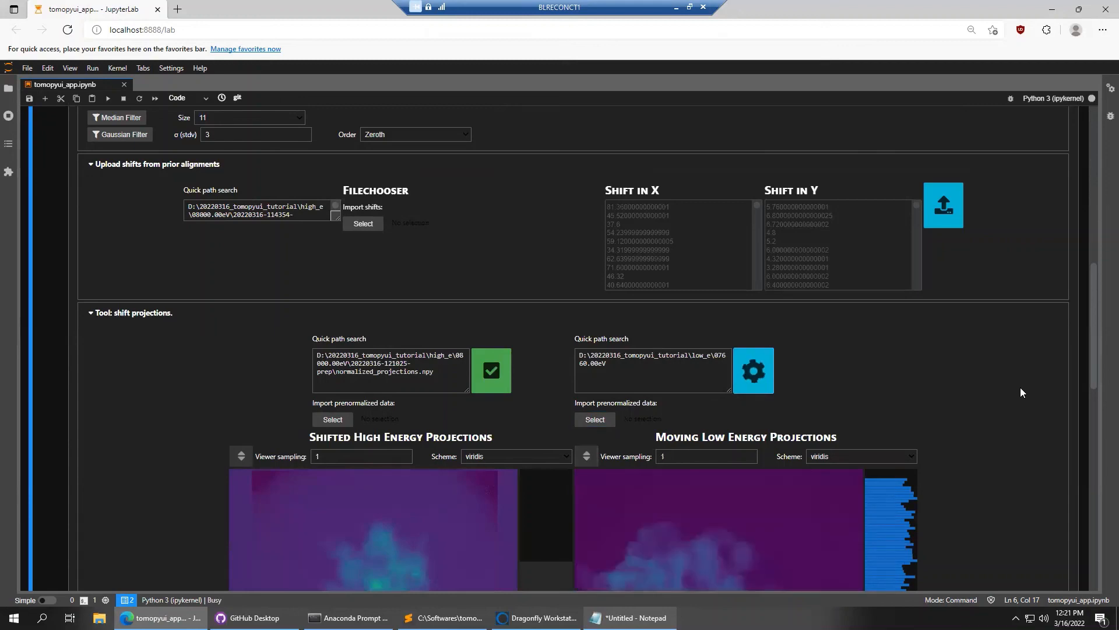
scroll(1029, 394, down, 3)
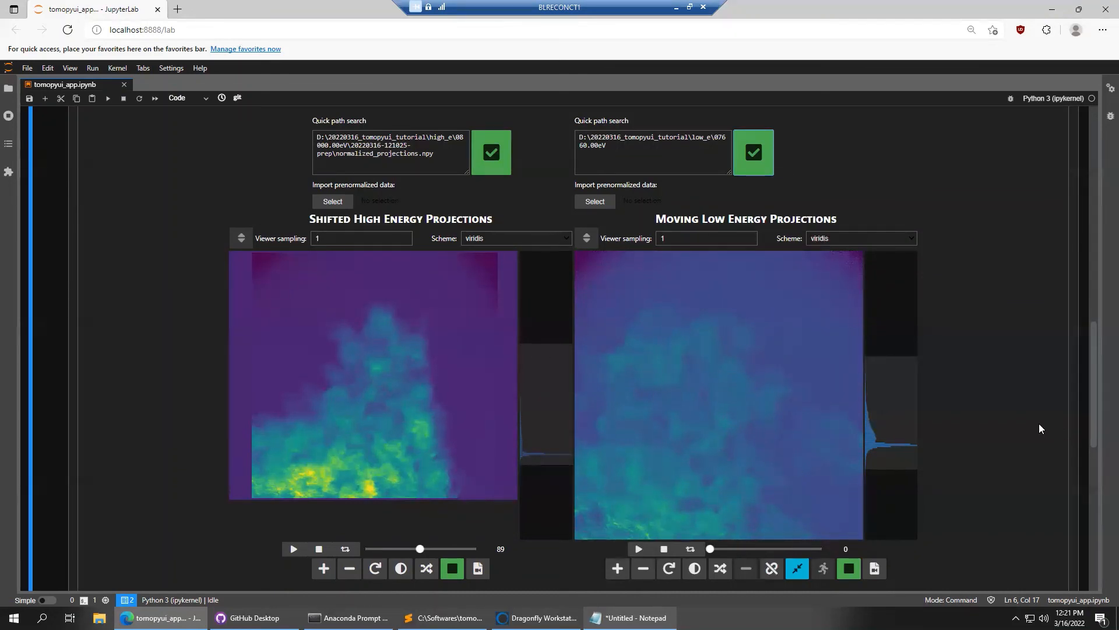
scroll(1040, 425, down, 1)
Prep the low-energy projections, register them to the high-energy set, and review the frames
click(800, 499)
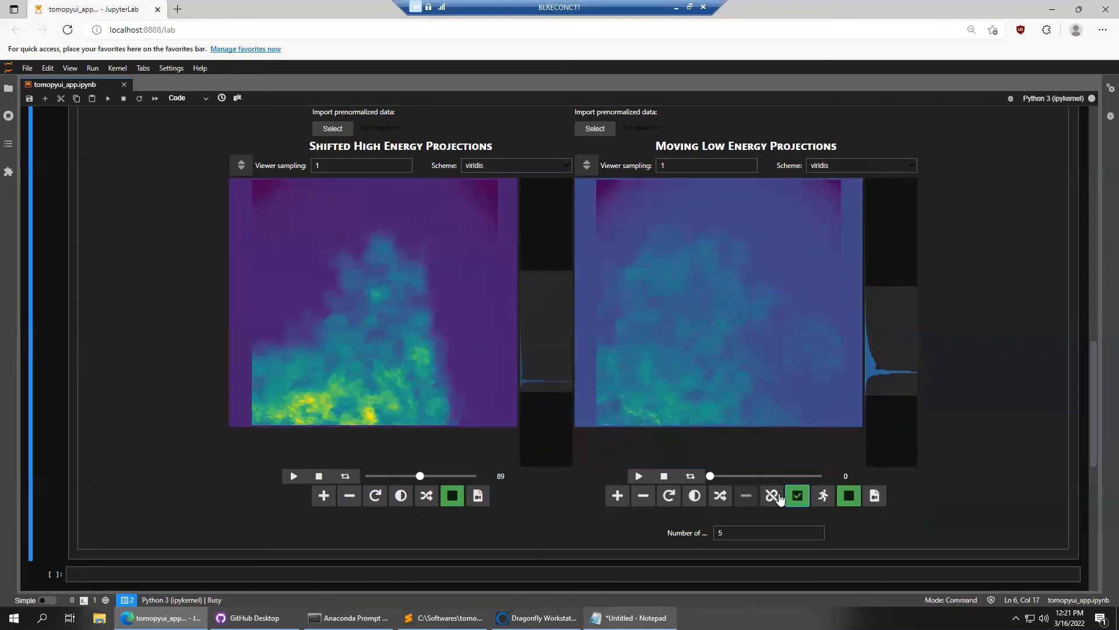
drag(711, 476, 745, 476)
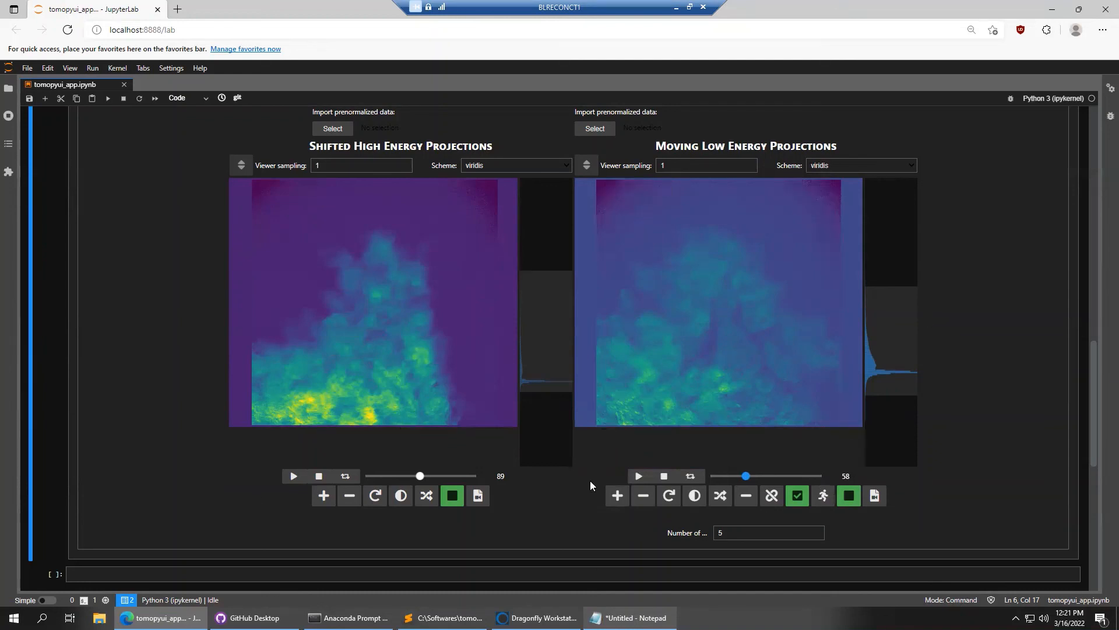
click(827, 499)
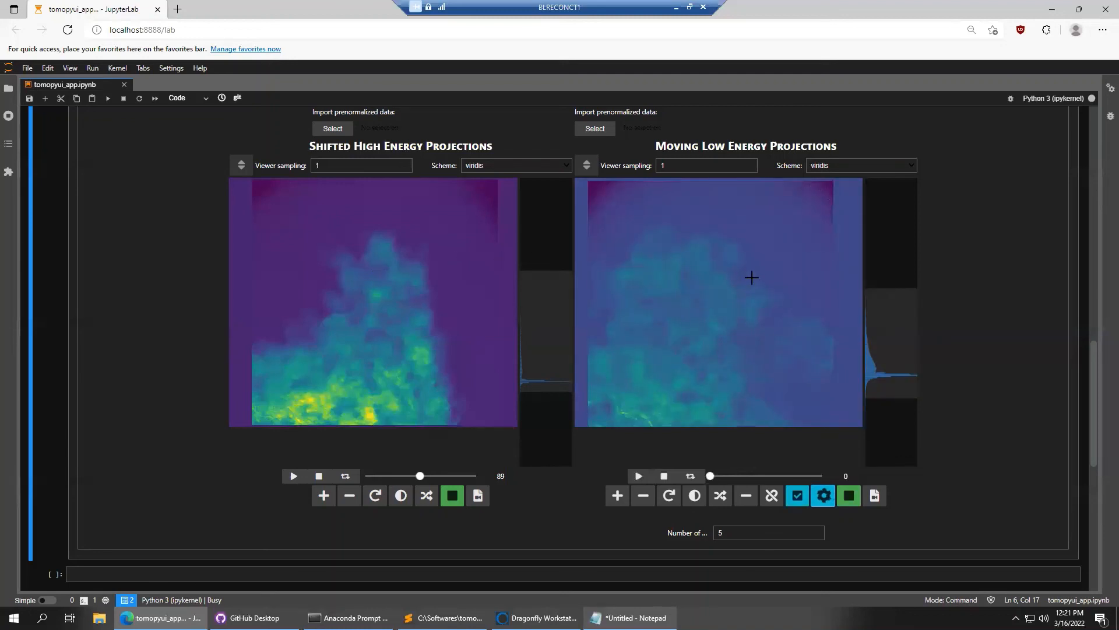
drag(712, 480, 772, 476)
Reload the original 07660.00eV low-energy projections and rerun the prep step on them
scroll(965, 399, up, 1)
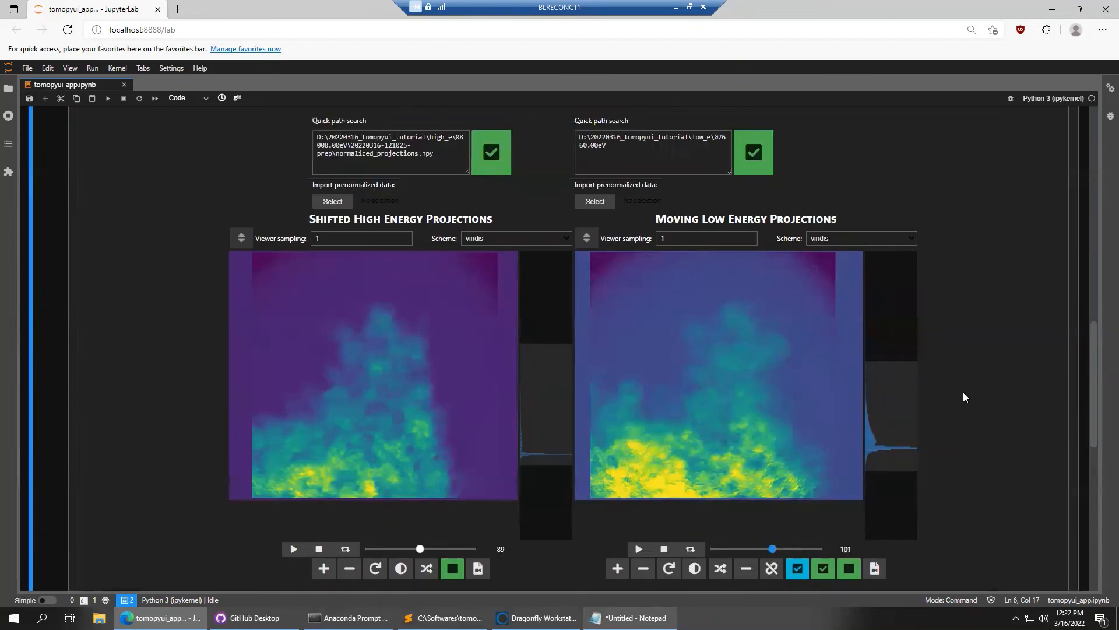
click(754, 159)
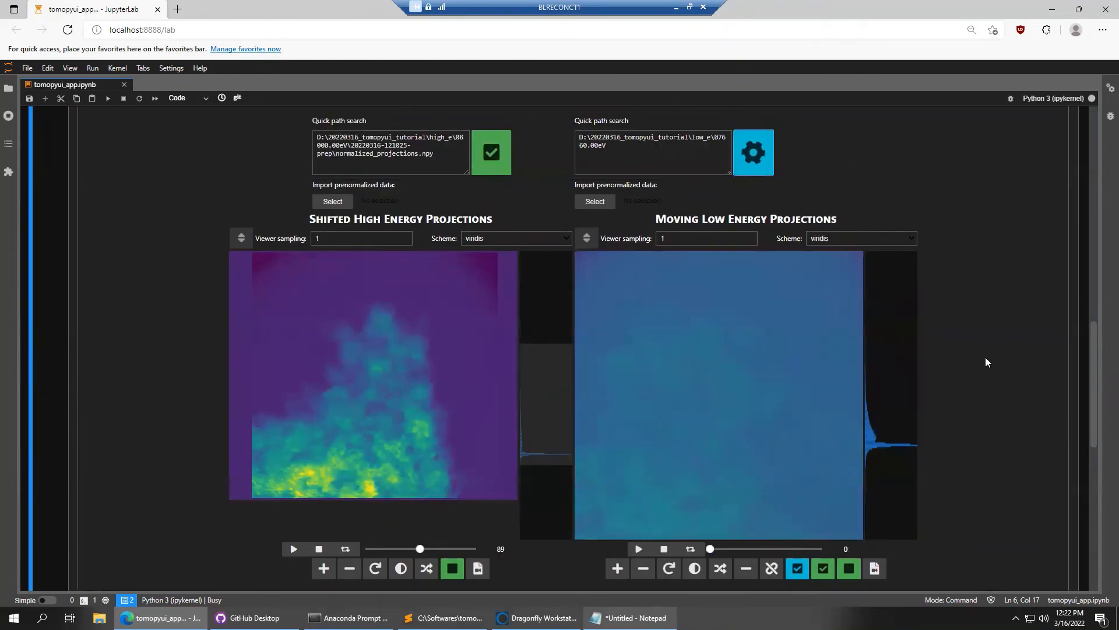
scroll(985, 357, down, 1)
click(798, 501)
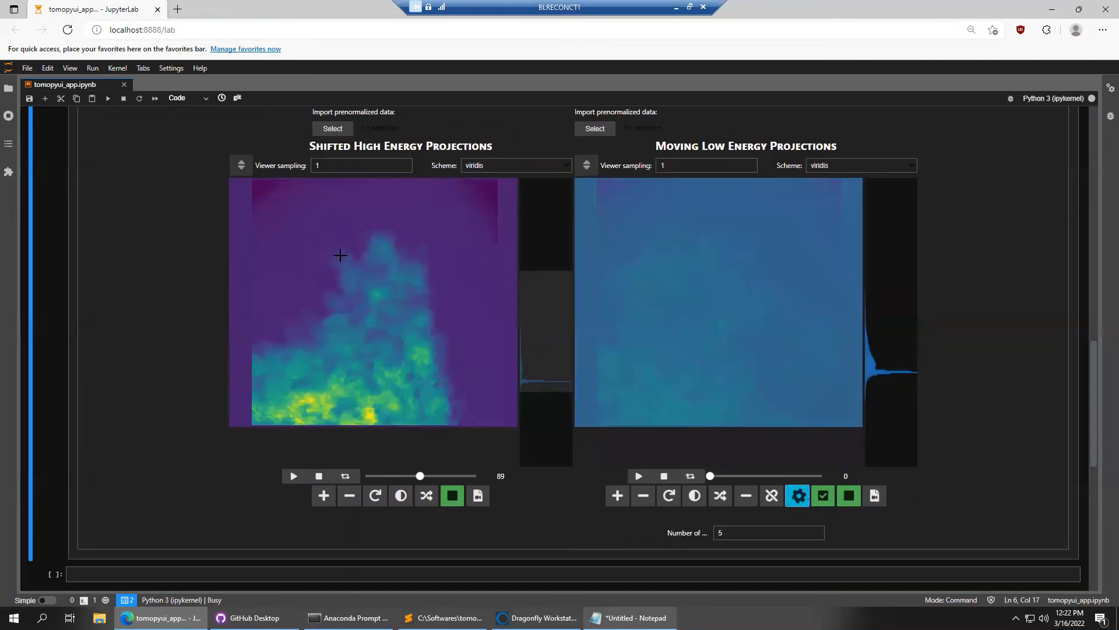
Draw and position regions of interest over the sample's upper part on both the high- and low-energy images
drag(283, 220, 471, 301)
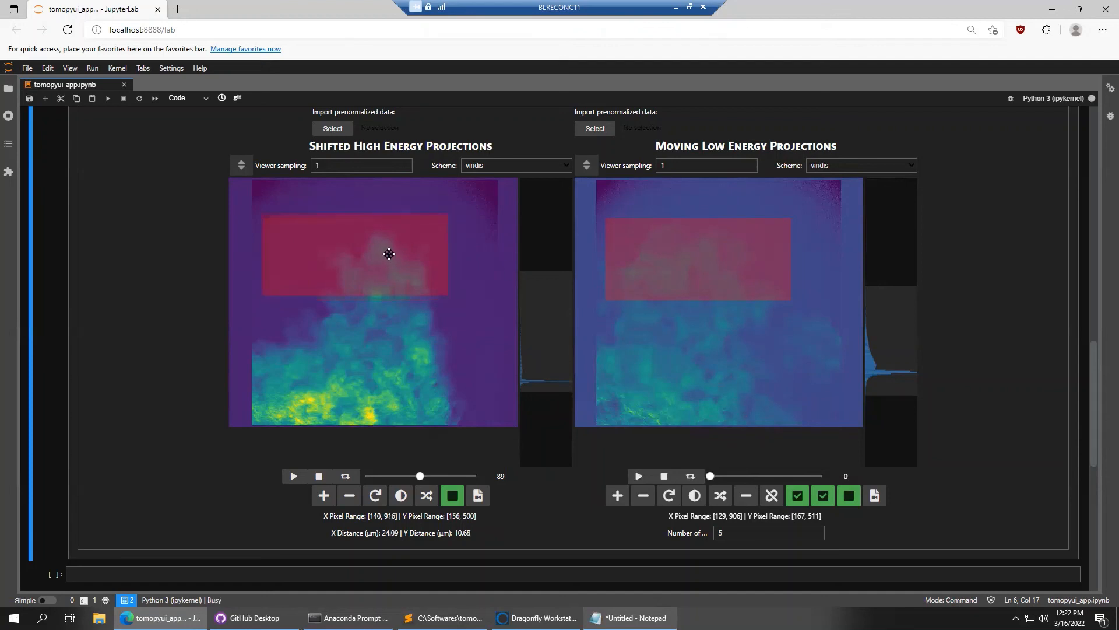
mouse_move(395, 257)
mouse_down()
mouse_move(408, 254)
mouse_move(383, 247)
mouse_up()
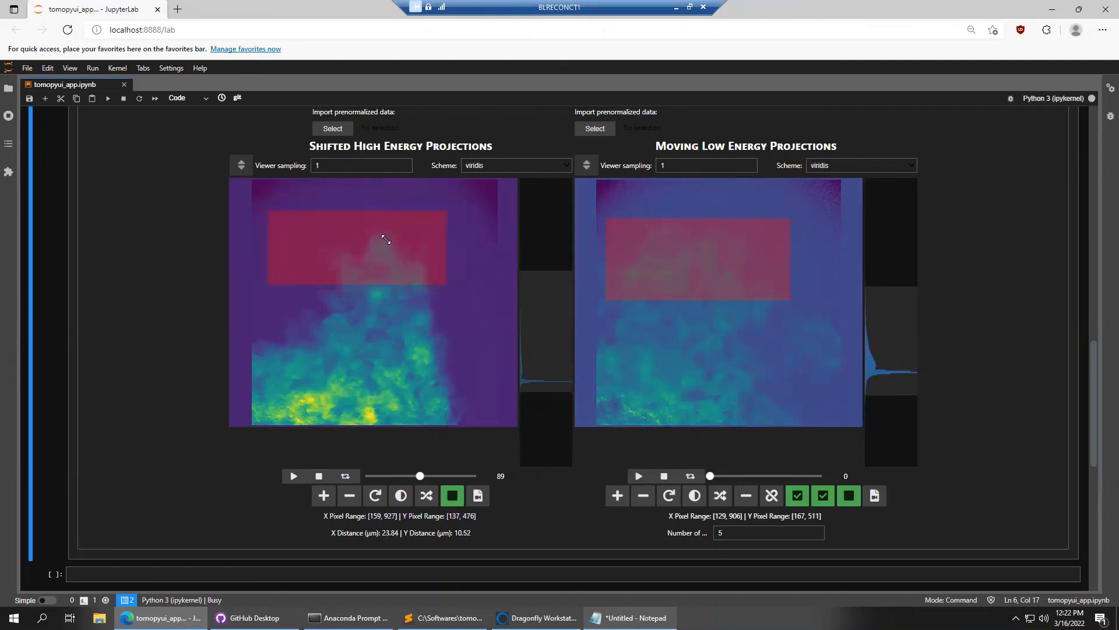
mouse_move(452, 292)
mouse_down()
mouse_move(482, 313)
mouse_move(375, 320)
mouse_move(457, 317)
mouse_move(341, 306)
mouse_move(448, 302)
mouse_up()
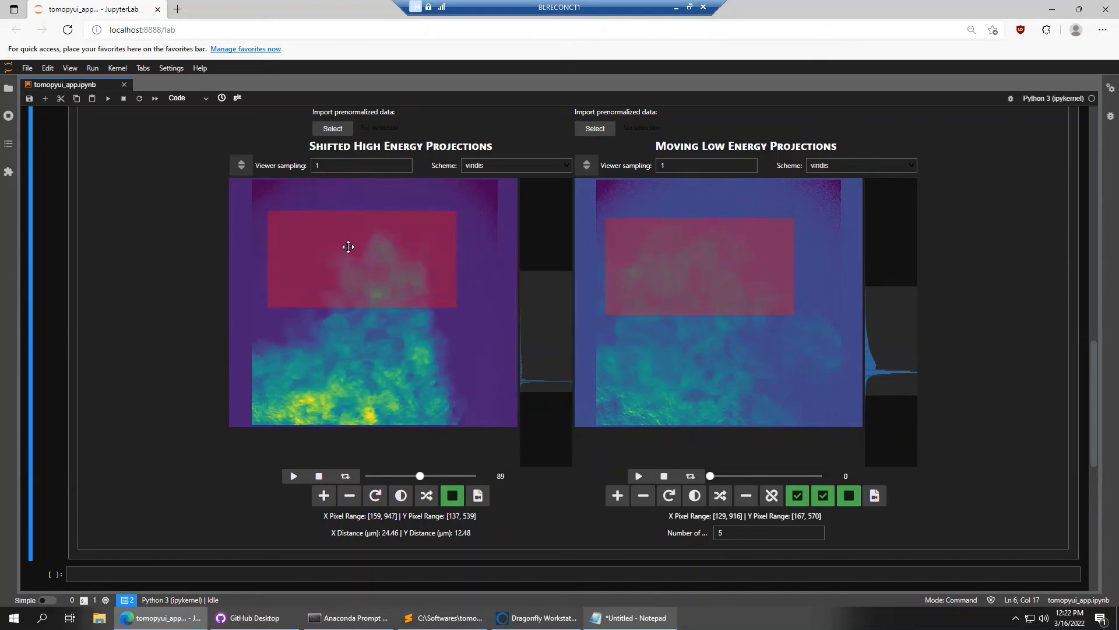
drag(397, 238, 383, 398)
drag(767, 237, 714, 257)
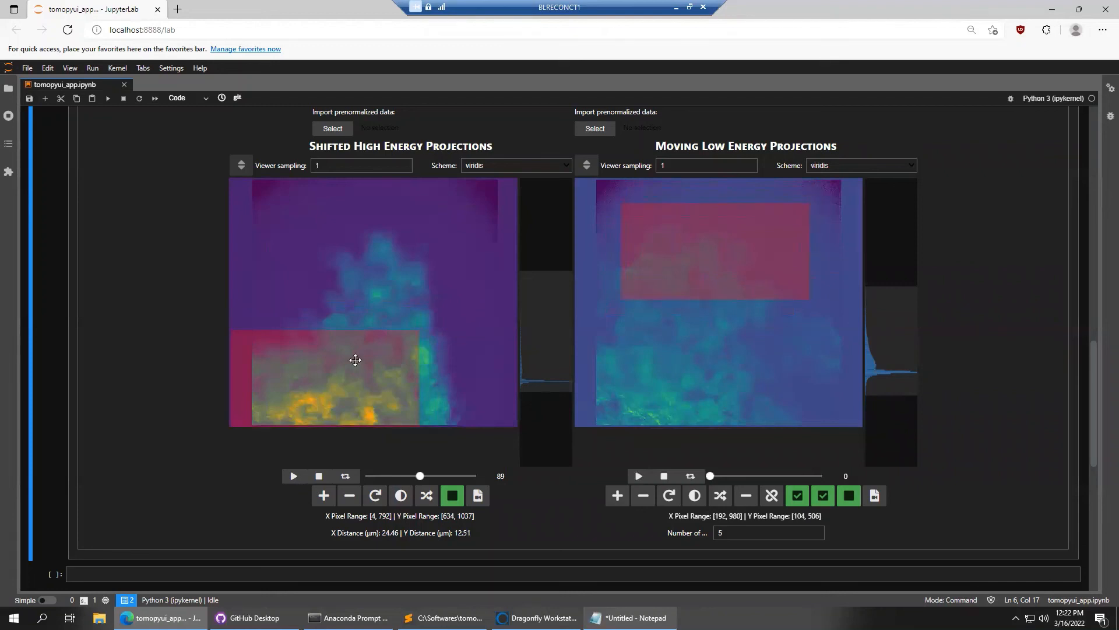
drag(355, 358, 396, 244)
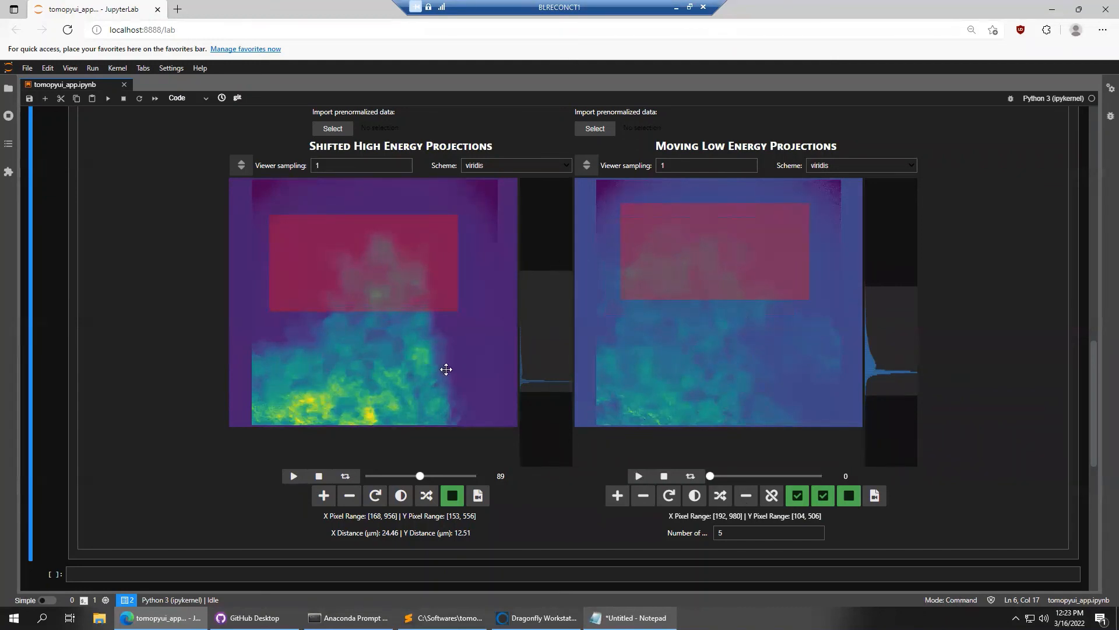
Resize the regions, link the two viewers' sliders, and return both to frame 0
drag(426, 475, 394, 478)
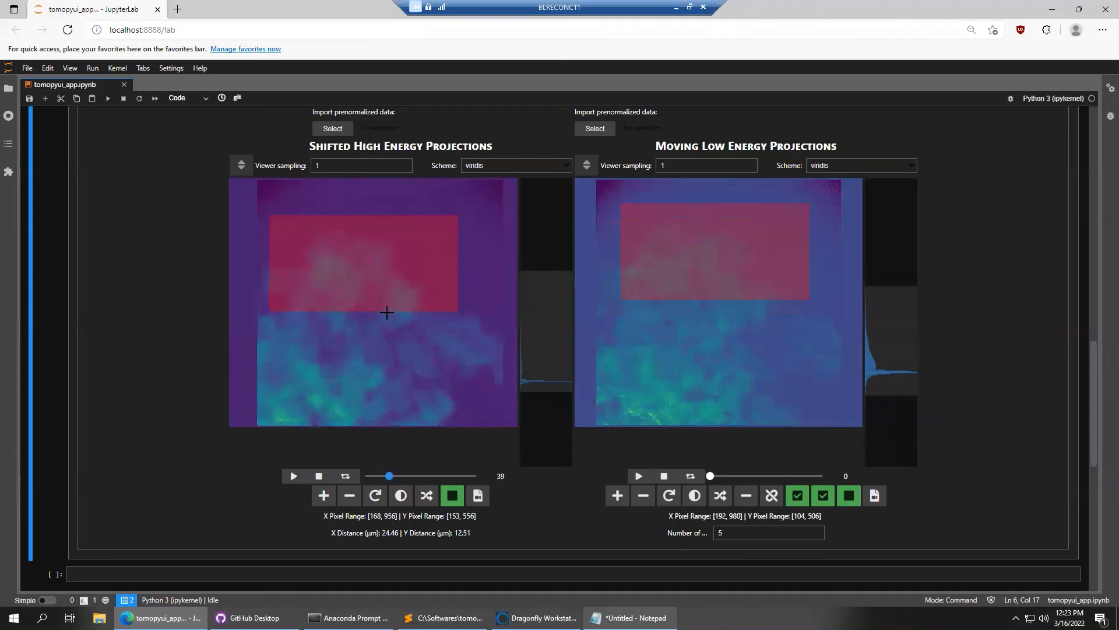
drag(384, 268, 478, 255)
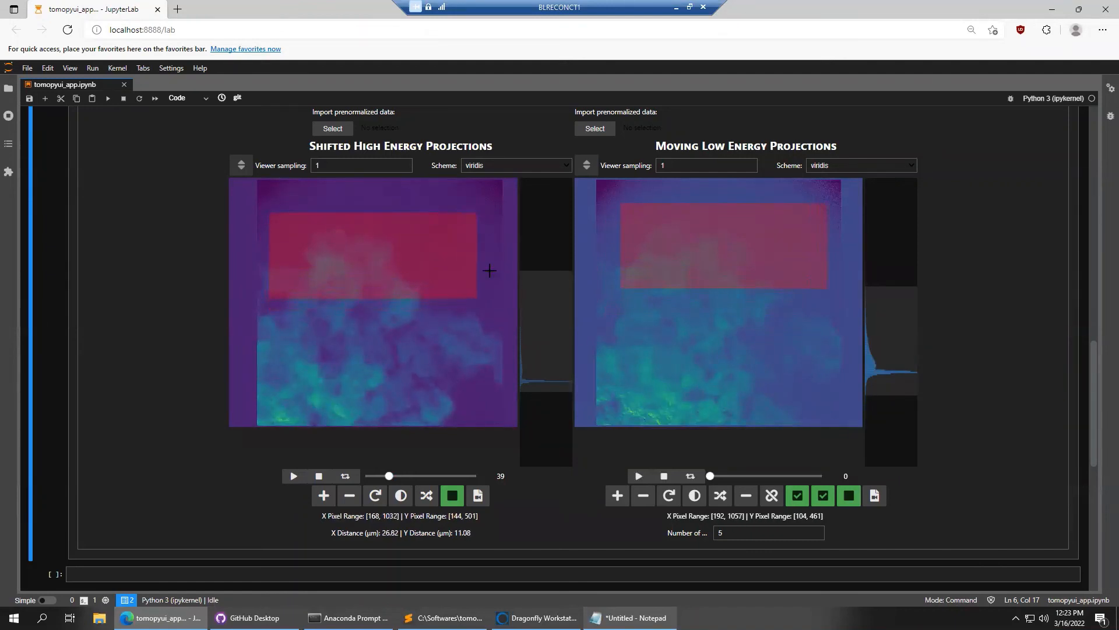
drag(712, 477, 751, 481)
click(773, 496)
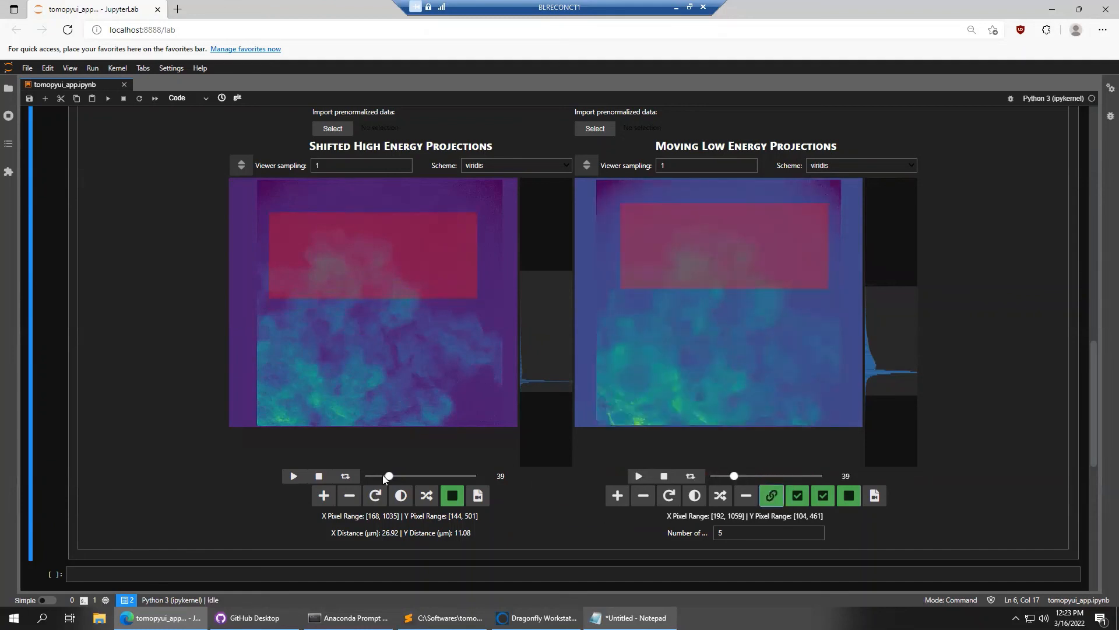
drag(383, 477, 352, 479)
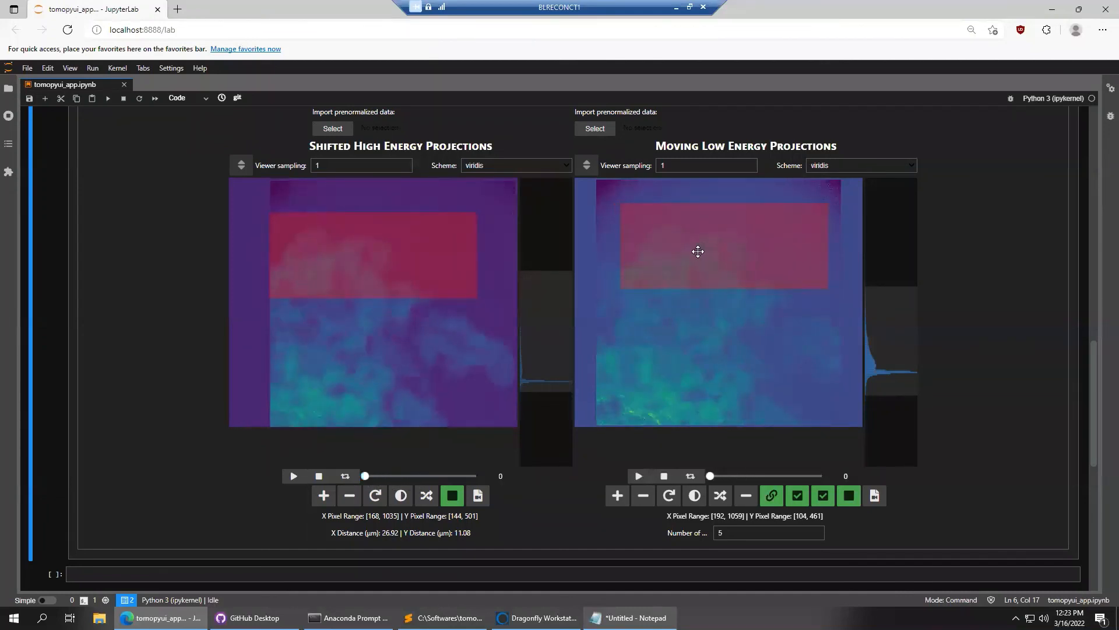
Fine-tune the regions to X 199–1065 (high) and X 164–1030 (low)
drag(697, 250, 681, 256)
drag(357, 263, 367, 265)
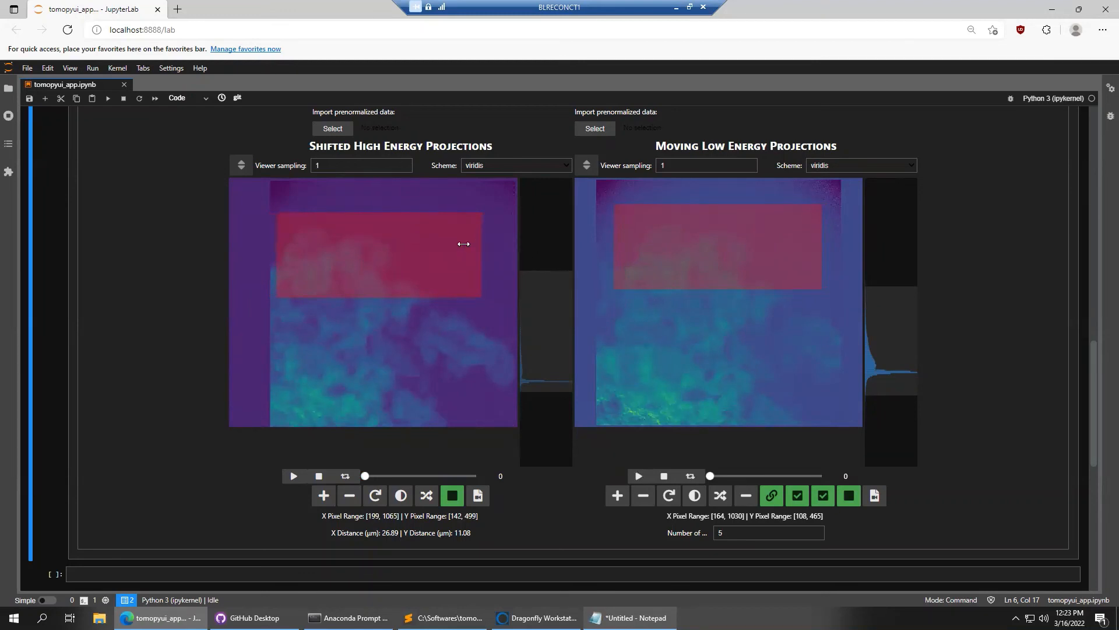
drag(464, 244, 472, 244)
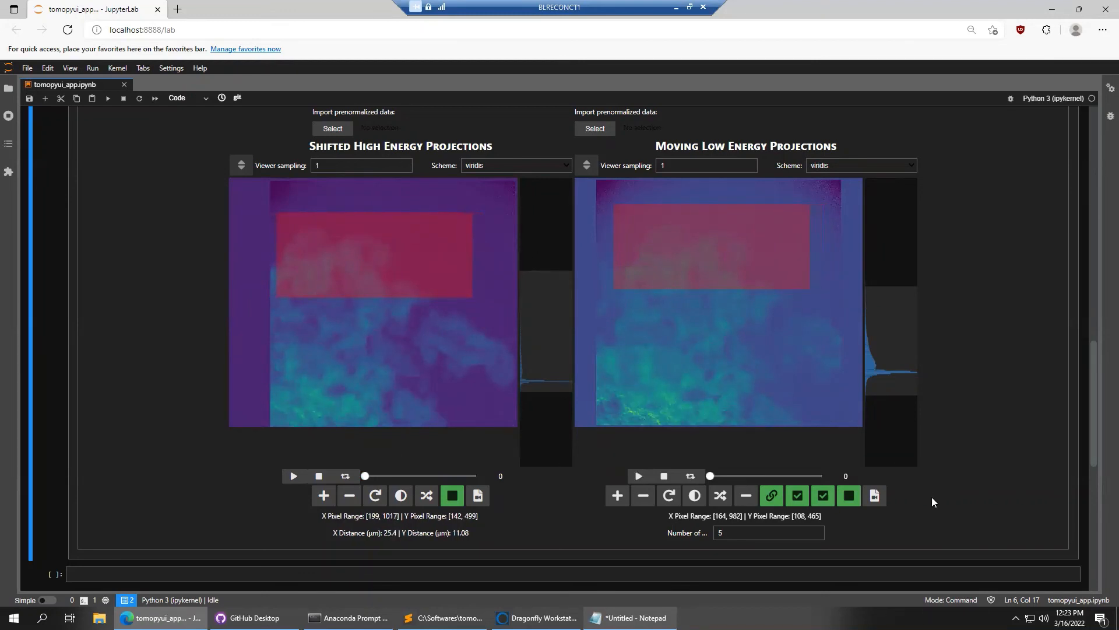
Register low-energy to high-energy images within the regions and step through the shifted frames in high contrast
click(829, 500)
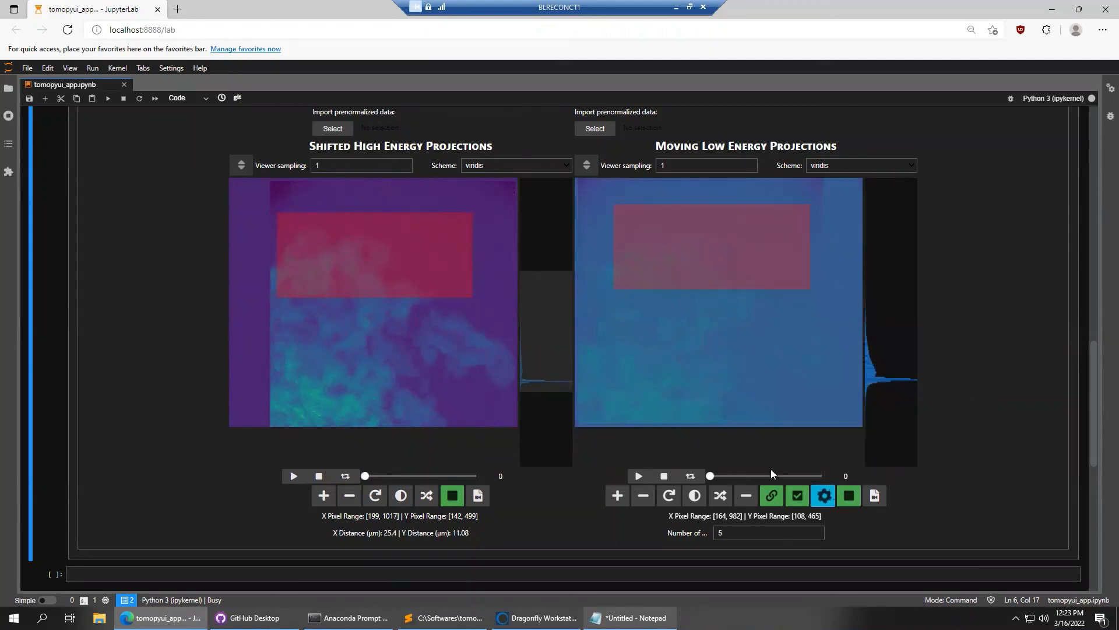
mouse_move(722, 478)
mouse_down()
mouse_move(820, 478)
mouse_move(712, 474)
mouse_up()
click(746, 496)
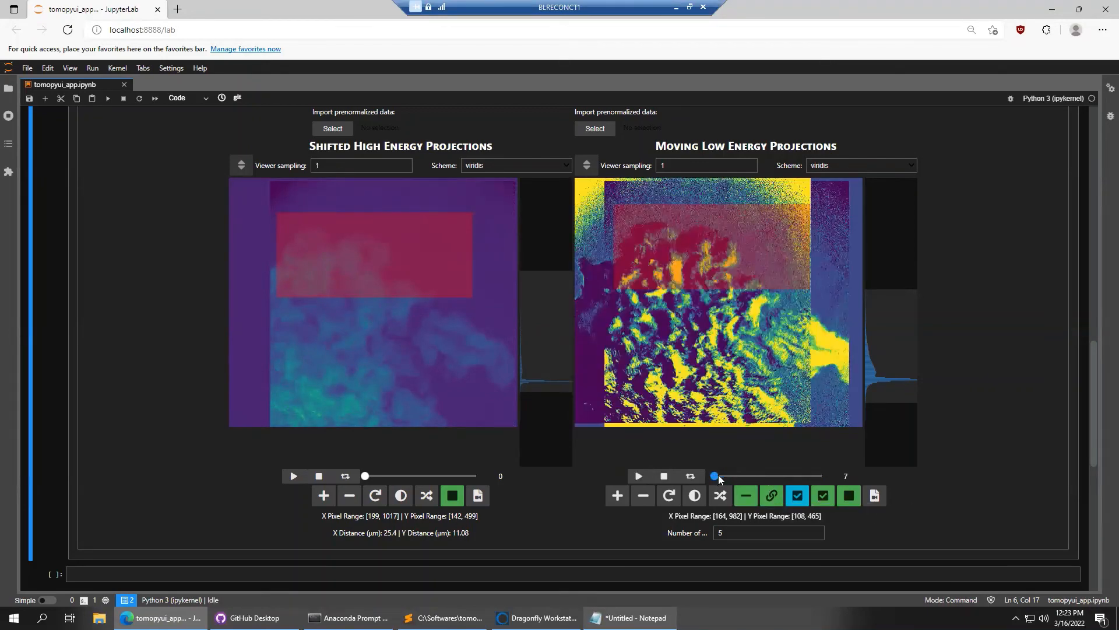
mouse_move(719, 475)
mouse_down()
mouse_move(761, 475)
mouse_move(739, 475)
mouse_up()
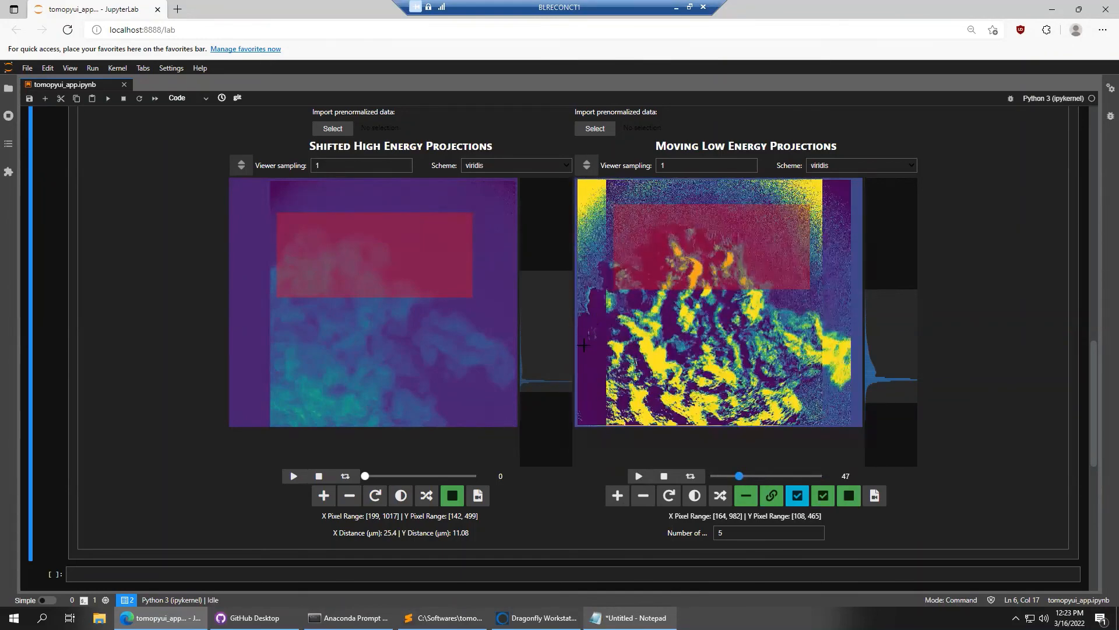
Compare normal and high contrast, then browse further registered frames (offset 25.4 µm by 11.08 µm)
click(741, 496)
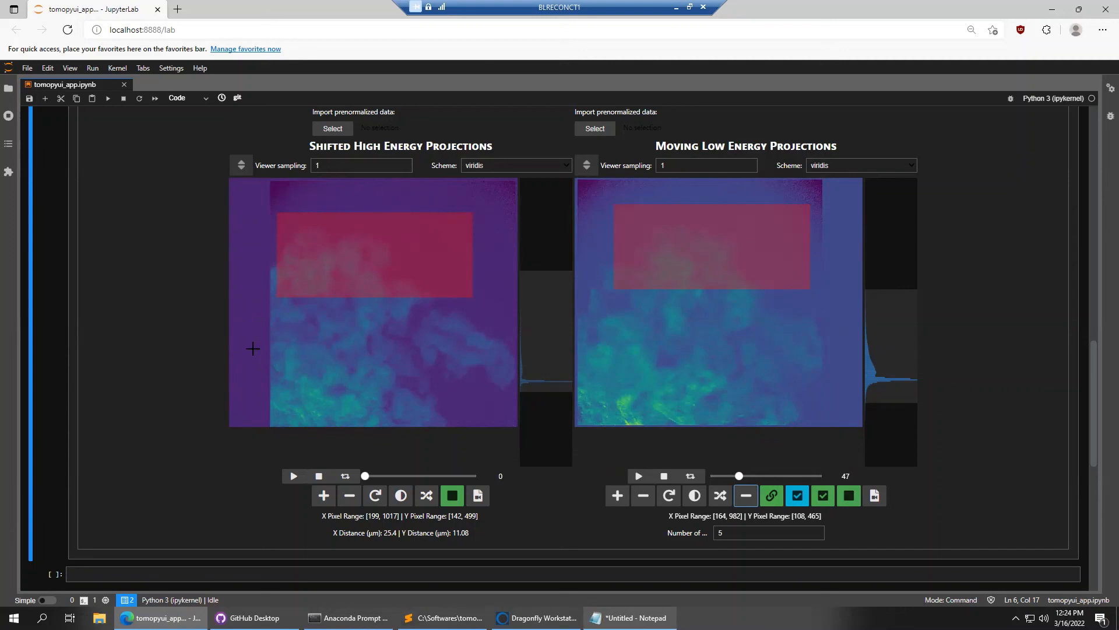
click(746, 495)
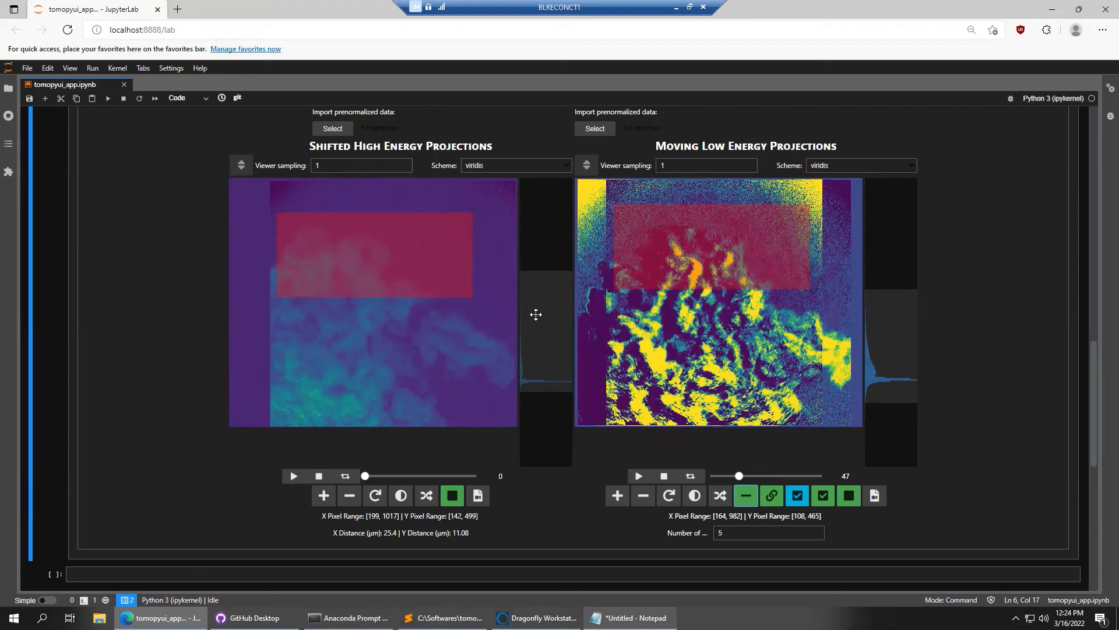
mouse_move(740, 477)
mouse_down()
mouse_move(751, 475)
mouse_move(734, 475)
mouse_up()
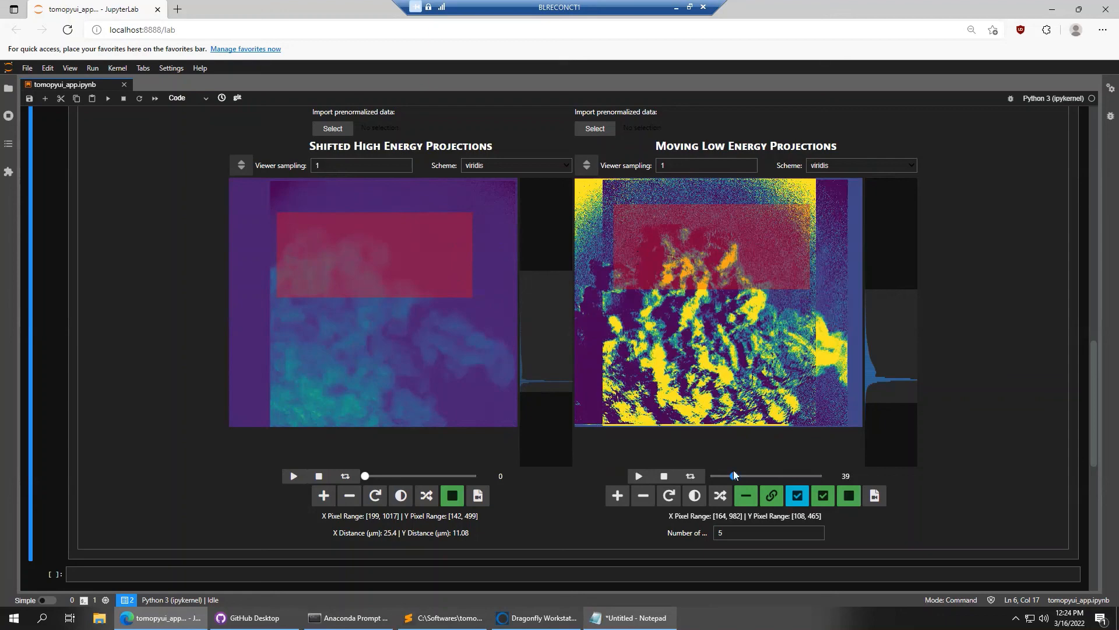
mouse_move(734, 478)
mouse_down()
mouse_move(848, 481)
mouse_move(726, 477)
mouse_up()
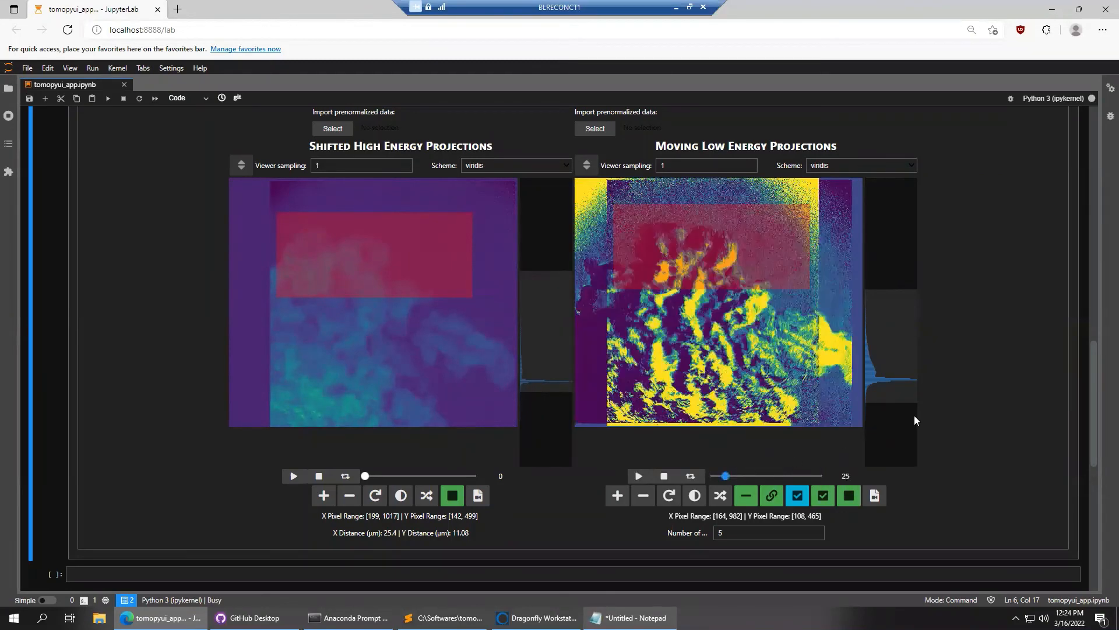